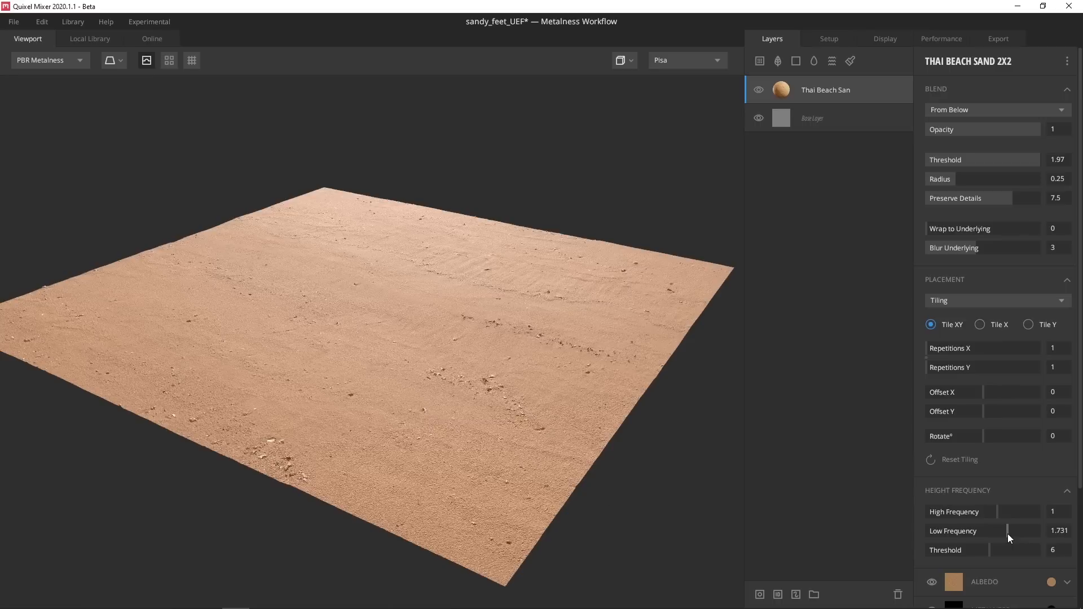
Search the library for 'snow' and add Old Trampled Snow as a new surface layer
left_click_drag(531, 377, 481, 377, "alt")
scroll(481, 378, "up", 3)
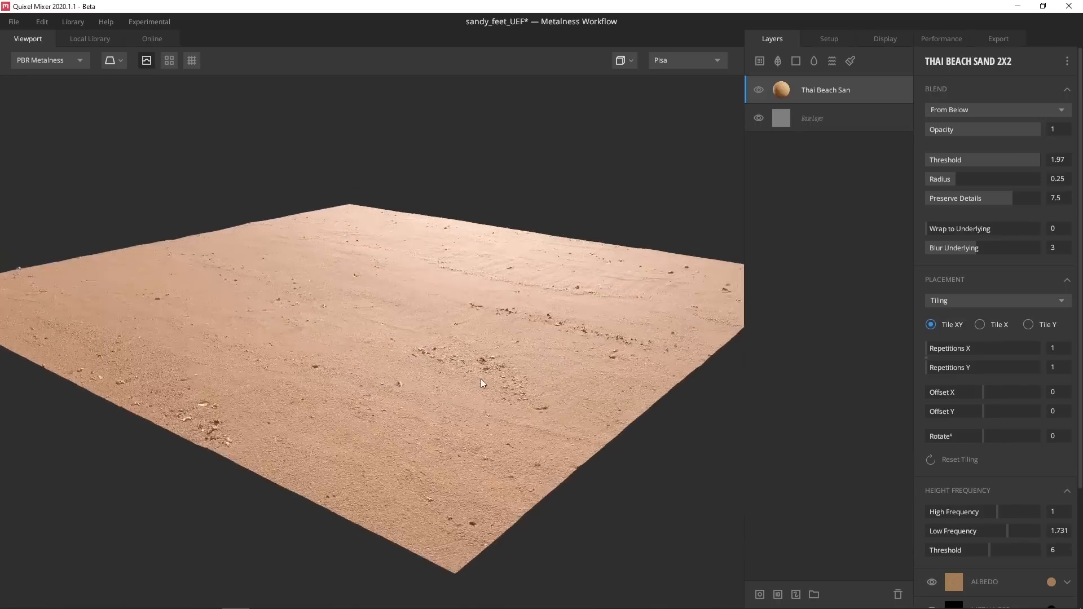
left_click(760, 62)
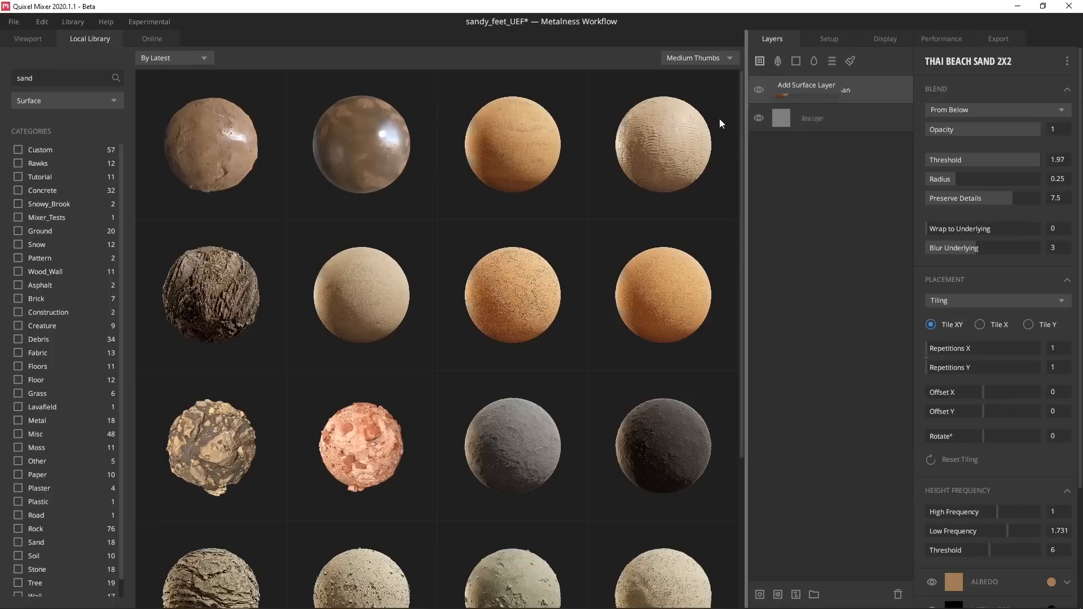
double_click(46, 78)
type("snow")
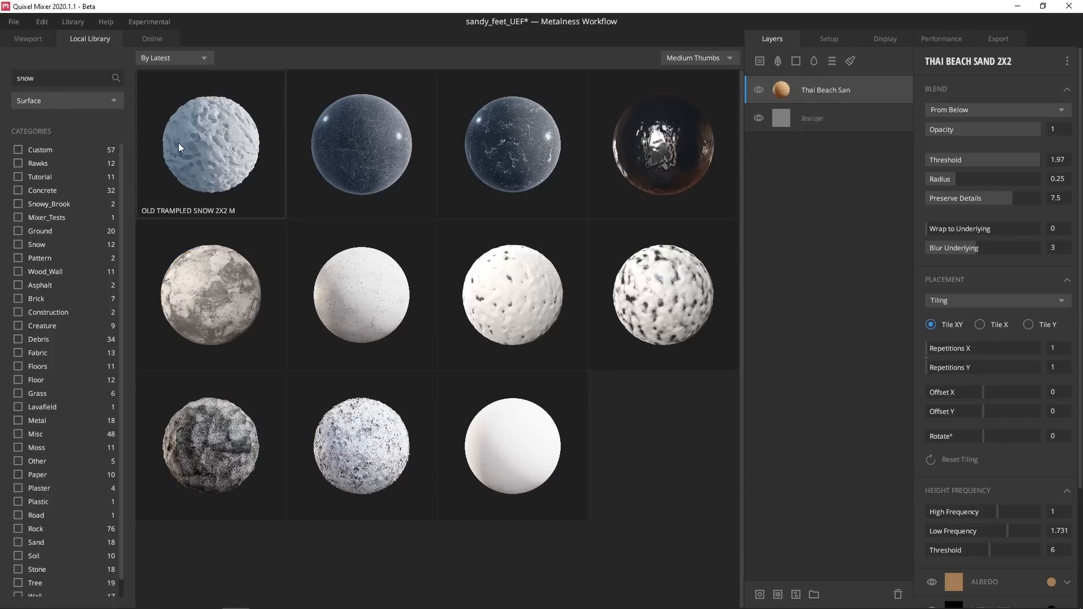
left_click(179, 147)
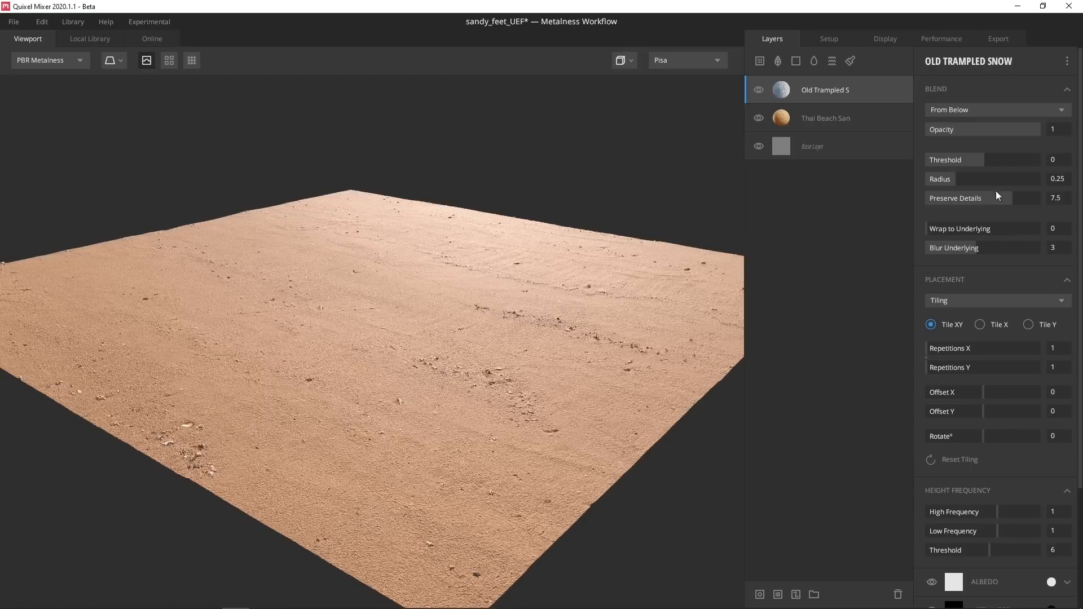
Set the Old Trampled Snow layer to blend From Above
left_click(988, 108)
left_click(970, 123)
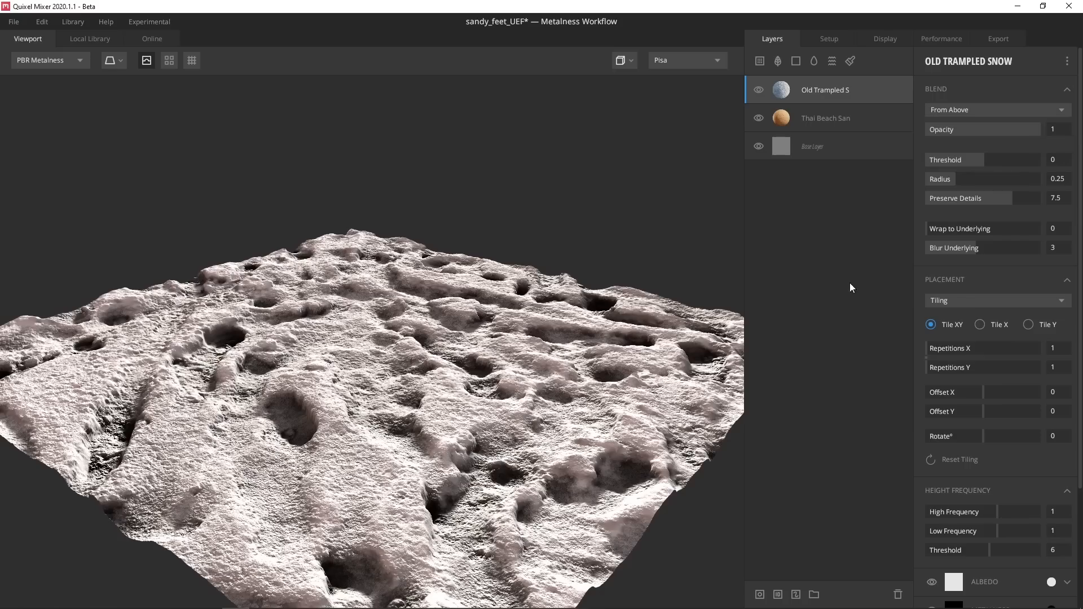
left_click_drag(348, 429, 333, 378)
left_click_drag(333, 378, 407, 378, "shift")
left_click_drag(406, 243, 418, 284, "shift")
scroll(417, 284, "down", 2)
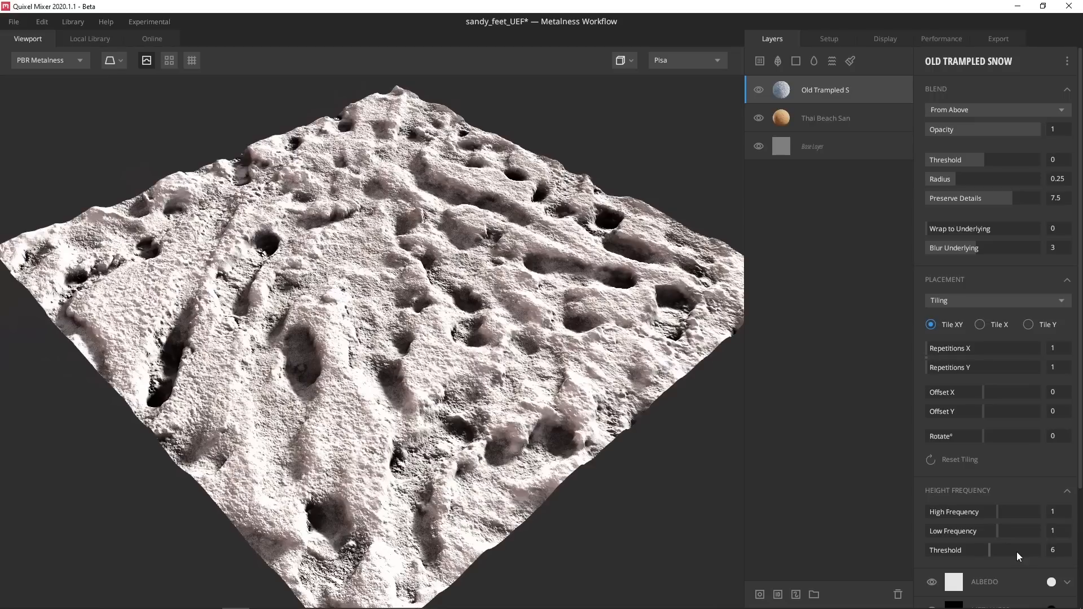
Move Thai Beach Sand to the top, blending From Above with Wrap to Underlying 1
left_click(784, 119)
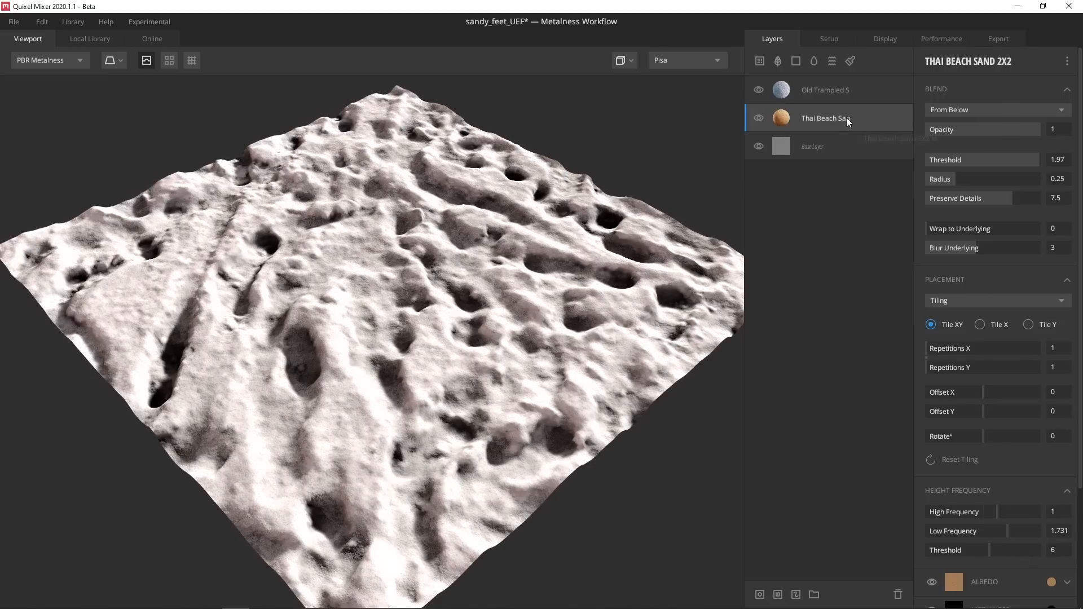
left_click_drag(847, 120, 832, 82)
left_click(970, 111)
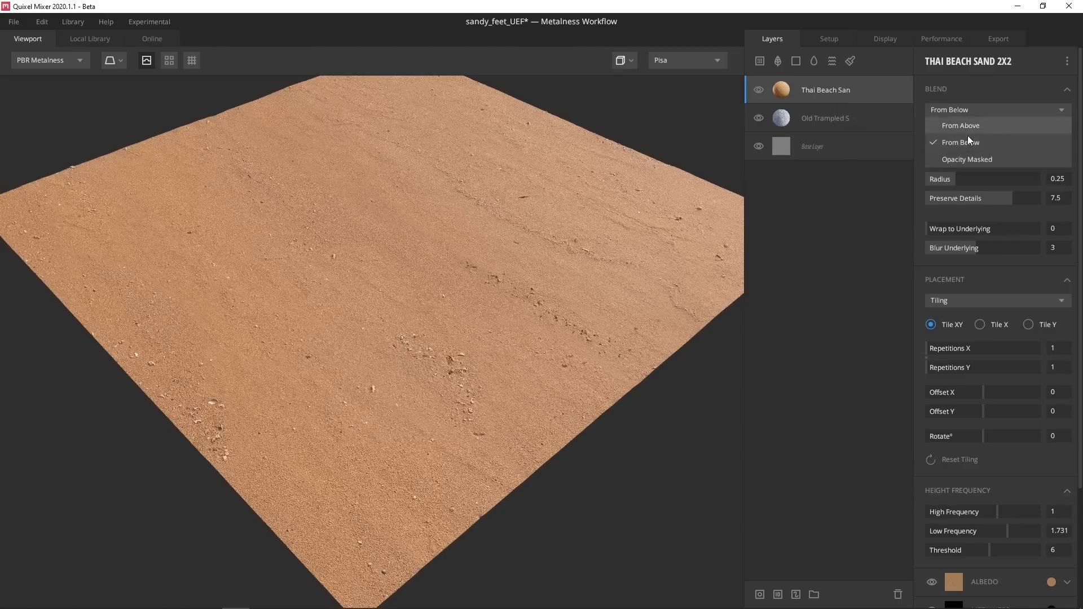
left_click(971, 127)
left_click_drag(960, 230, 1044, 226)
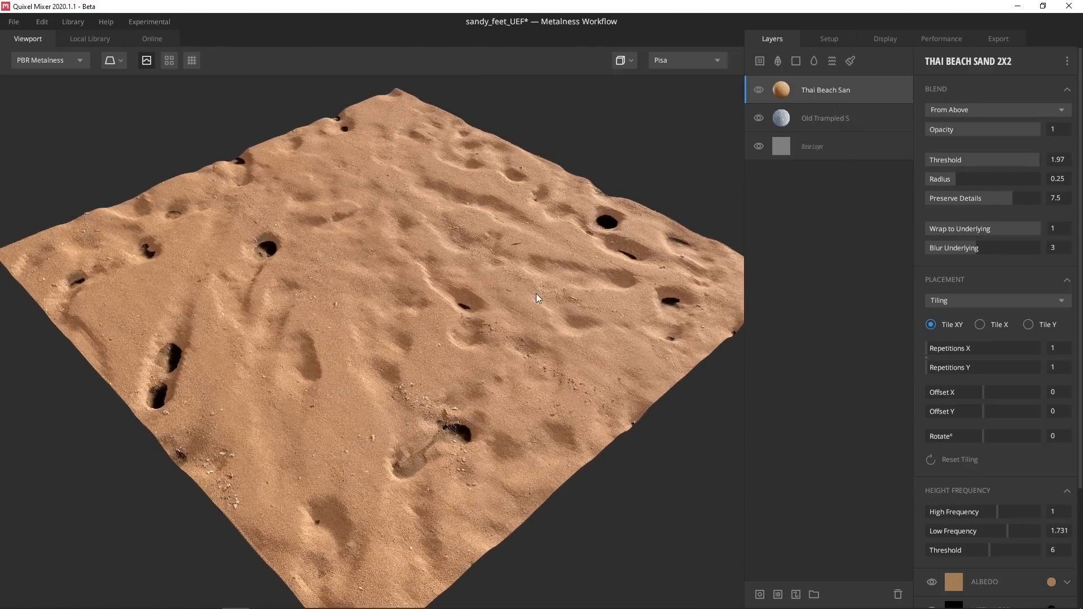
right_click_drag(536, 293, 416, 348, "shift")
left_click_drag(416, 348, 424, 346, "alt")
scroll(424, 346, "up", 2)
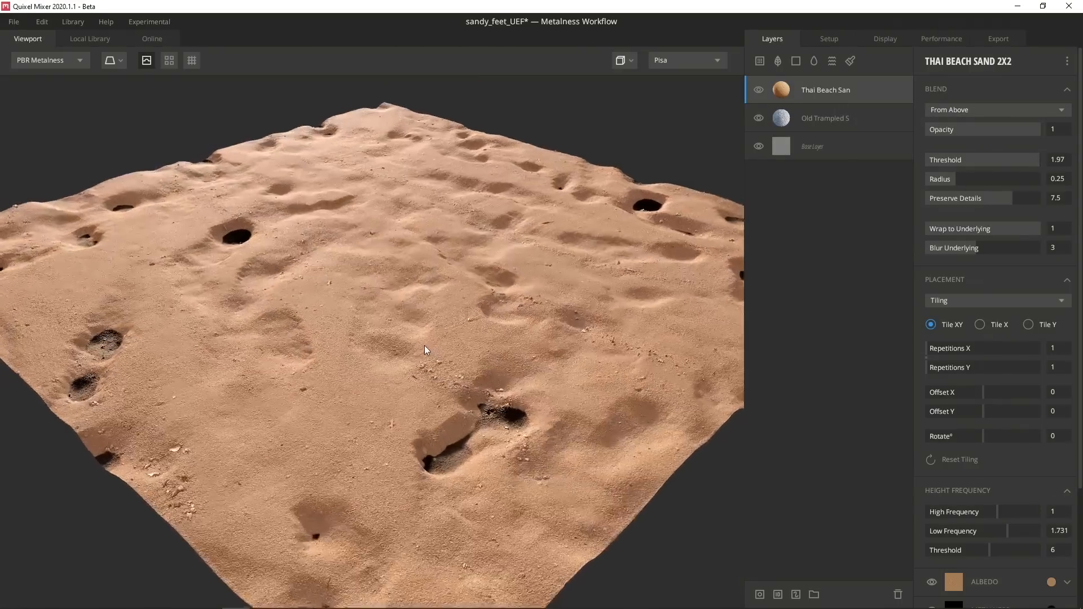
Switch the snow layer to Opacity Masked blending and raise the sand's blend radius to 1
left_click(820, 119)
left_click(960, 111)
left_click(953, 161)
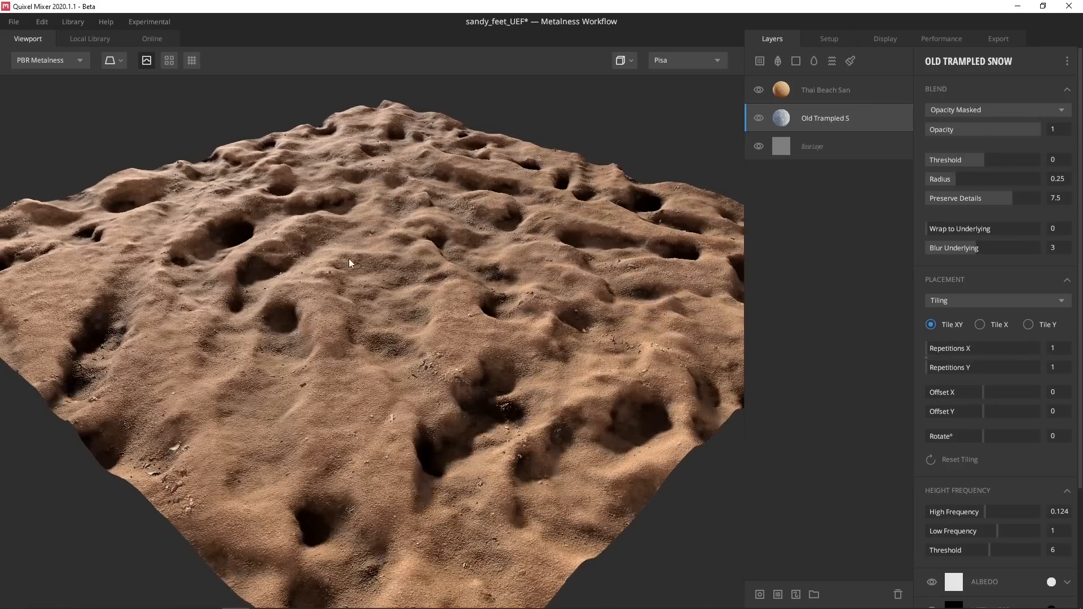
right_click_drag(349, 259, 471, 351, "shift")
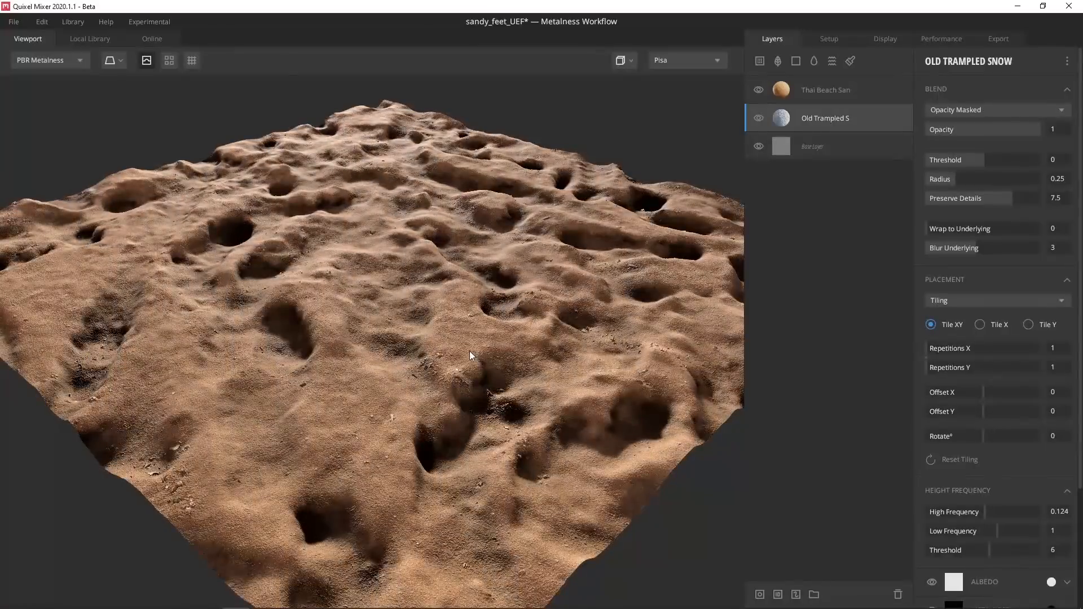
left_click_drag(470, 356, 515, 281)
left_click(851, 92)
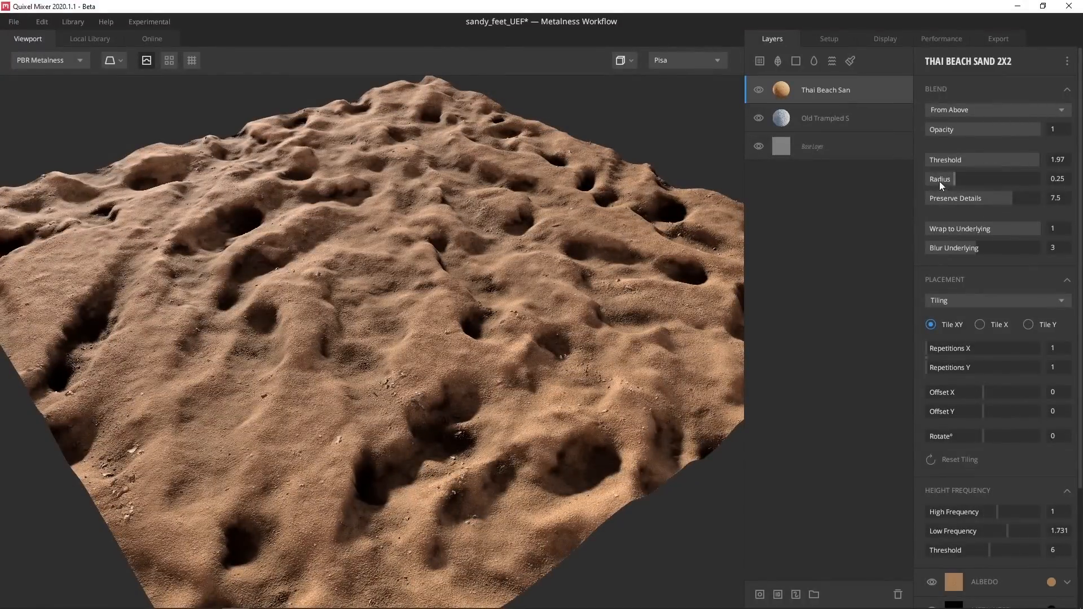
left_click_drag(965, 181, 862, 208)
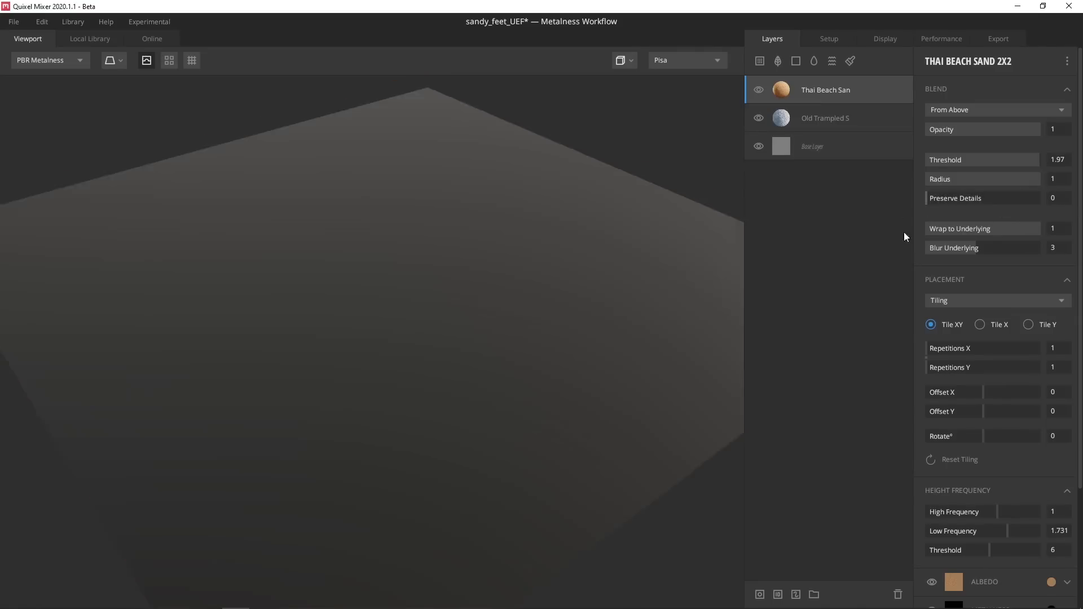
Lower Thai Beach Sand's Wrap to Underlying to 0.657 so sand partly fills the footprints
left_click_drag(1027, 226, 1001, 226)
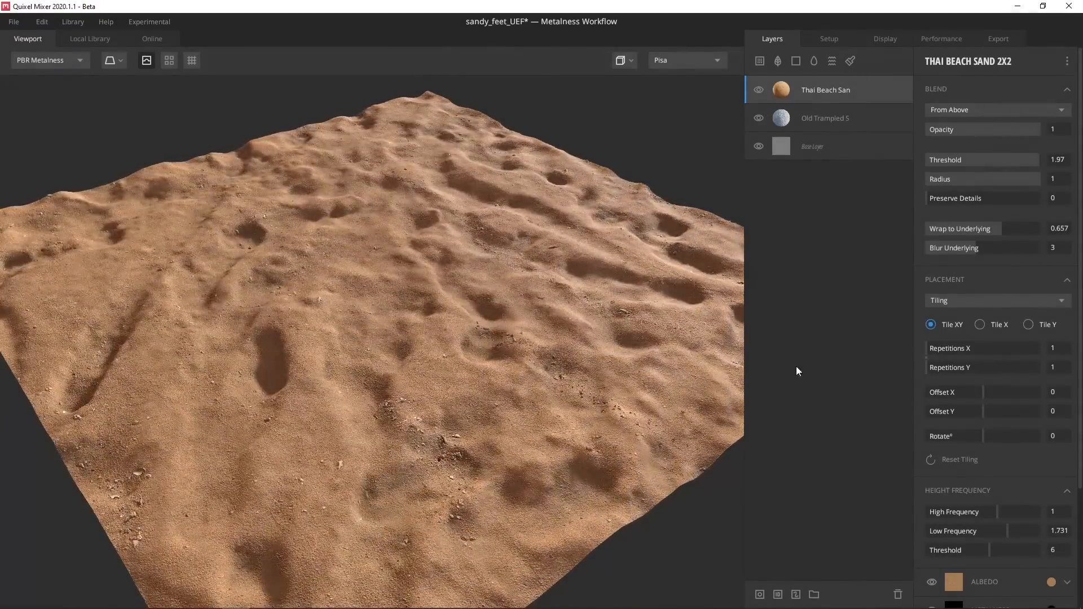
mouse_move(1000, 228)
left_mouse_down()
mouse_move(968, 228)
mouse_move(994, 232)
left_mouse_up()
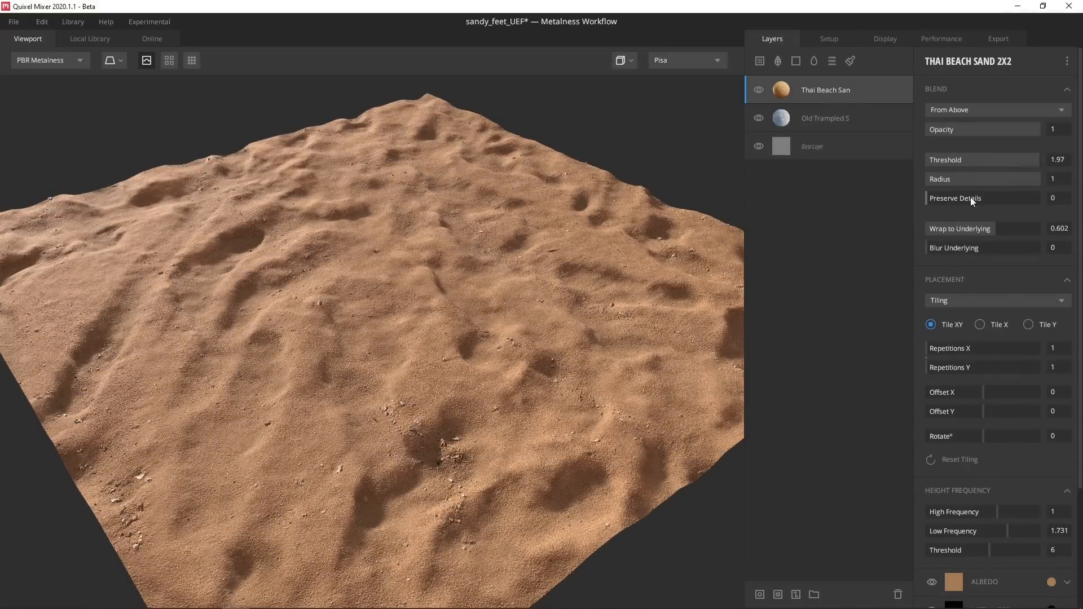
mouse_move(985, 225)
left_mouse_down()
mouse_move(1013, 230)
mouse_move(1001, 231)
left_mouse_up()
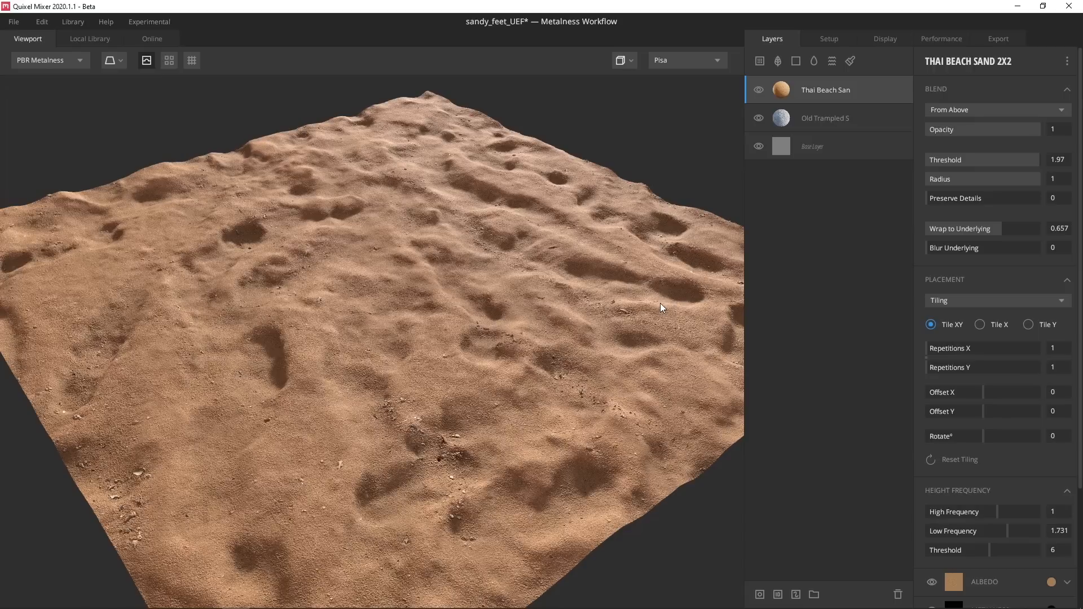
right_click_drag(661, 303, 408, 283, "shift")
scroll(395, 265, "down", 5)
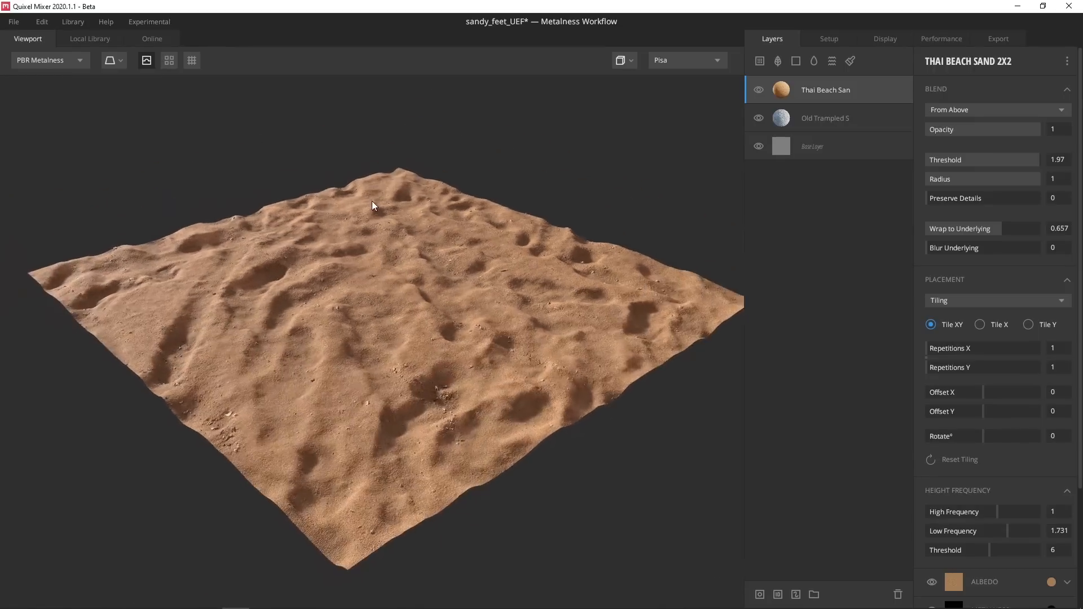
Search the library for 'dirt' and add Soil Dirt as a new top layer
left_click(760, 60)
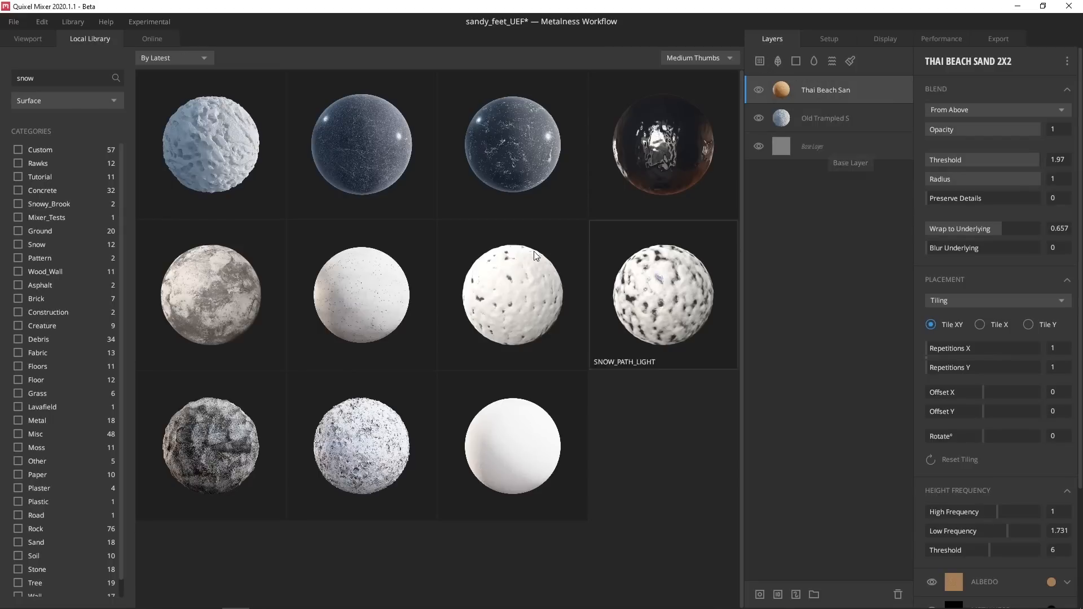
type("dirt")
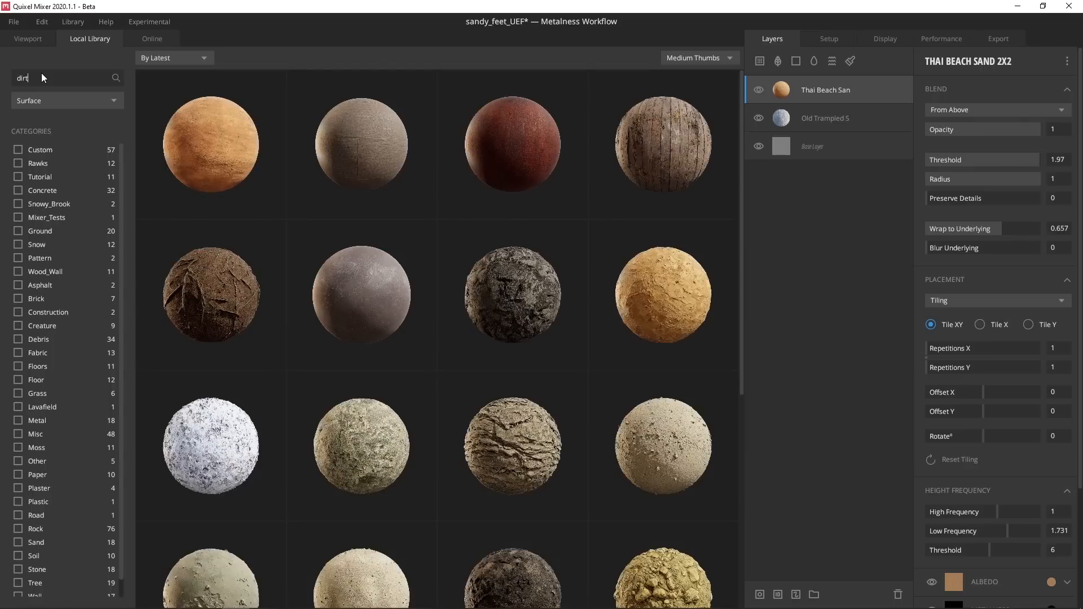
scroll(409, 356, "down", 5)
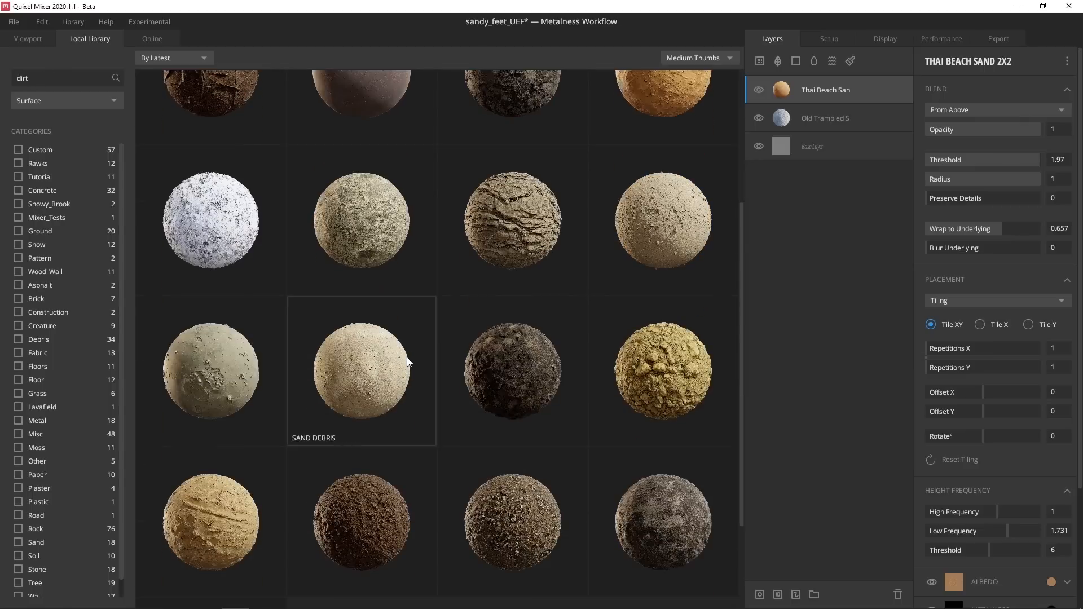
left_click(228, 482)
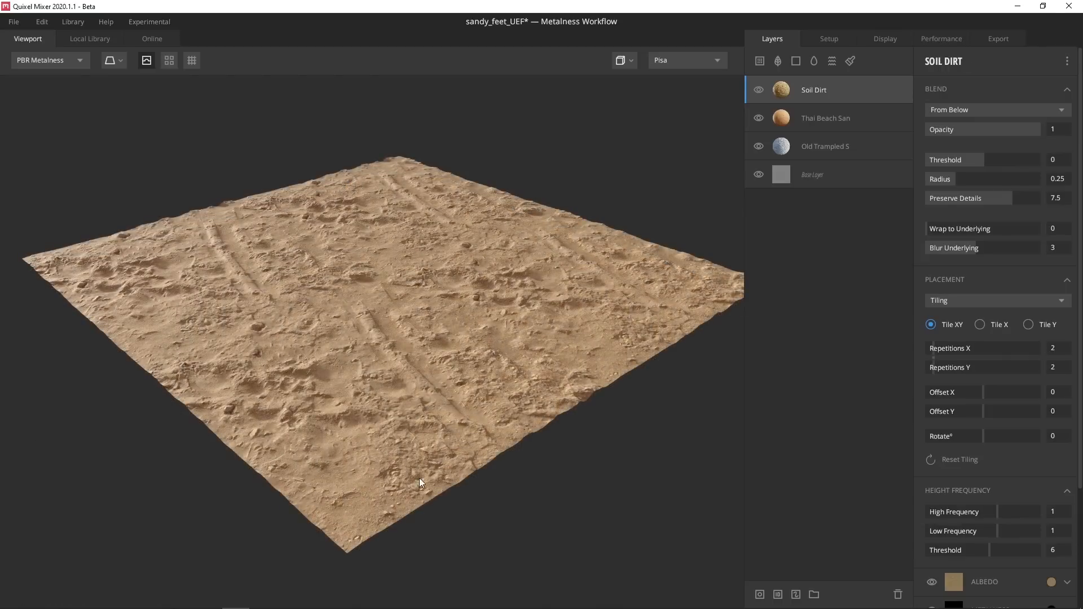
Give Soil Dirt 1 repetition, threshold -0.866, full wrap, radius 0.249 and an orange albedo tint
left_click_drag(935, 353, 908, 365)
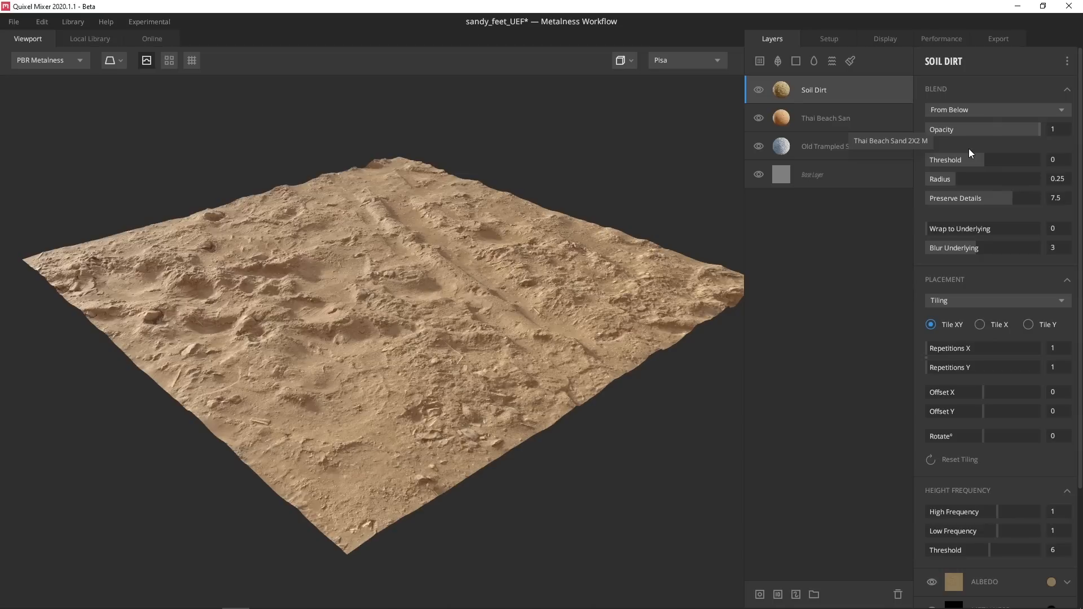
left_click_drag(984, 163, 954, 163)
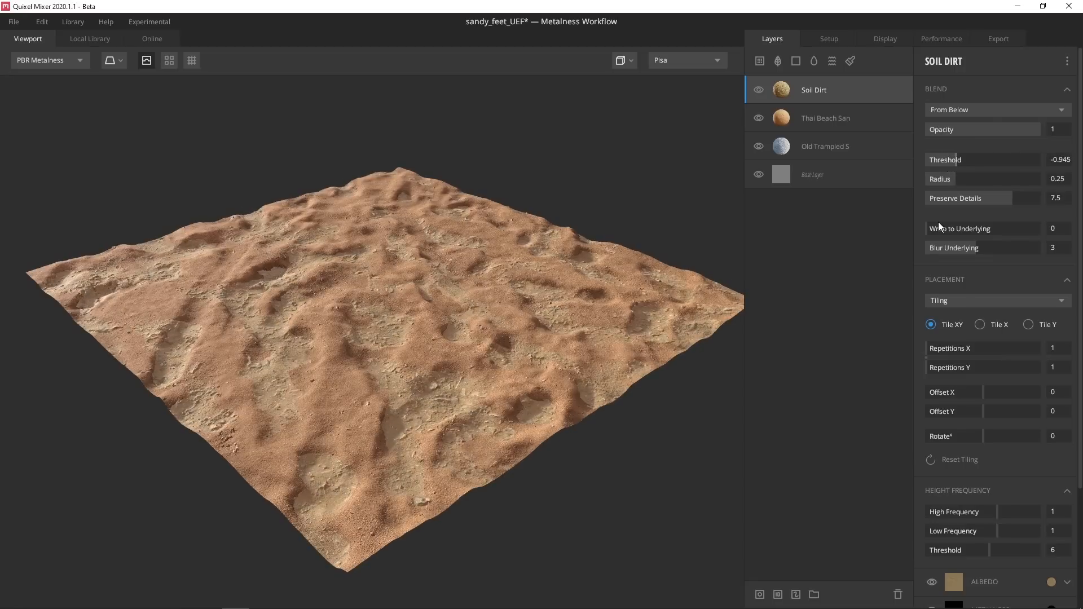
left_click_drag(939, 223, 1045, 236)
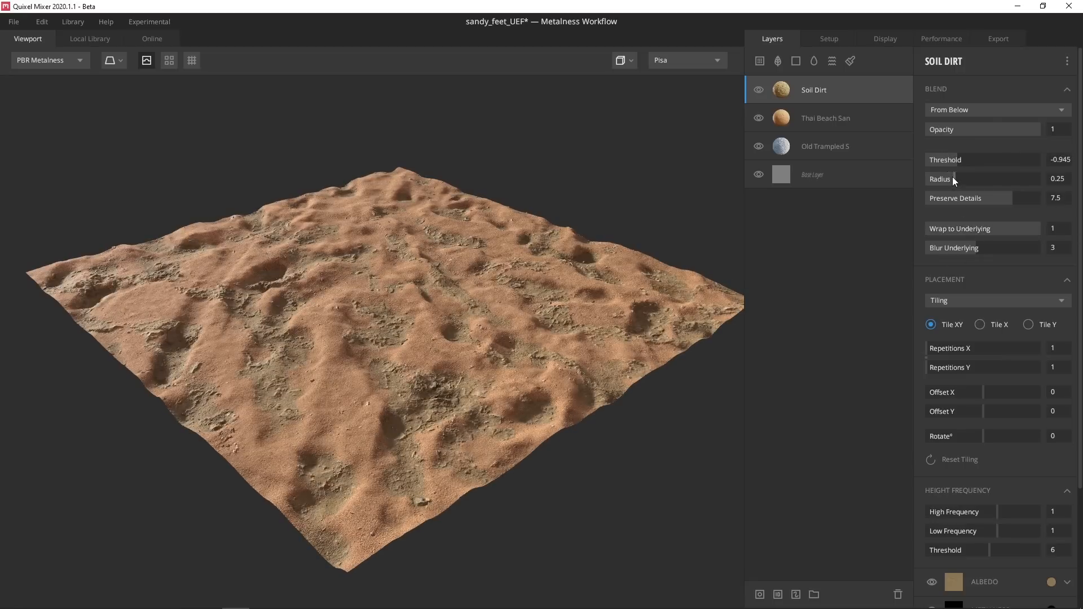
mouse_move(954, 179)
left_mouse_down()
mouse_move(974, 178)
mouse_move(936, 180)
mouse_move(956, 184)
mouse_move(960, 159)
left_mouse_up()
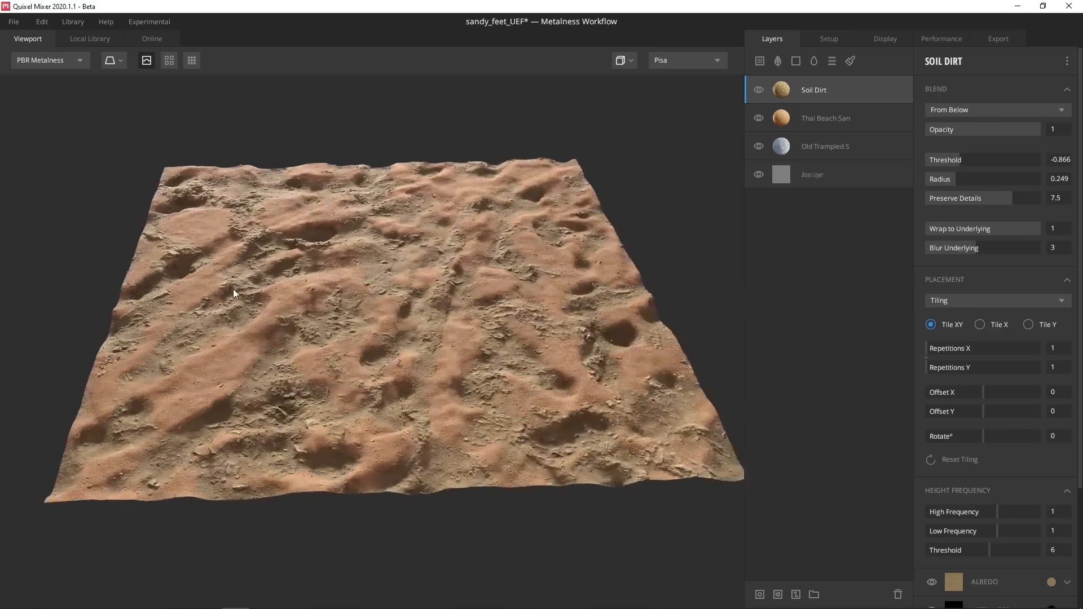
left_click_drag(232, 289, 628, 361)
key("ctrl+v")
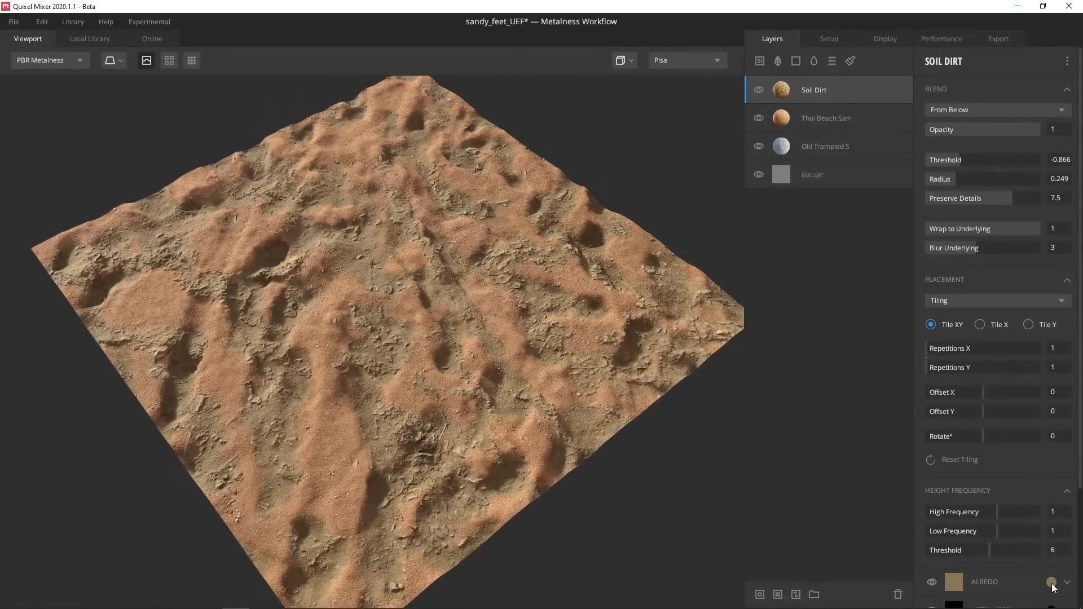
left_click_drag(527, 364, 370, 267)
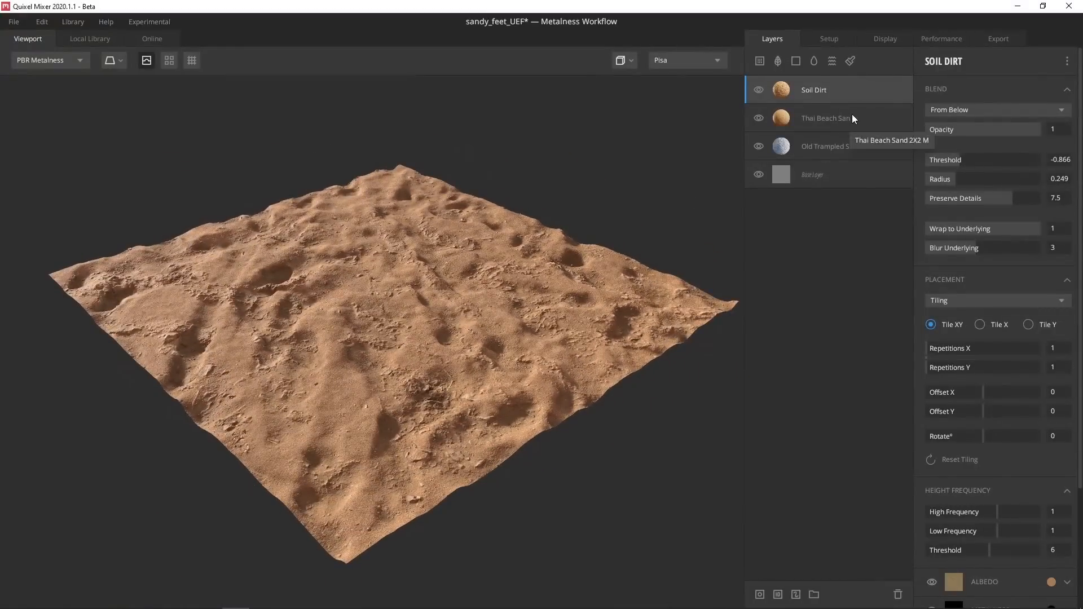
left_click(846, 117)
key("ctrl+d")
left_click_drag(818, 123, 825, 75)
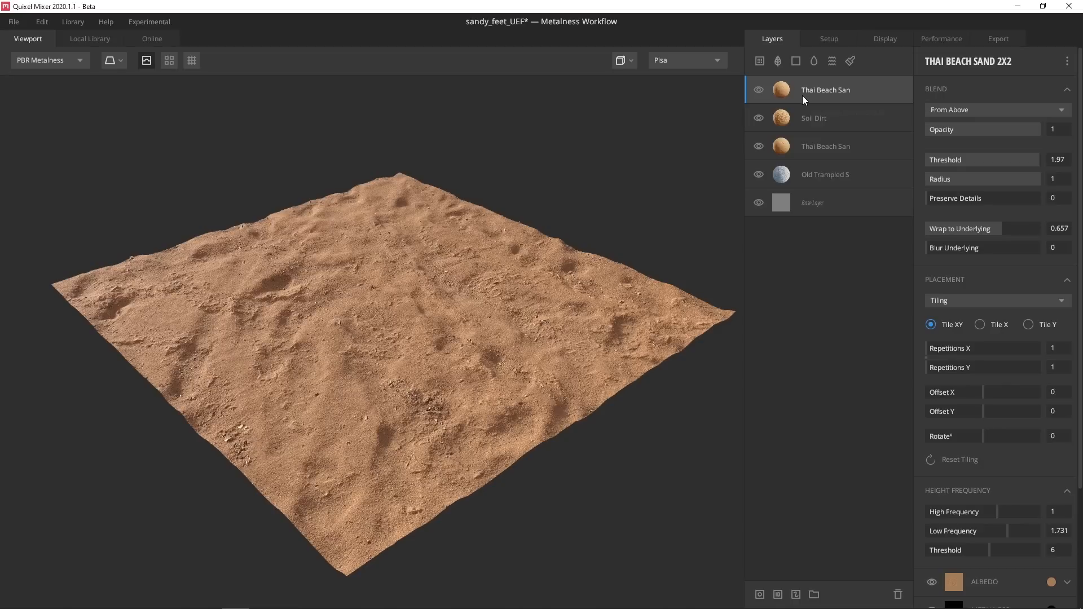
left_click(801, 96, "alt")
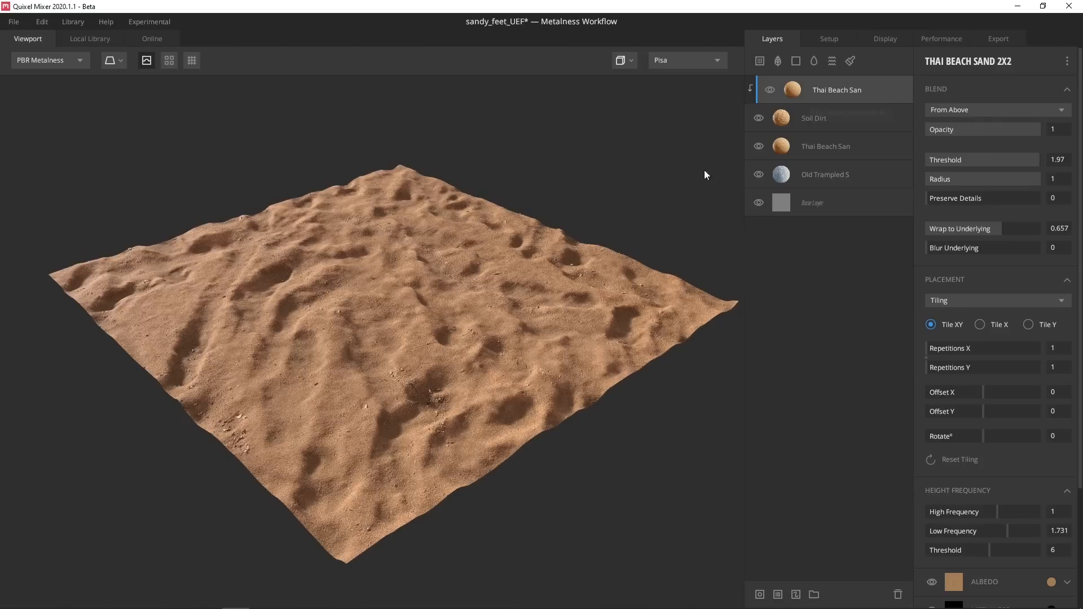
left_click_drag(1005, 228, 1080, 227)
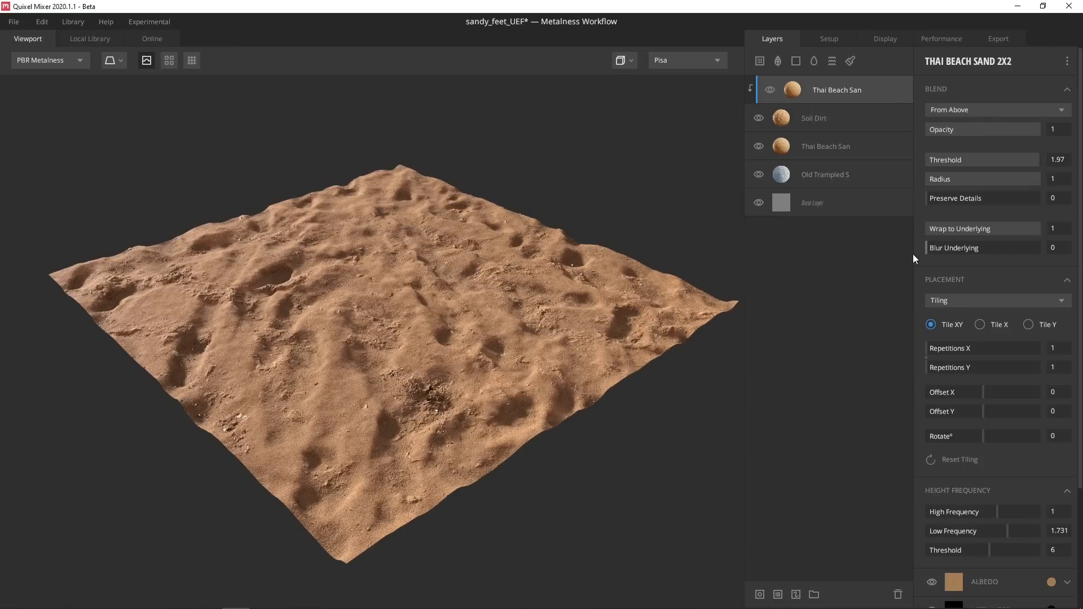
left_click_drag(422, 282, 415, 319, "alt")
right_click_drag(415, 320, 614, 348, "alt")
key("c")
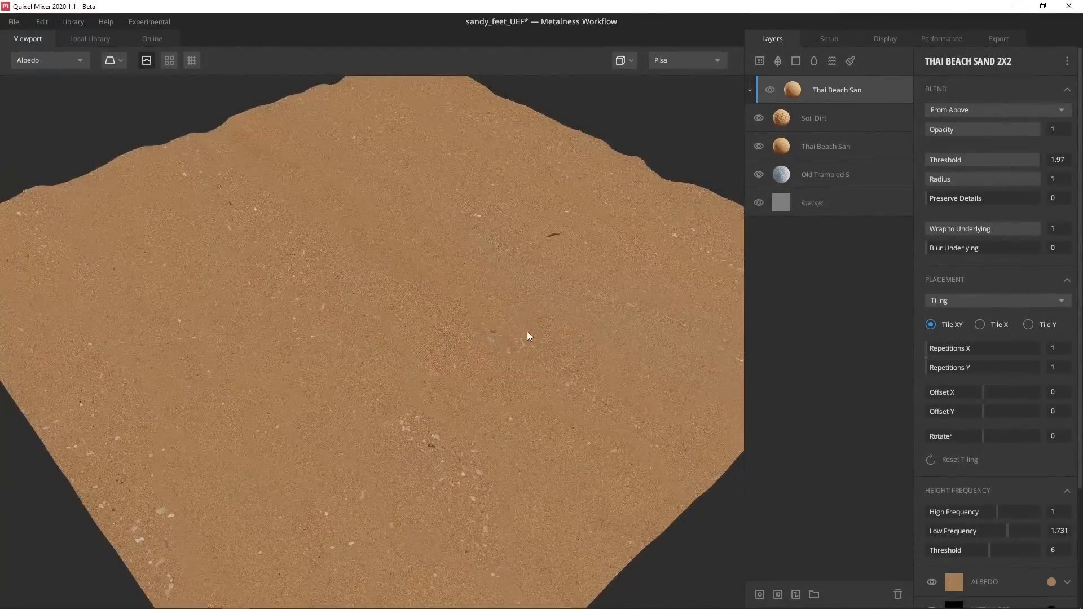
key("m")
scroll(439, 317, "up", 2)
left_click_drag(439, 316, 364, 239, "alt")
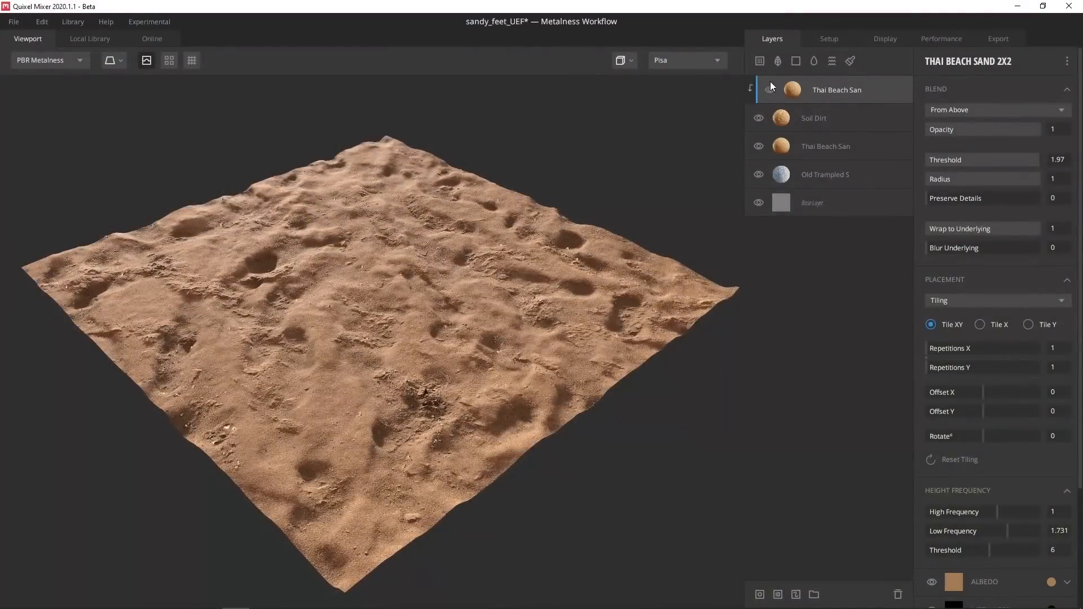
Search the atlases for 'rock' and add Chipped Rocks as a new layer
left_click(778, 61)
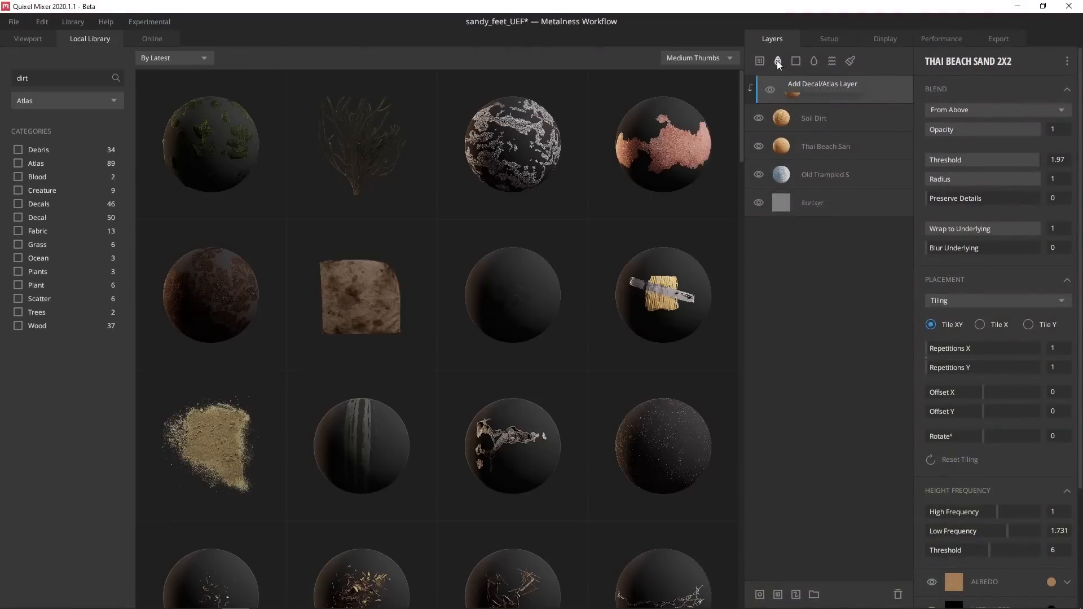
type("rock")
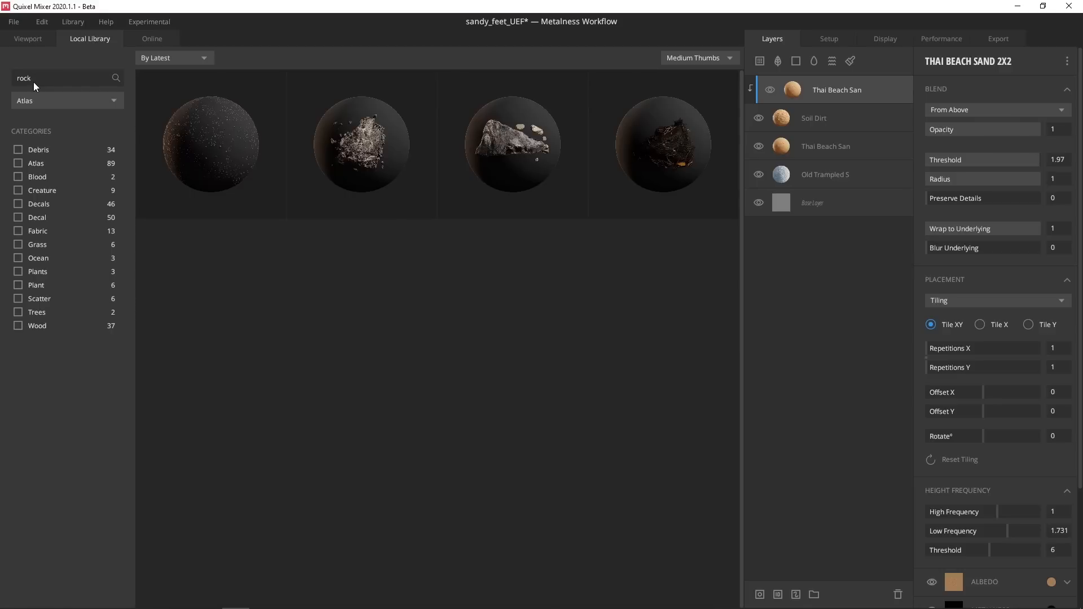
left_click(208, 143)
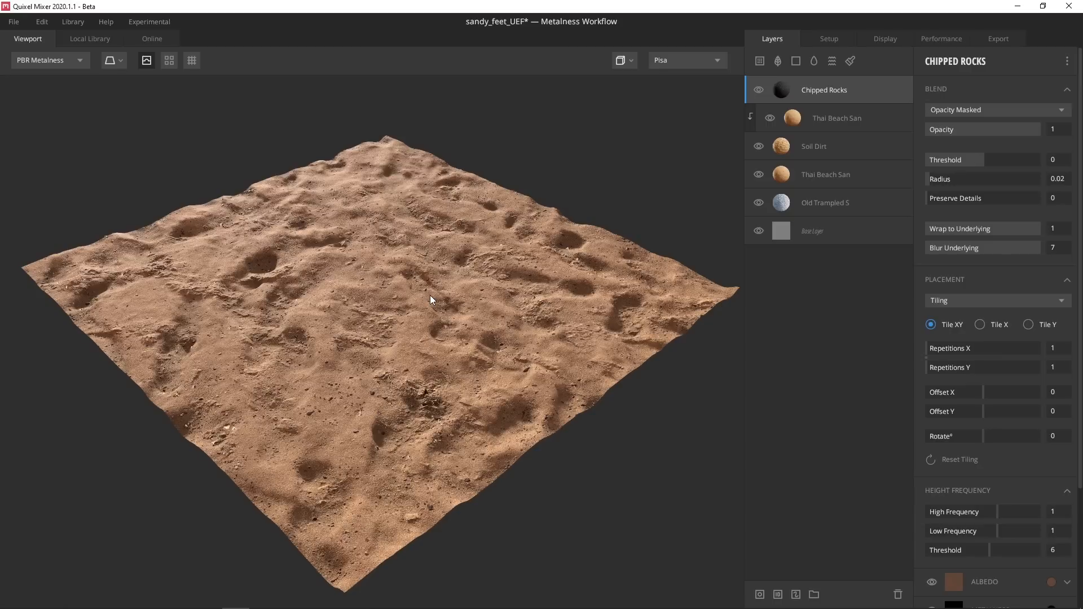
Place the Chipped Rocks atlas at offset X -0.214, Y 0.318, rotated -90 degrees
key("1")
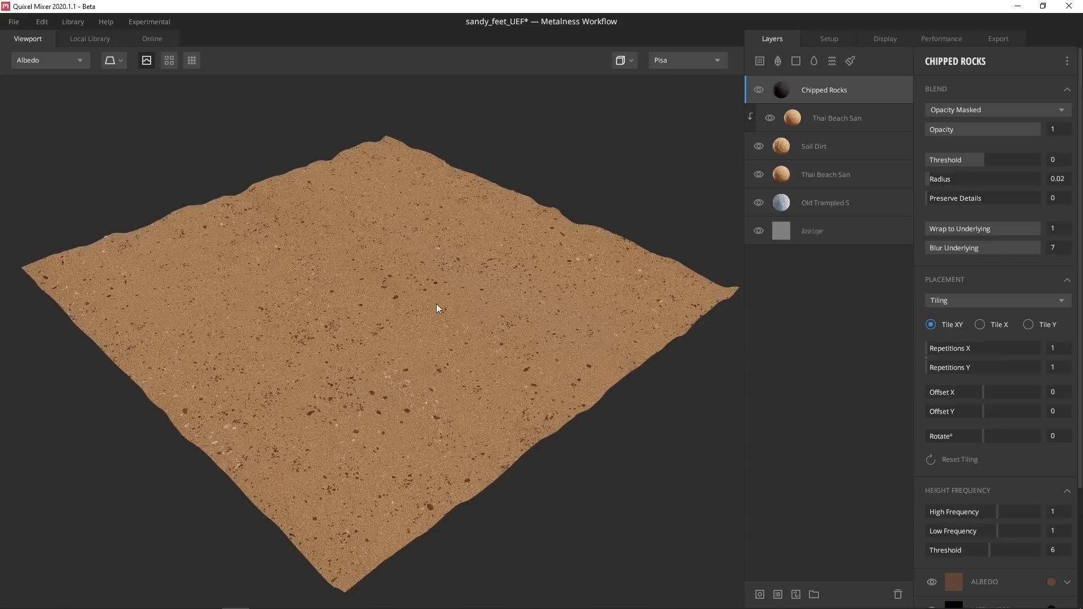
left_click_drag(972, 397, 1003, 421)
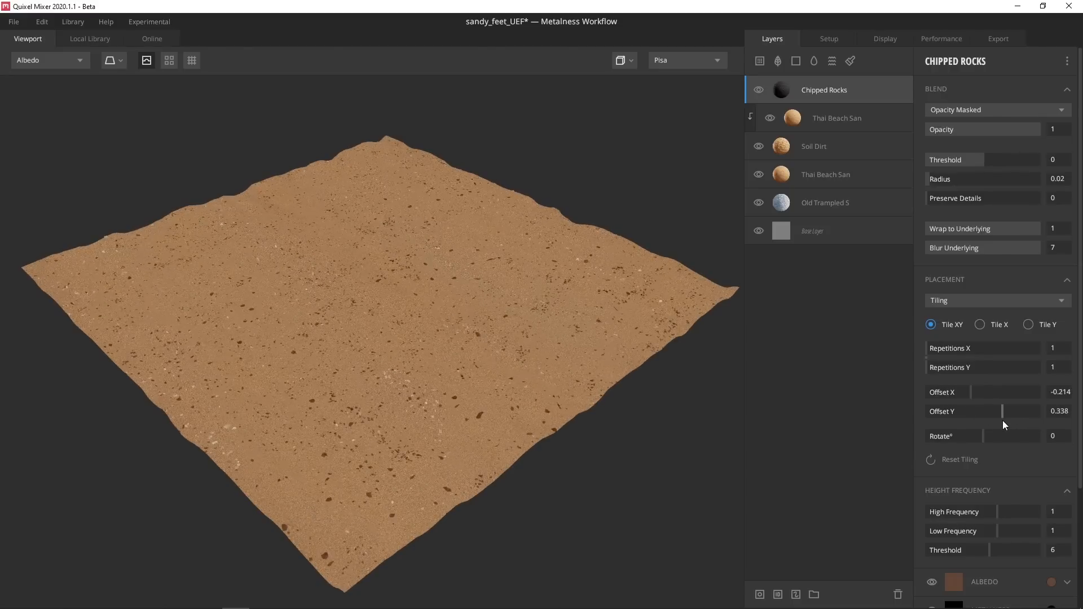
left_click(963, 434)
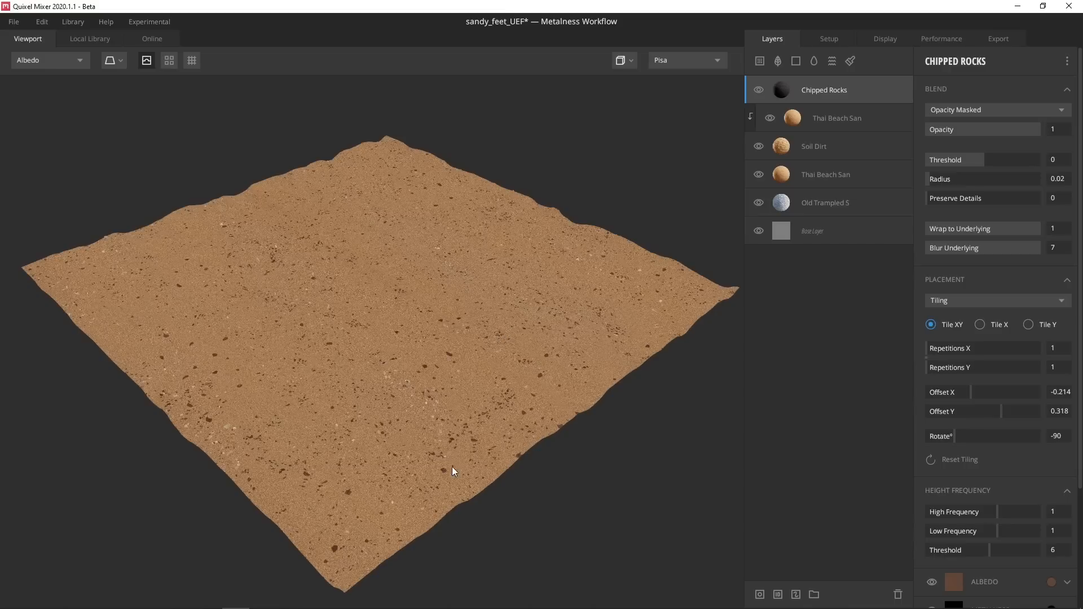
key("1")
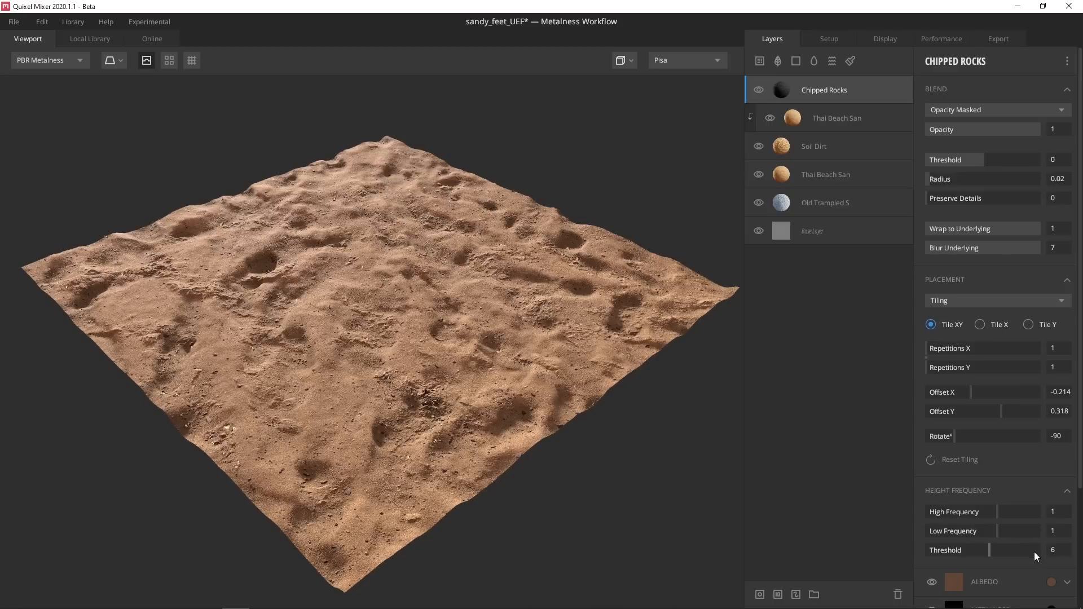
Tint the Chipped Rocks albedo a darker brown sampled from the terrain's sand
left_click(1051, 581, "shift")
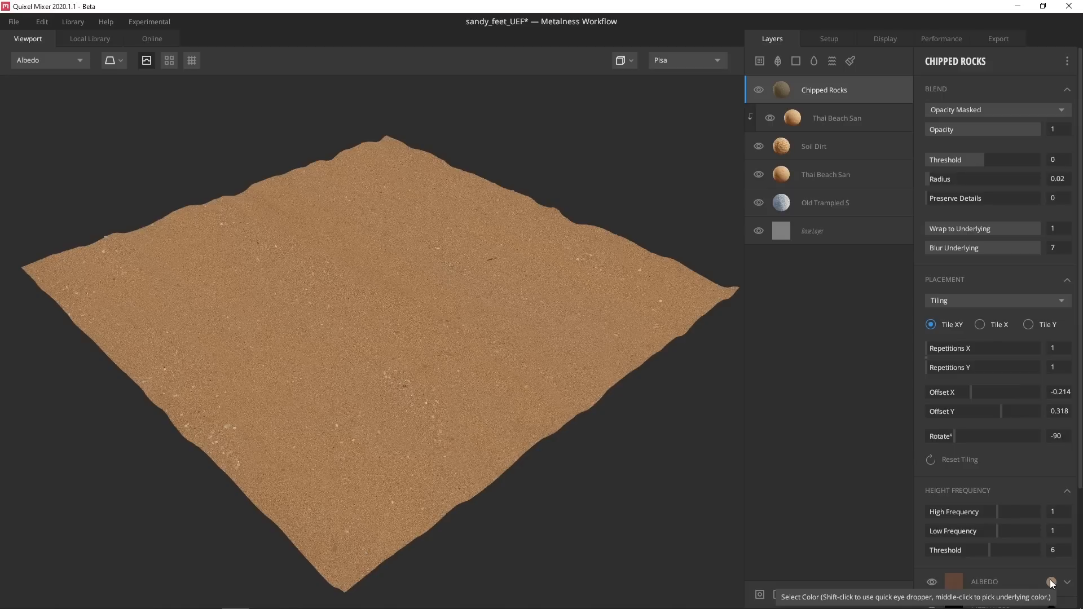
left_click(1051, 582)
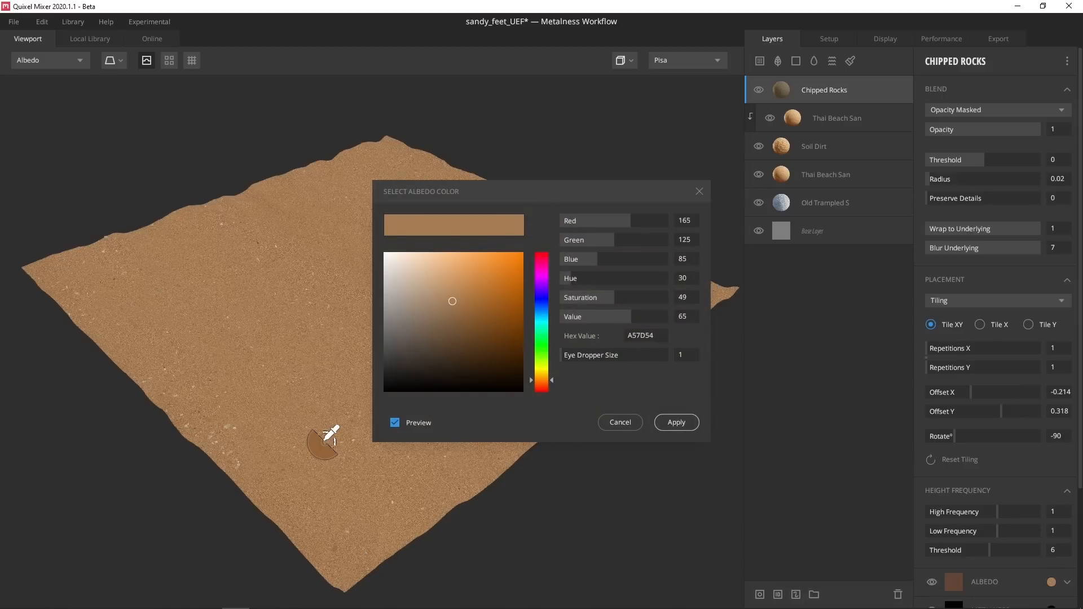
left_click(321, 441)
mouse_move(469, 313)
left_mouse_down()
mouse_move(459, 334)
mouse_move(455, 316)
left_mouse_up()
left_click(676, 423)
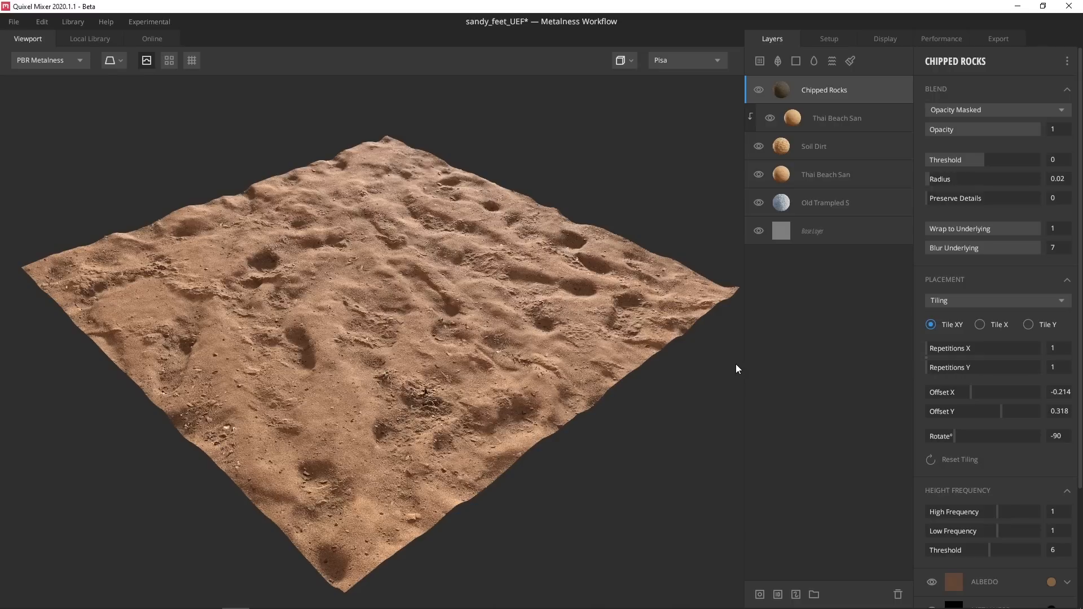
Set Chipped Rocks to blend From Below at threshold -0.706, then inspect the terrain
left_click(962, 105)
left_click(975, 143)
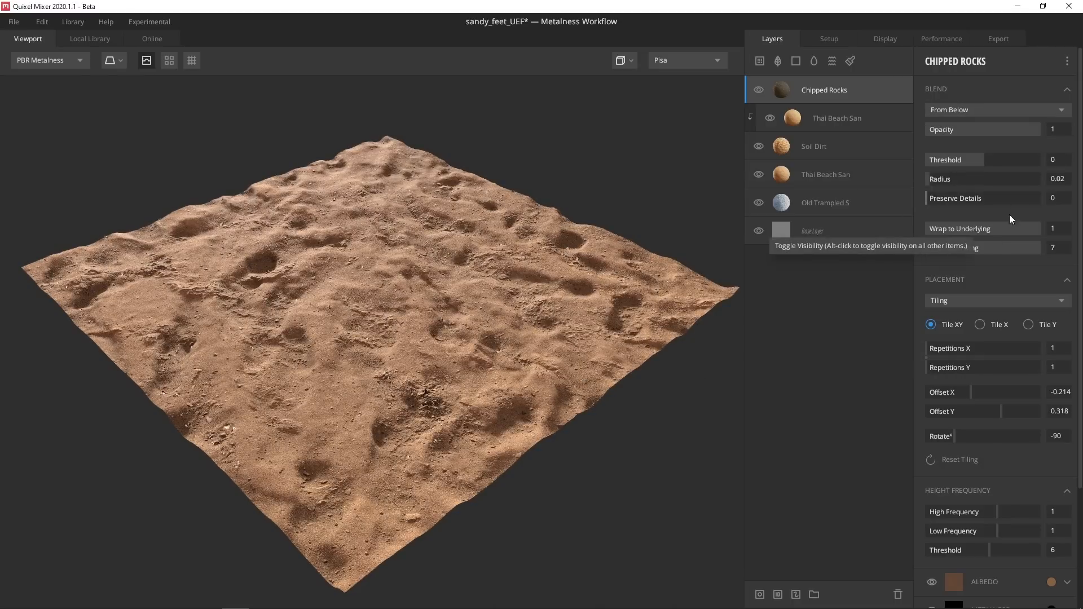
mouse_move(981, 157)
left_mouse_down()
mouse_move(1008, 161)
mouse_move(940, 165)
mouse_move(963, 168)
left_mouse_up()
left_click_drag(542, 267, 482, 309)
scroll(452, 311, "up", 3)
right_click_drag(319, 321, 478, 325, "shift")
left_click_drag(479, 325, 437, 234)
scroll(437, 234, "down", 2)
scroll(436, 233, "down", 3)
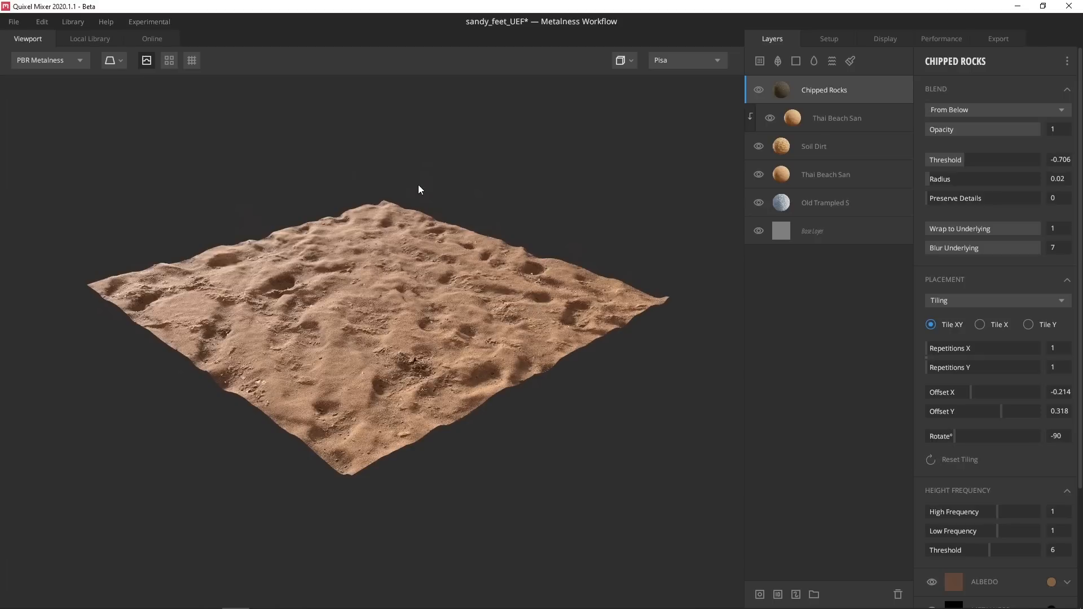
Add a Noise layer with frequency 1.575, extra octave detail and amplitude 0.398
key("f")
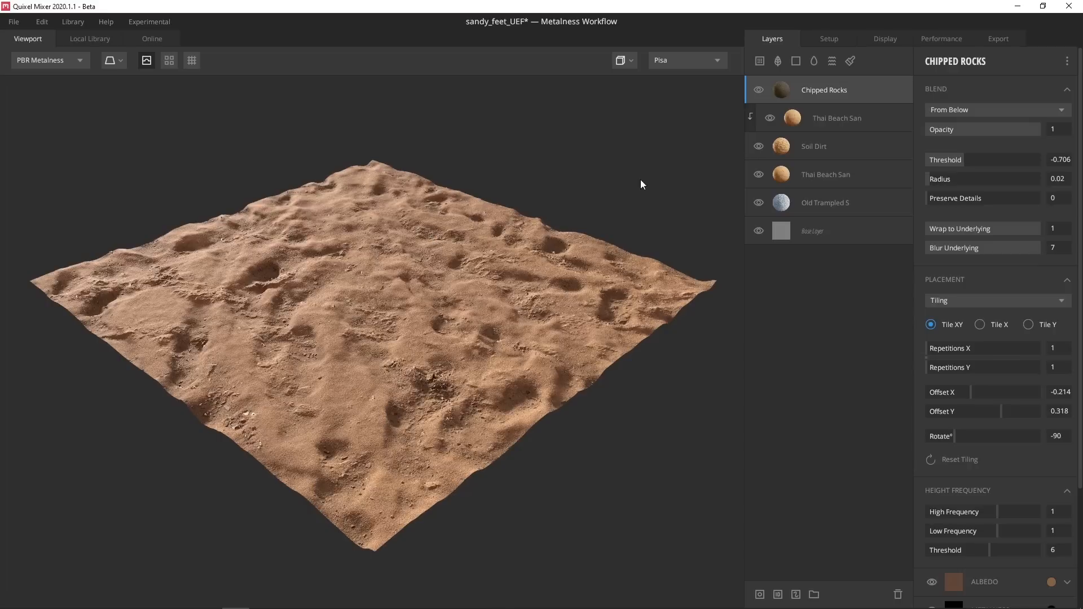
left_click(832, 61)
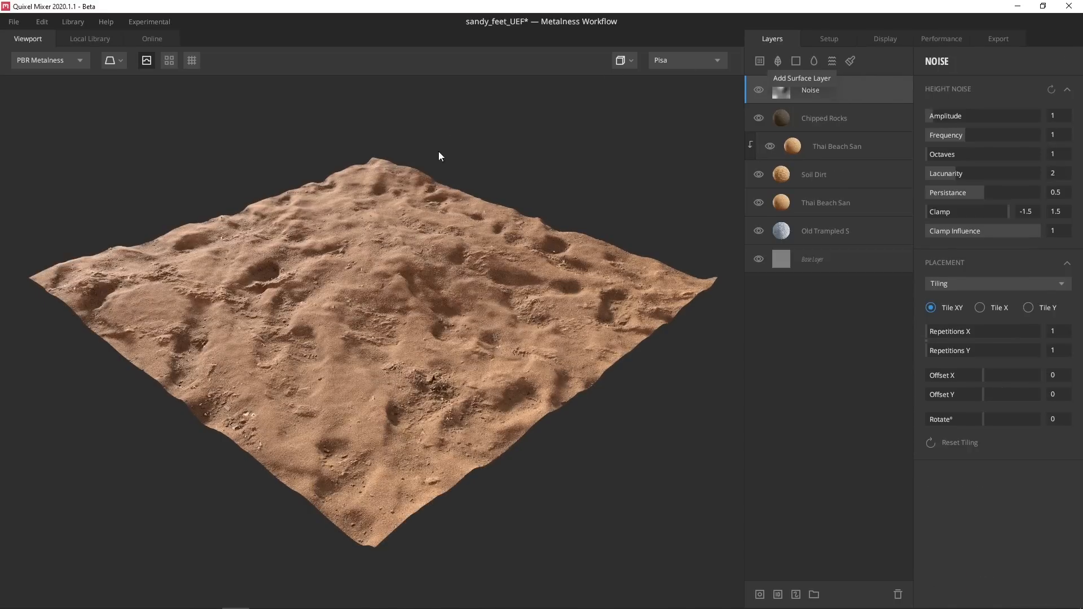
left_click_drag(963, 136, 994, 145)
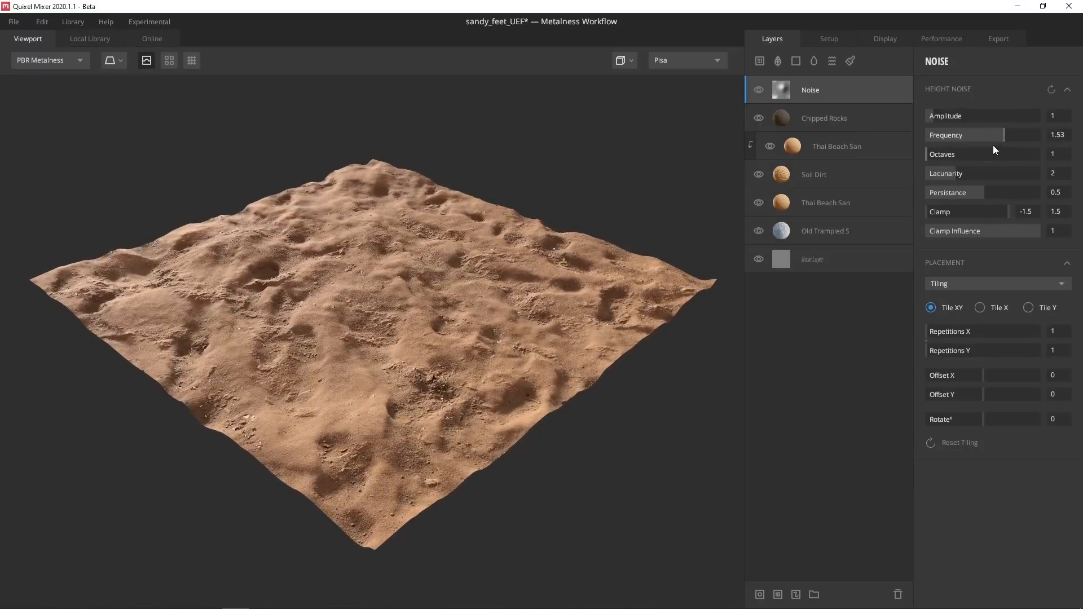
left_click_drag(923, 151, 937, 151)
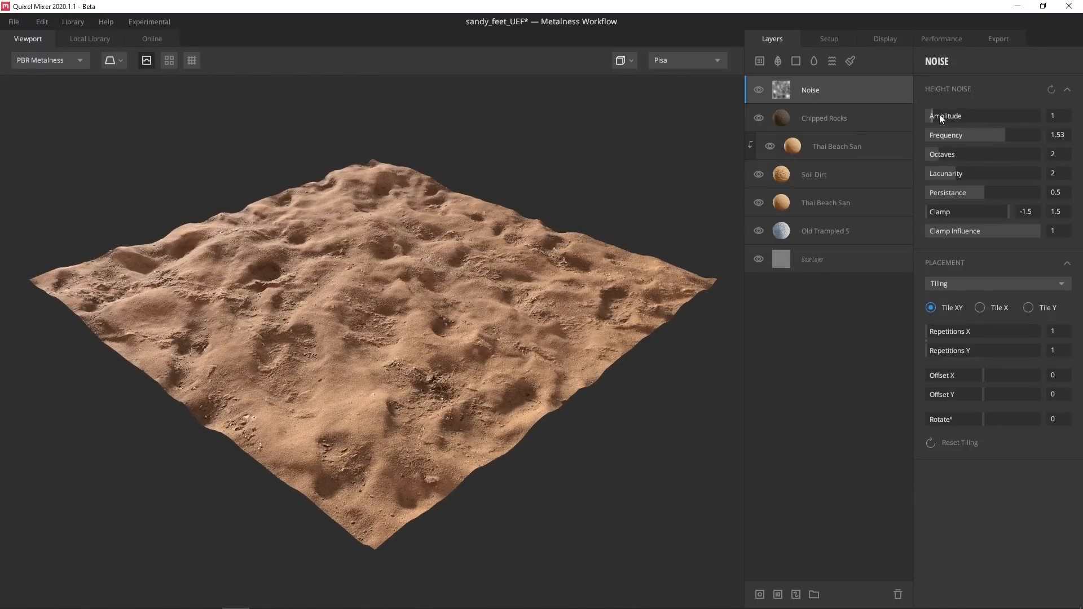
left_click_drag(940, 114, 926, 151)
mouse_move(996, 134)
left_mouse_down()
mouse_move(944, 137)
mouse_move(1007, 145)
left_mouse_up()
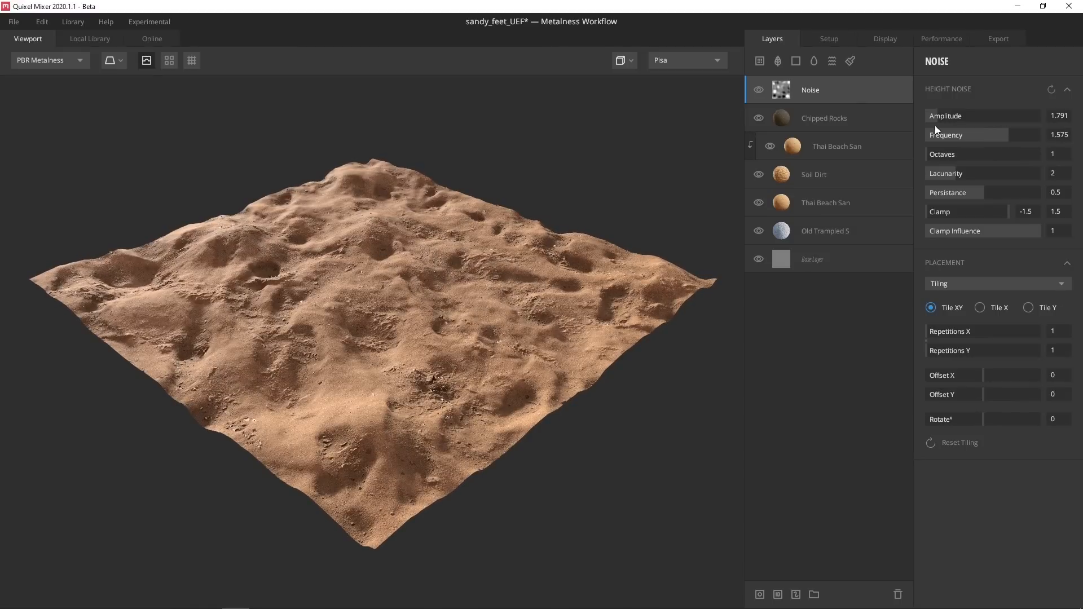
left_click_drag(933, 117, 929, 119)
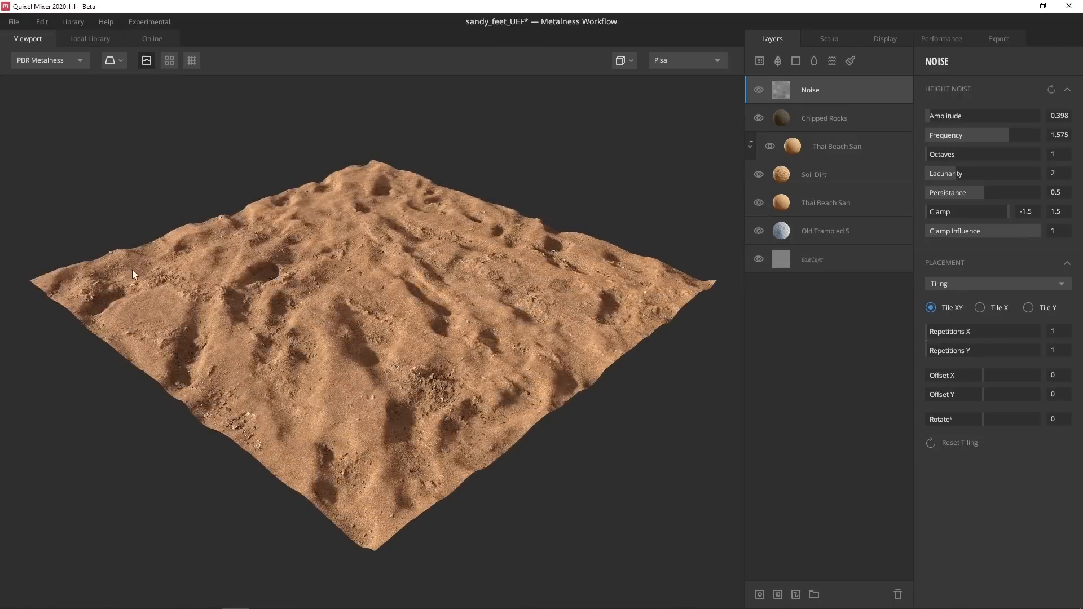
left_click_drag(534, 302, 523, 256)
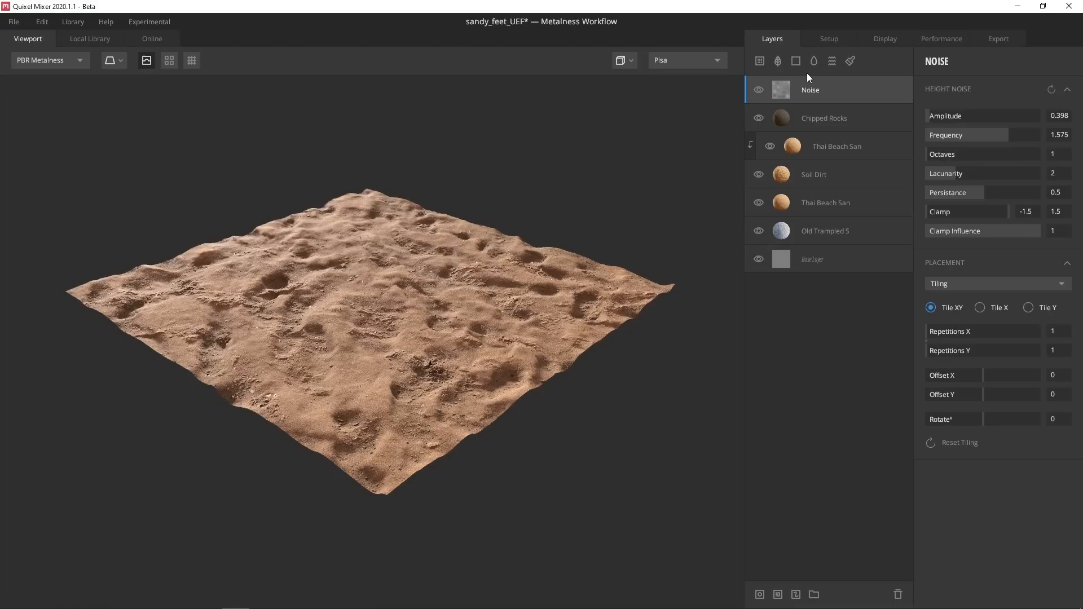
Add a Liquid layer at surface threshold -0.826 so puddles fill the hollows
left_click(814, 61)
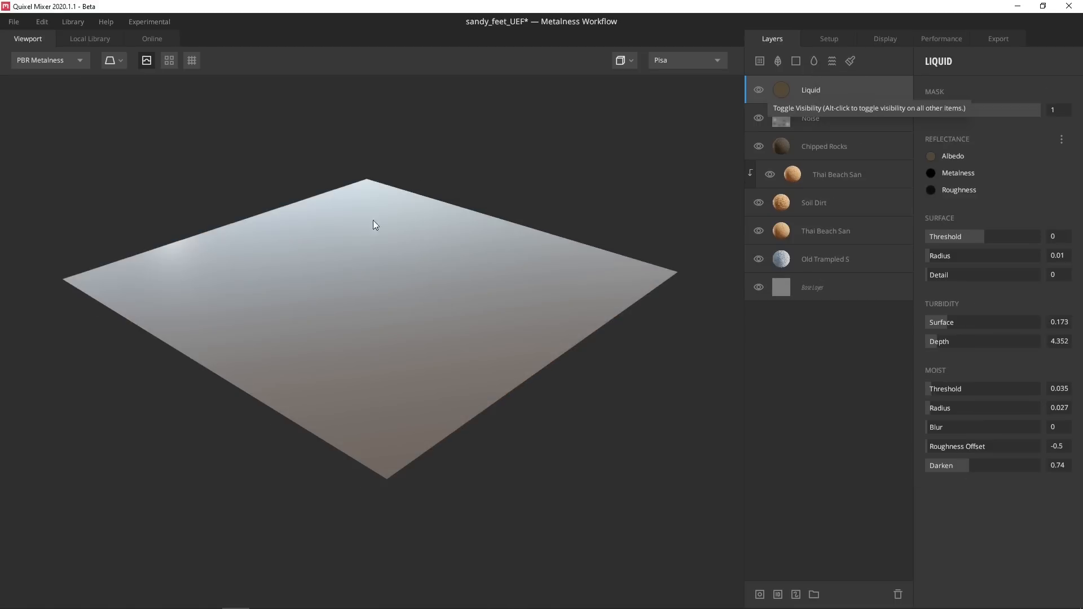
left_click_drag(1027, 240, 960, 241)
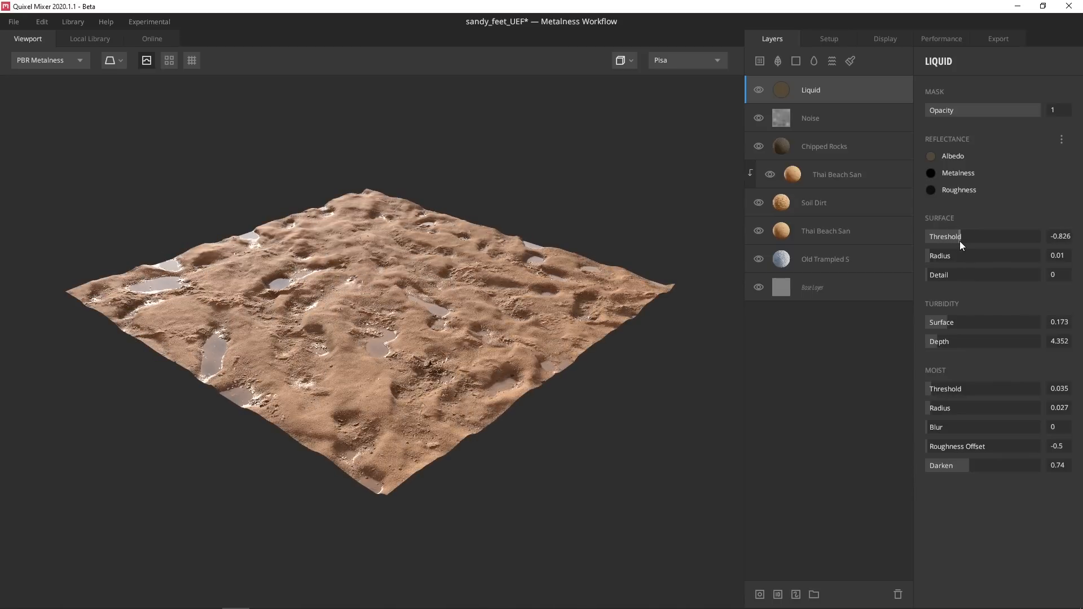
left_click_drag(587, 274, 525, 265)
scroll(410, 335, "up", 5)
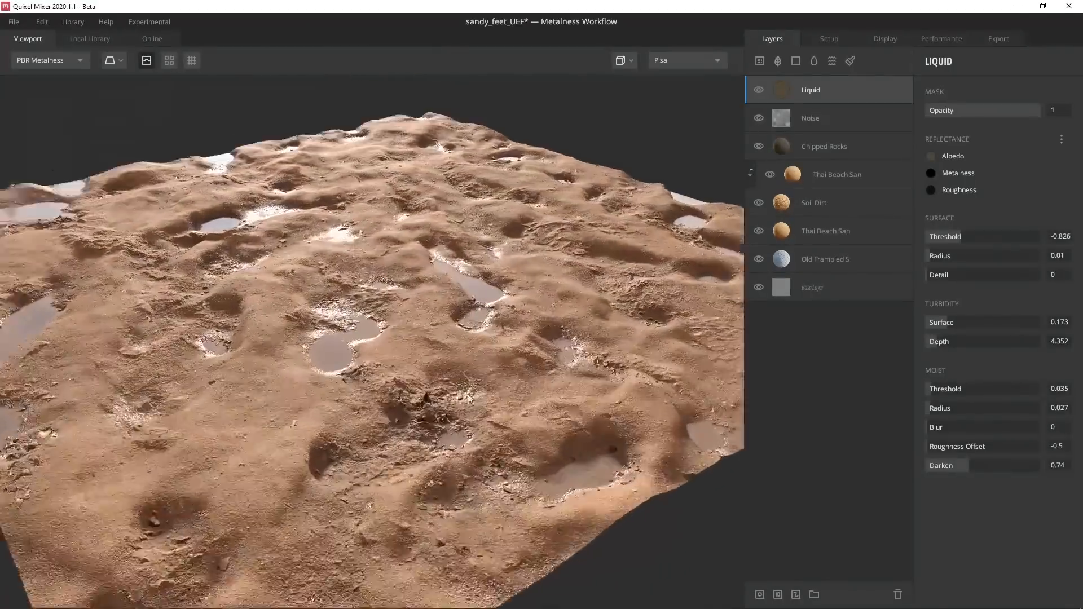
left_click_drag(410, 336, 499, 208)
scroll(593, 375, "down", 5)
scroll(479, 327, "up", 4)
scroll(485, 202, "down", 3)
scroll(486, 207, "up", 1)
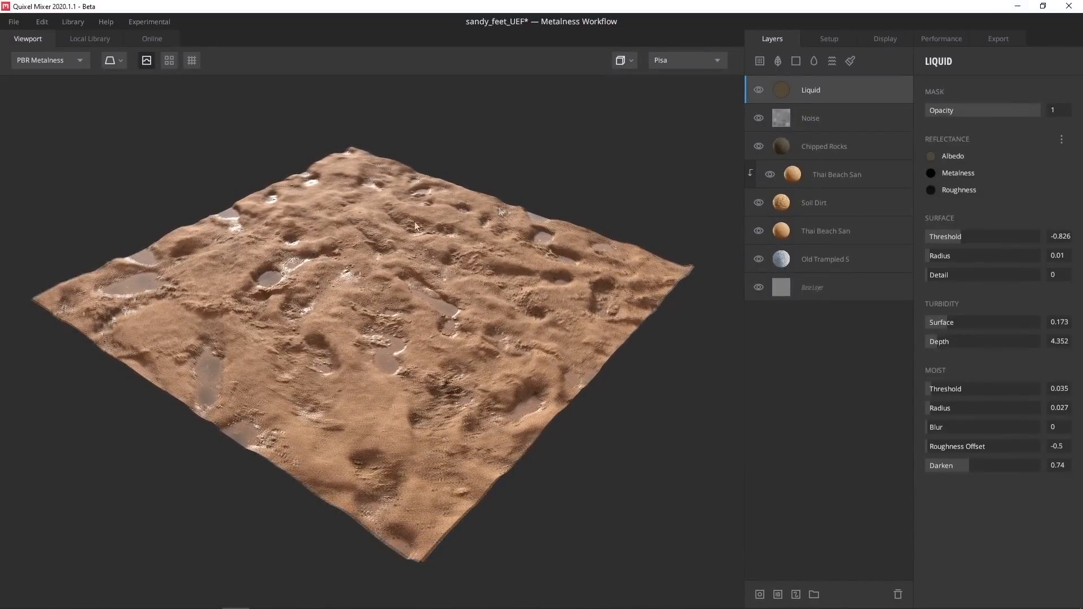
left_click(13, 21)
Save as sandy_feet_UEF, then export to the Custom library category with Metalness and Specular unchecked
left_click(23, 94)
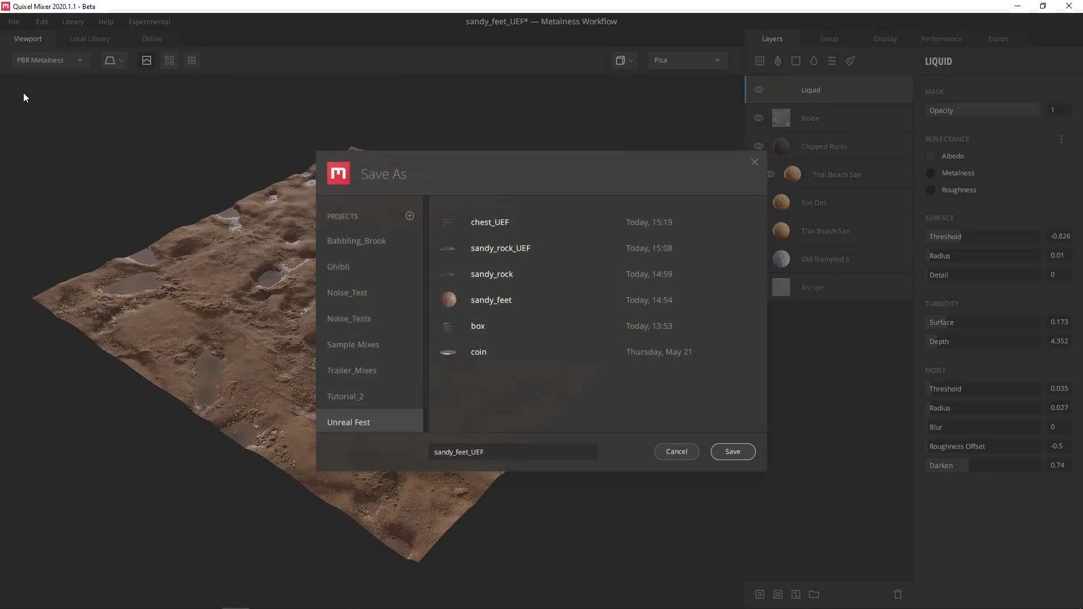
left_click(739, 453)
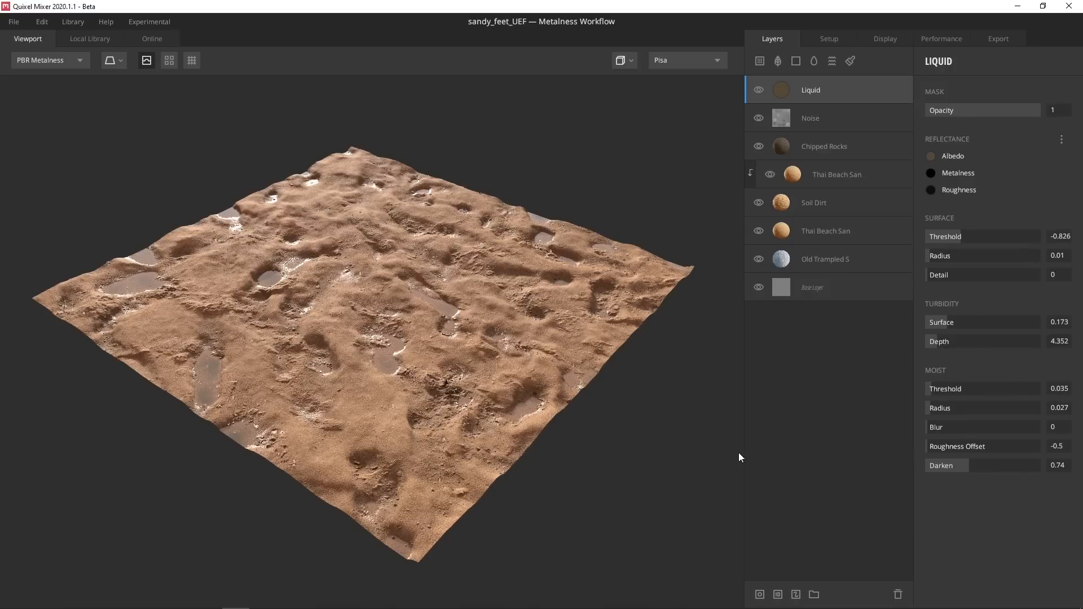
left_click(9, 18)
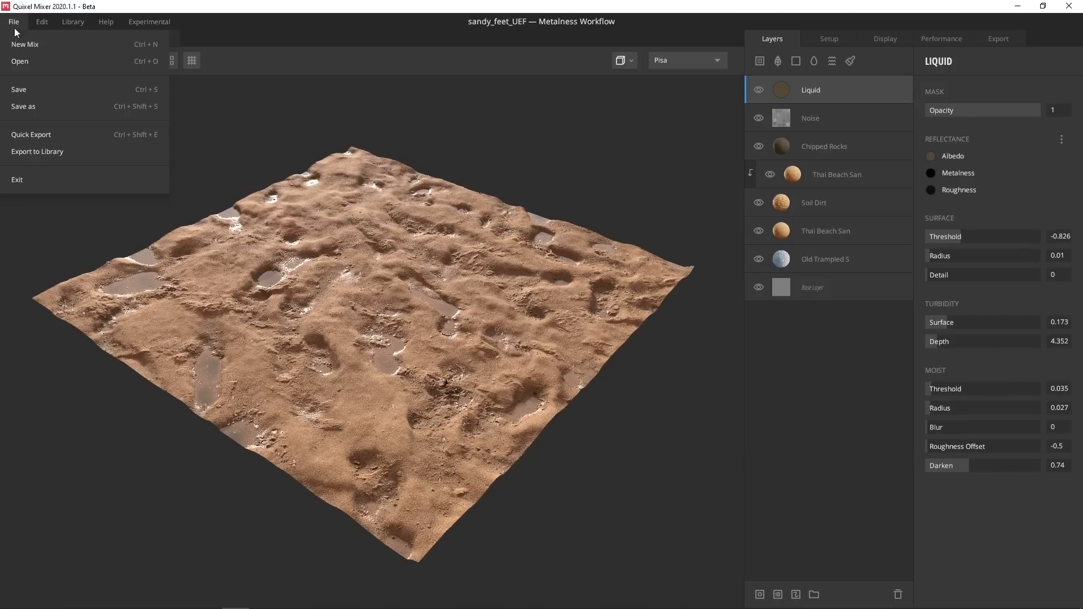
left_click(40, 150)
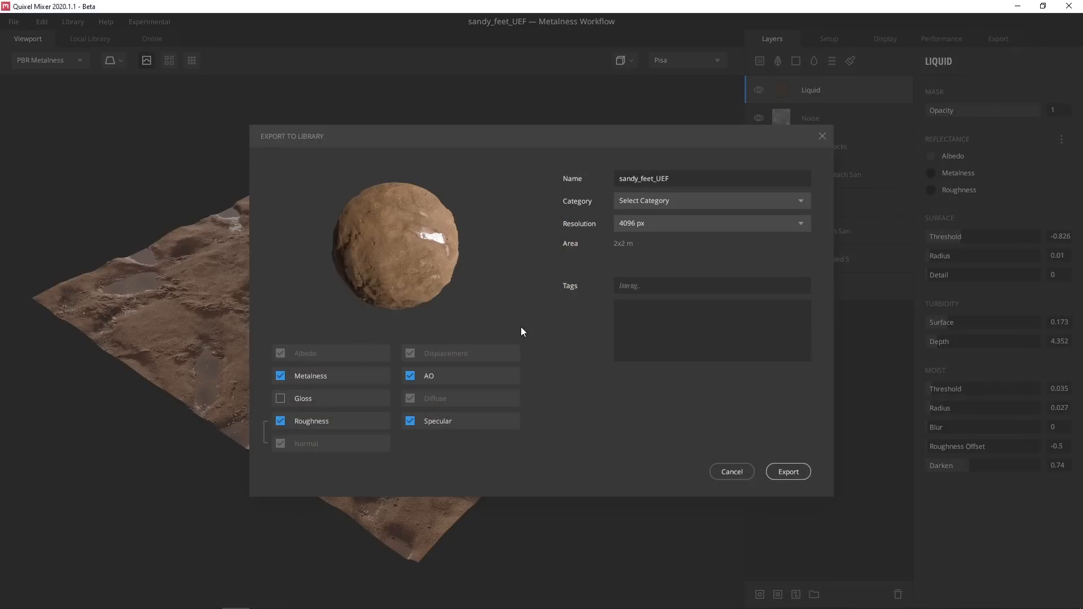
left_click(702, 198)
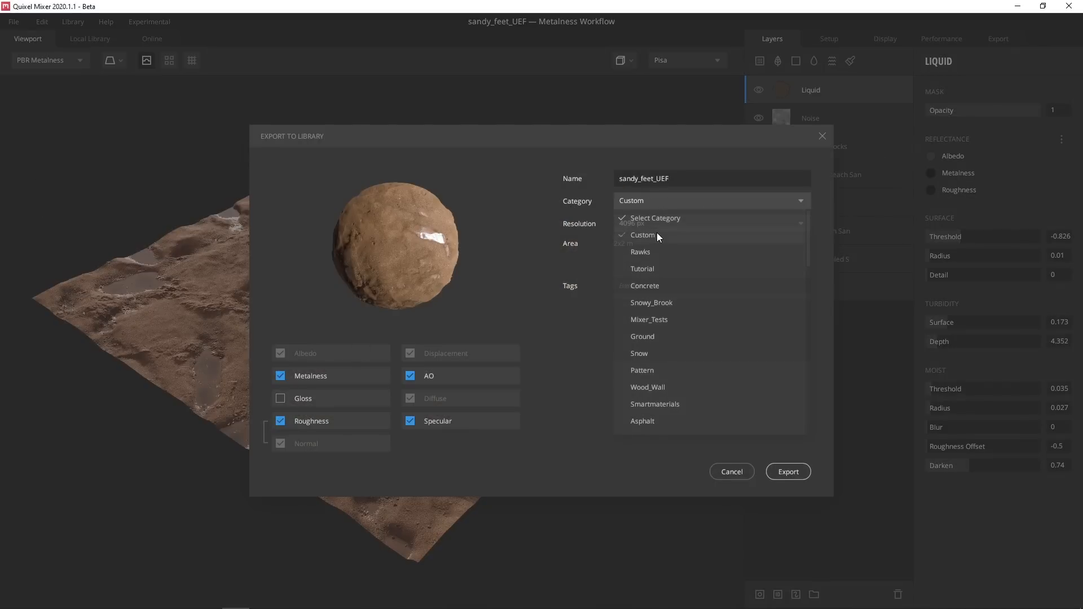
left_click(657, 234)
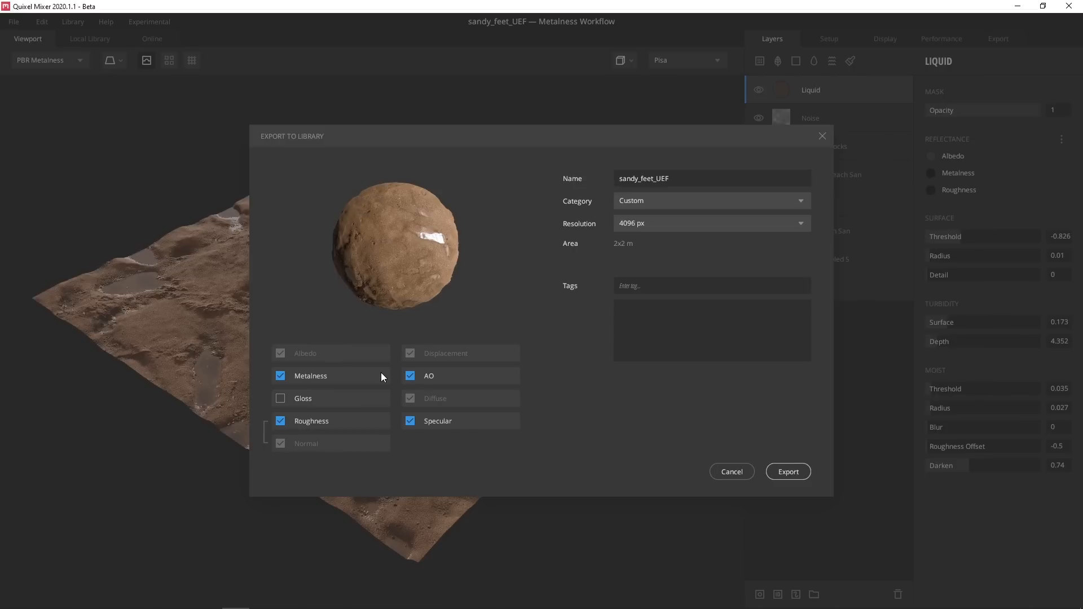
left_click(280, 376)
left_click(411, 423)
left_click(785, 469)
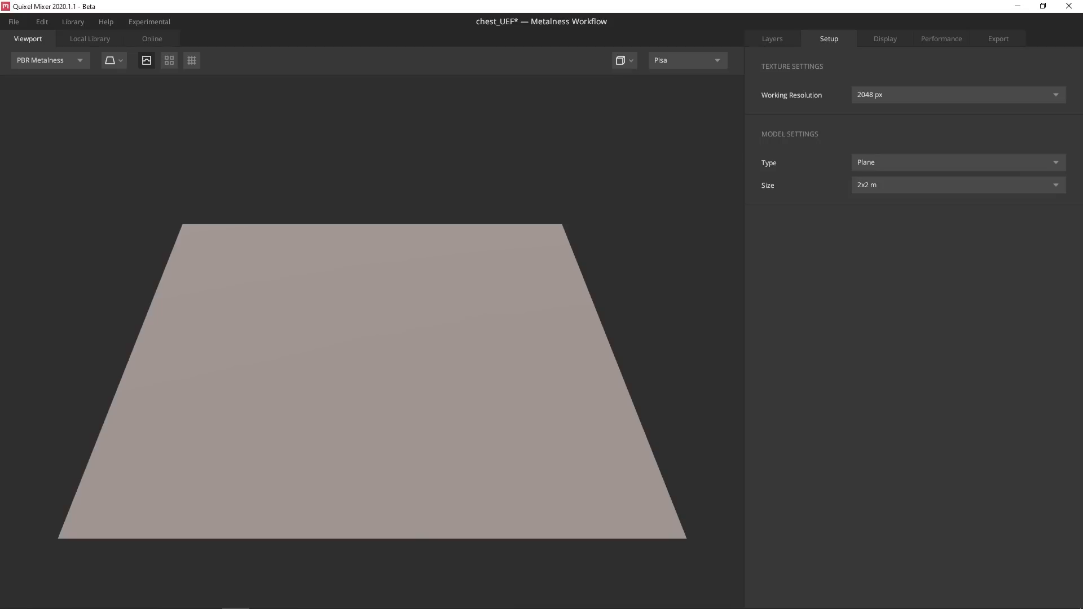
Switch the project to 3D Asset, load the Small Wooden Chest, and show its layer stack
left_click(865, 162)
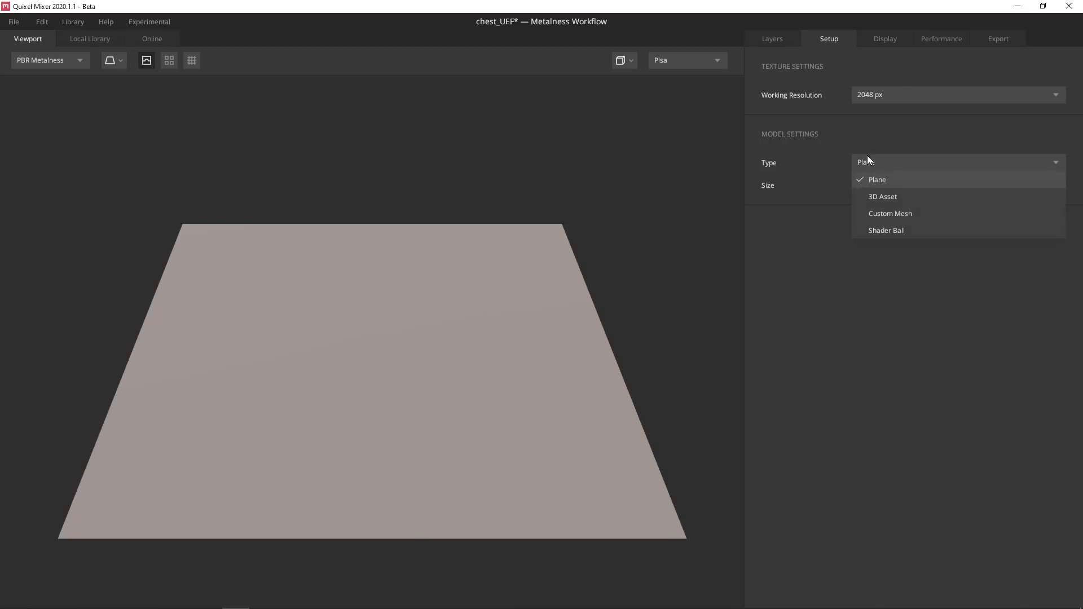
left_click(876, 192)
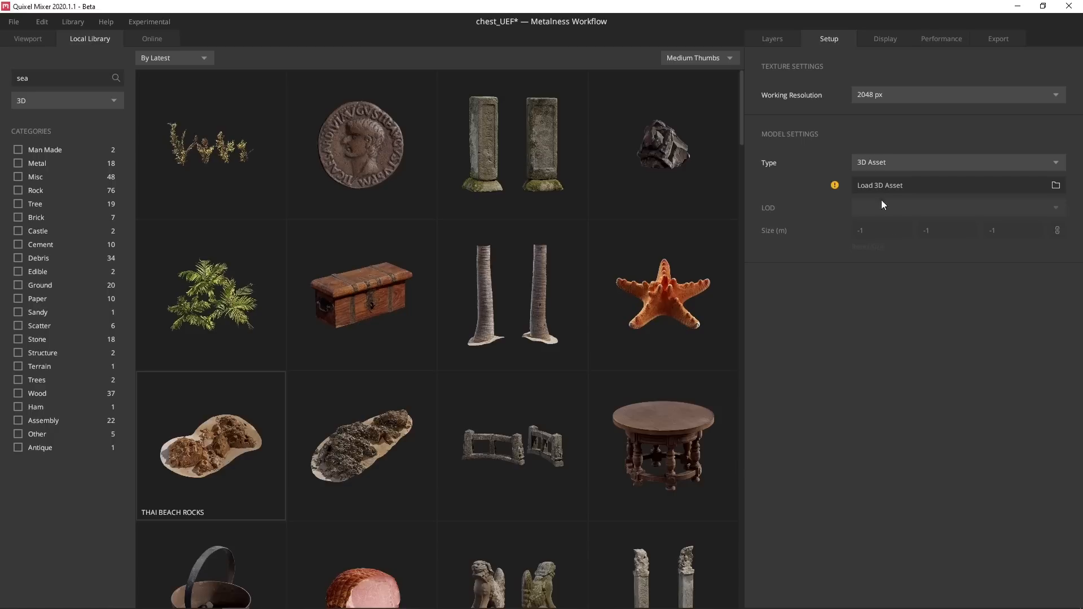
left_click(355, 294)
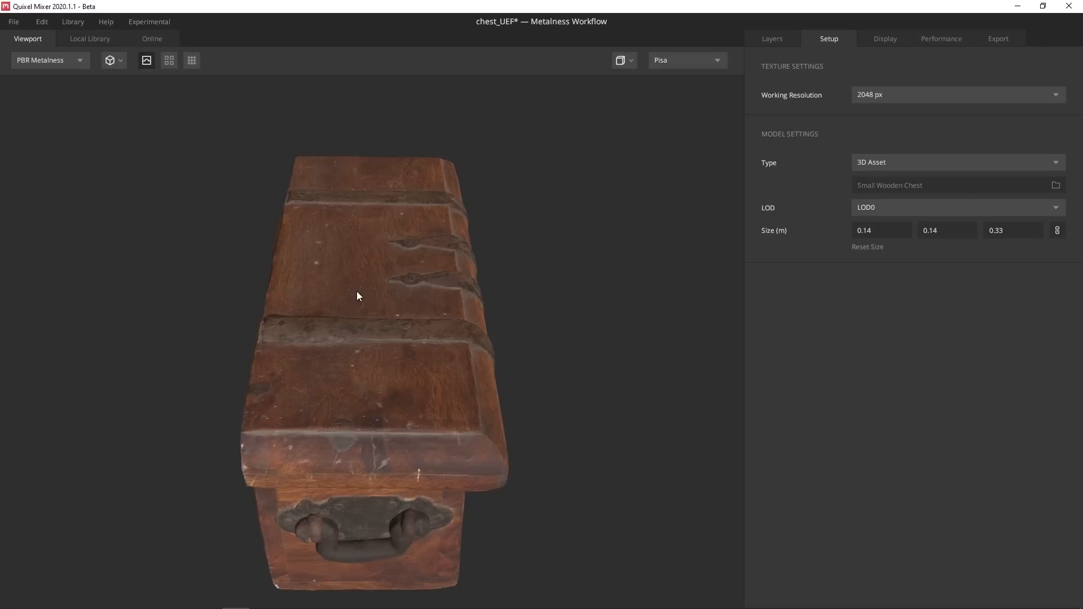
left_click_drag(417, 332, 300, 283)
right_click_drag(599, 282, 187, 286, "shift")
left_click_drag(348, 299, 344, 327)
left_click(773, 40)
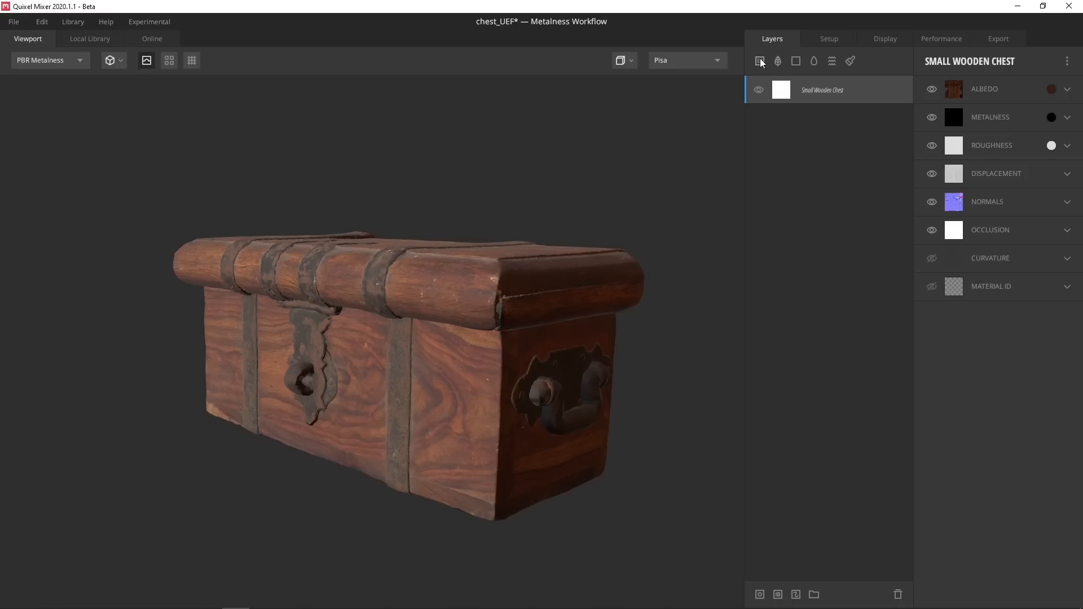
Add the Thai Beach Sand surface from a 'sand' search and set its placement scale to 0.125
left_click(760, 60)
double_click(44, 79)
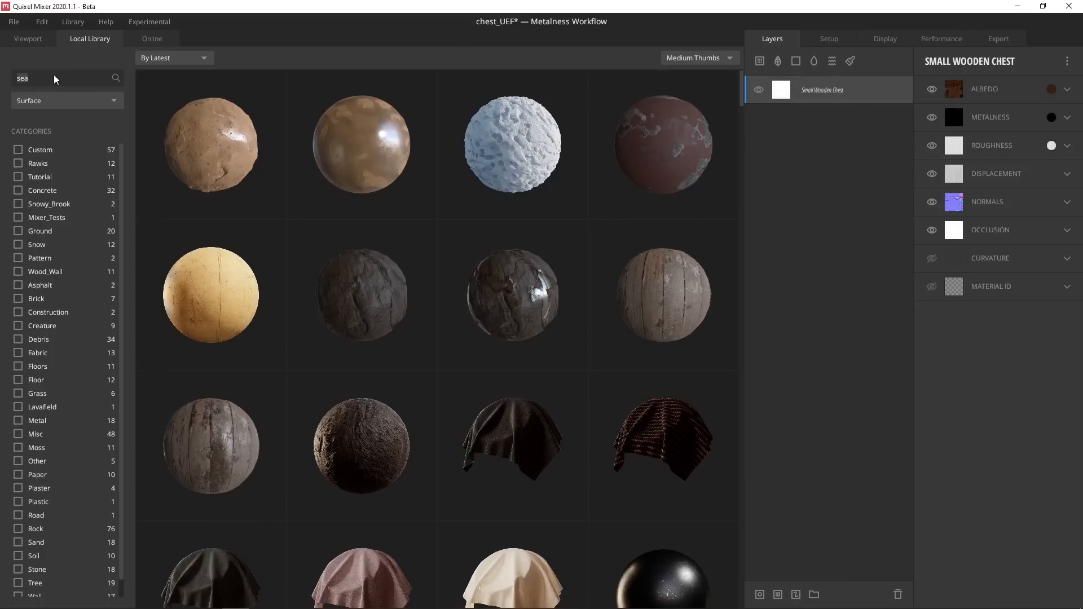
type("sand")
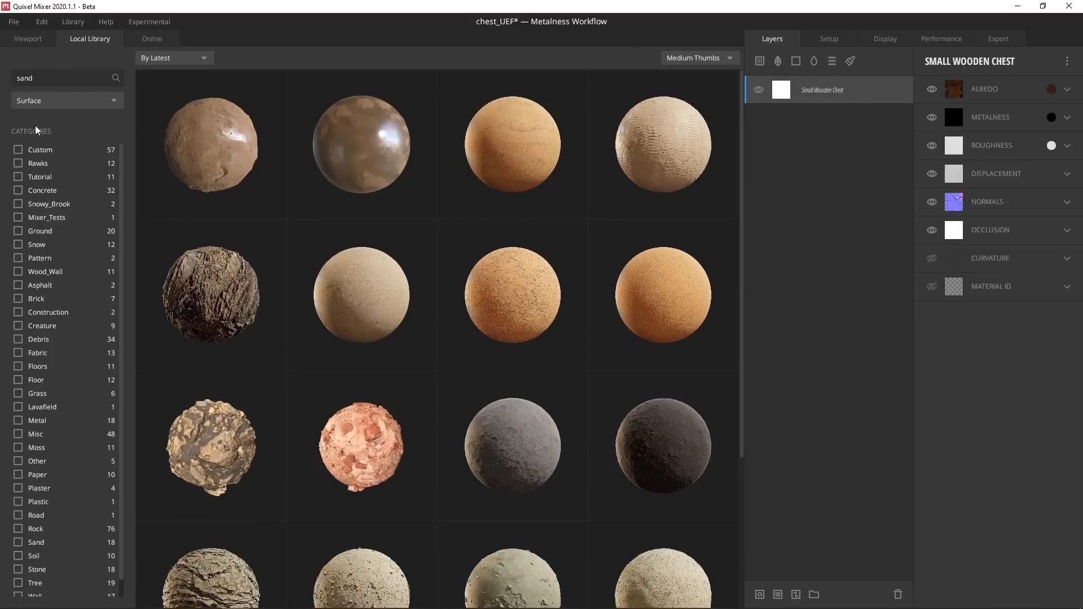
left_click(494, 155)
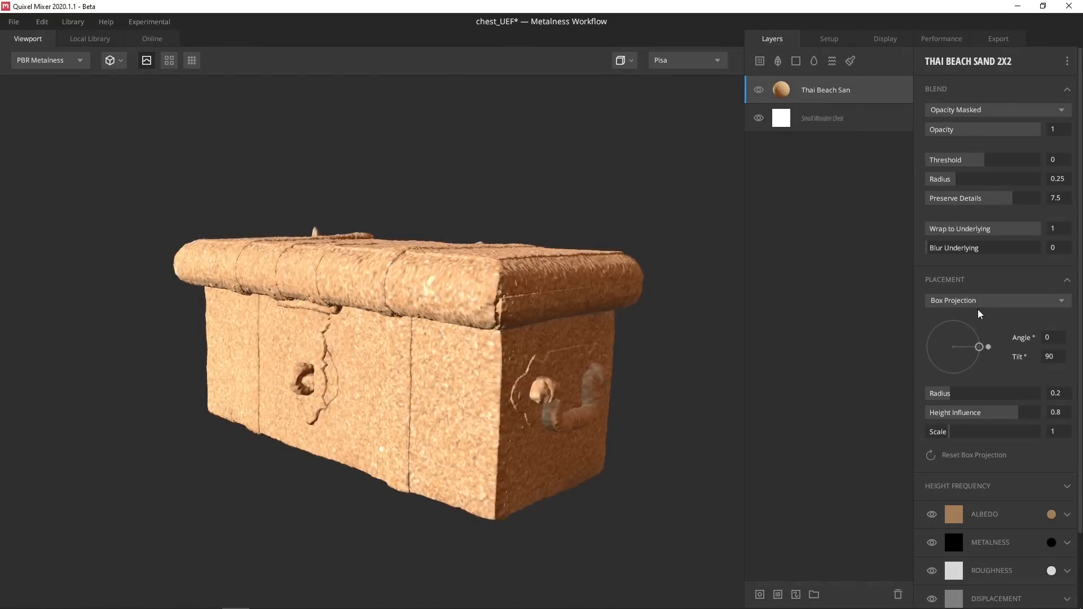
left_click_drag(947, 434, 930, 435)
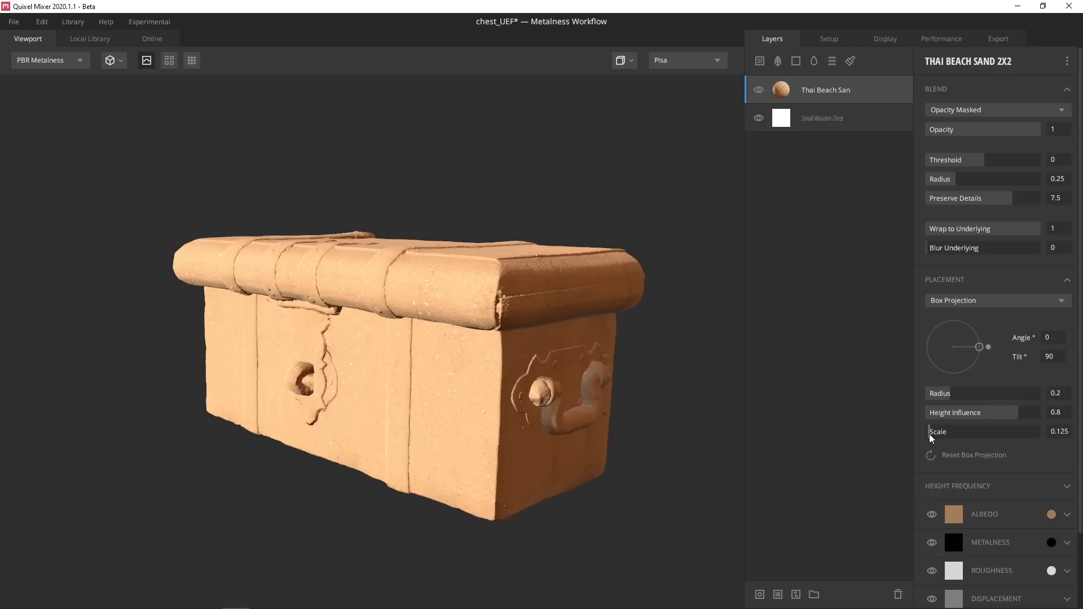
Add a mask stack with a Curvature component, keeping Underlying Mix and restricting it to cavities
right_click(789, 92)
left_click(825, 197)
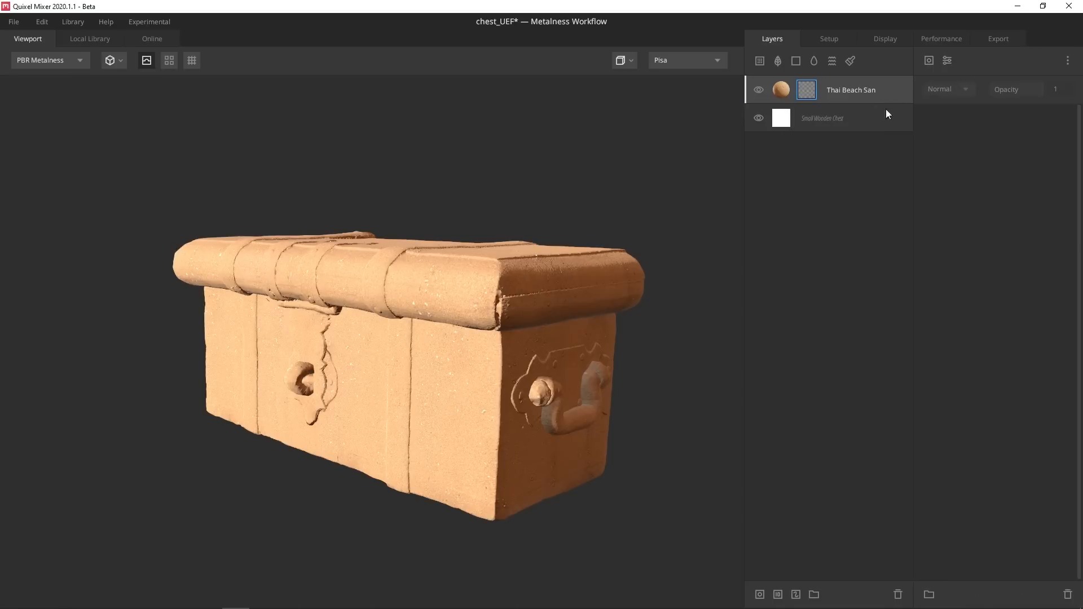
left_click(931, 61)
left_click(950, 160)
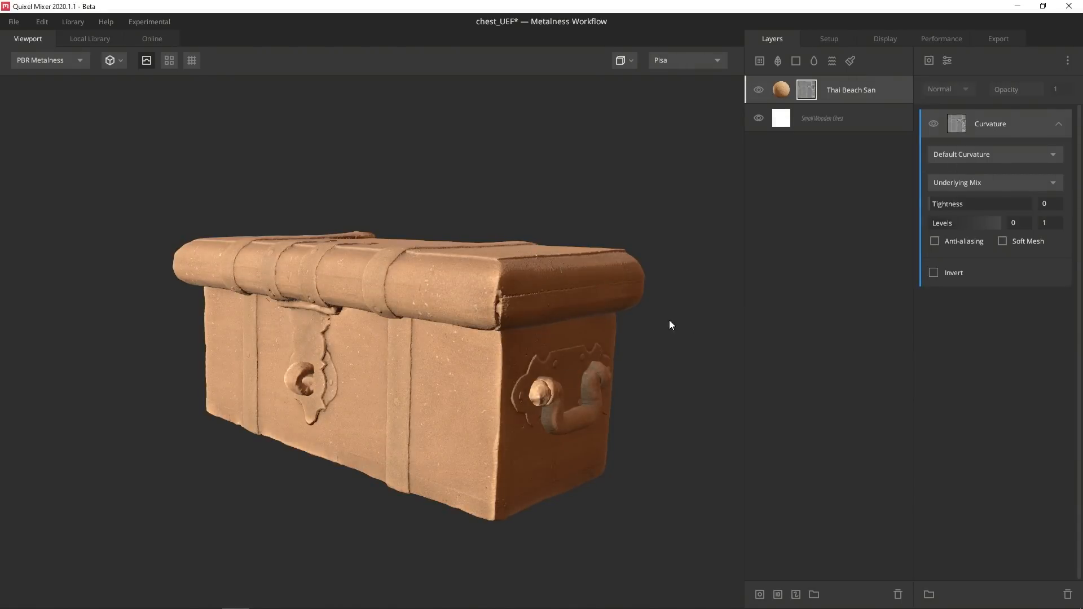
key("m")
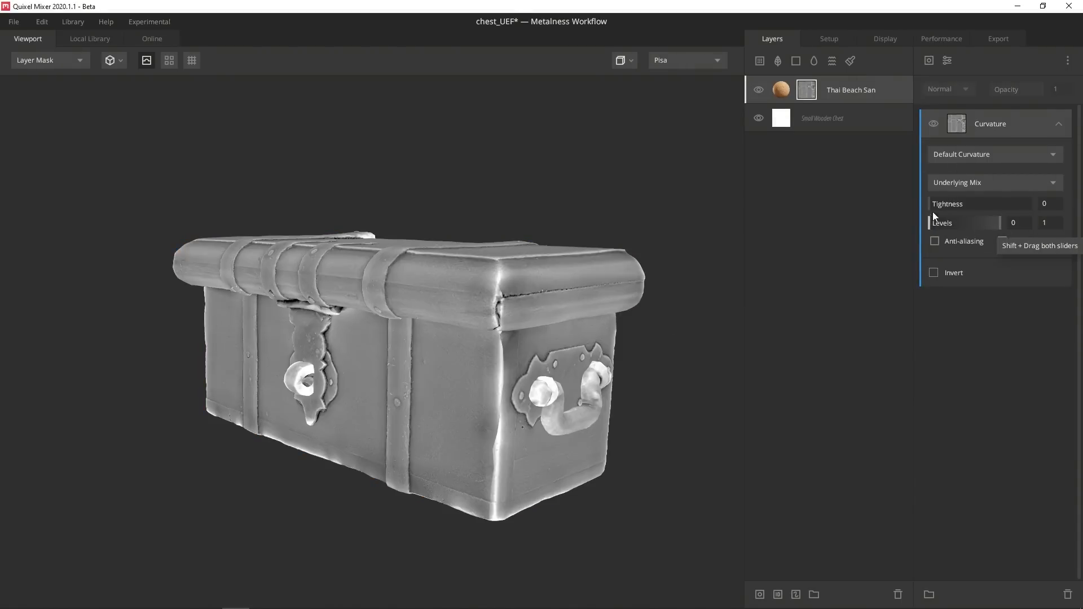
left_click(949, 182)
left_click(950, 191)
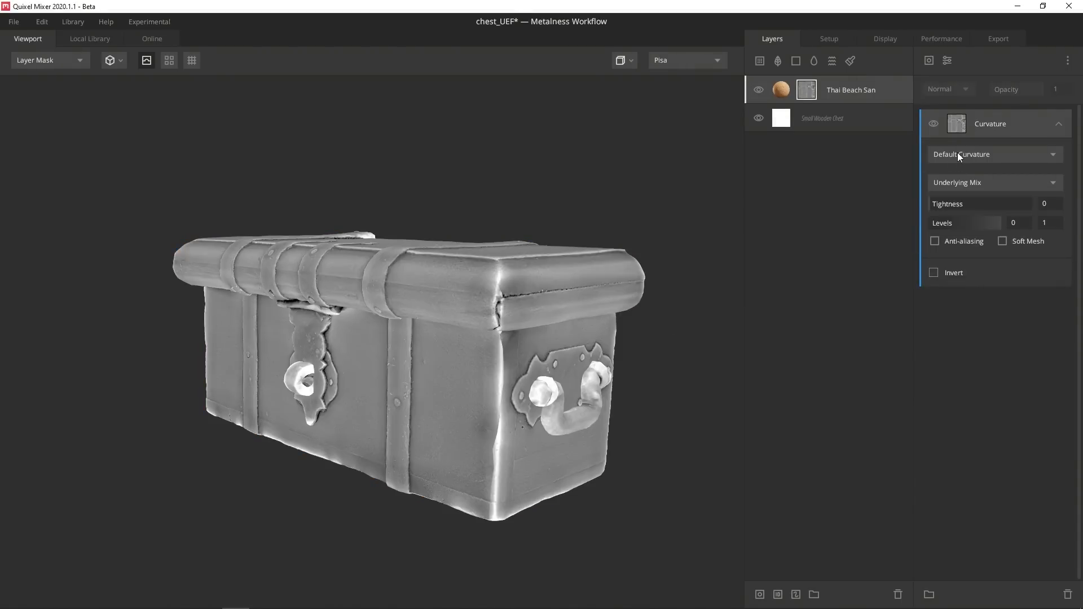
left_click(957, 155)
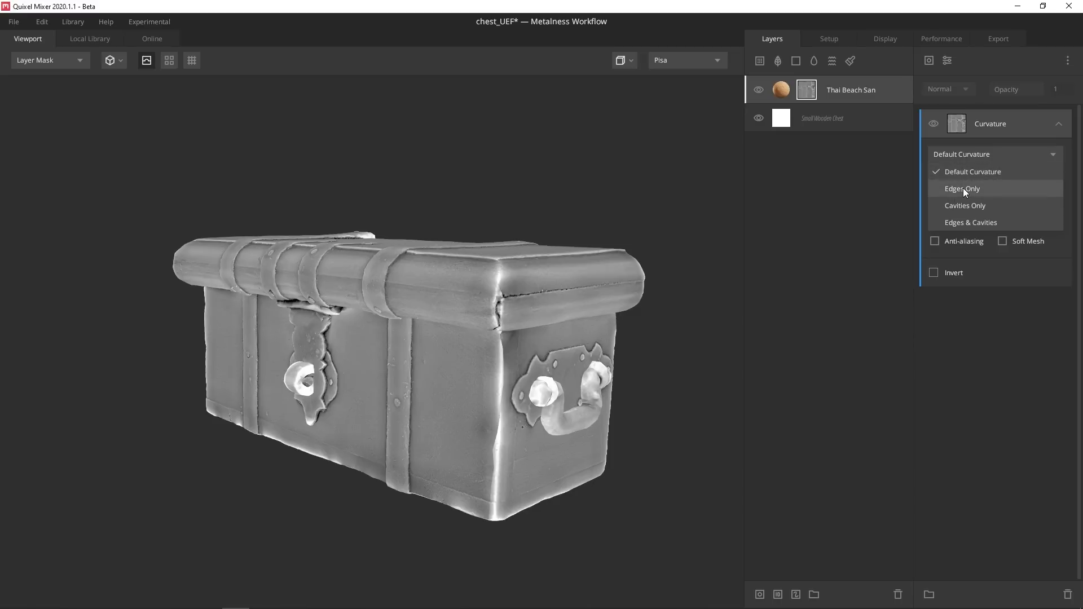
left_click(965, 204)
key("m")
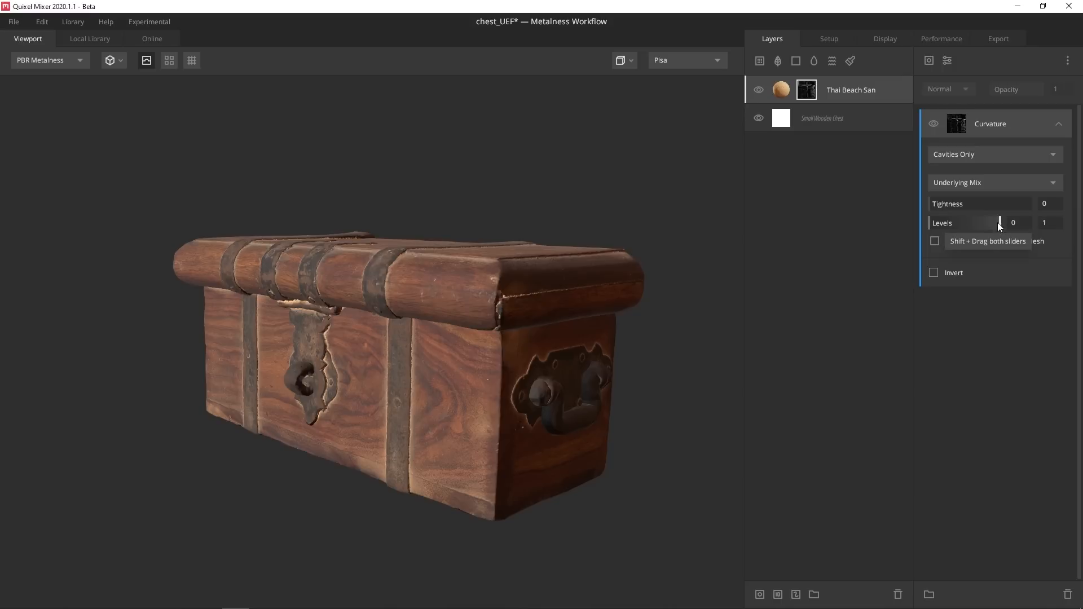
Tweak the curvature levels, leave Soft Mesh off, and enable anti-aliasing on the mask
left_click_drag(1000, 223, 987, 241)
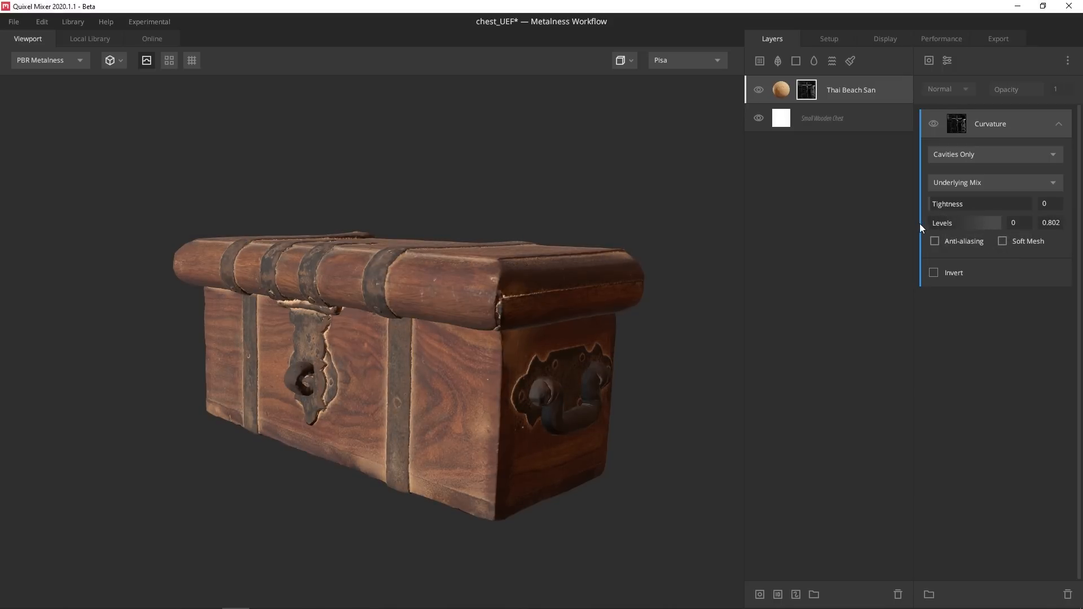
mouse_move(931, 220)
left_mouse_down()
mouse_move(947, 225)
mouse_move(914, 225)
left_mouse_up()
left_click_drag(553, 342, 554, 327)
key("m")
left_click_drag(471, 361, 565, 372)
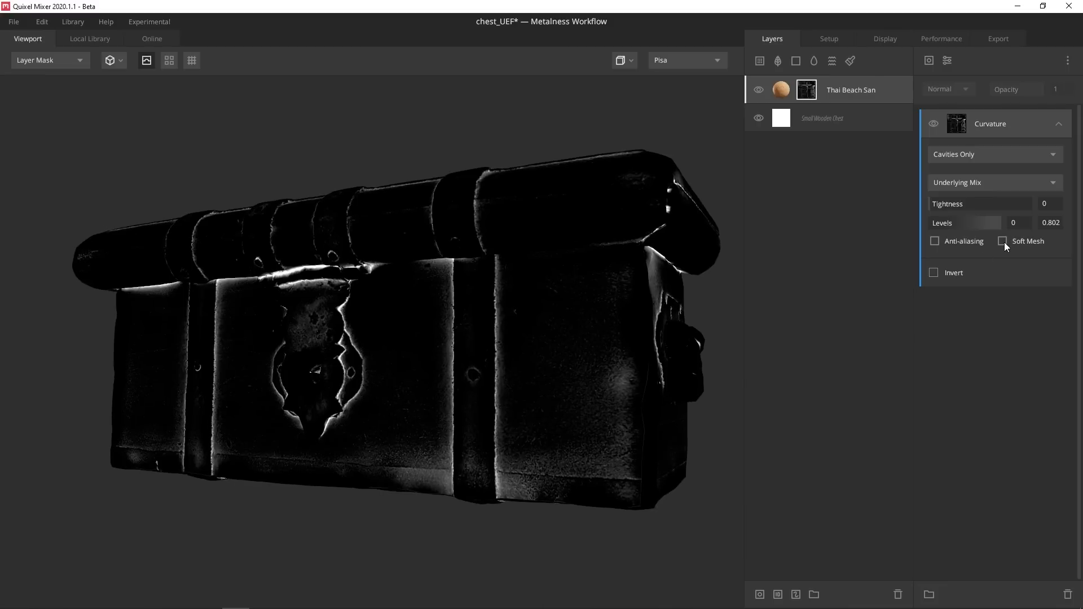
left_click(1003, 241)
left_click(1003, 241)
left_click(1003, 242)
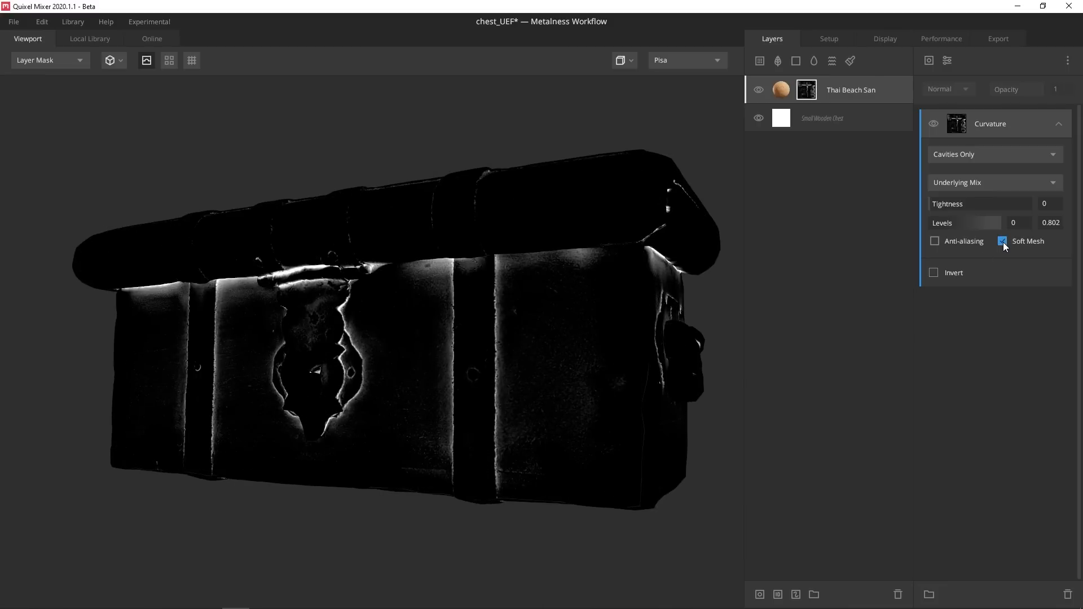
left_click(1003, 241)
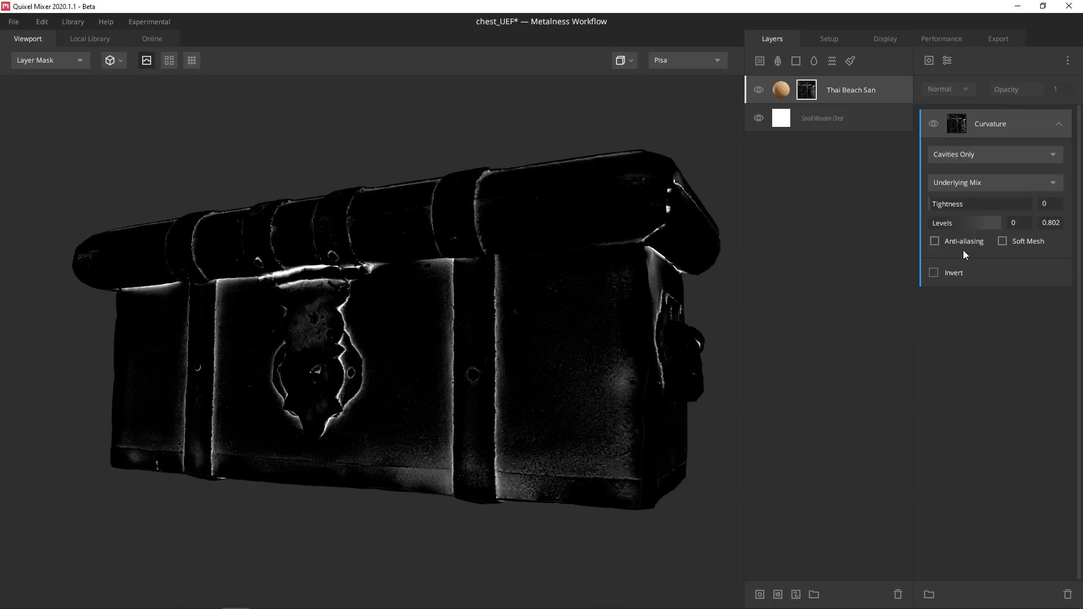
left_click(935, 241)
left_click(935, 241)
left_click(935, 241)
left_click_drag(685, 293, 609, 324)
key("m")
left_click_drag(516, 346, 455, 311)
scroll(445, 348, "down", 3)
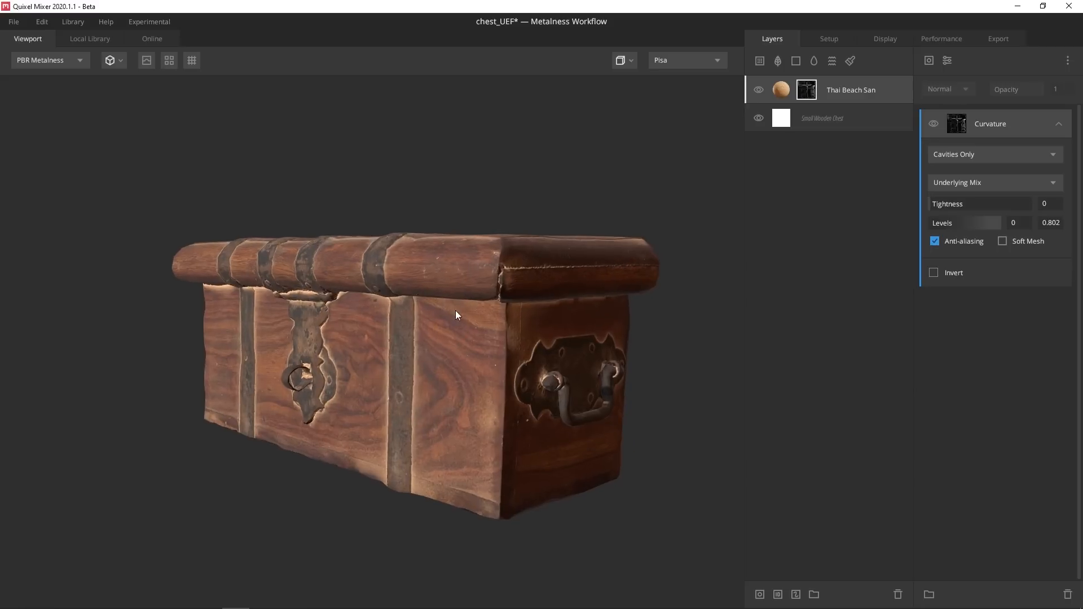
Return to Default Curvature, invert it, set levels 0.214–0.492, and add a Map component
left_click(973, 157)
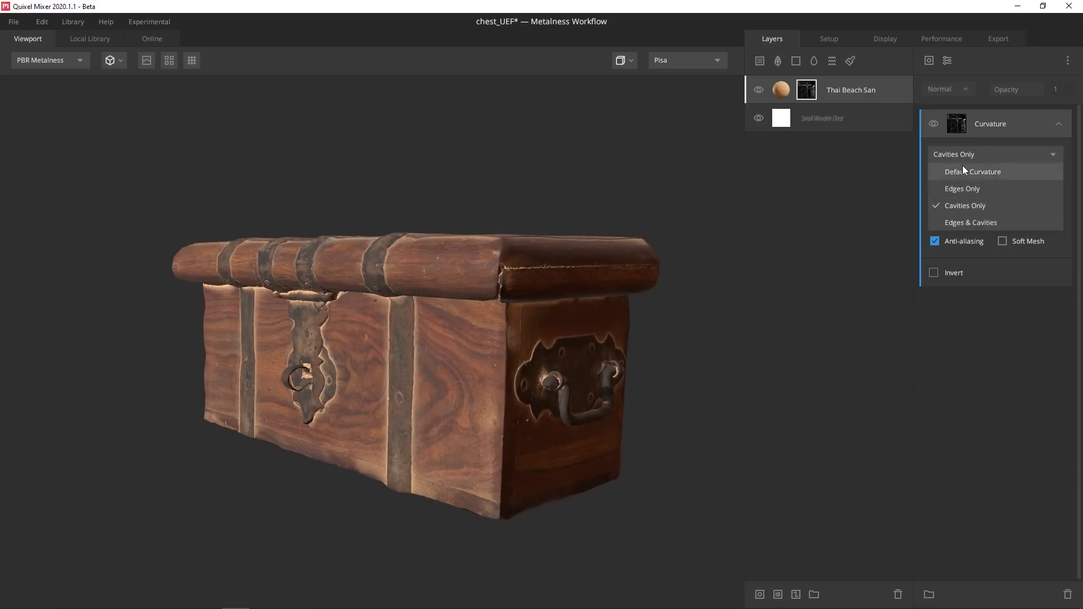
left_click(963, 167)
left_click_drag(537, 349, 564, 344)
key("m")
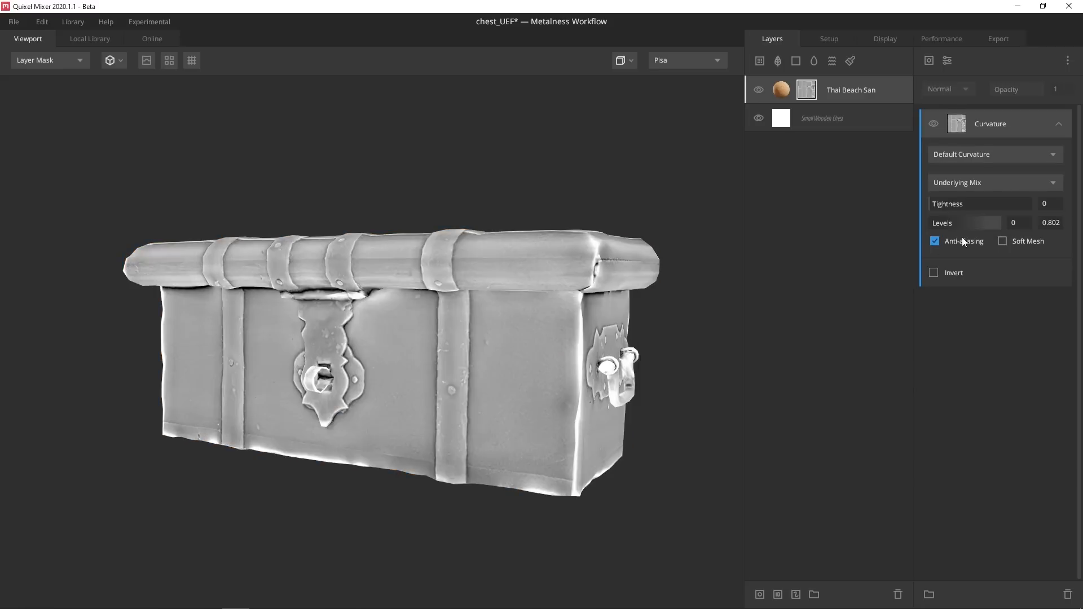
left_click(935, 272)
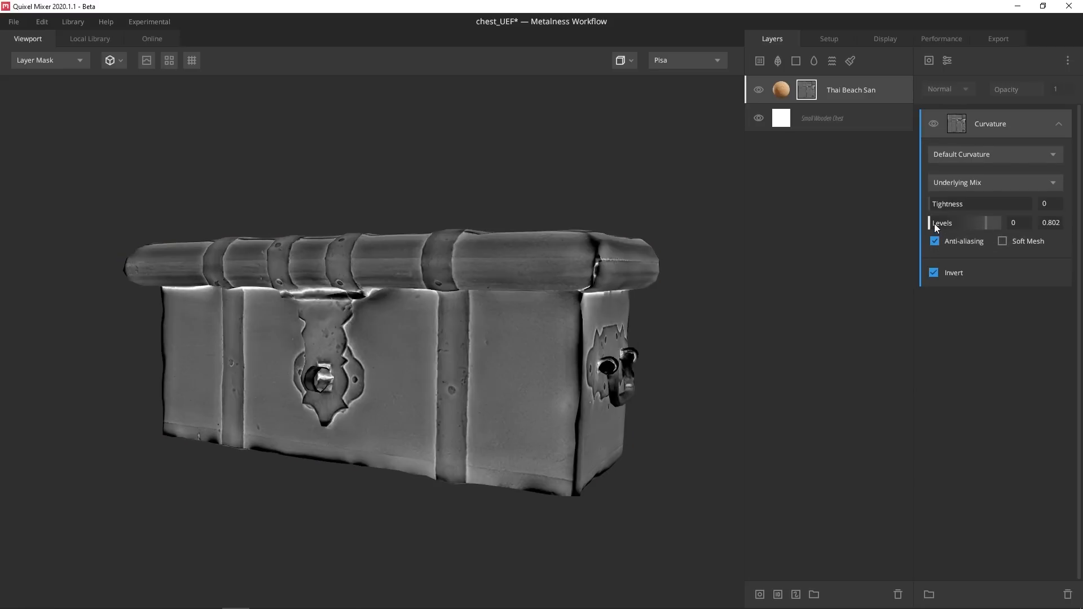
left_click_drag(934, 223, 963, 228)
key("m")
left_click_drag(588, 253, 481, 288)
left_click_drag(956, 225, 940, 229)
mouse_move(511, 277)
left_mouse_down()
mouse_move(547, 283)
mouse_move(511, 289)
left_mouse_up()
right_click_drag(511, 289, 389, 312, "shift")
left_click_drag(633, 269, 572, 296)
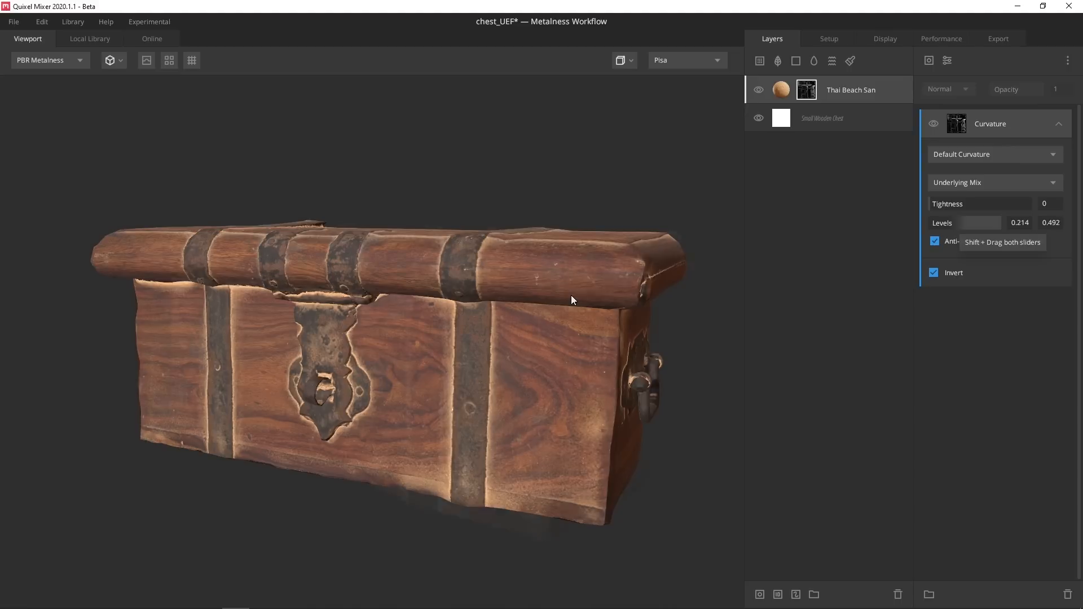
left_click_drag(571, 295, 381, 316)
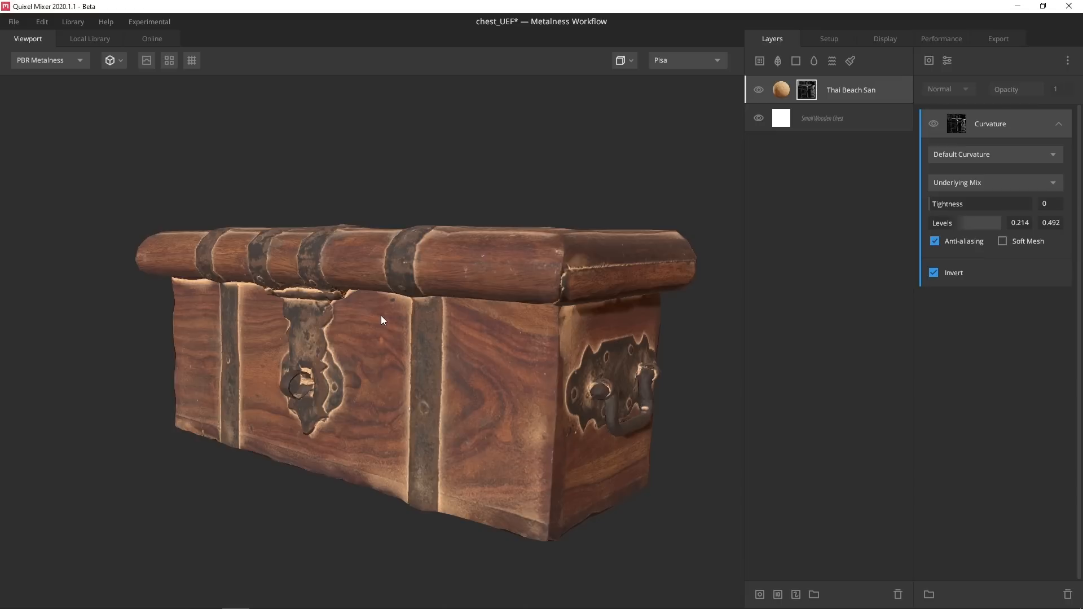
left_click(929, 60)
left_click(930, 93)
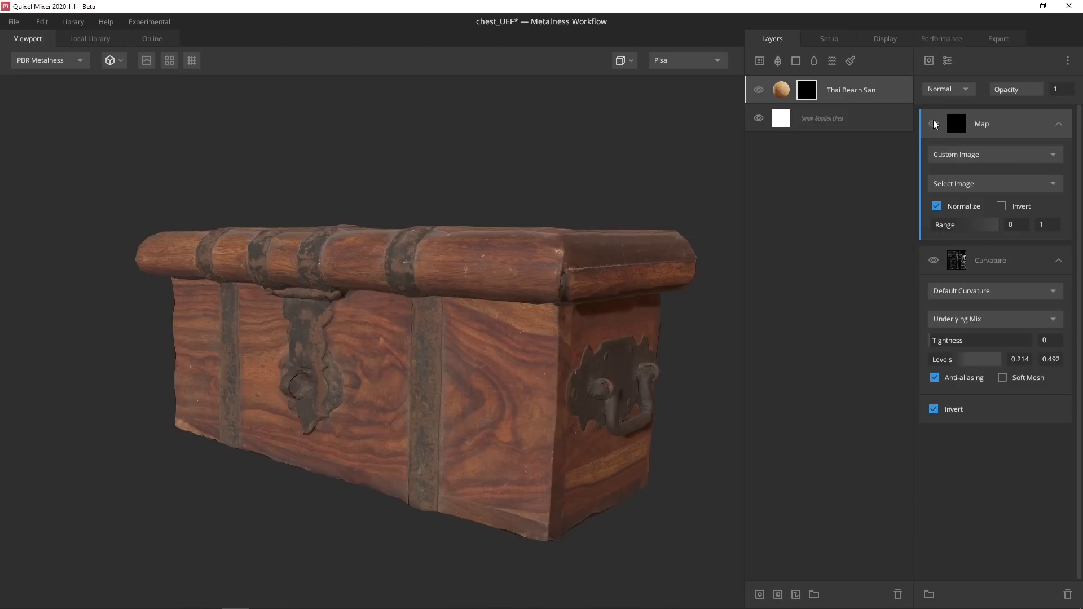
Set the Map source to Library Asset, browse the library, and filter it to Imperfection assets
left_click(968, 154)
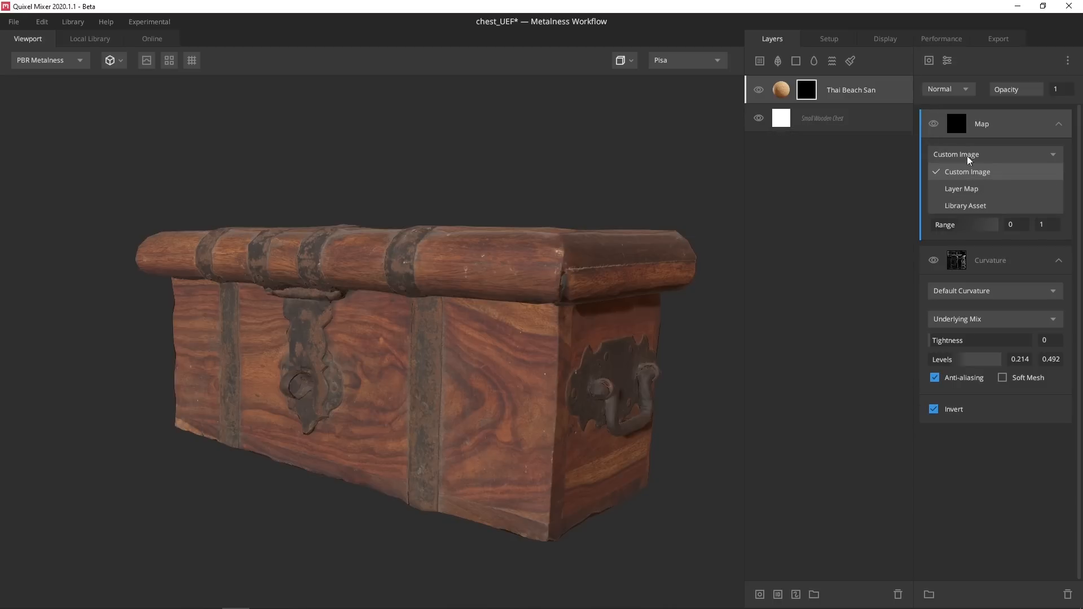
left_click(966, 204)
left_click(964, 184)
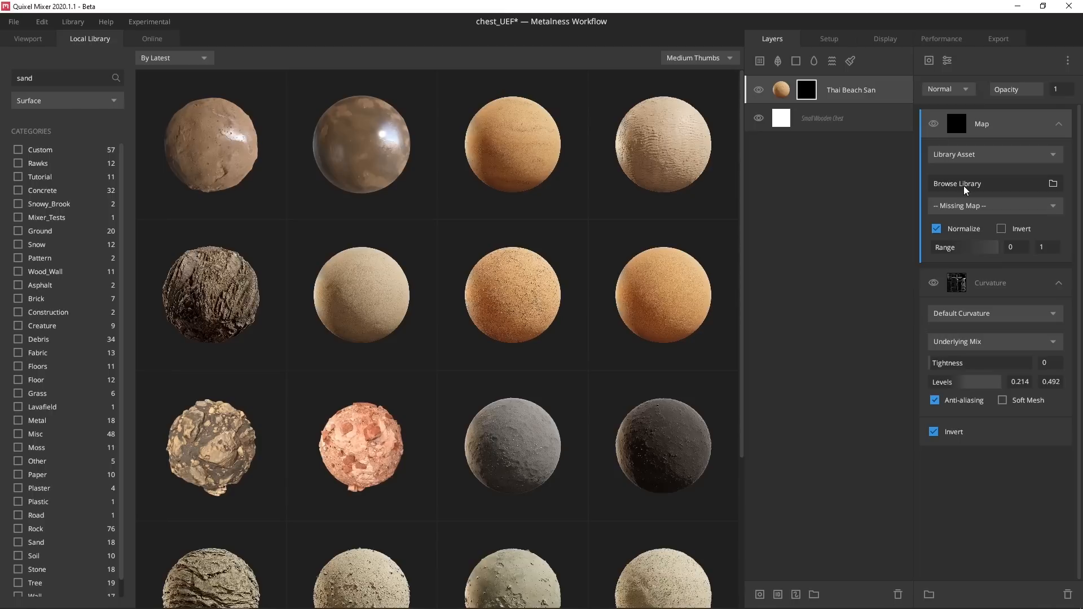
left_click(46, 100)
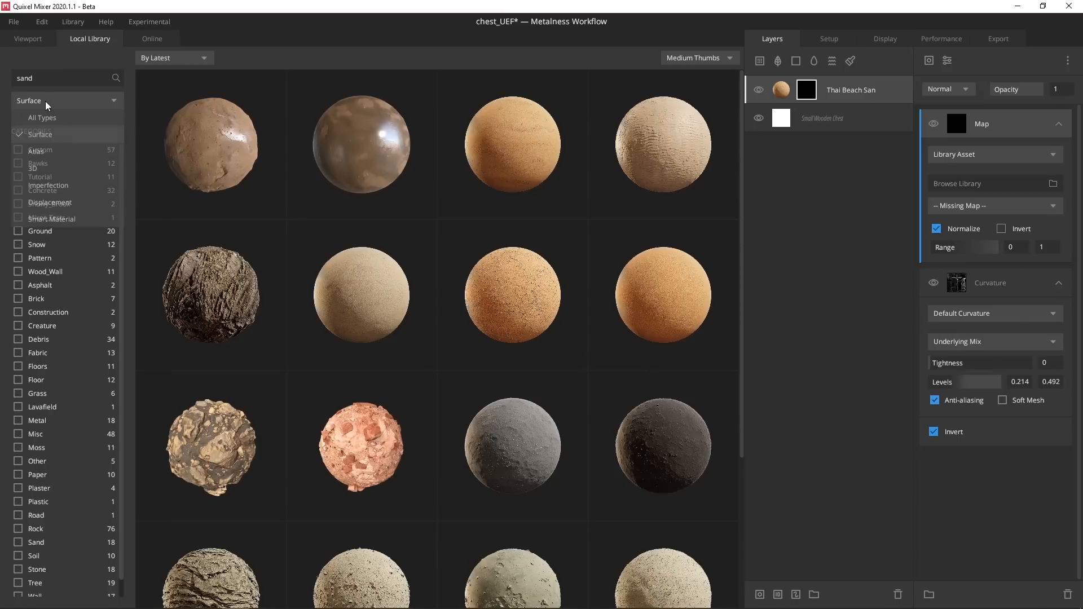
left_click(57, 183)
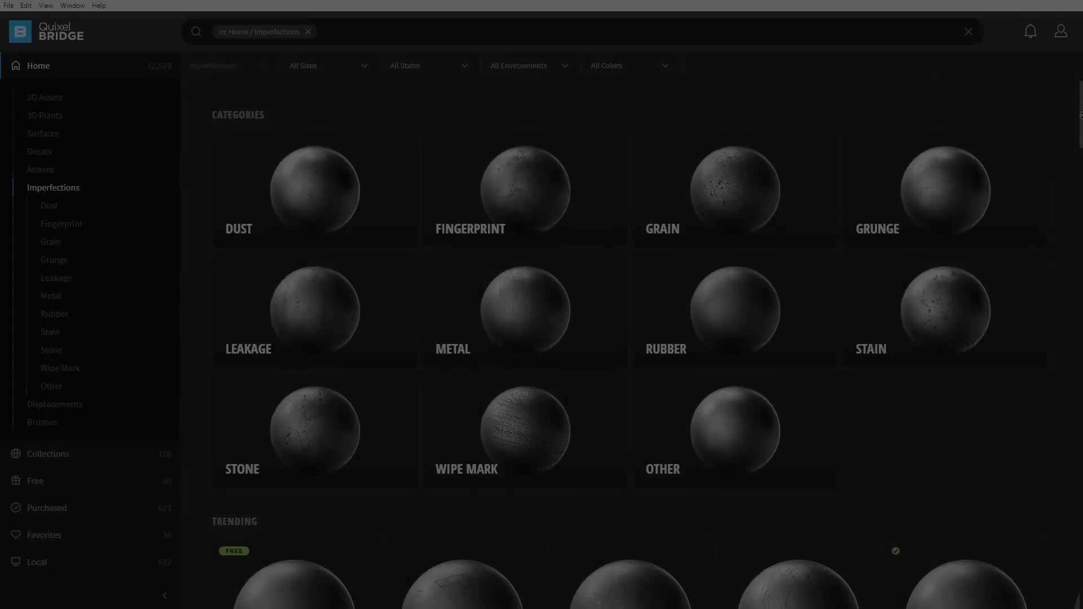
scroll(1082, 114, "down", 15)
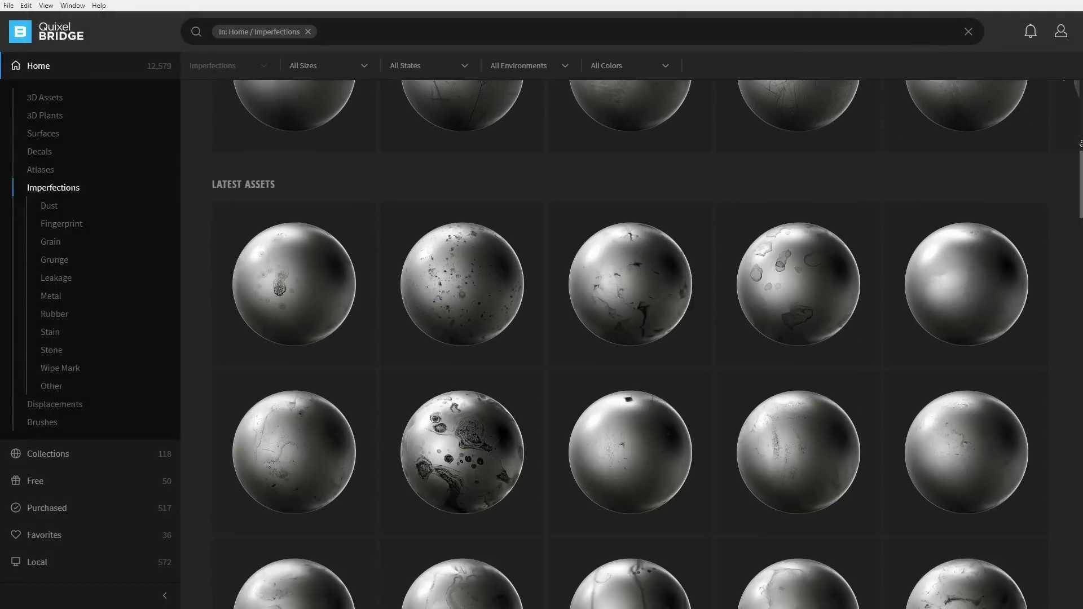
scroll(1082, 143, "down", 10)
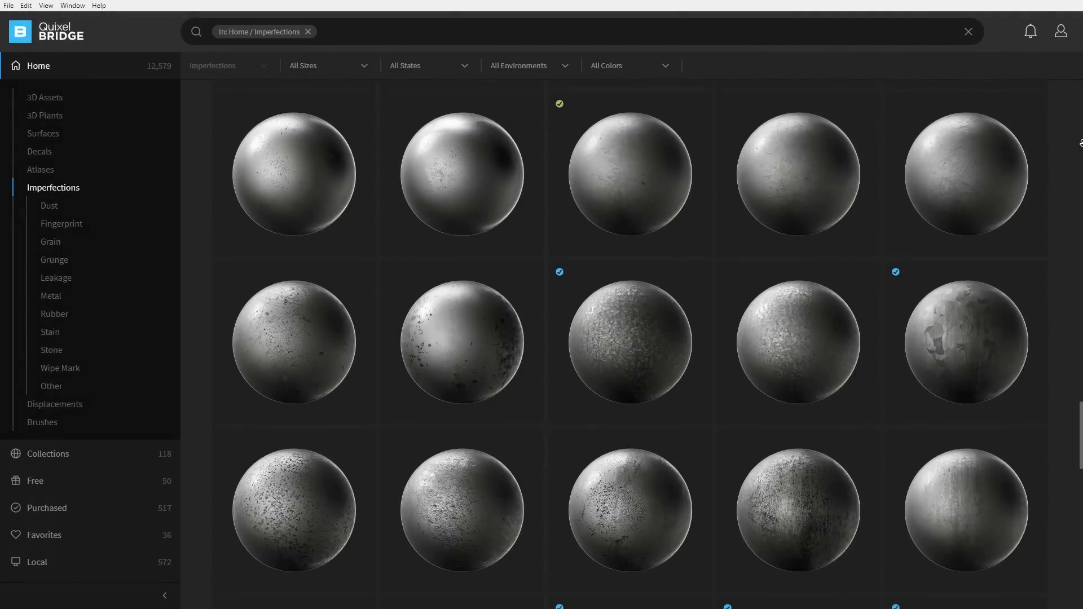
scroll(1081, 143, "down", 10)
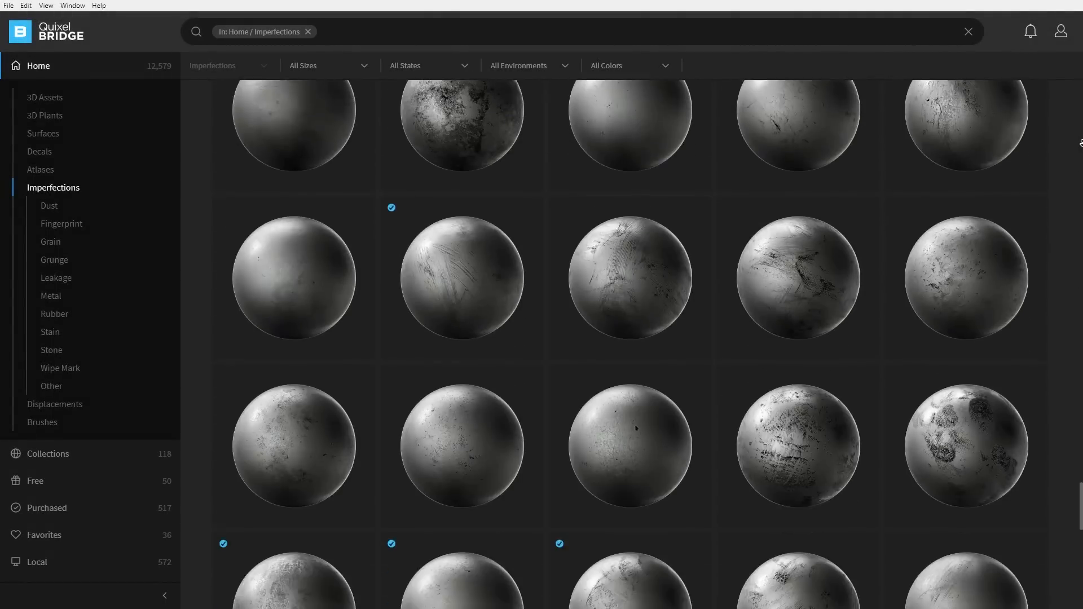
scroll(1081, 143, "down", 10)
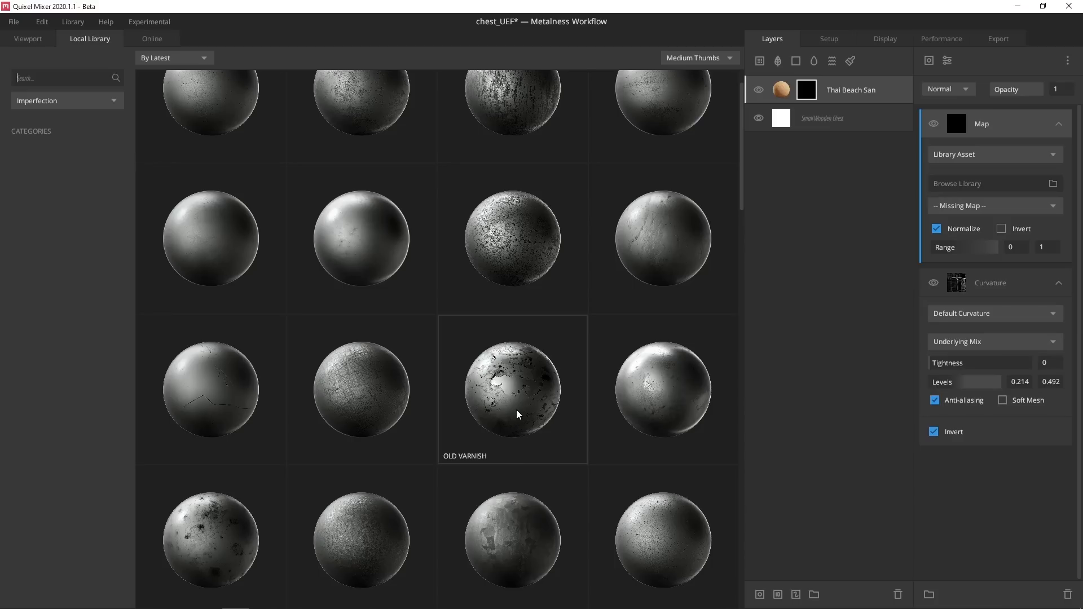
Apply Old Varnish to the mask Map with Multiply blending, toggling the map to compare
double_click(517, 381)
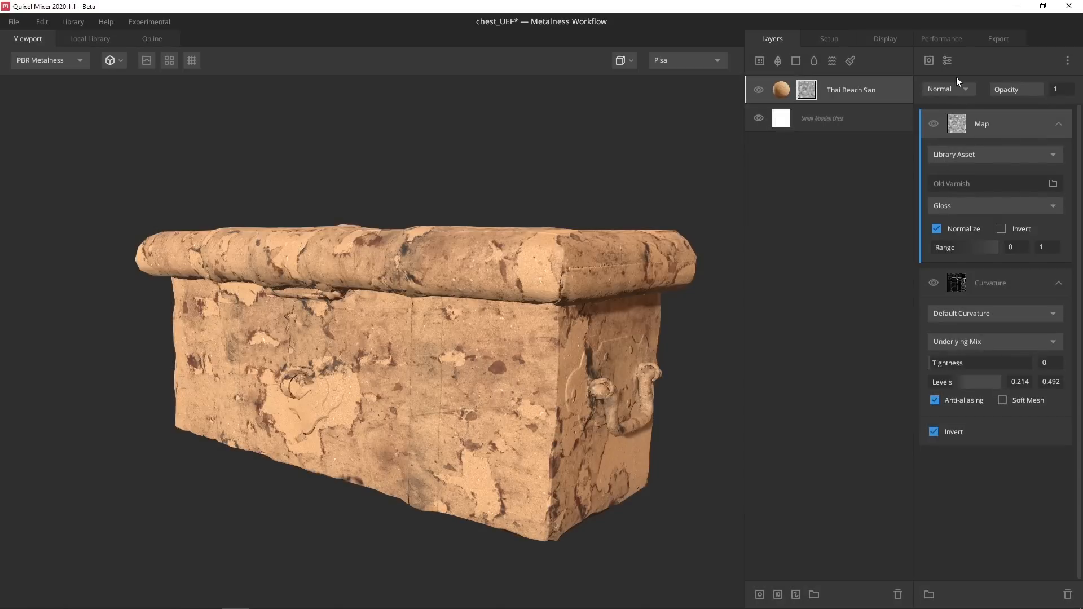
left_click(947, 83)
left_click(956, 154)
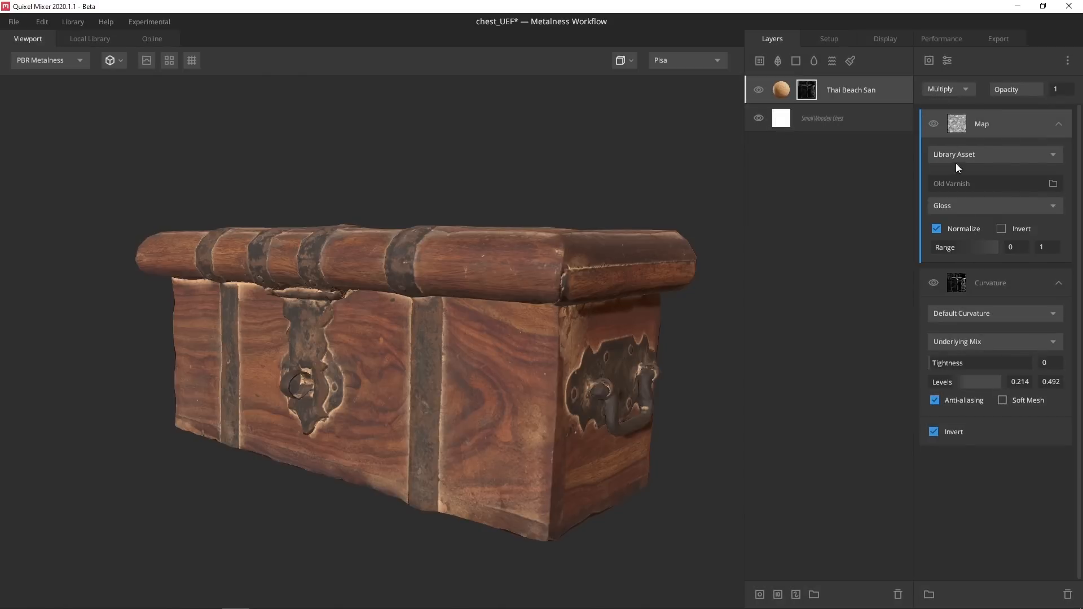
left_click(934, 124)
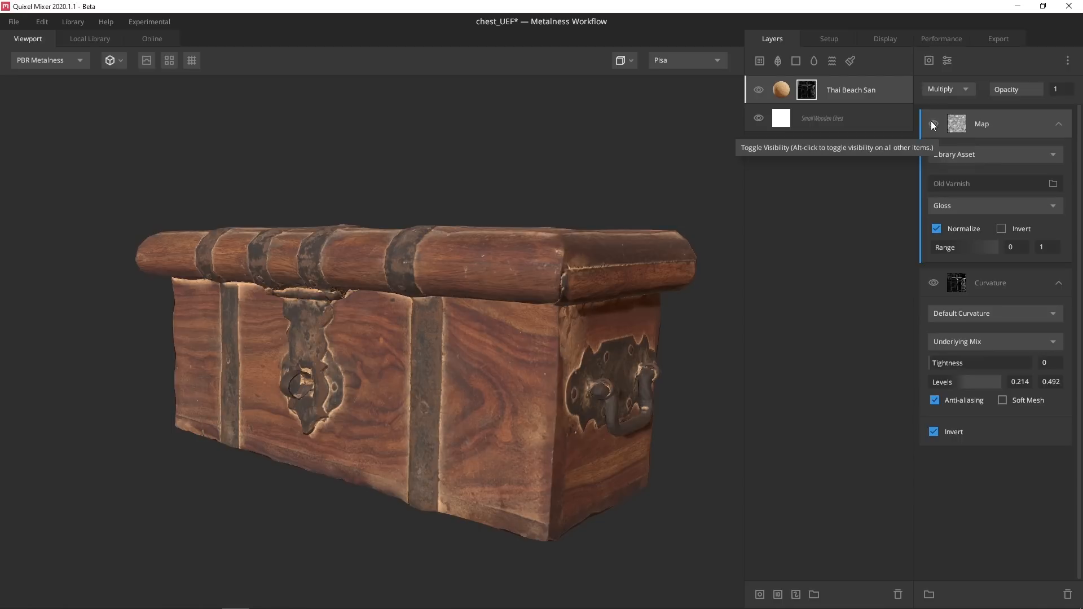
left_click(934, 125)
Compare the layer mask with the map hidden and shown, then browse the local atlas assets
key("m")
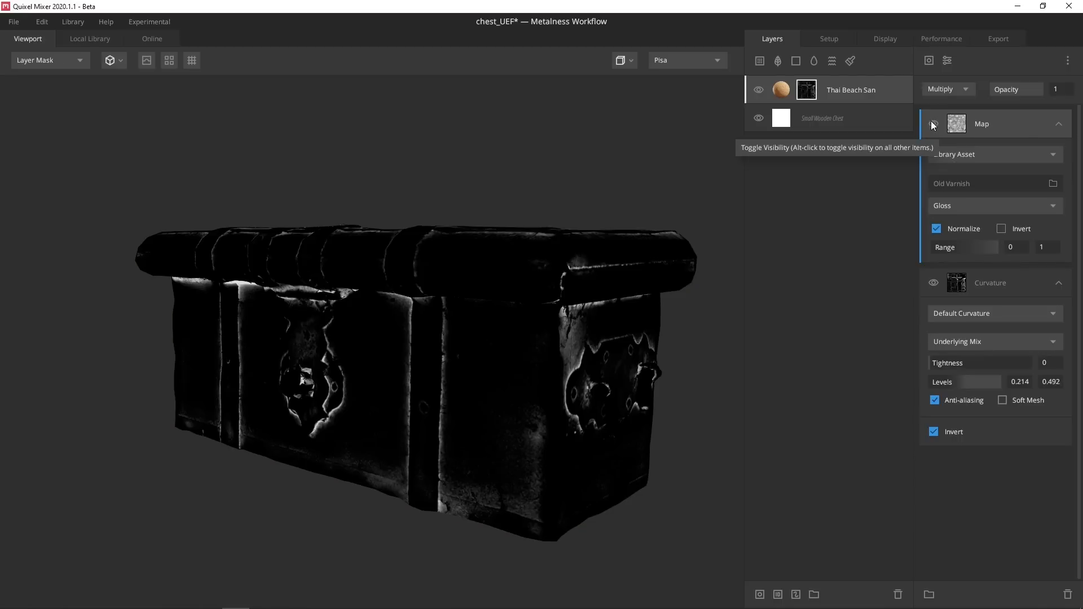
left_click(934, 125)
left_click(934, 125)
left_click(934, 124)
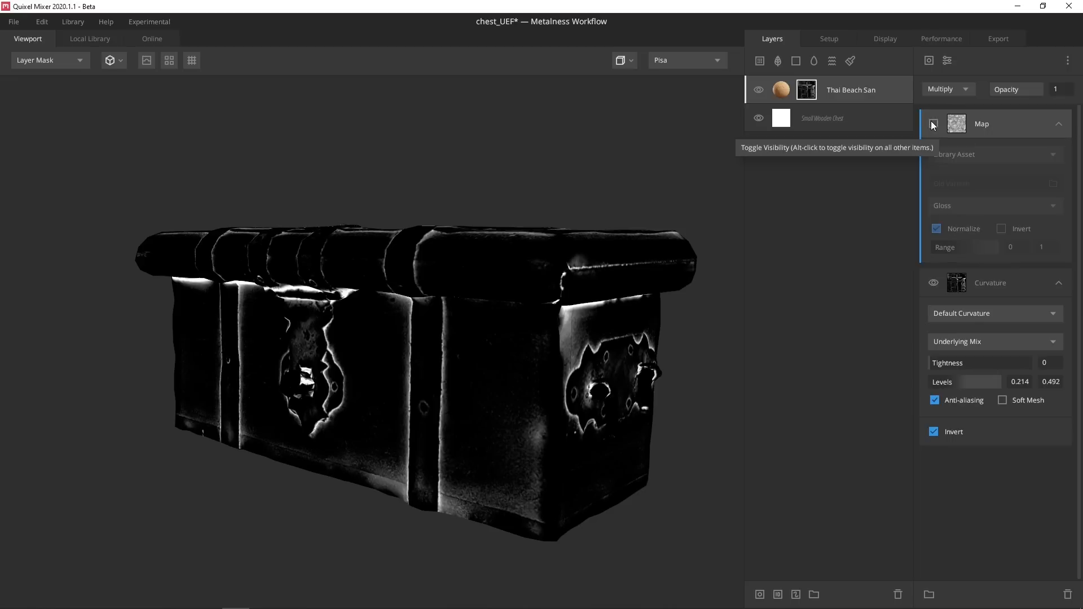
left_click(934, 124)
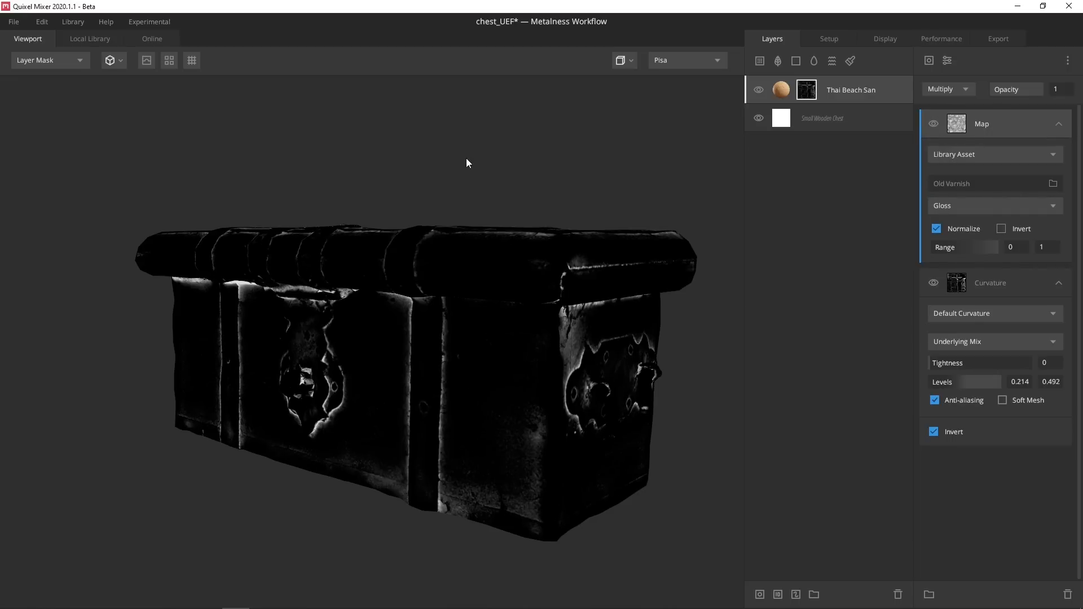
key("m")
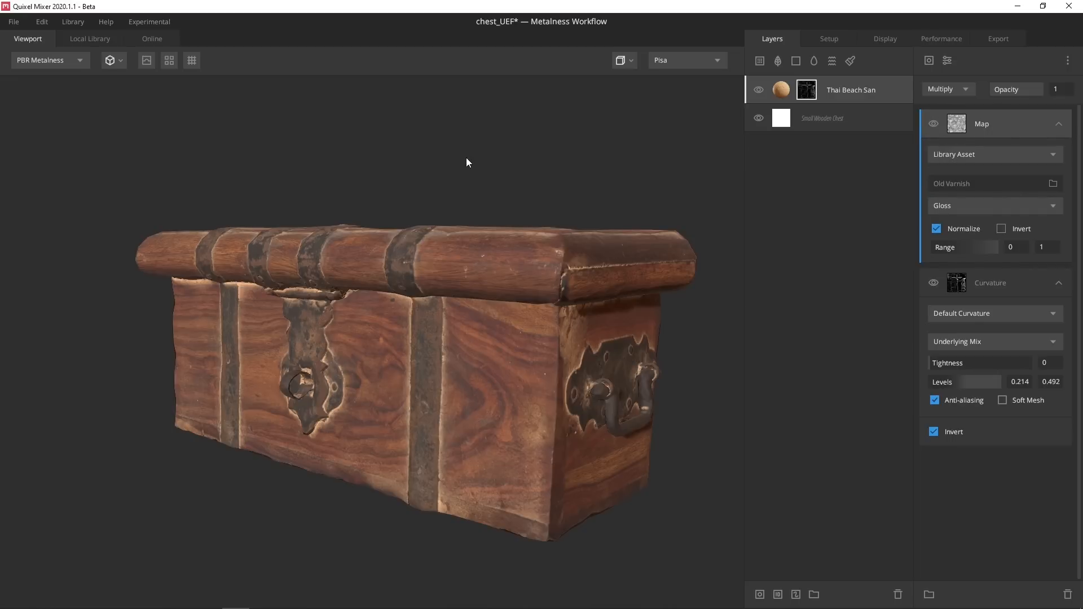
left_click(777, 64)
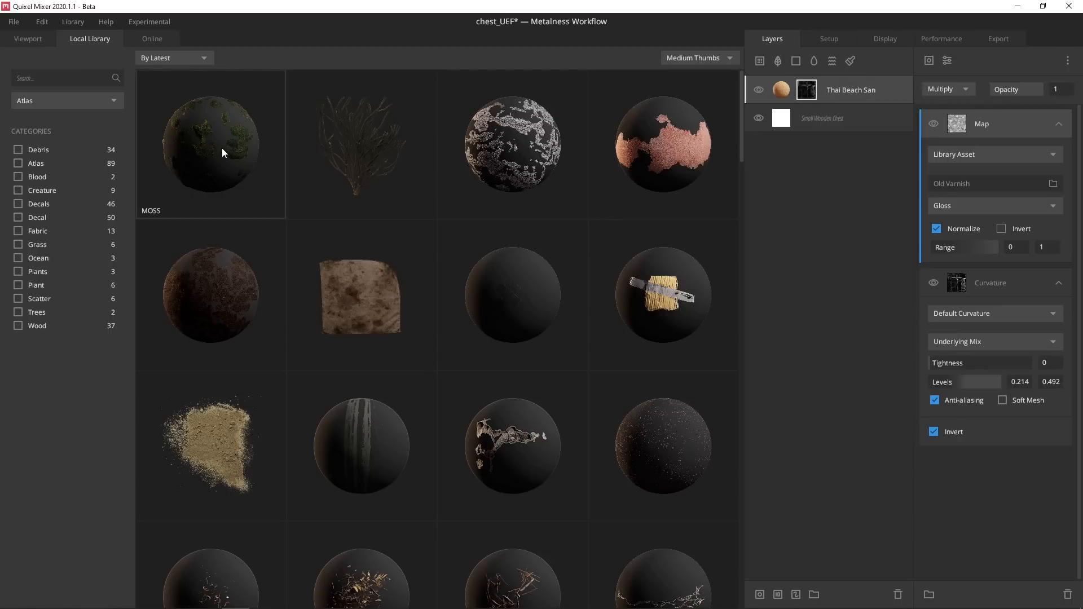
Search 'mo' and add the Moss atlas as a layer, shrinking and reprojecting its pattern
left_click(32, 80)
type("moss")
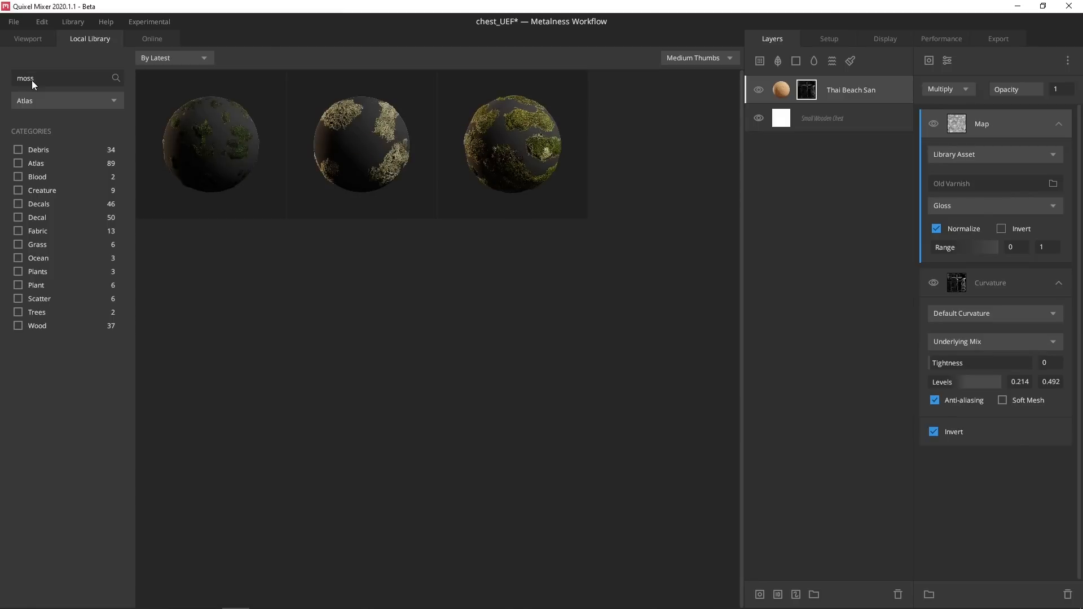
left_click(204, 142)
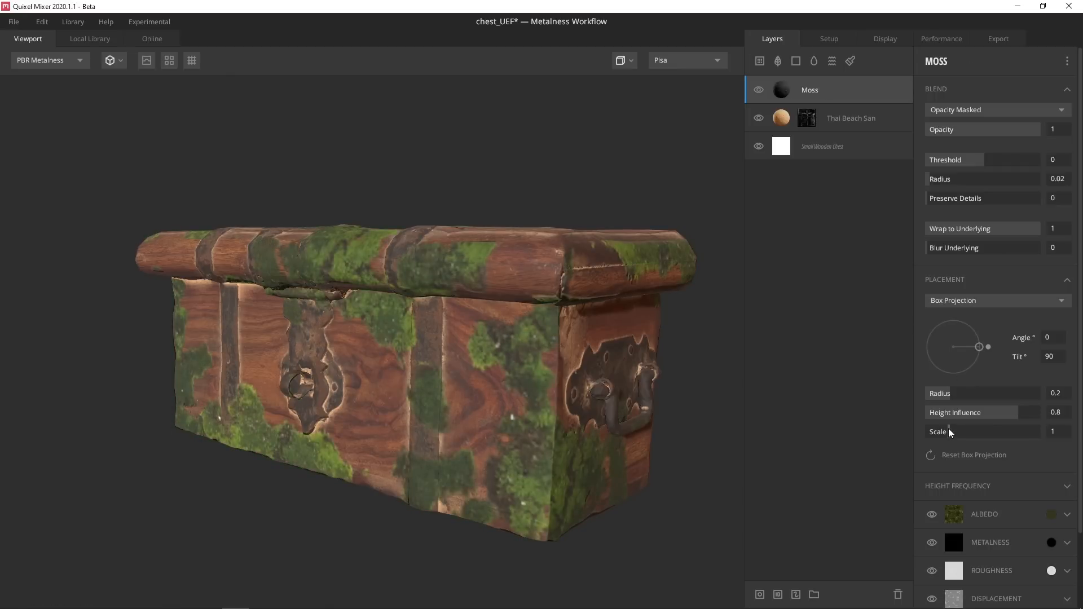
left_click_drag(950, 432, 933, 436)
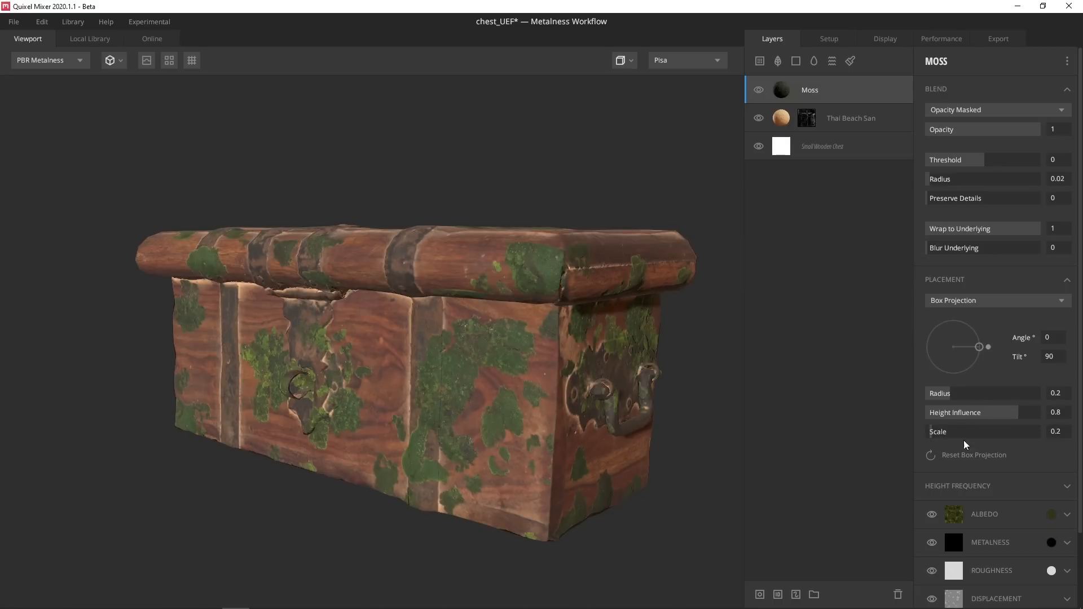
left_click_drag(979, 351, 910, 328)
Set the moss scale to 0.1, radius 0, height influence 1, and projection angle 171.8
left_click(929, 433)
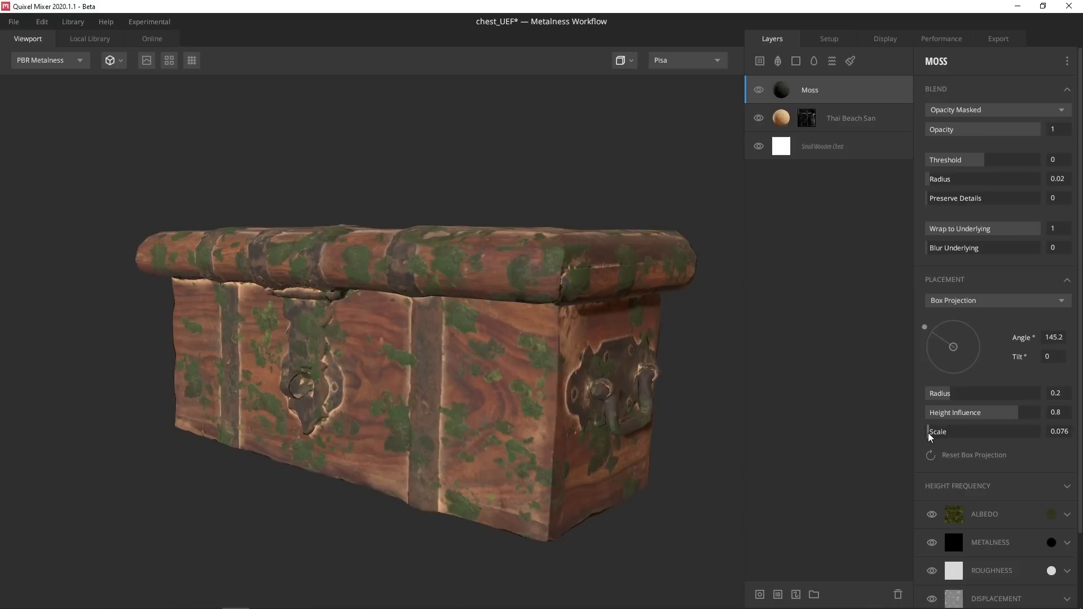
left_click(930, 434)
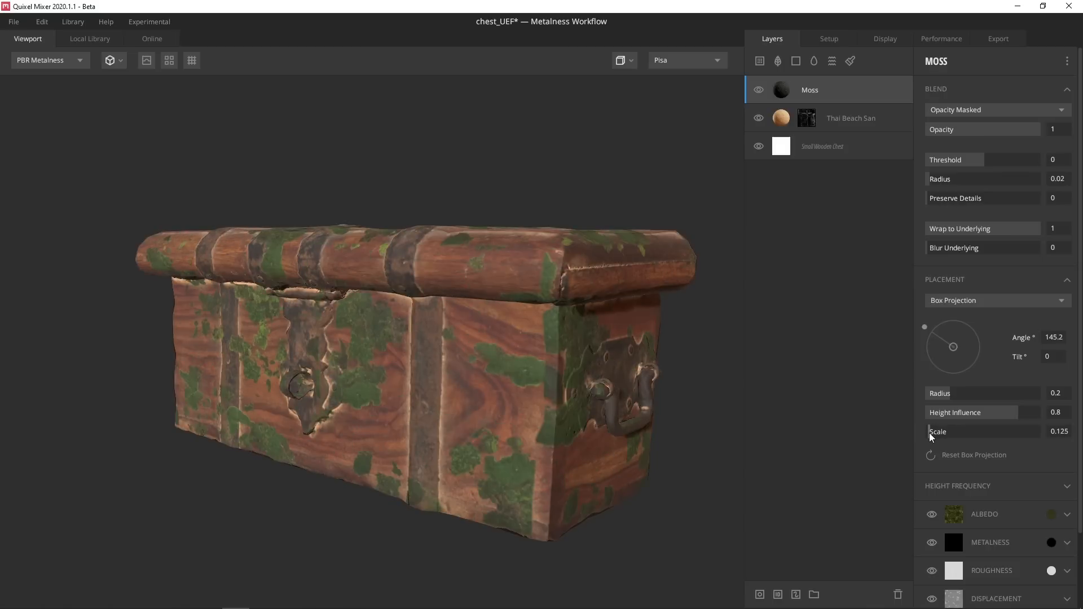
left_click(930, 434)
left_click_drag(950, 393, 920, 391)
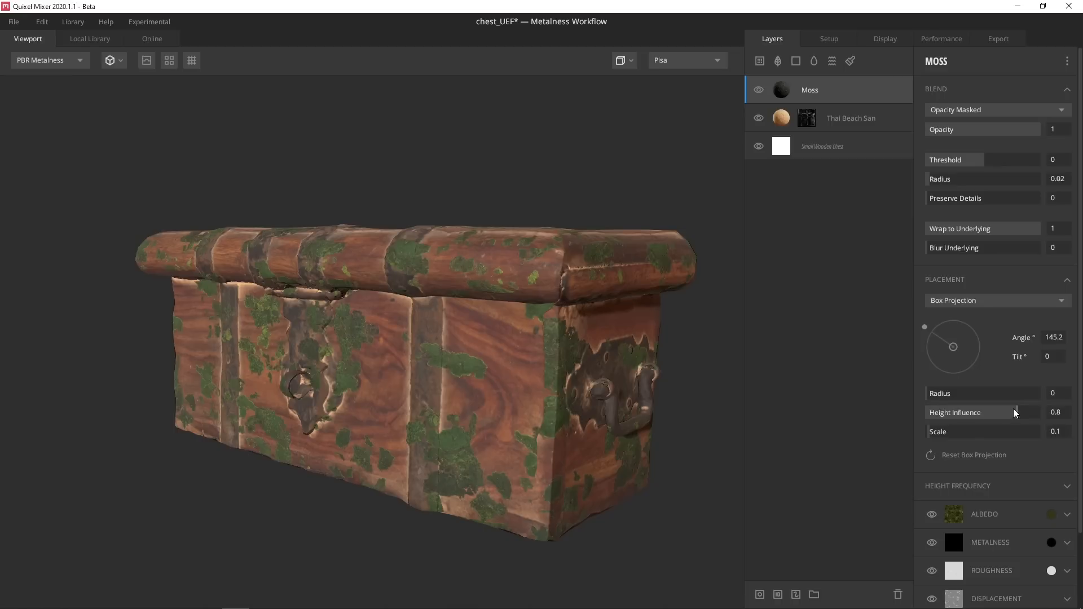
left_click_drag(982, 413, 856, 416)
left_click_drag(1008, 394, 1082, 397)
left_click_drag(926, 328, 888, 343)
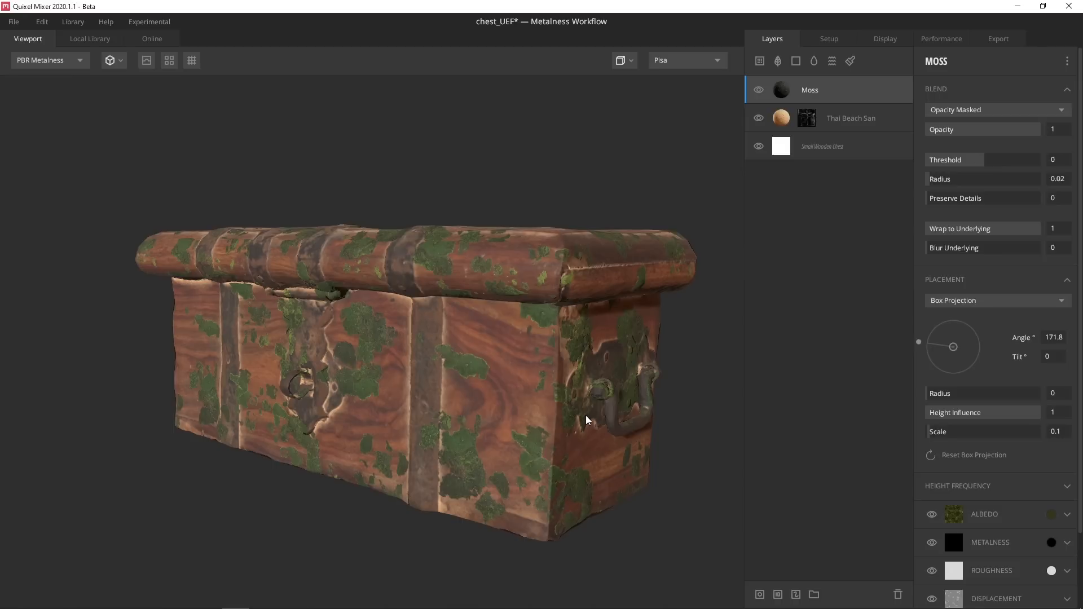
Add an inverted Position Gradient mask to the Moss layer with range 0.373–0.778
right_click(833, 89)
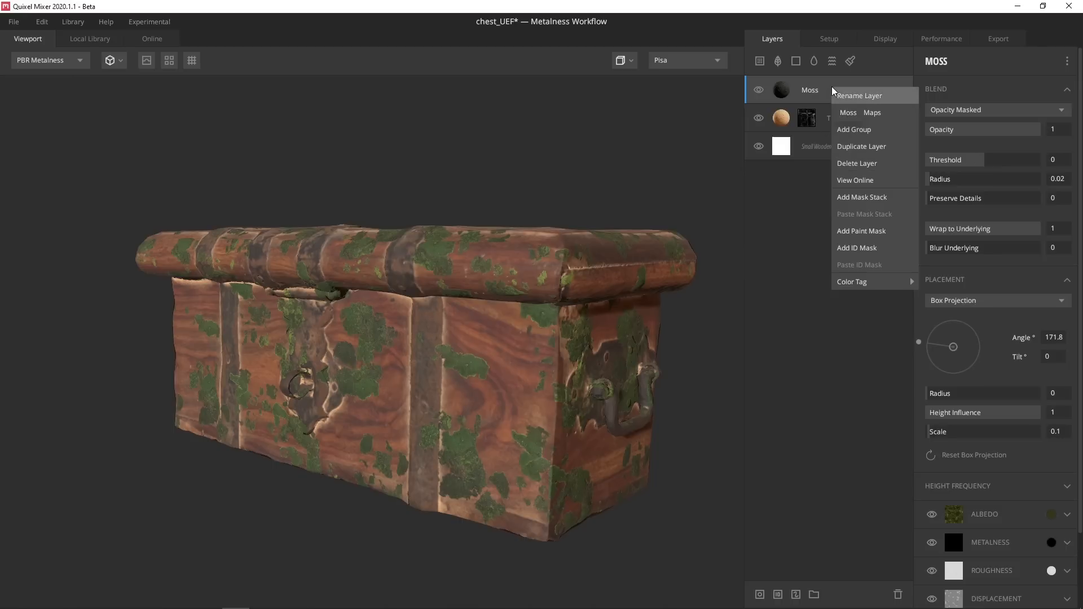
left_click(868, 197)
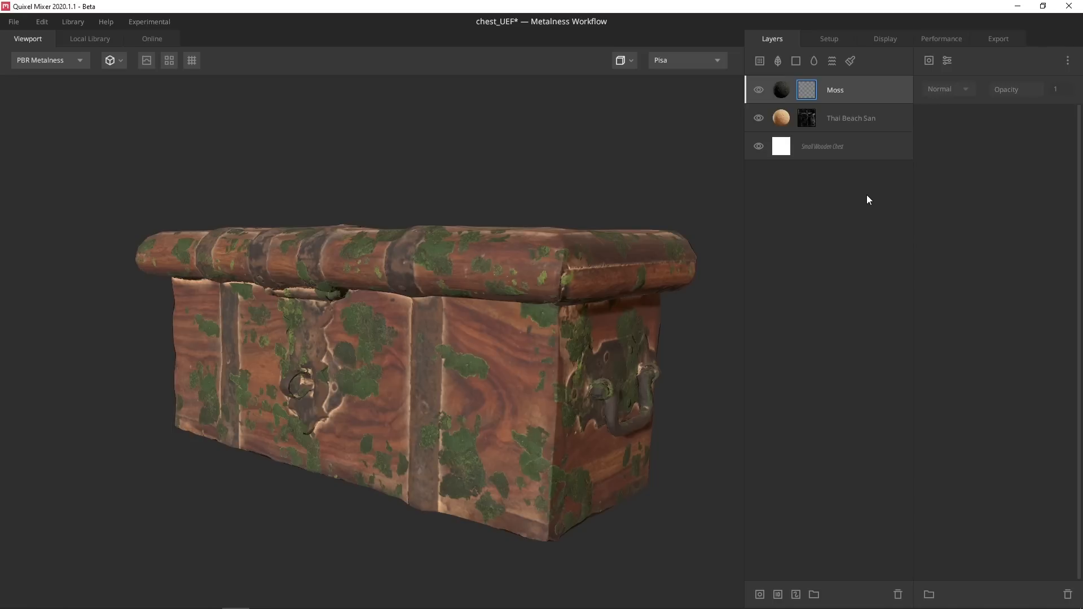
left_click(929, 60)
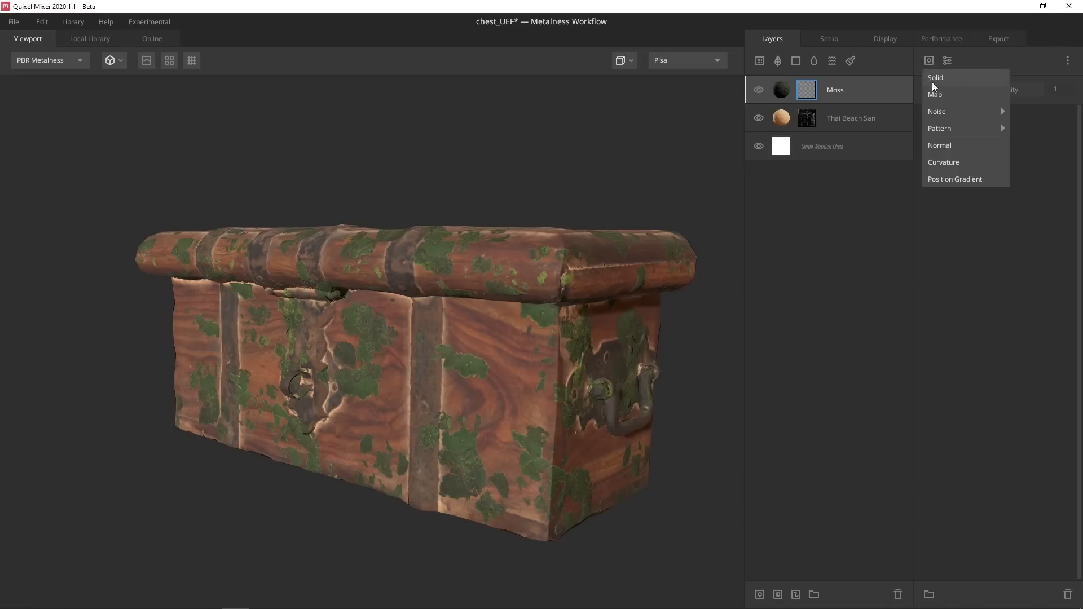
left_click(959, 177)
left_click(934, 284)
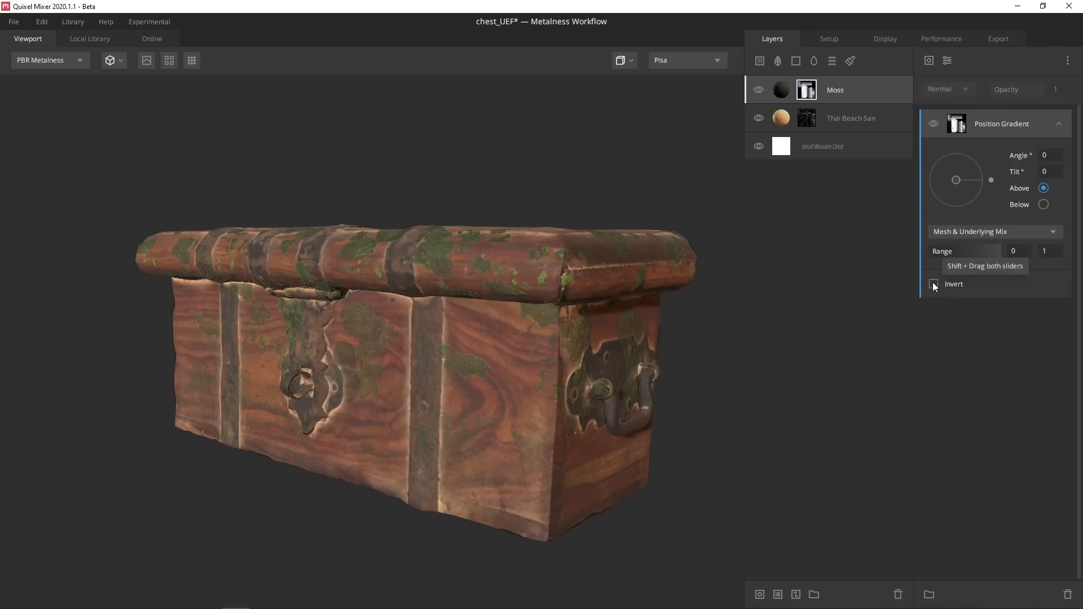
key("q")
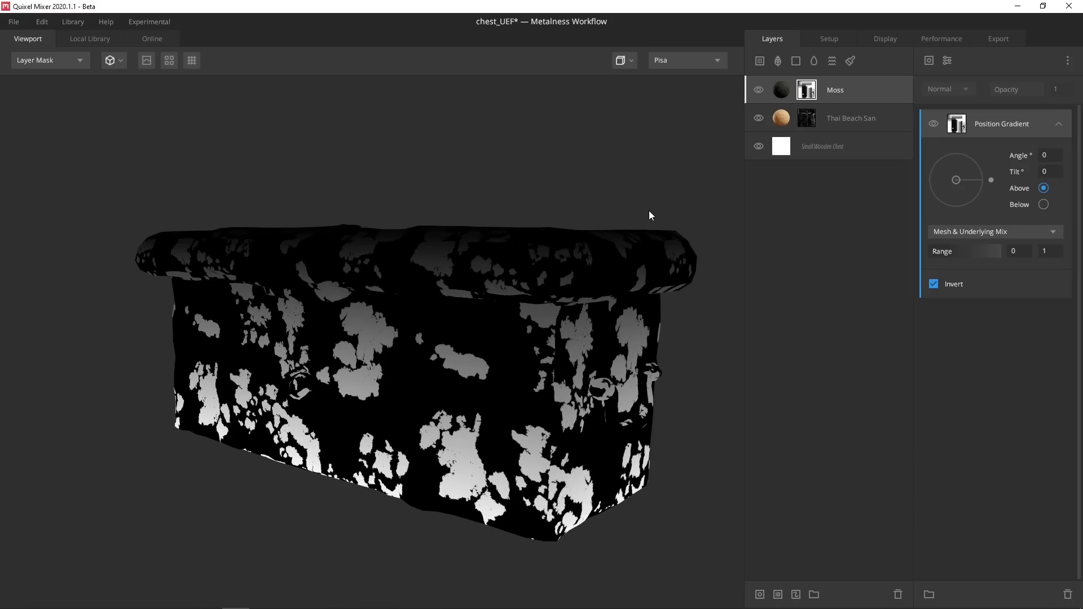
mouse_move(999, 252)
left_mouse_down()
mouse_move(940, 253)
mouse_move(997, 252)
mouse_move(984, 252)
left_mouse_up()
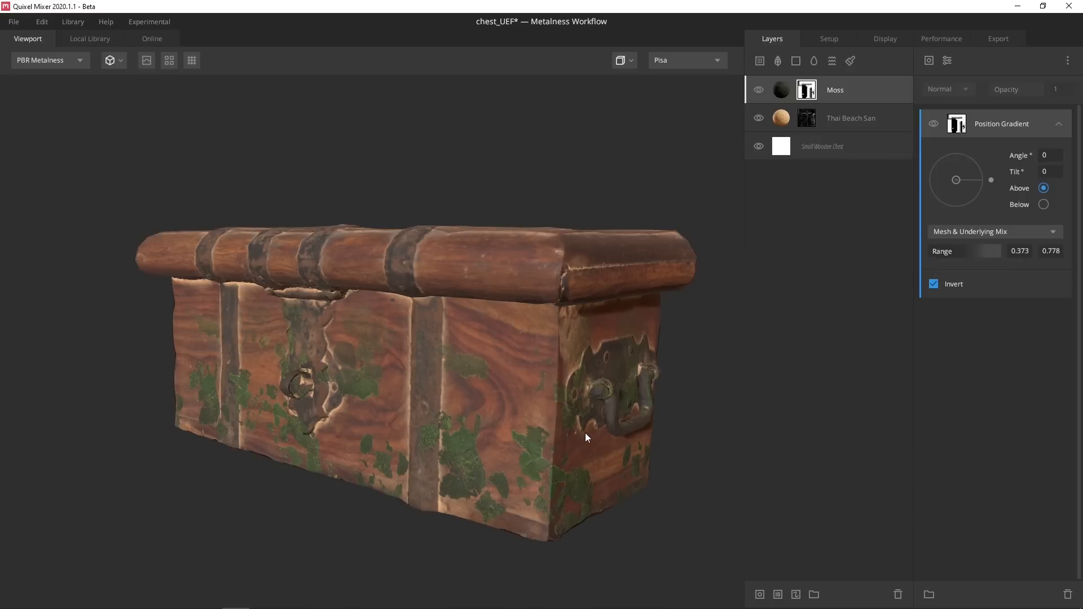
Set the Moss layer's Blur Underlying to 7 and view the chest from another side
left_click(774, 98)
left_click_drag(946, 253, 1081, 256)
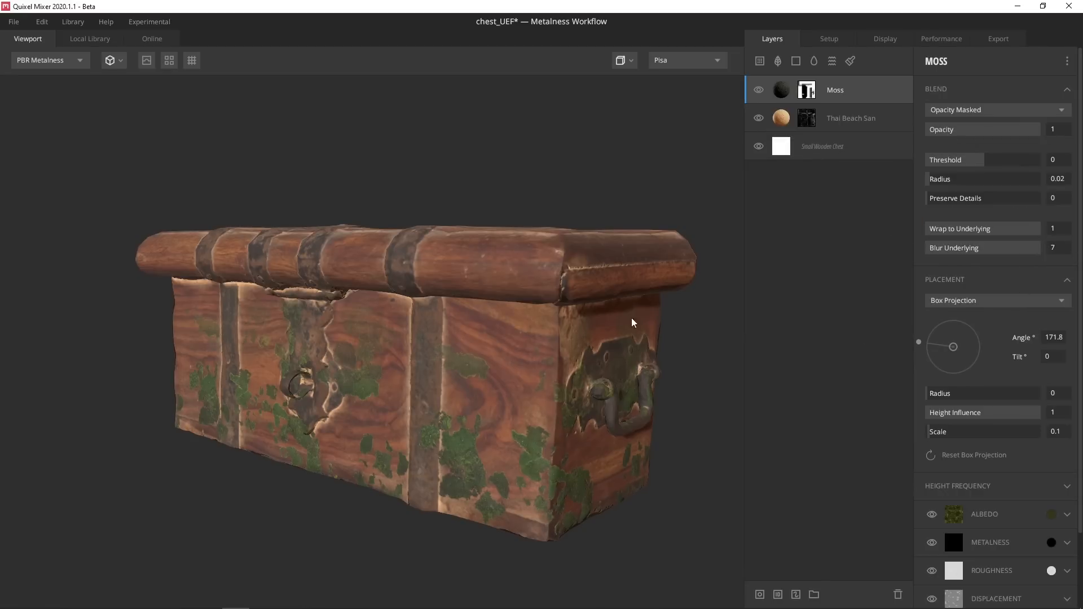
right_click_drag(471, 209, 157, 242, "shift")
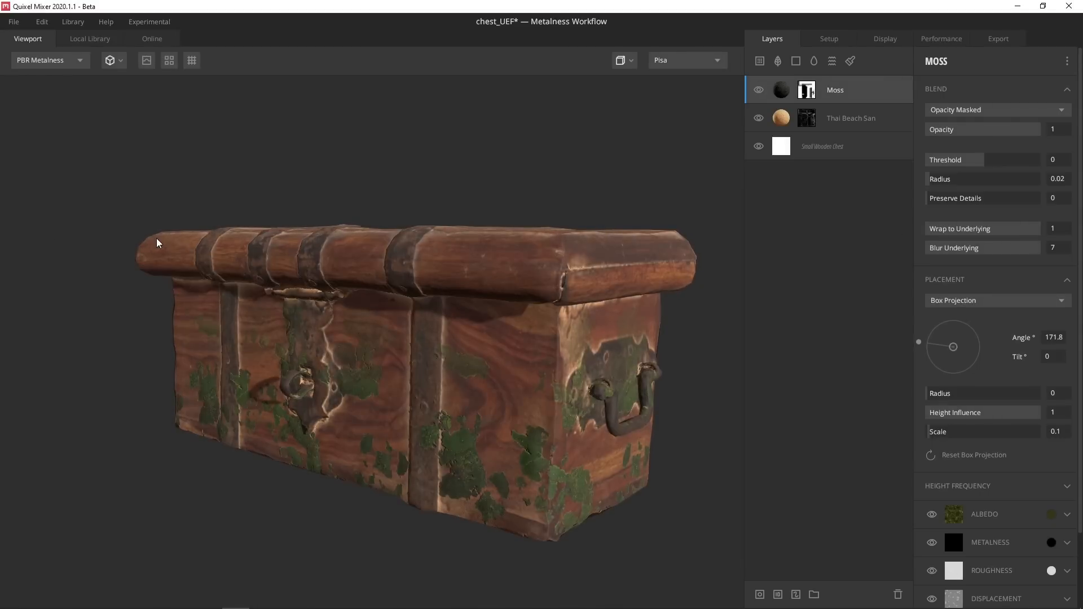
left_click_drag(394, 278, 649, 246)
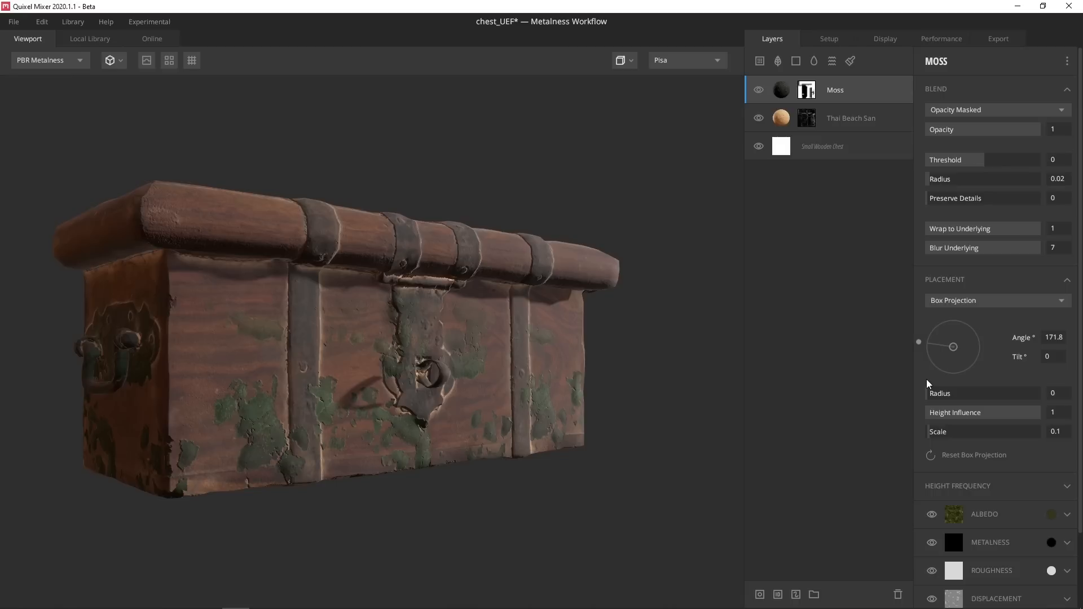
Search 'barn' in the local atlases and add the Barnacles layer over the chest
left_click(776, 59)
left_click(53, 79)
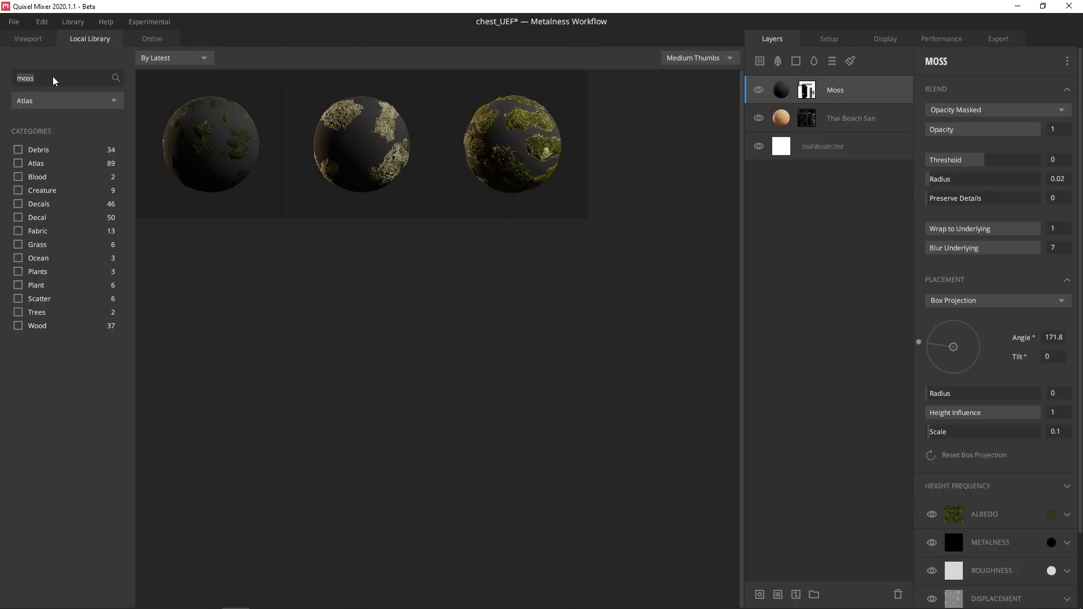
type("barn")
left_click(145, 177)
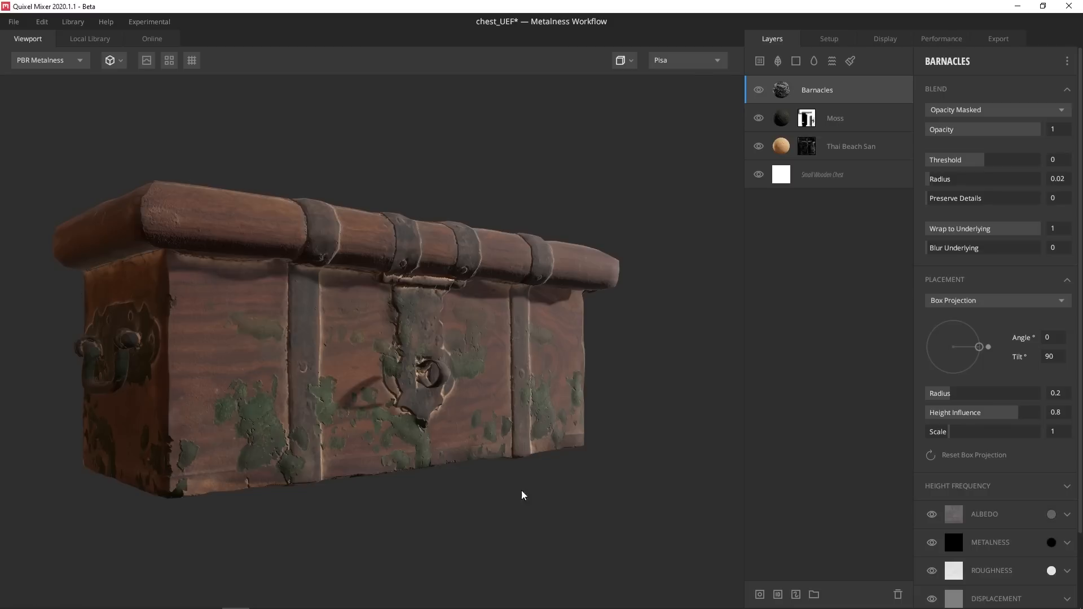
left_click_drag(523, 496, 134, 369)
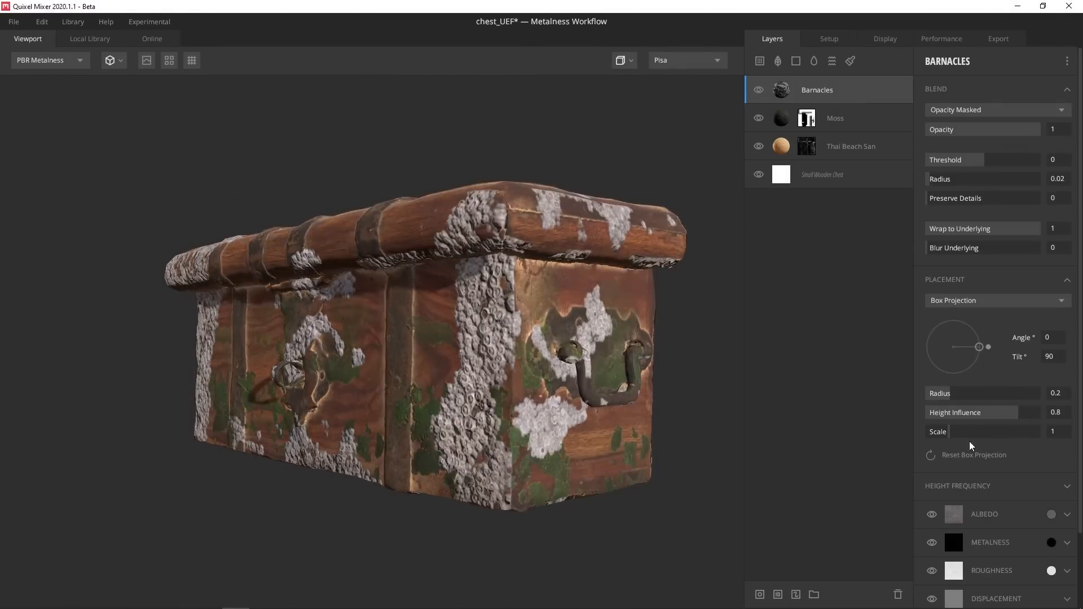
Set Barnacles high frequency 1.891, low frequency 2.194, scale 0.627, and angle 38.23
scroll(944, 395, "down", 1)
left_click(940, 440)
mouse_move(998, 481)
left_mouse_down()
mouse_move(1014, 483)
mouse_move(1010, 467)
left_mouse_up()
left_click_drag(384, 316, 398, 333)
left_click_drag(982, 302, 929, 275)
left_click_drag(948, 387, 941, 391)
left_click_drag(931, 275, 981, 280)
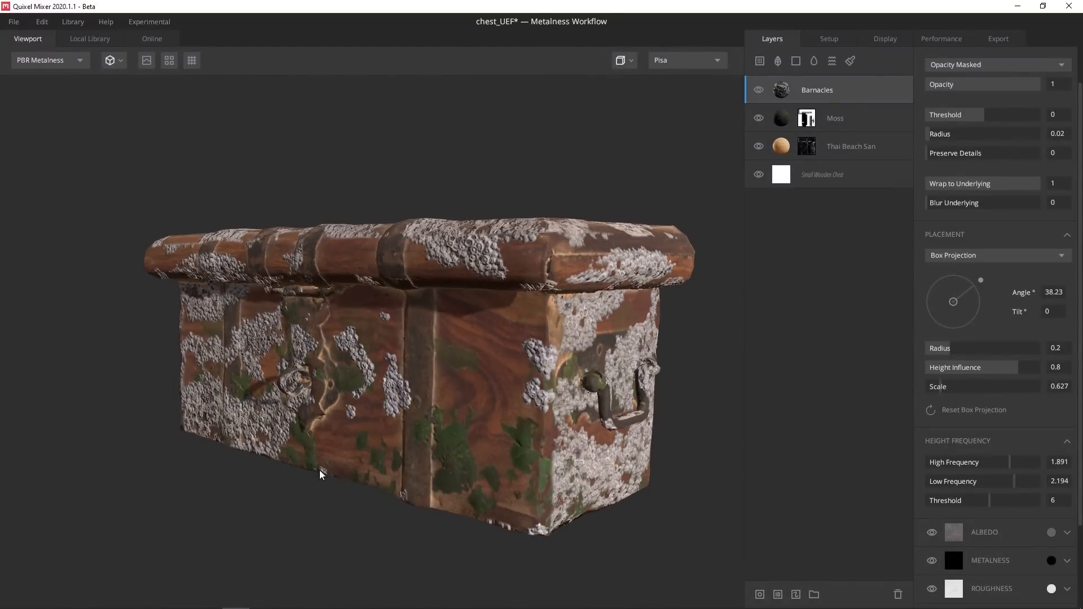
Add a mask stack with a Normal component to Barnacles and set its angle to 90
right_click(792, 86)
left_click(828, 197)
left_click(930, 60)
mouse_move(947, 116)
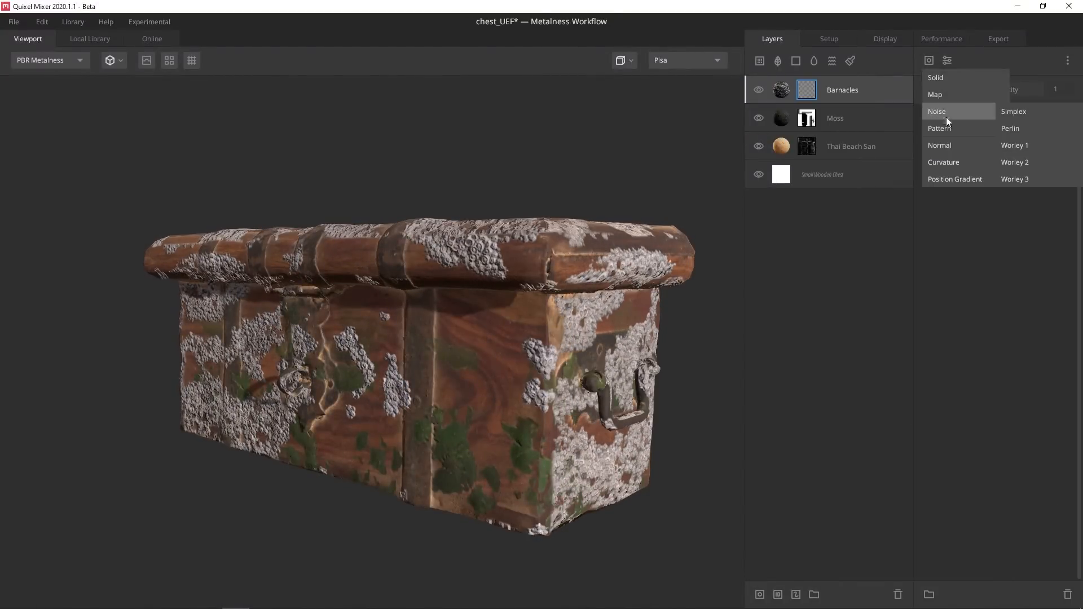
left_click(951, 145)
left_click_drag(983, 182, 951, 141)
left_click(1057, 153)
type("90")
key("Return")
Experiment with the normal mask's direction and tilt while previewing the mask on the chest
left_click_drag(510, 228, 697, 208)
key("m")
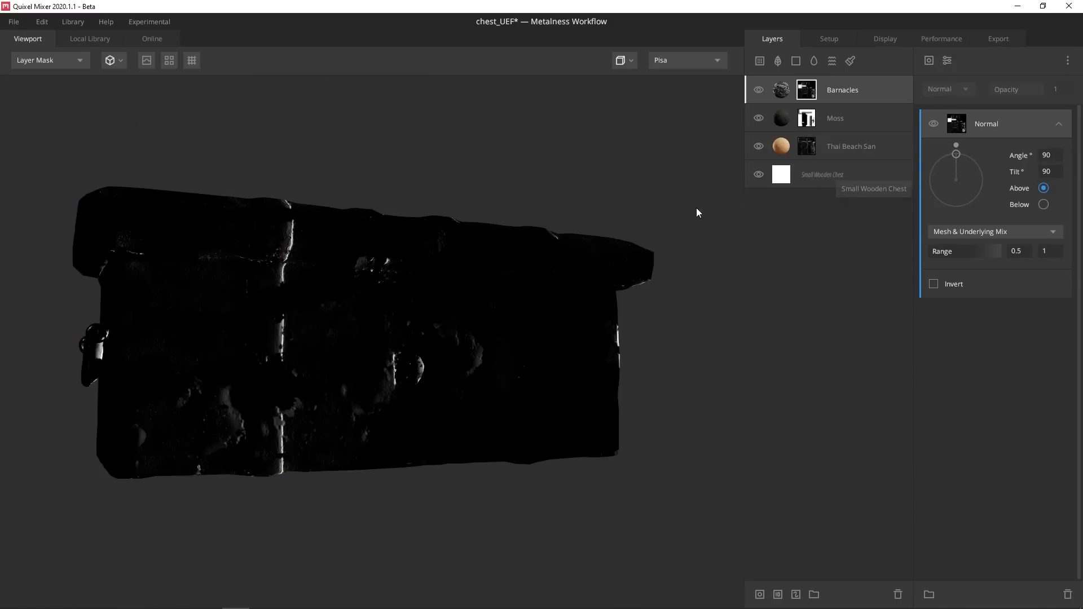
left_click_drag(479, 276, 231, 313)
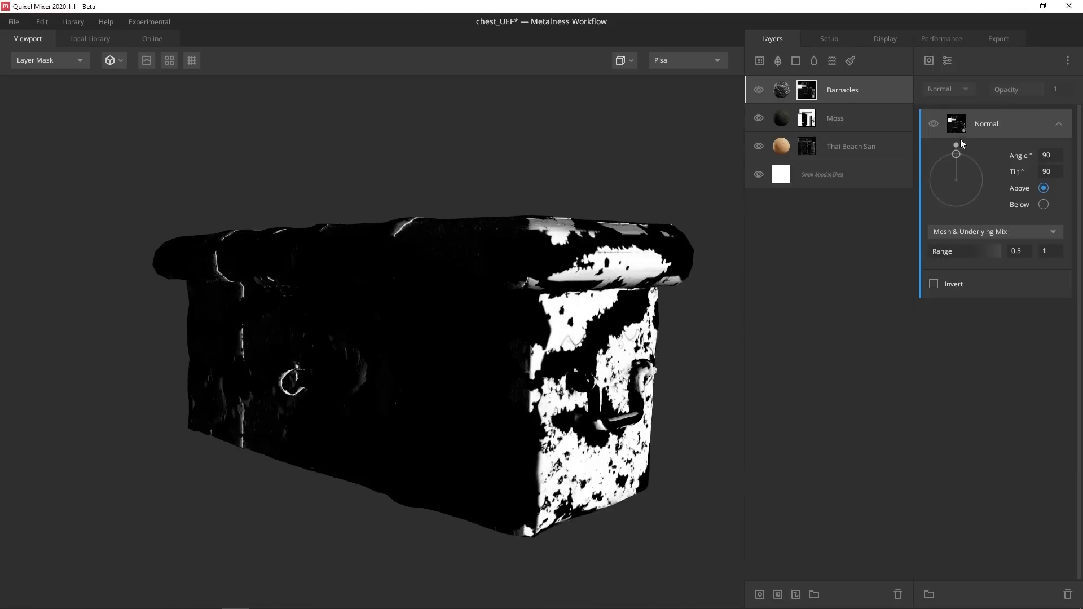
left_click_drag(957, 146, 955, 174)
left_click_drag(509, 276, 450, 299)
key("m")
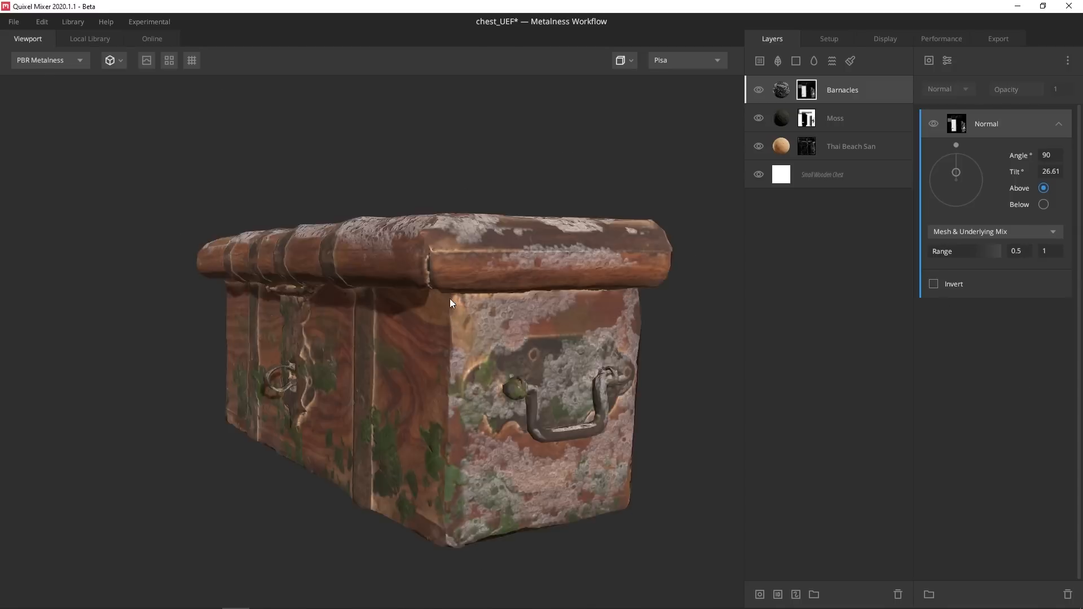
left_click_drag(956, 172, 949, 137)
left_click_drag(497, 249, 501, 278)
mouse_move(956, 157)
left_mouse_down()
mouse_move(964, 180)
mouse_move(953, 153)
mouse_move(930, 232)
mouse_move(989, 186)
mouse_move(957, 152)
mouse_move(951, 194)
mouse_move(988, 196)
mouse_move(955, 153)
left_mouse_up()
Switch the normal mask to Below, re-enter angle 90, and inspect the barnacles
left_click(1045, 204)
left_click_drag(649, 186, 421, 263)
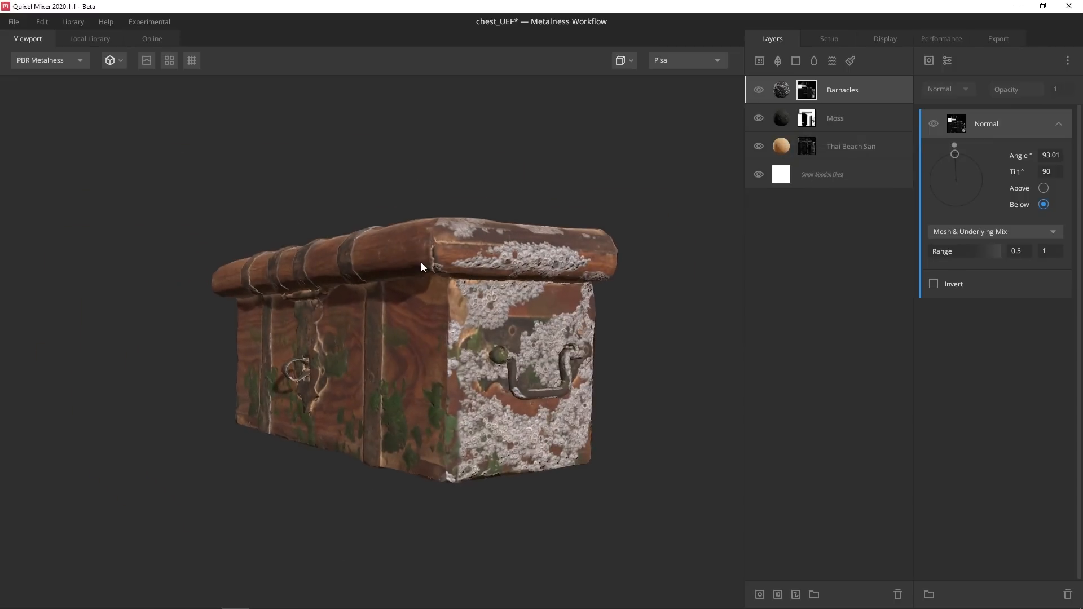
left_click(1054, 156)
type("90")
key("Return")
left_click_drag(418, 339, 504, 349)
scroll(505, 349, "up", 2)
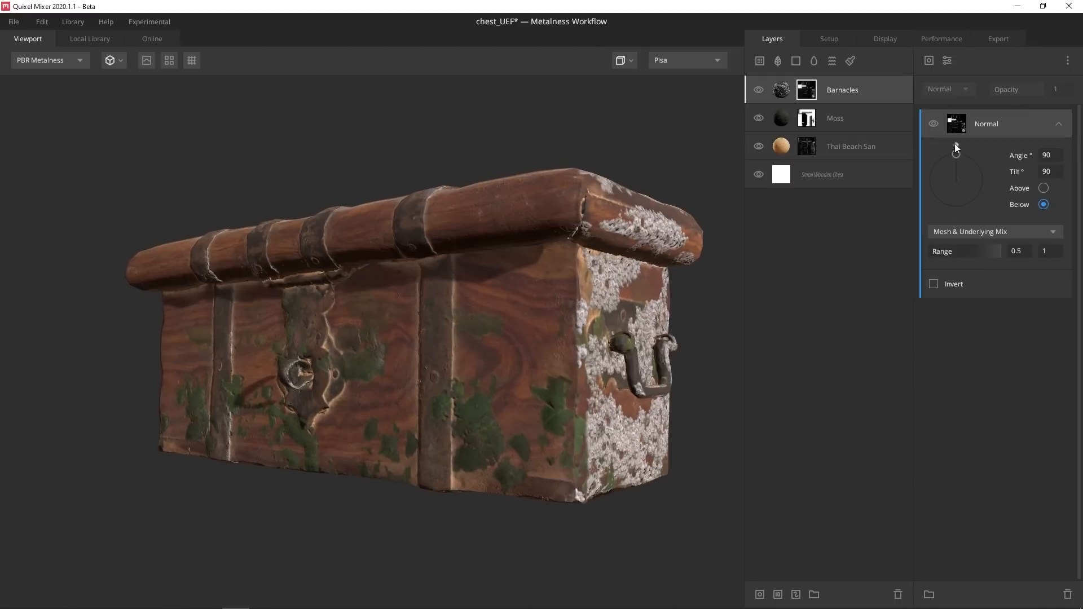
left_click_drag(955, 145, 949, 147)
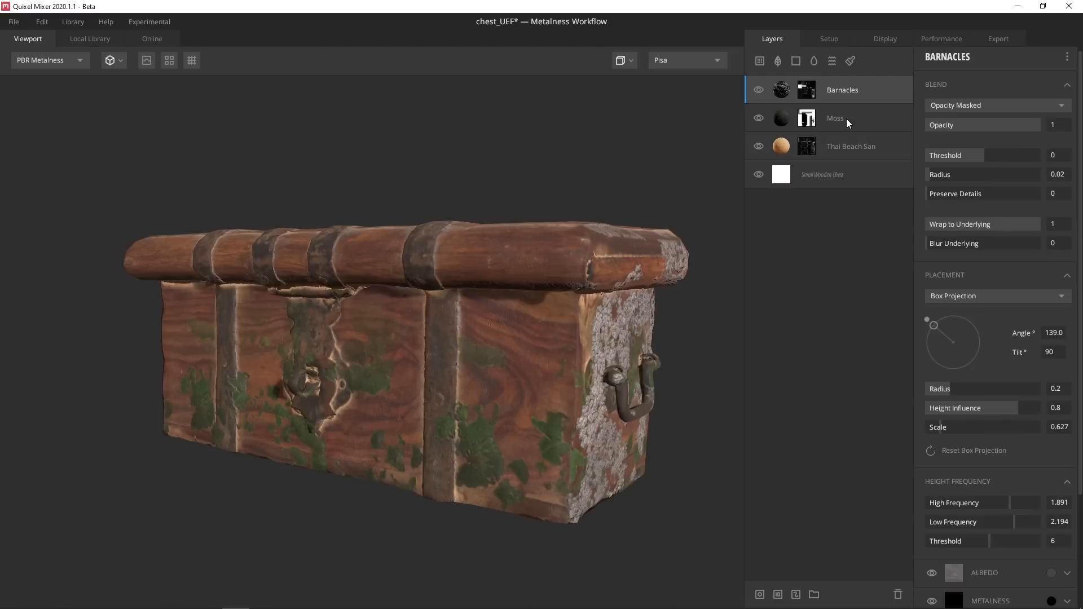
Duplicate the Moss layer and tint the copy a brighter green, 4A4E1C
left_click(846, 119)
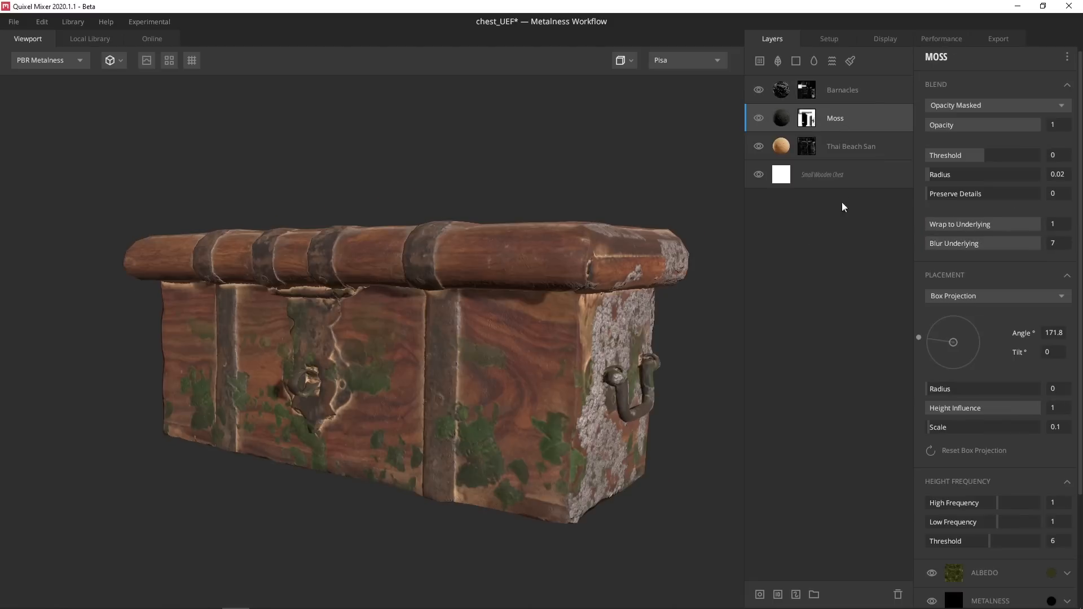
key("ctrl+d")
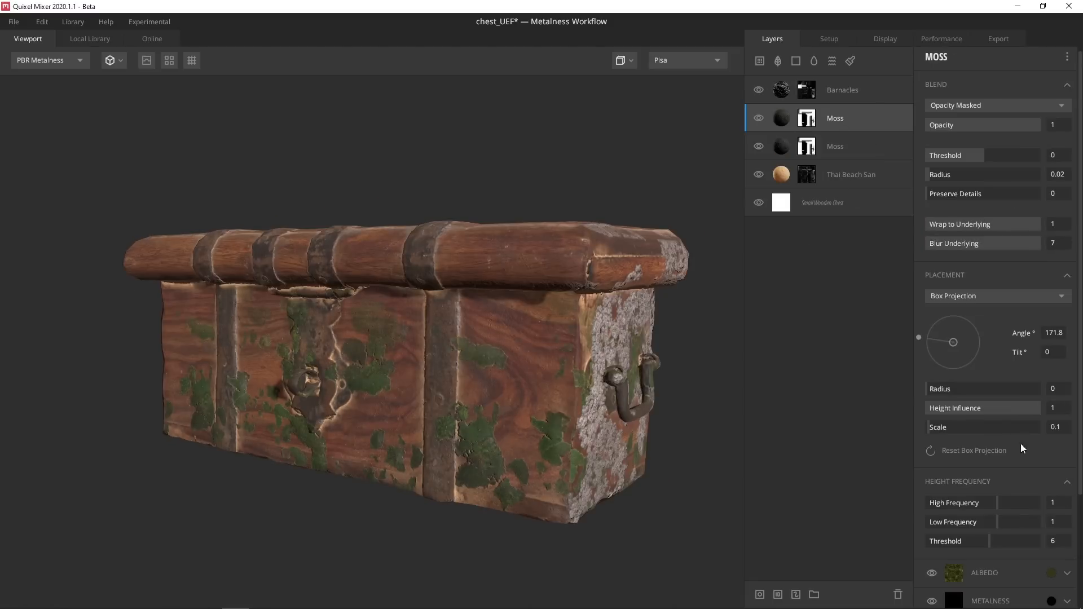
left_click(1050, 573)
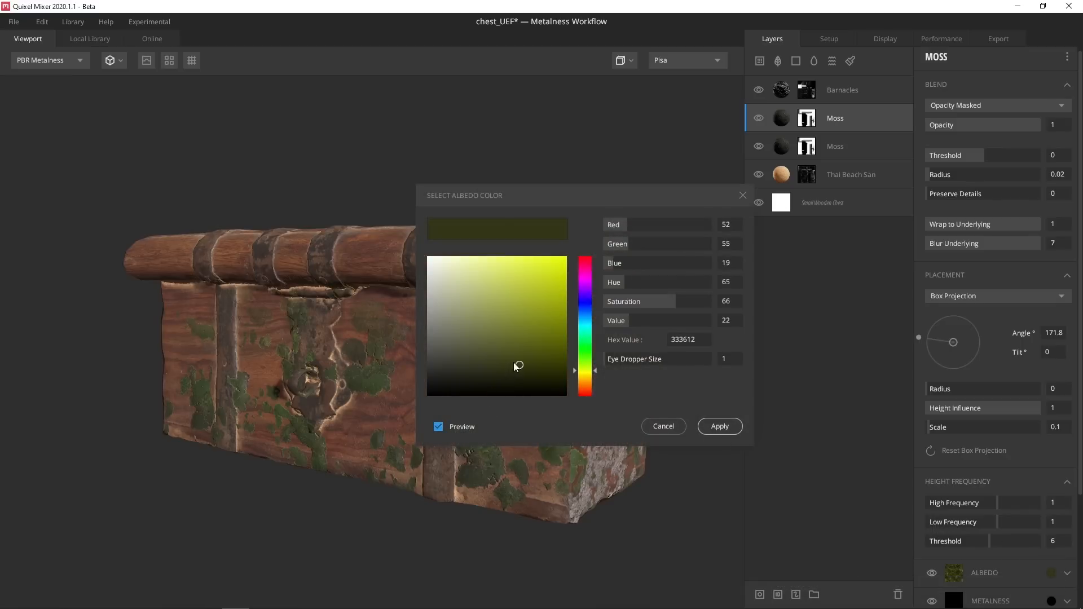
left_click_drag(515, 364, 515, 353)
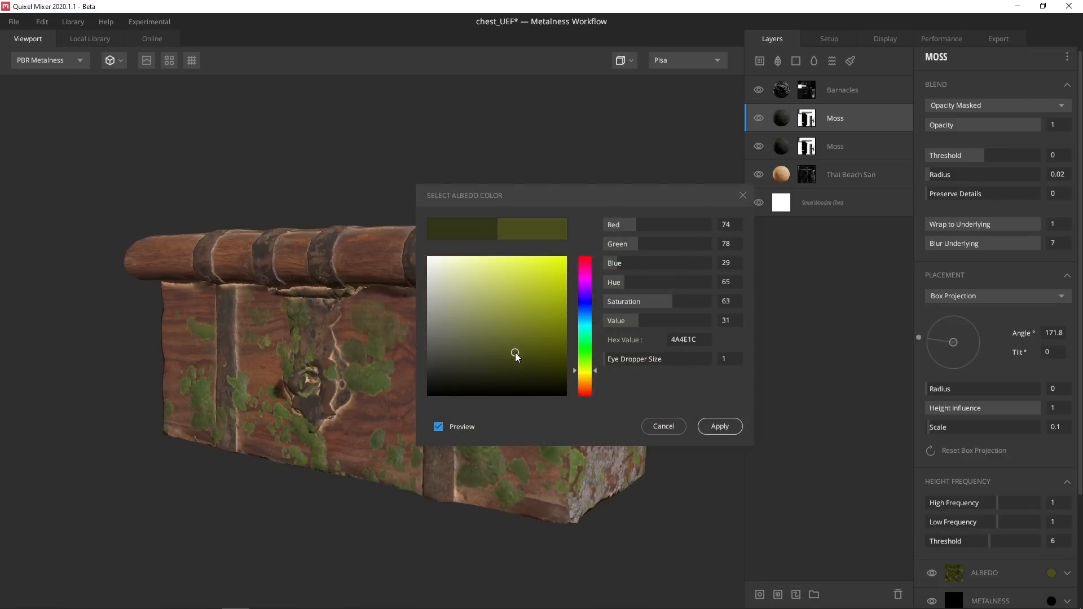
left_click(717, 427)
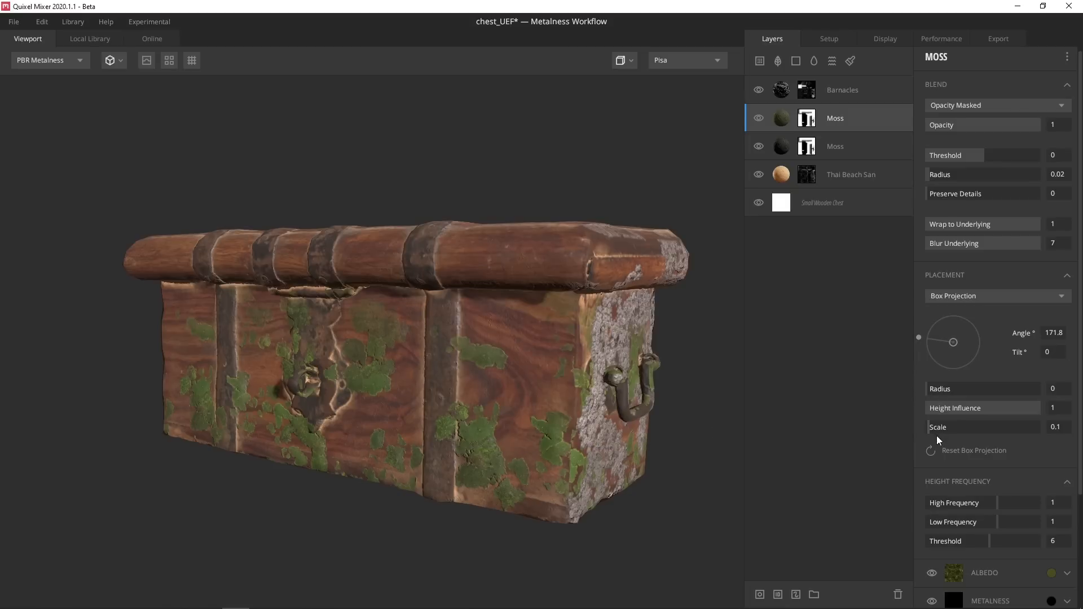
Set the copy's projection scale to 0.075 and rotate its angle to 70.97
left_click_drag(929, 429, 928, 429)
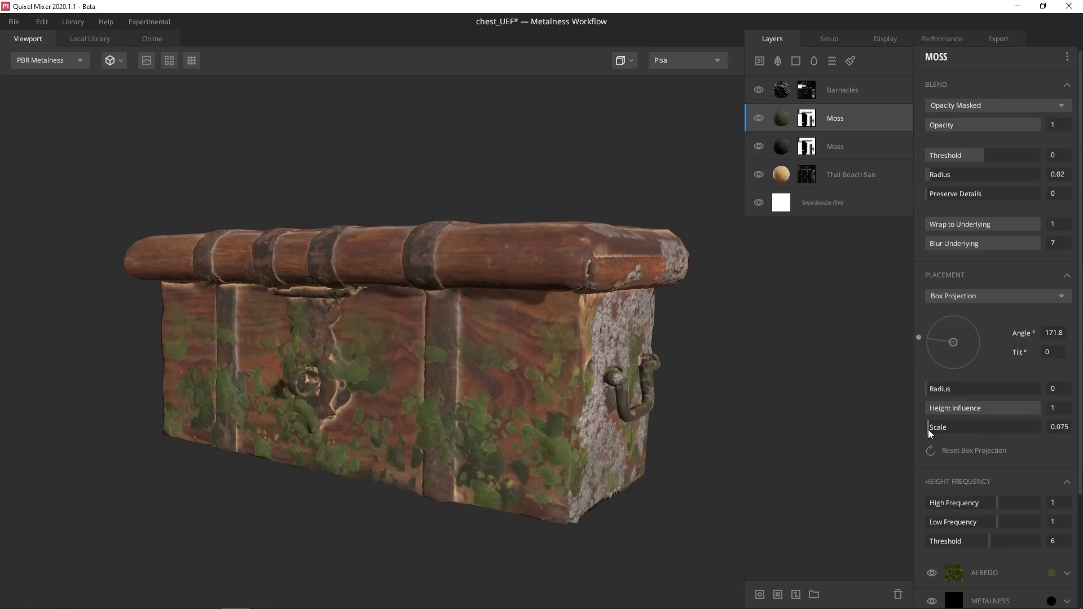
left_click_drag(922, 335, 970, 291)
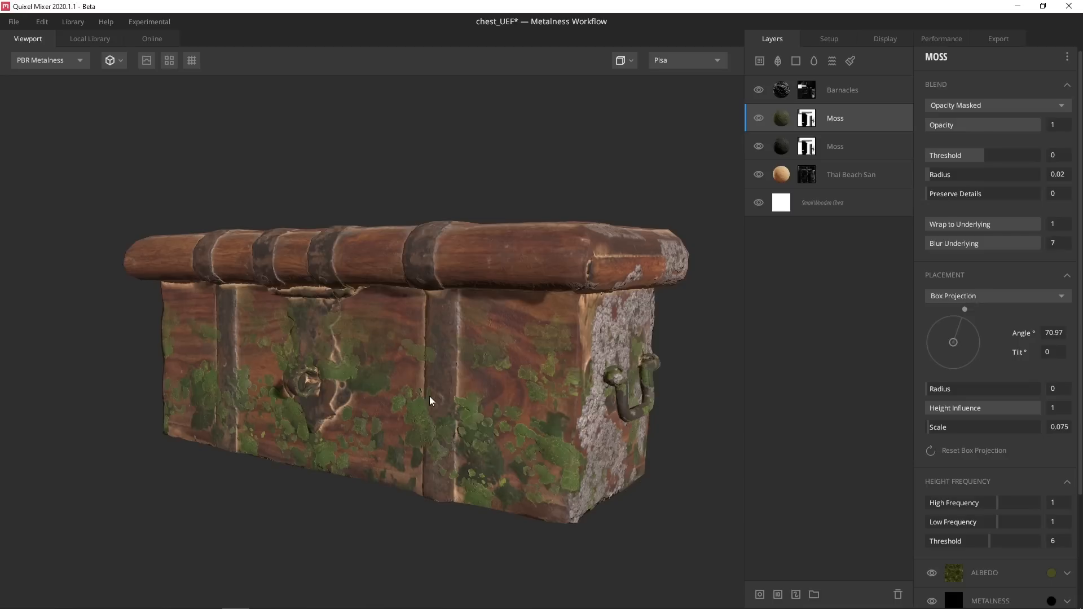
left_click_drag(431, 399, 730, 195)
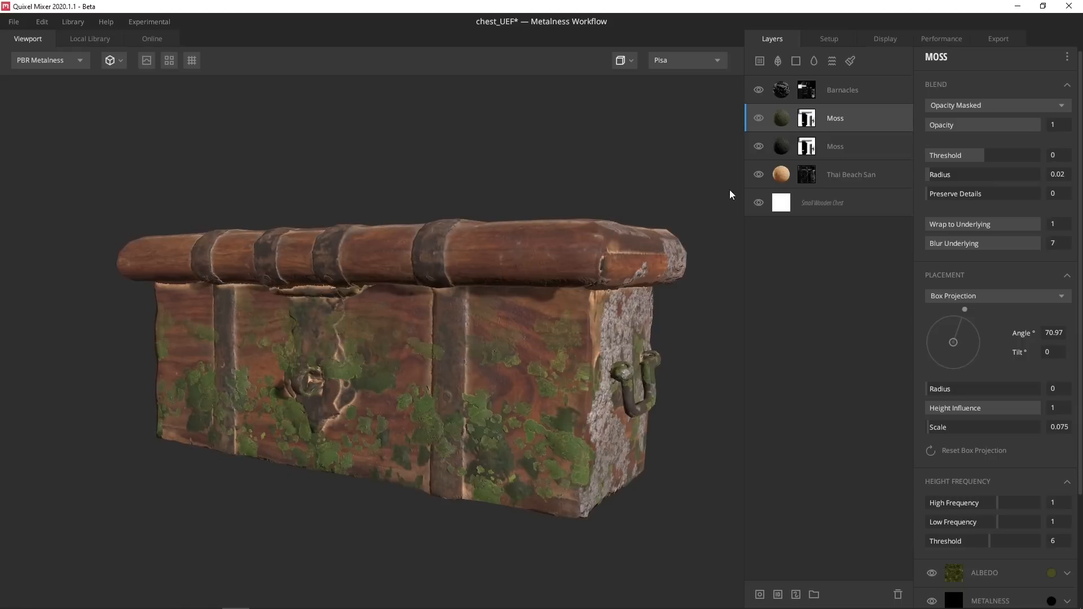
Add a paint mask to the upper Moss layer and erase its moss around the lock with a larger brush
right_click(787, 120)
left_click(817, 264)
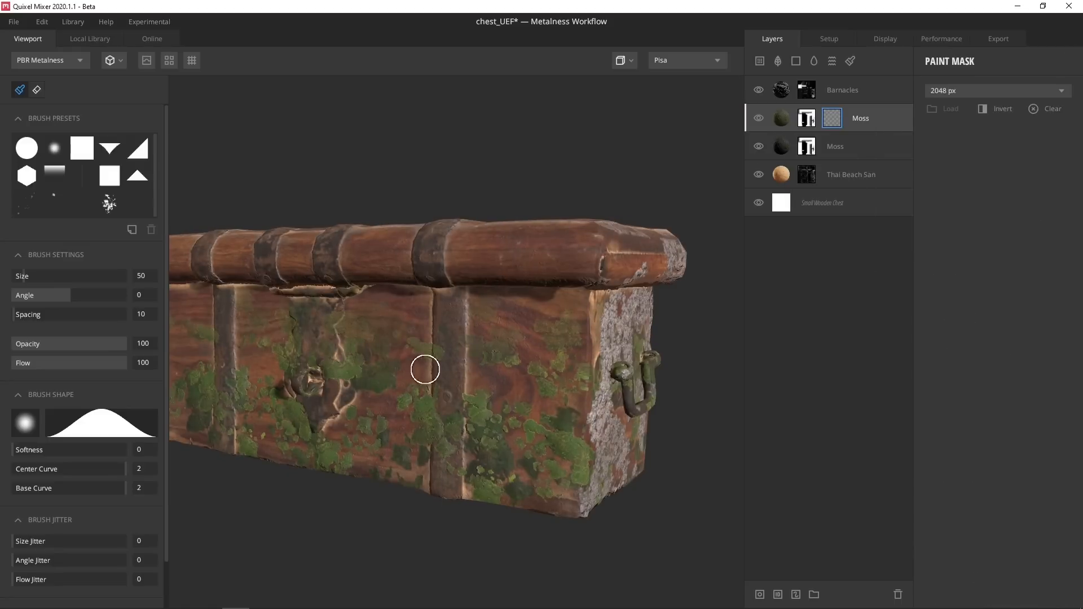
left_click_drag(334, 384, 535, 351, "alt")
scroll(495, 353, "down", 4)
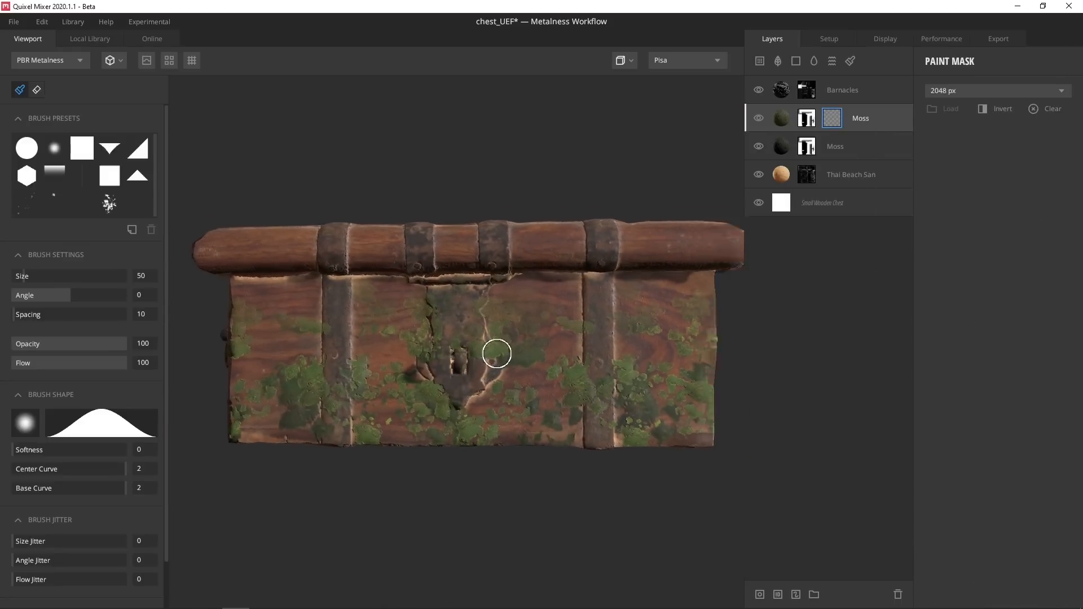
middle_click_drag(502, 367, 474, 373, "alt")
key("bracketright")
key("bracketright")
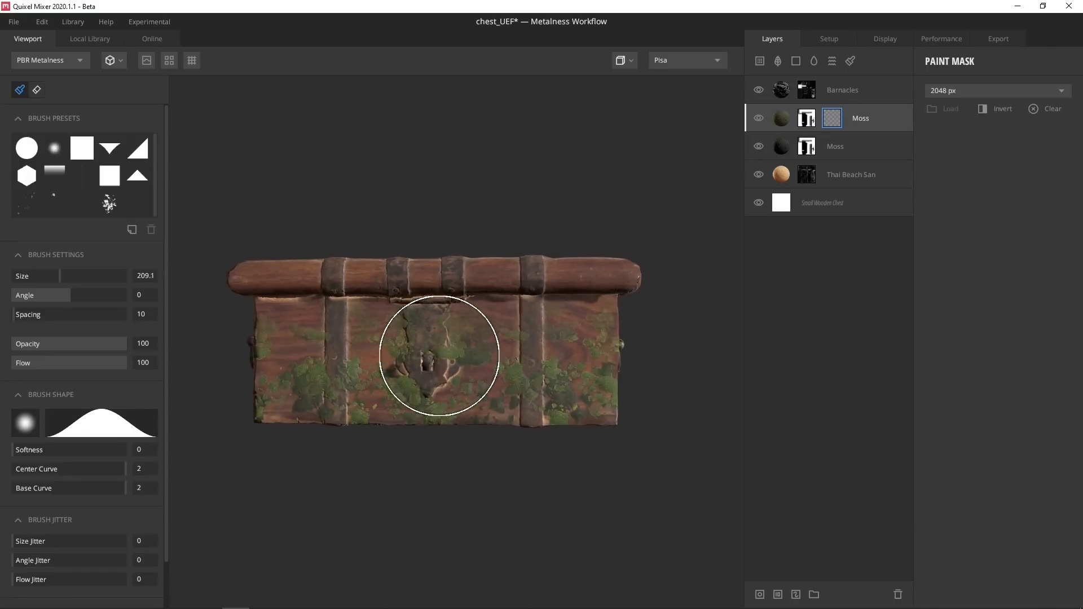
scroll(26, 493, "down", 1)
mouse_move(374, 395)
left_mouse_down()
mouse_move(438, 346)
mouse_move(425, 322)
mouse_move(409, 386)
left_mouse_up()
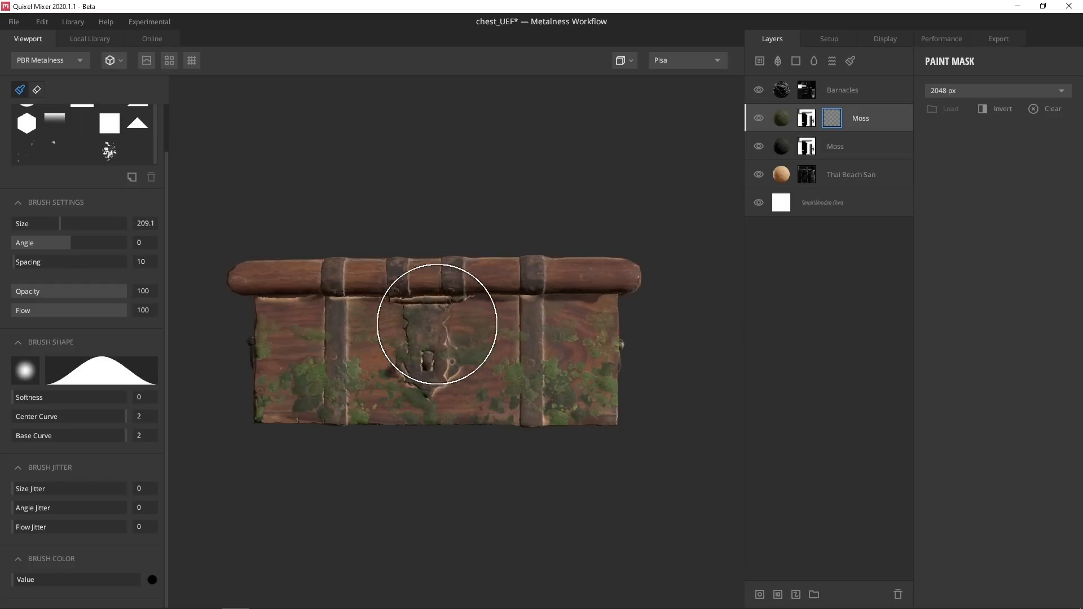
Add a paint mask to the lower Moss layer and paint out its moss around the keyhole
right_click(785, 151)
left_click(813, 294)
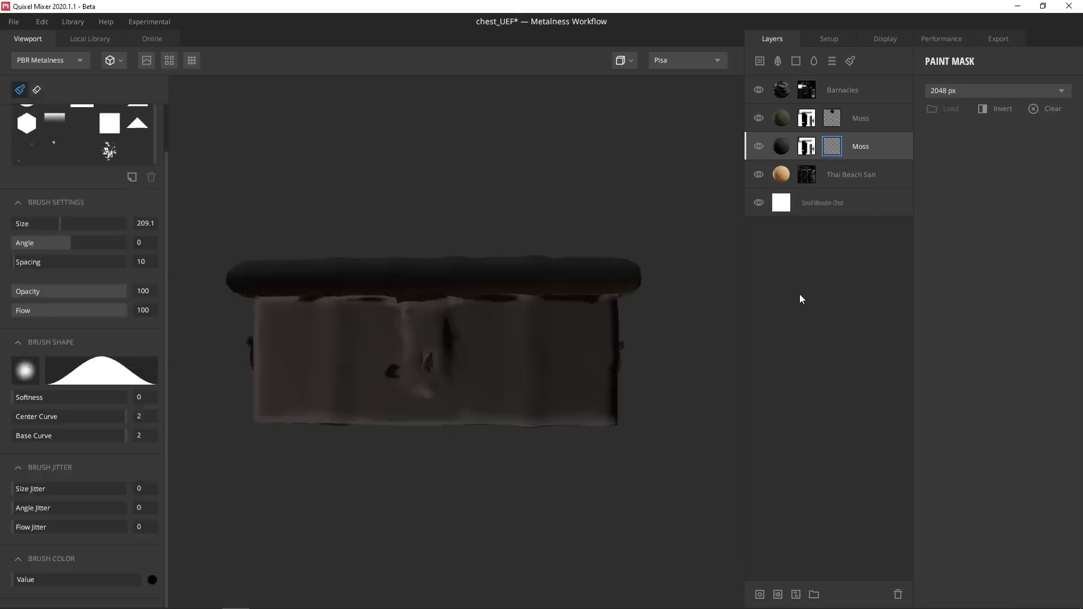
left_click_drag(422, 342, 393, 375)
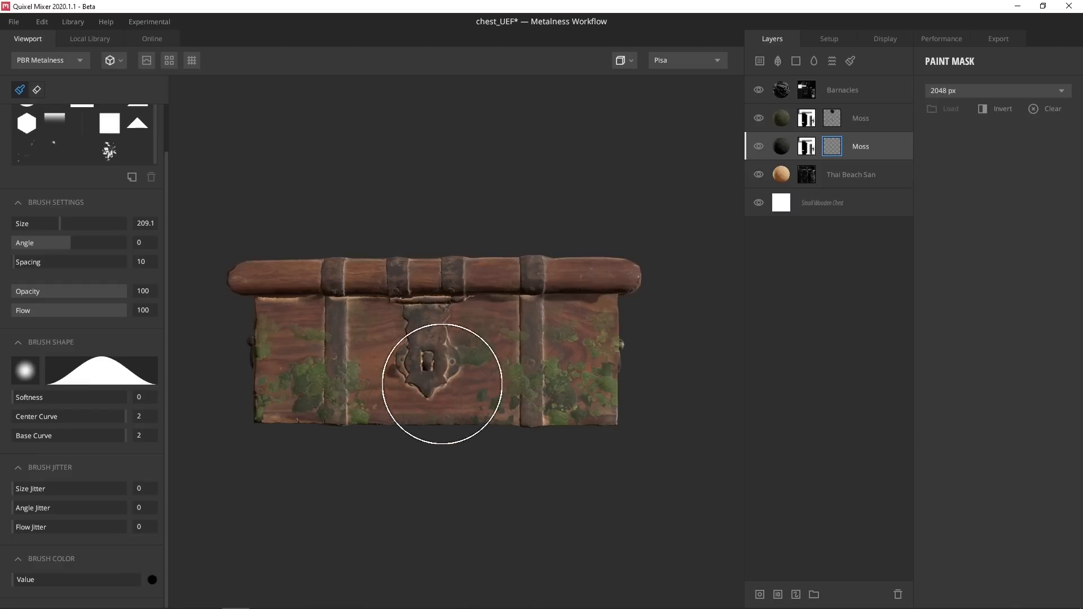
key("ctrl+z")
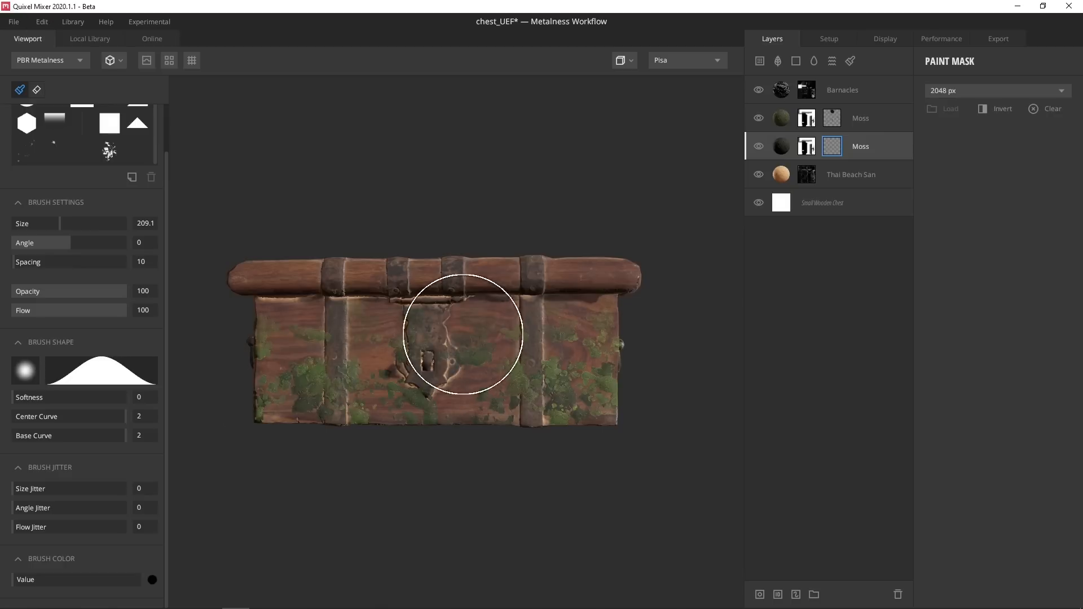
mouse_move(463, 334)
left_mouse_down()
mouse_move(429, 321)
mouse_move(394, 350)
mouse_move(468, 339)
mouse_move(452, 358)
mouse_move(476, 389)
mouse_move(478, 365)
mouse_move(382, 336)
left_mouse_up()
mouse_move(682, 348)
left_mouse_down("alt")
mouse_move(500, 371)
mouse_move(513, 408)
mouse_move(578, 340)
left_mouse_up("alt")
scroll(513, 408, "up", 3)
right_click_drag(578, 340, 872, 406, "shift")
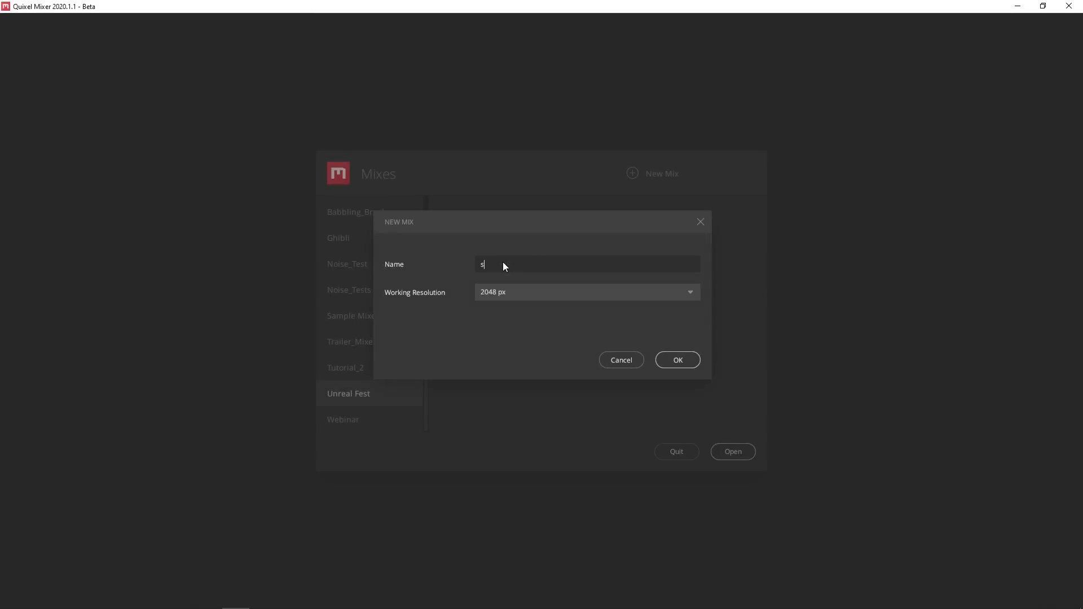
Create the mix sandy_rock_UEF as a 3D Asset using the Thai Beach Rocks mesh
type("EF")
left_click(679, 361)
left_click(891, 164)
left_click(886, 195)
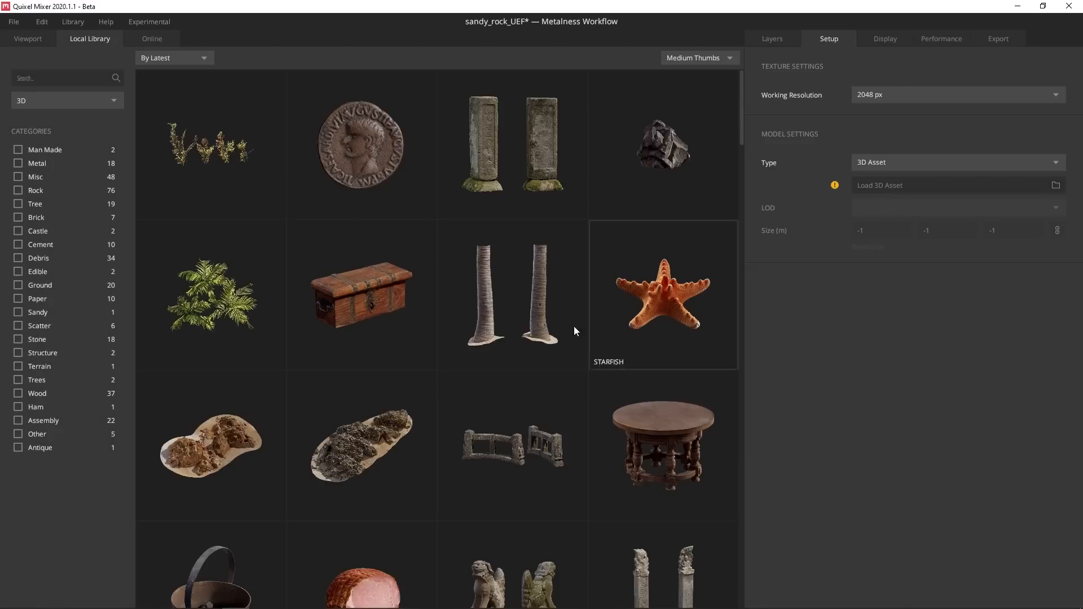
left_click(223, 427)
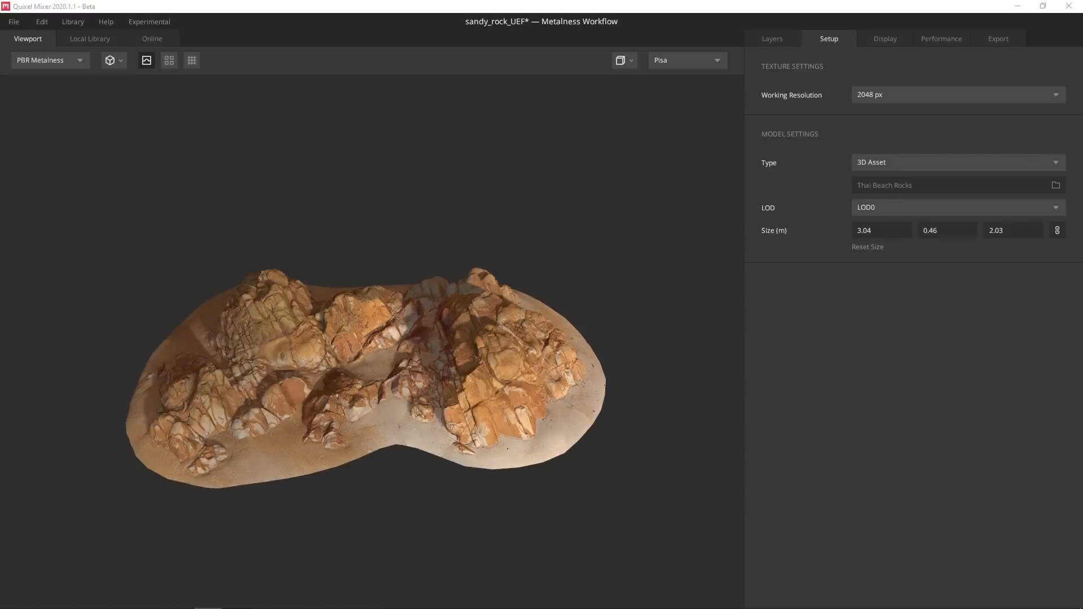
Add a Thai Beach Sand surface layer, found by searching 'sand'
left_click(758, 41)
left_click_drag(422, 199, 531, 266)
scroll(532, 271, "up", 2)
left_click(760, 60)
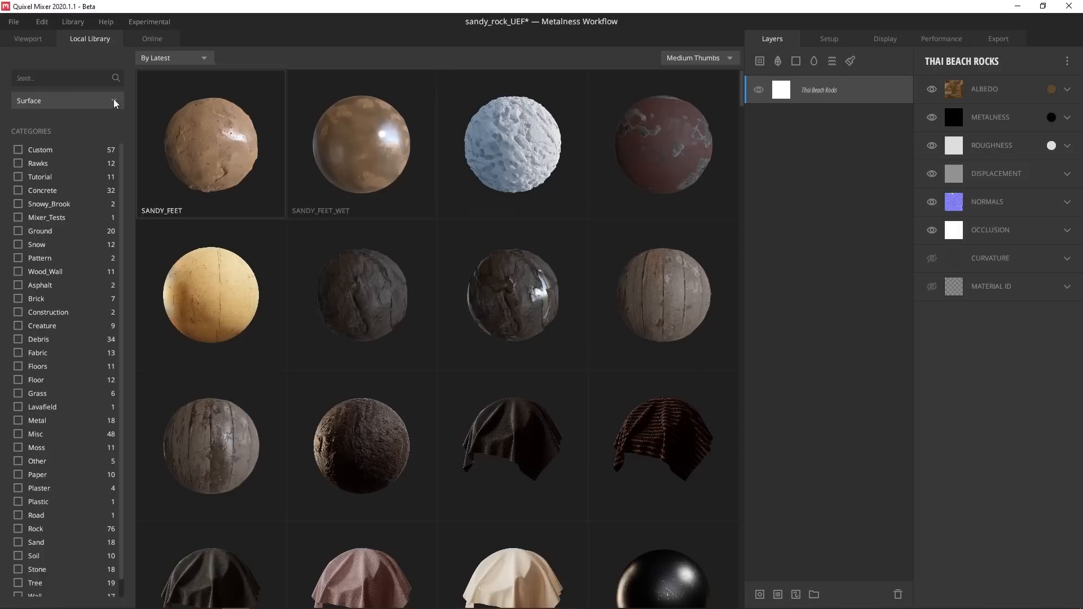
left_click(51, 79)
type("sand")
left_click(507, 155)
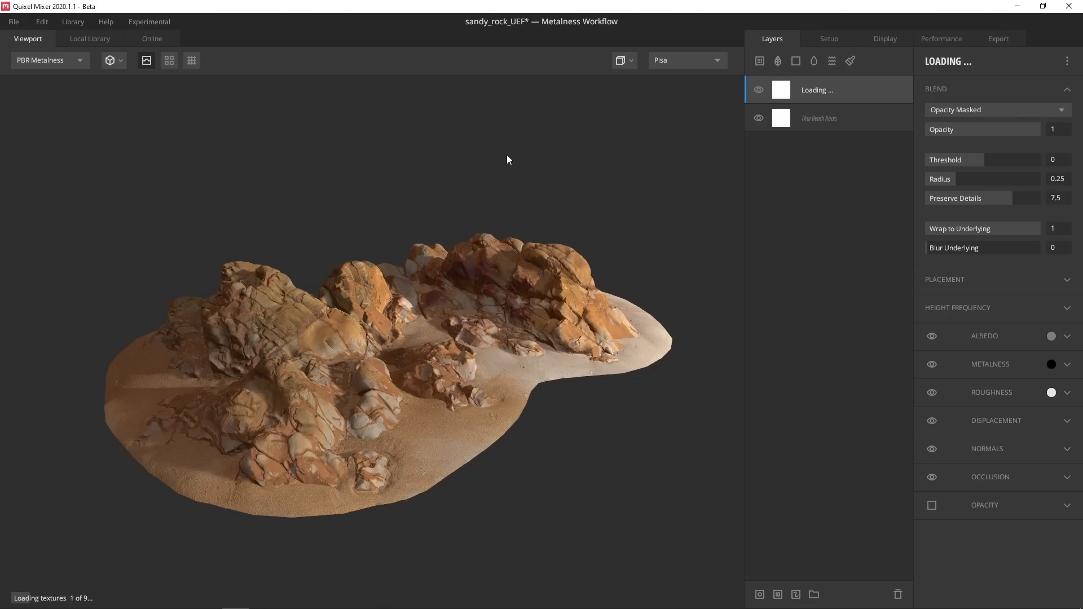
Try a different blend mode on the sand layer, then return it to Opacity Masked
left_click(959, 110)
left_click(959, 125)
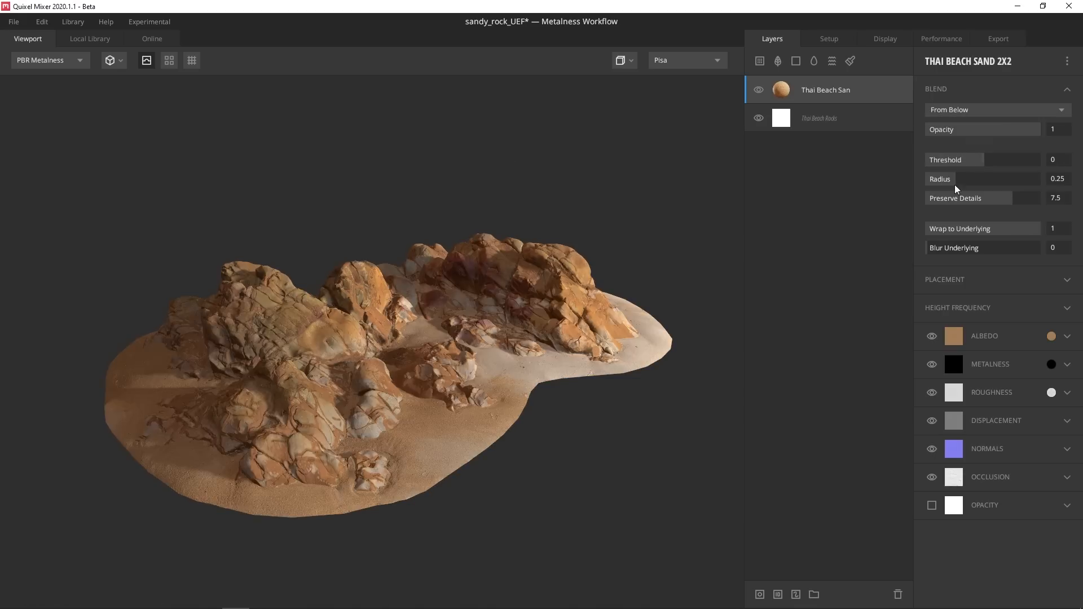
left_click(956, 281)
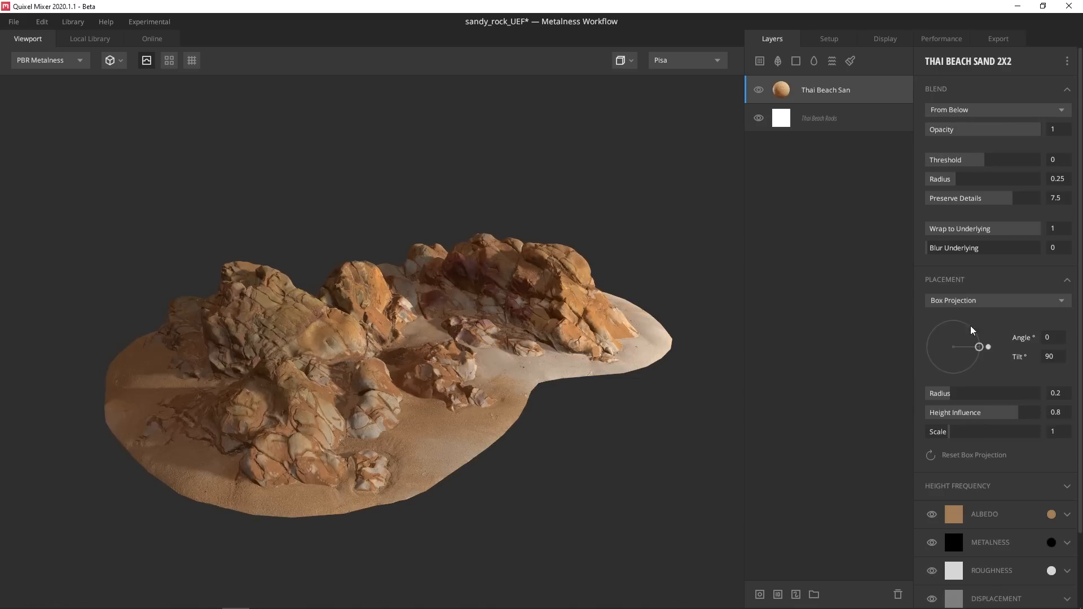
left_click(977, 110)
left_click(969, 159)
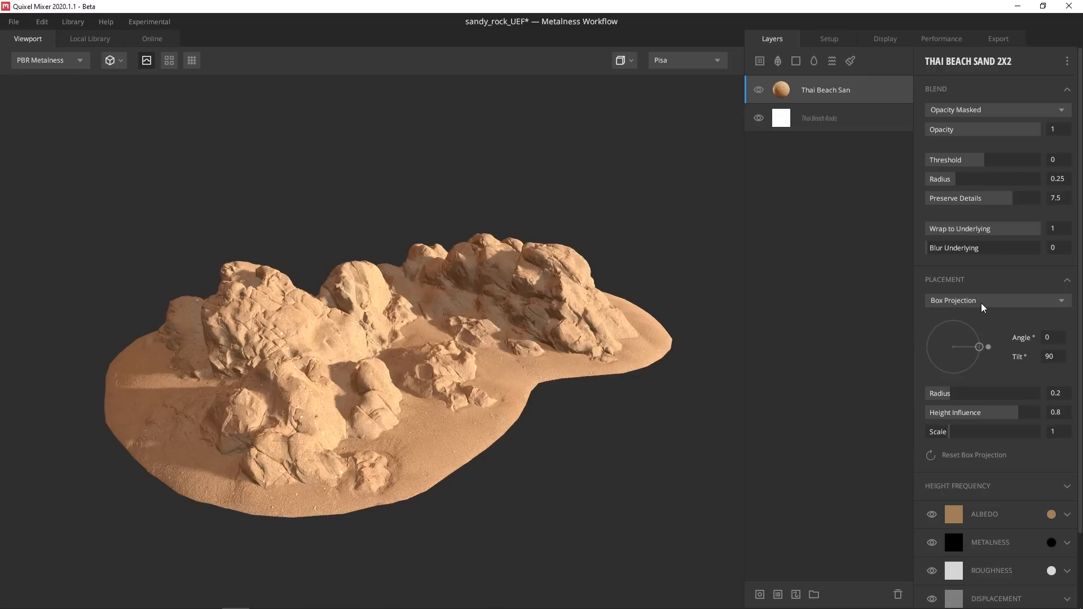
Give the sand a mask stack with an inverted Position Gradient, range 0.143–0.286
right_click(782, 93)
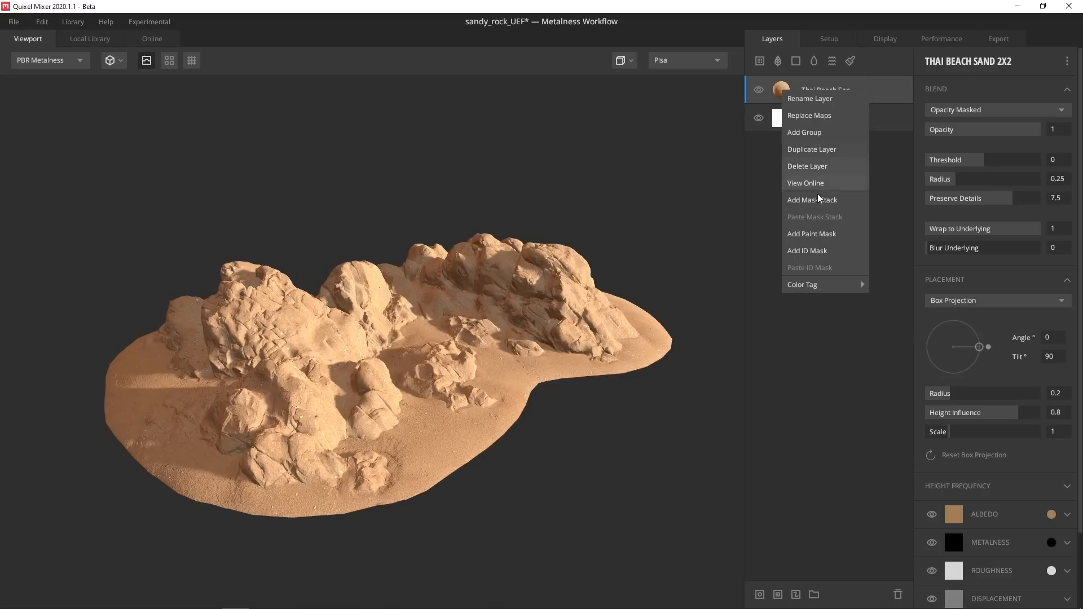
left_click(819, 194)
left_click(930, 61)
left_click(960, 178)
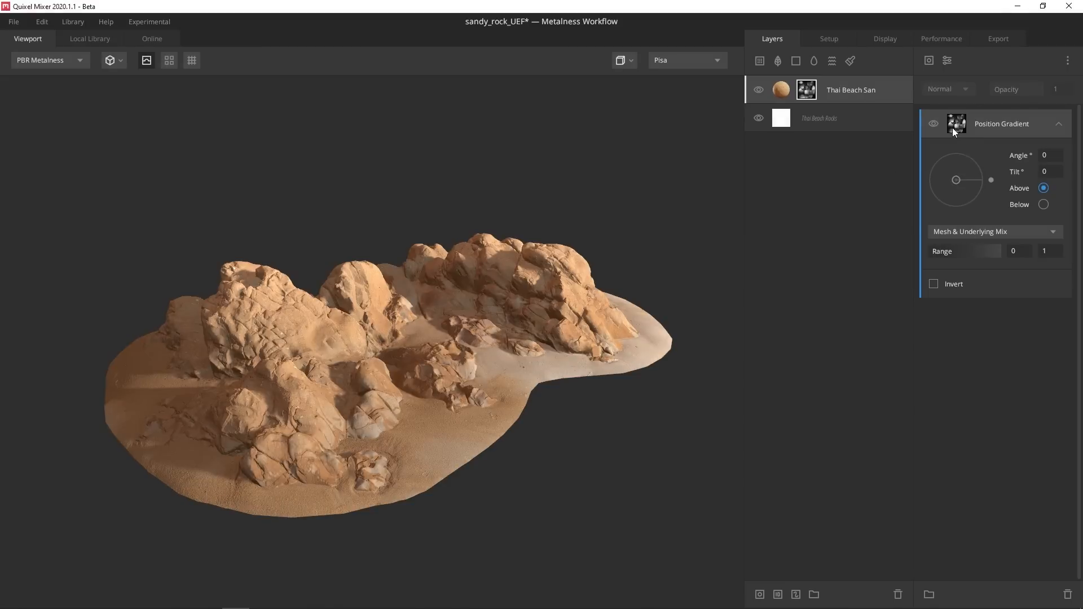
key("q")
left_click_drag(998, 251, 965, 252)
left_click_drag(933, 252, 950, 258)
left_click(933, 284)
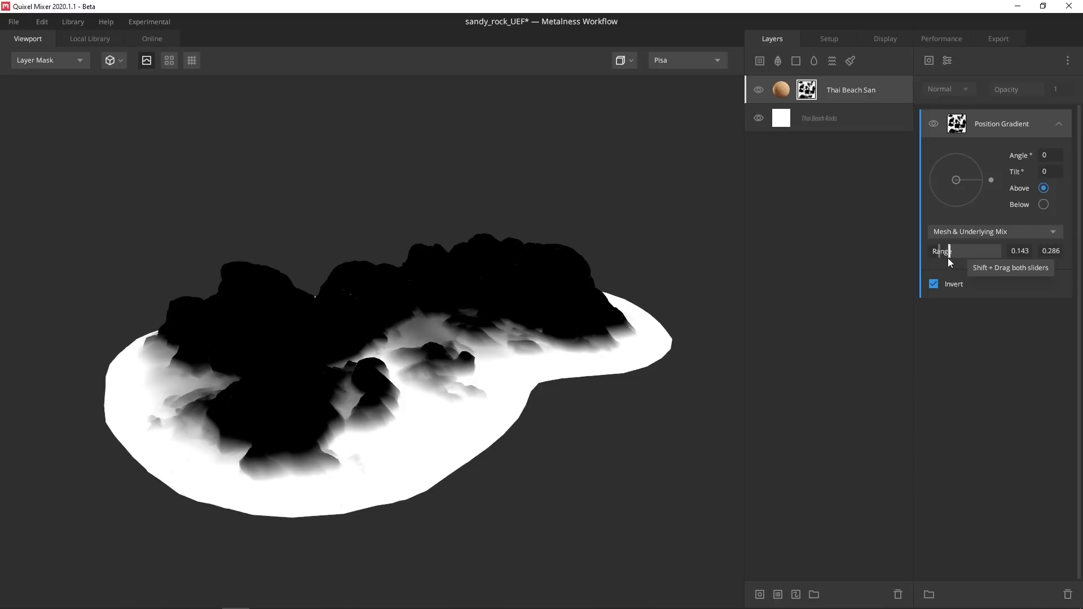
Add a Perlin noise mask component with amplitude 2.21, frequency 17.56 and 2 octaves
left_click(928, 60)
mouse_move(942, 112)
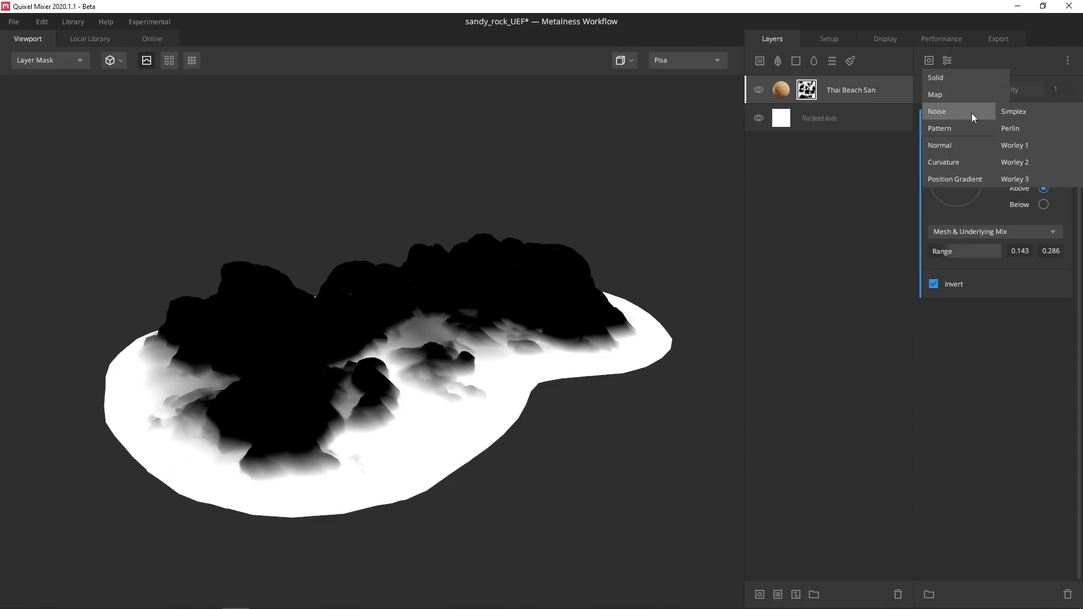
left_click(1023, 128)
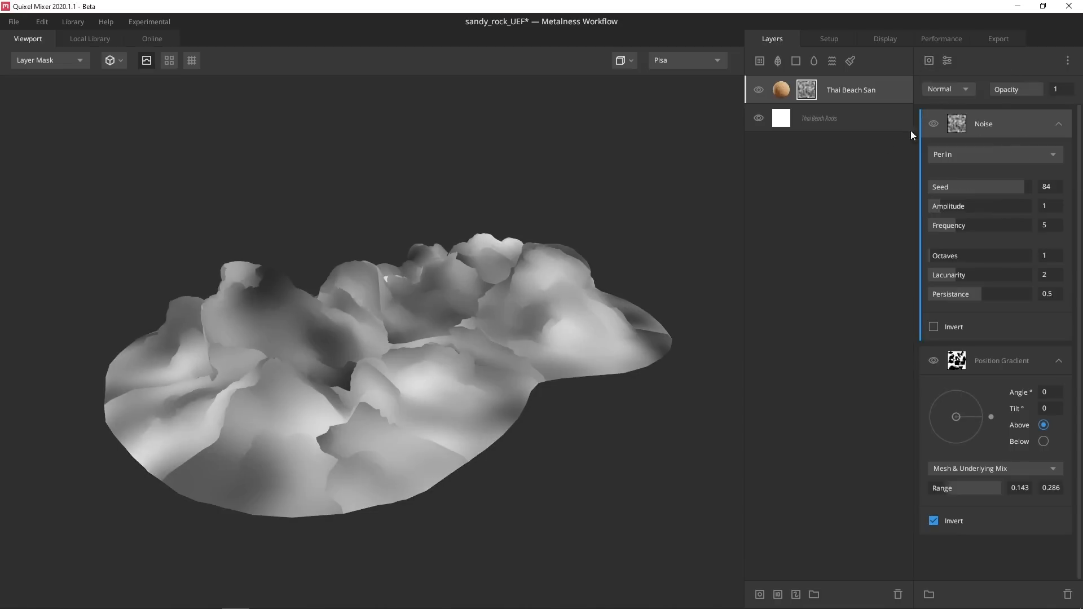
left_click_drag(942, 201, 1019, 225)
left_click_drag(930, 256, 939, 256)
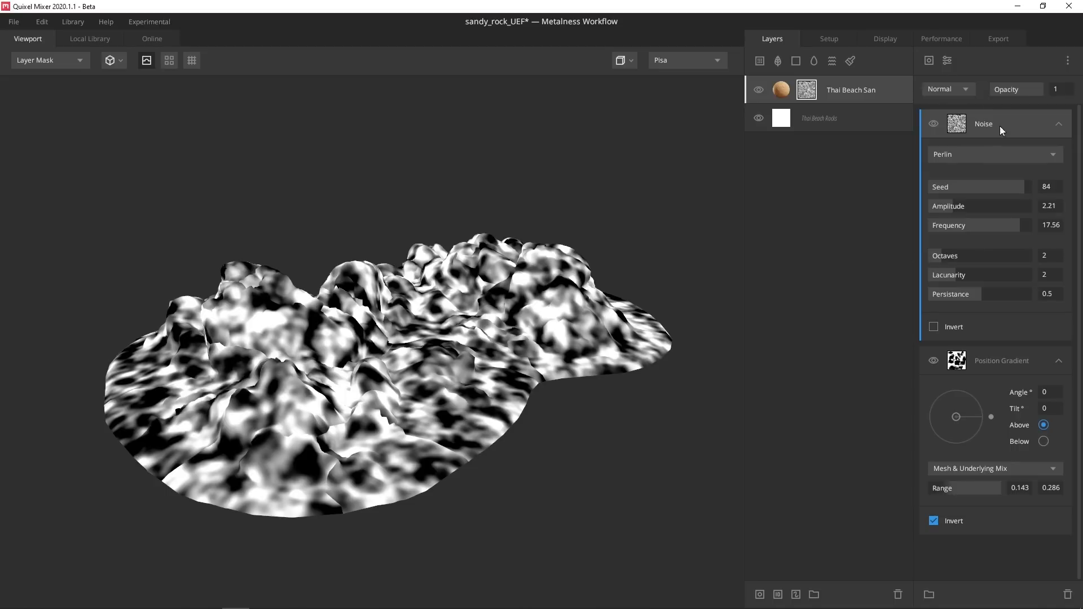
Add a projection modifier and set the noise component's blend mode to Overlay
left_click(948, 60)
left_click(962, 161)
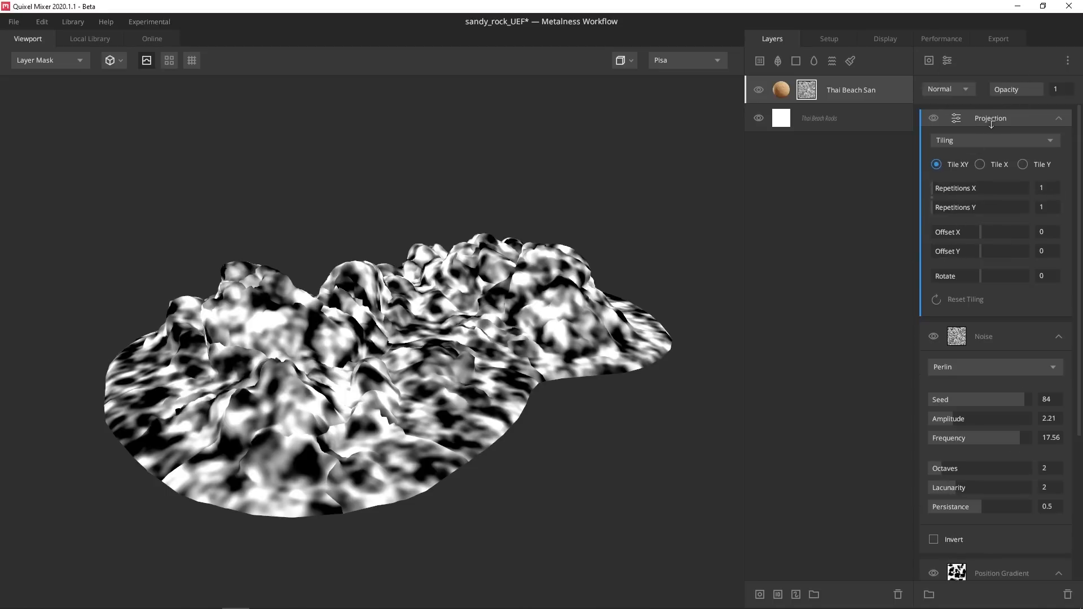
left_click(953, 91)
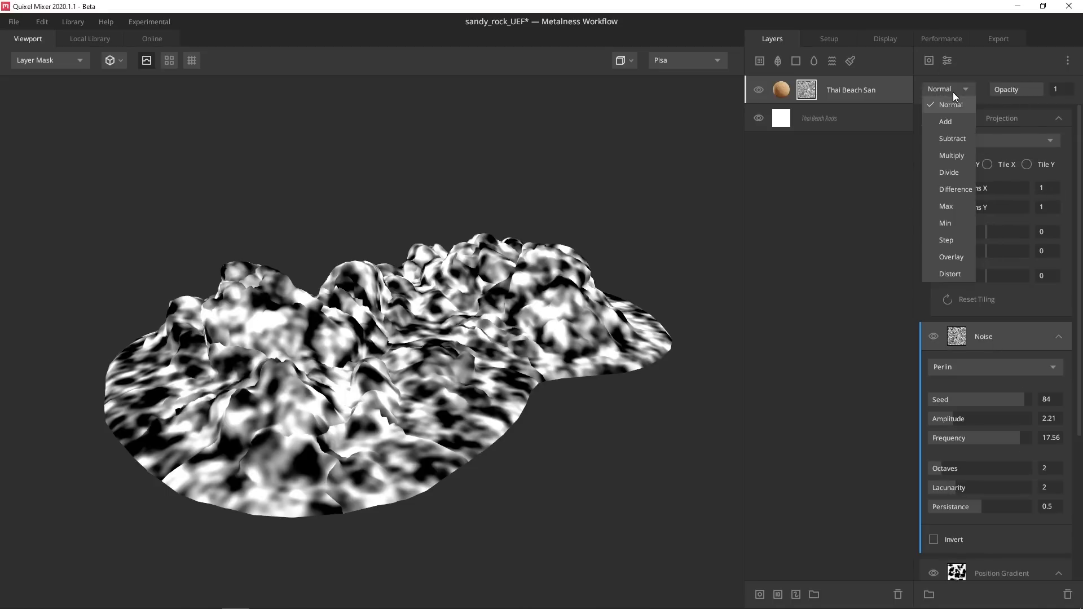
left_click(952, 156)
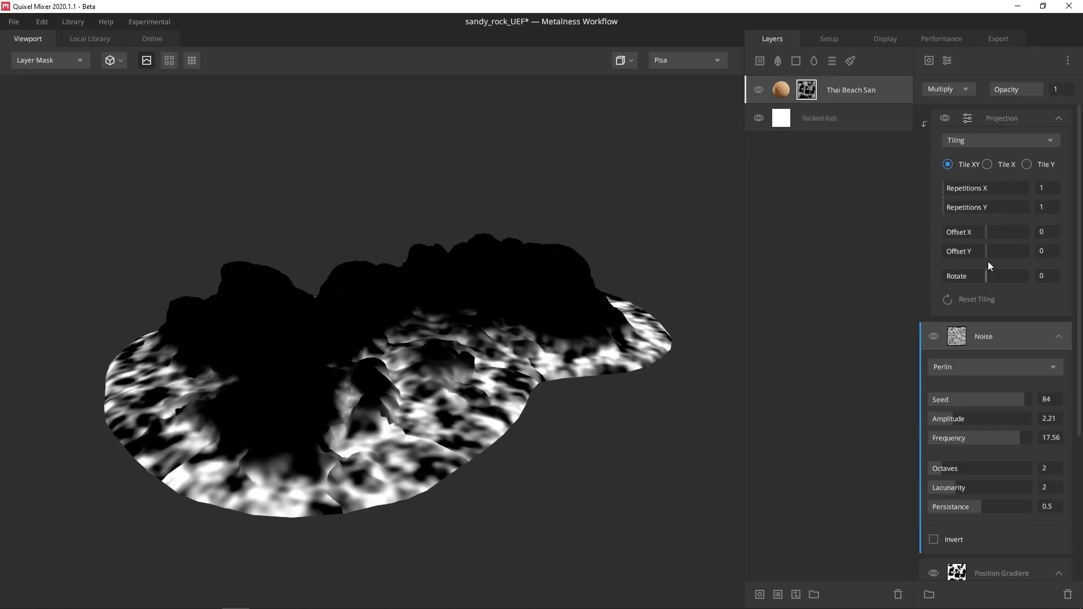
left_click(965, 87)
left_click(956, 252)
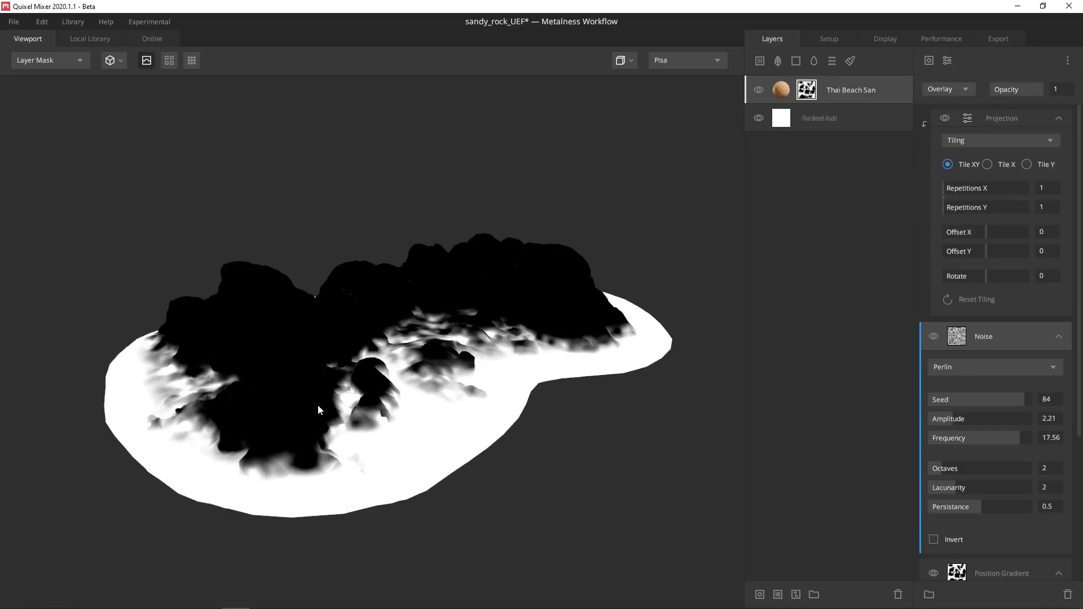
Set the noise to Box Projection with radius 1, height influence 0 and scale 1.528
left_click_drag(319, 410, 463, 332)
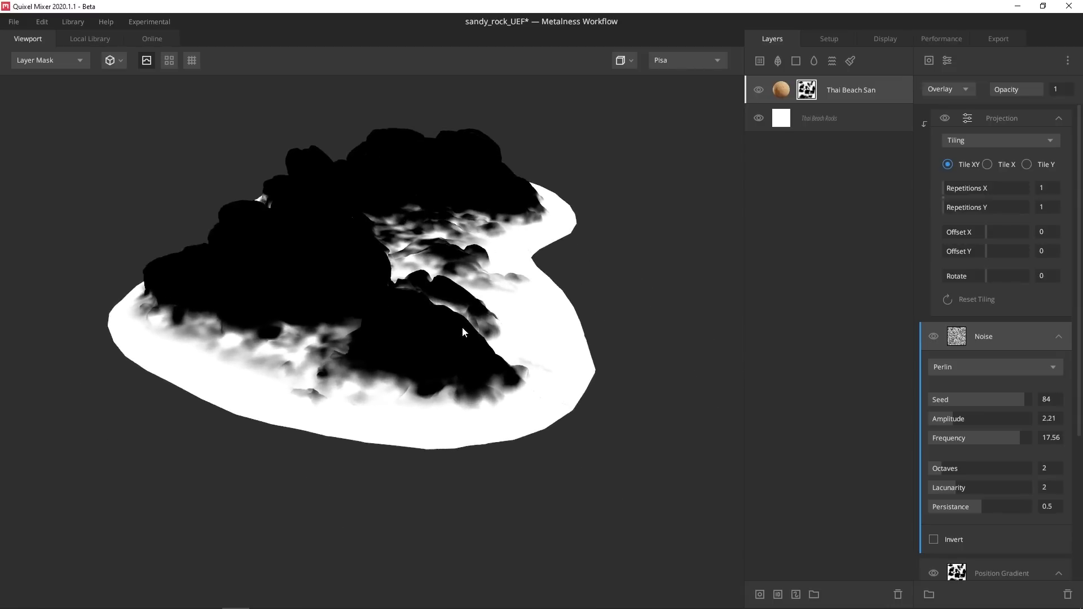
left_click(974, 141)
left_click(978, 186)
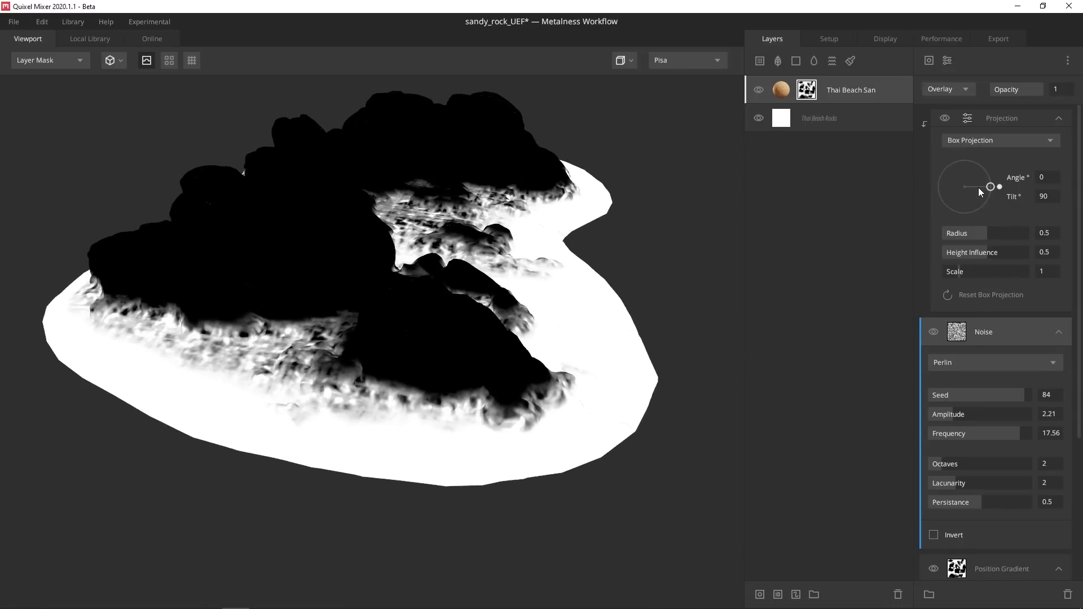
left_click_drag(610, 308, 536, 313)
left_click_drag(984, 250, 1028, 231)
left_click_drag(978, 269, 970, 264)
left_click_drag(518, 308, 439, 227)
scroll(439, 227, "down", 3)
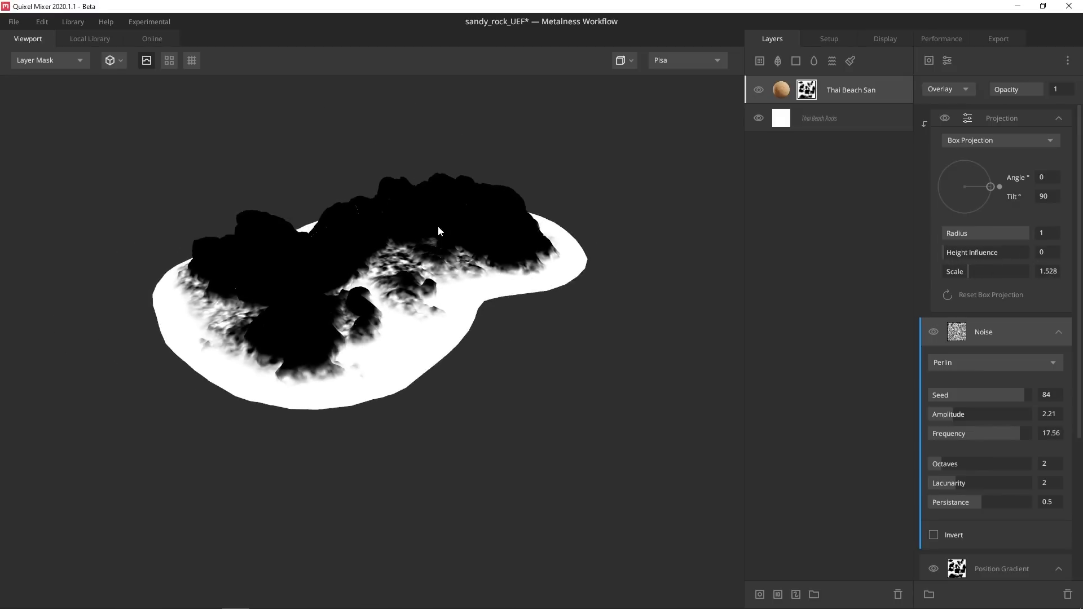
scroll(439, 228, "up", 3)
scroll(440, 243, "down", 3)
scroll(444, 245, "up", 1)
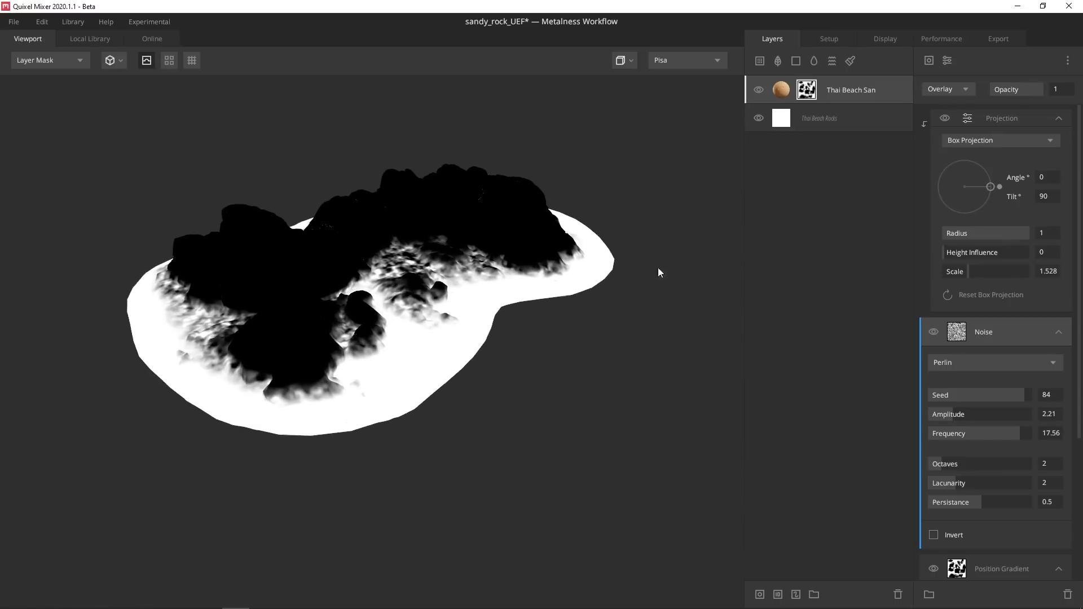
Add a Curvature component to the sand mask
left_click(995, 123)
left_click(931, 60)
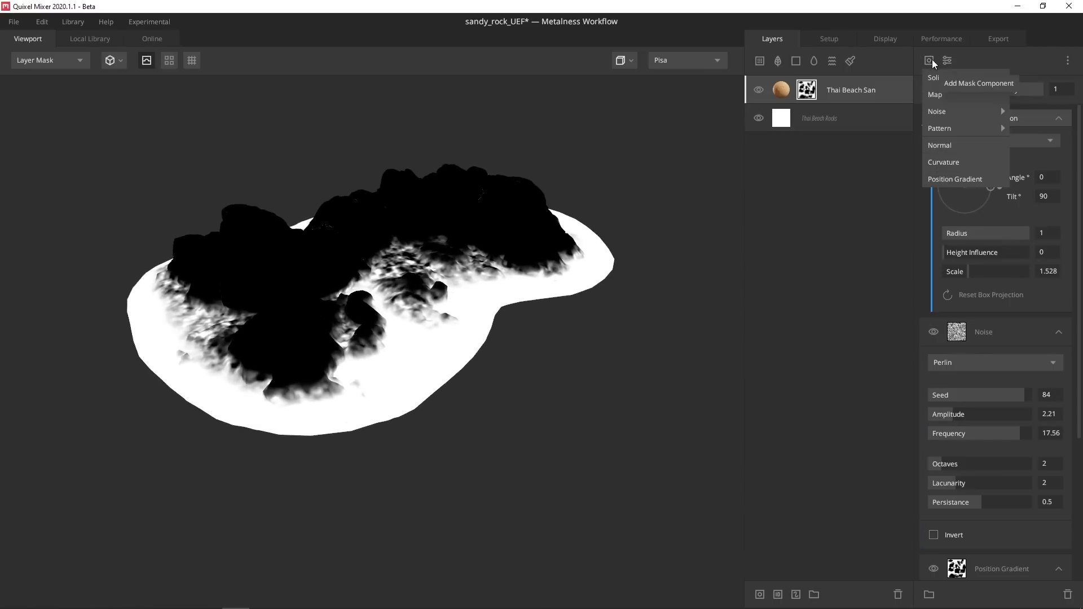
left_click(955, 164)
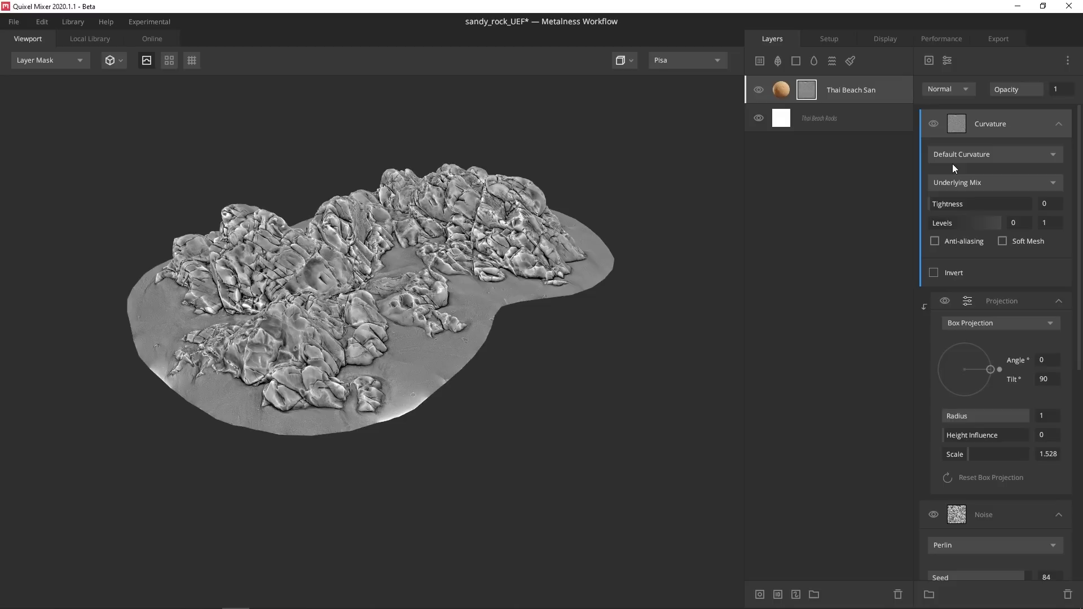
Set the curvature to Overlay, inverted, with levels low point 0.317 and Soft Mesh enabled
left_click(961, 93)
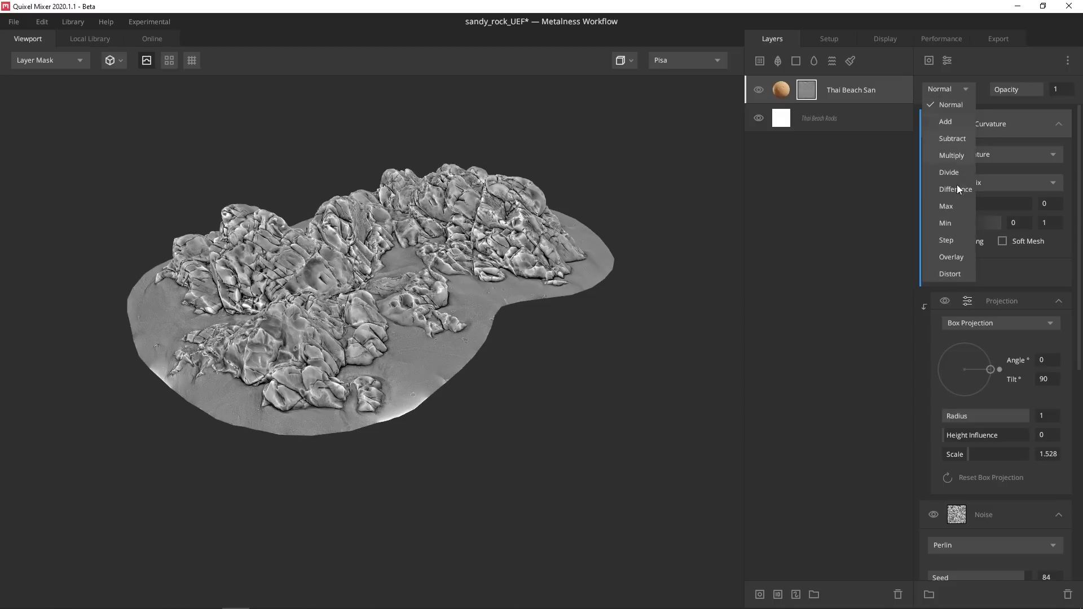
left_click(952, 258)
scroll(454, 378, "up", 5)
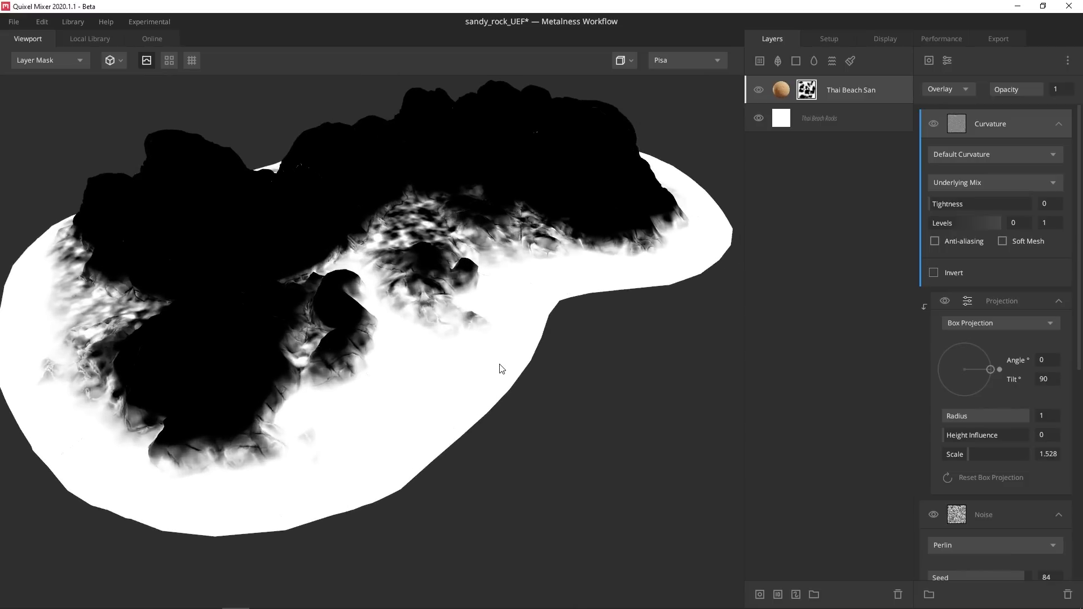
left_click(934, 272)
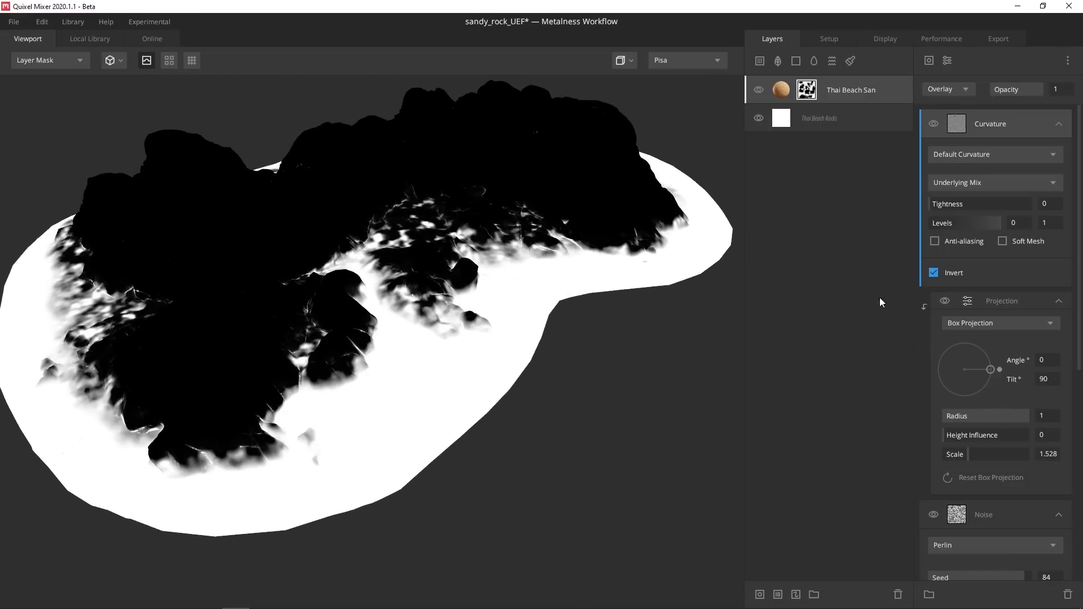
scroll(462, 369, "up", 5)
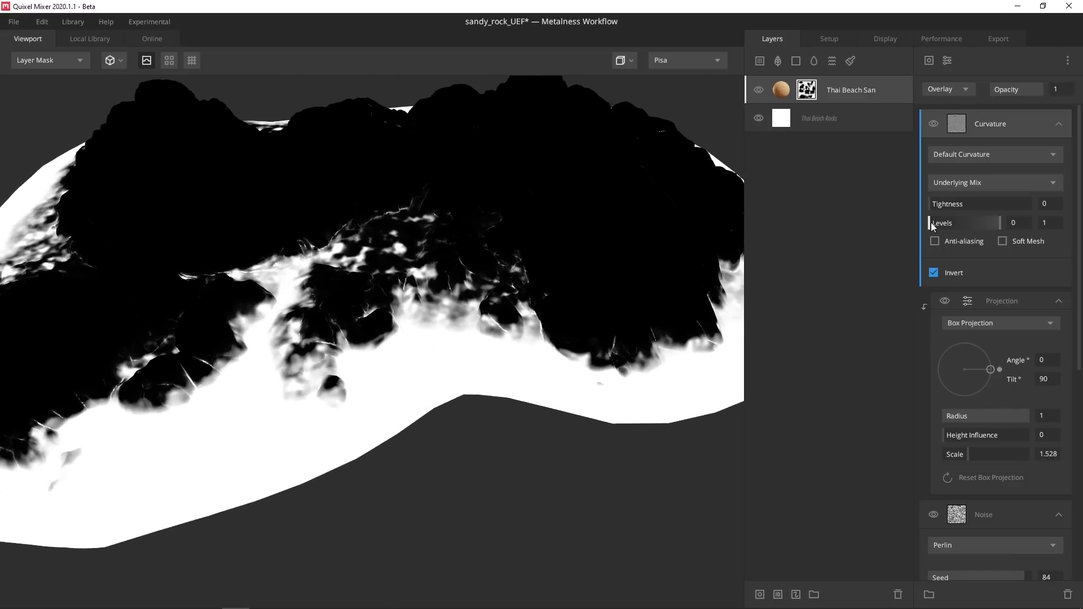
left_click_drag(931, 222, 1010, 232)
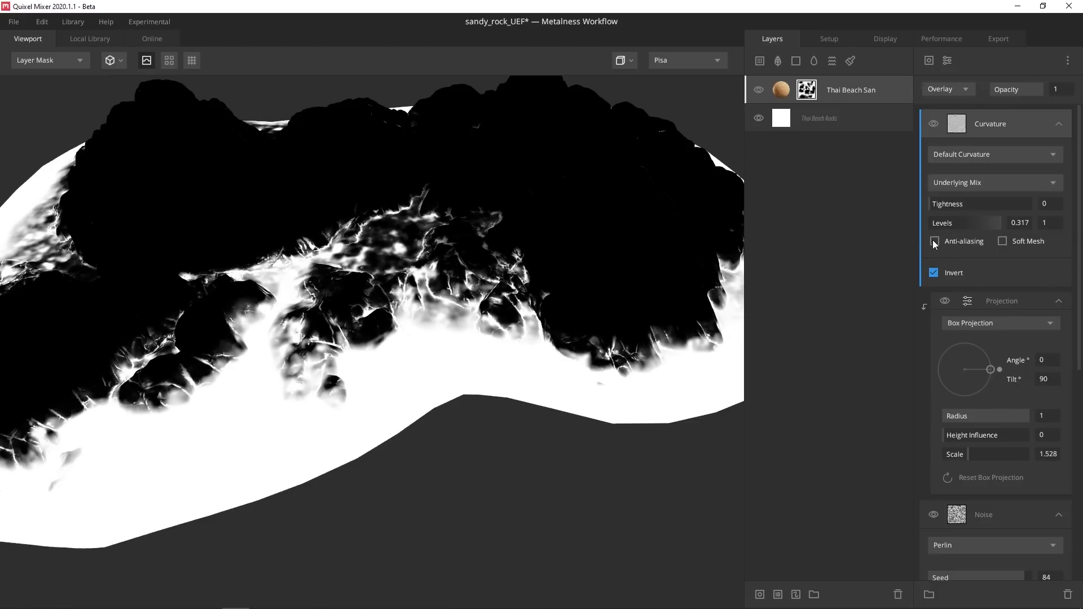
left_click(1003, 242)
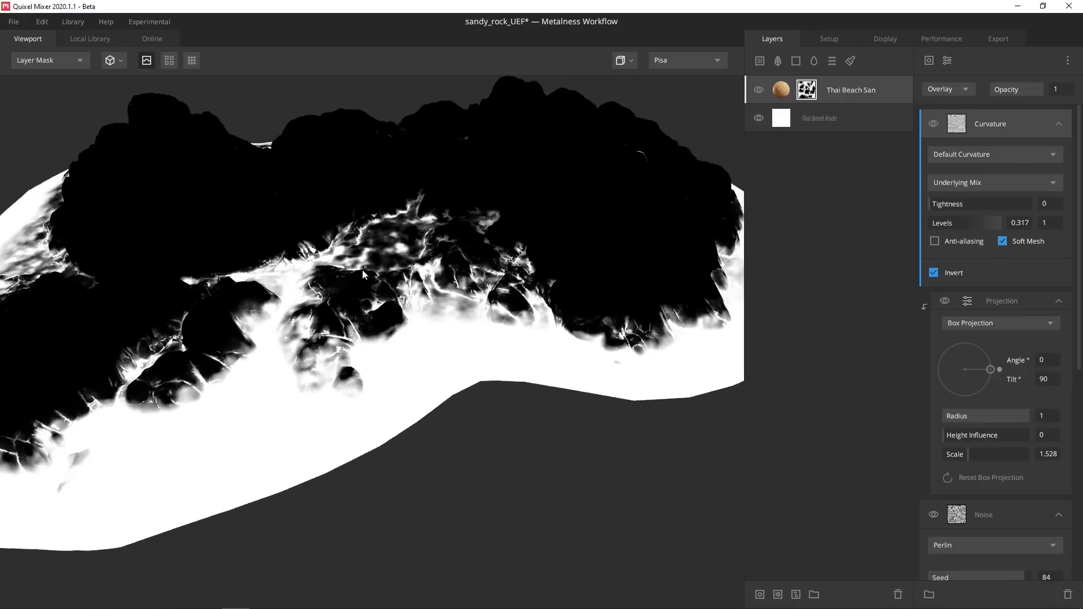
Narrow the sand's Position Gradient range to 0.079–0.262 and open the Local Library
scroll(434, 262, "down", 3)
left_click_drag(363, 275, 435, 301, "alt")
key("m")
left_click(782, 86)
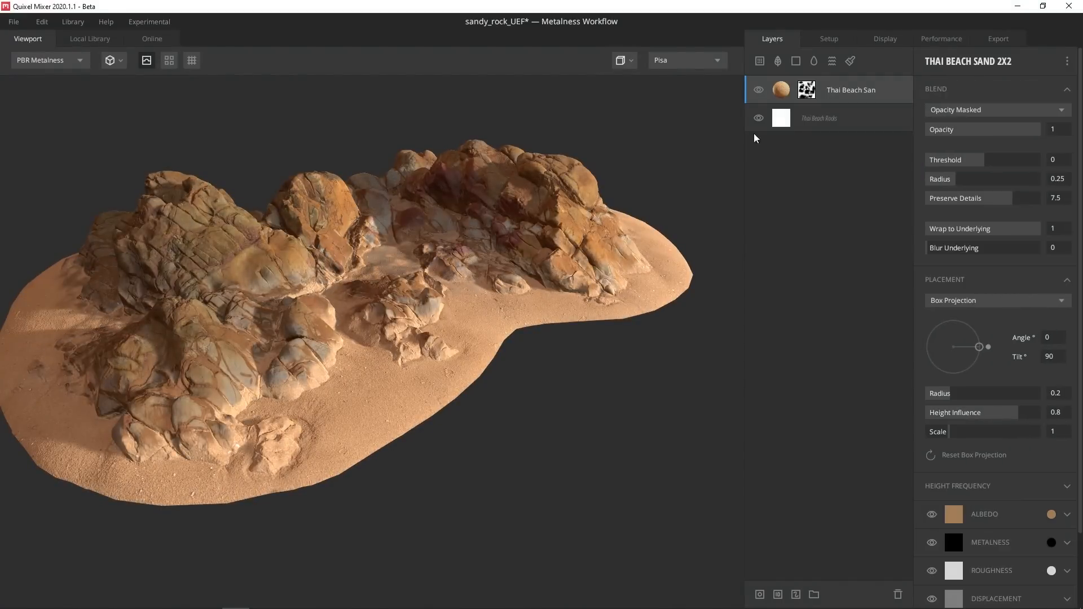
left_click(808, 90)
scroll(1001, 429, "down", 7)
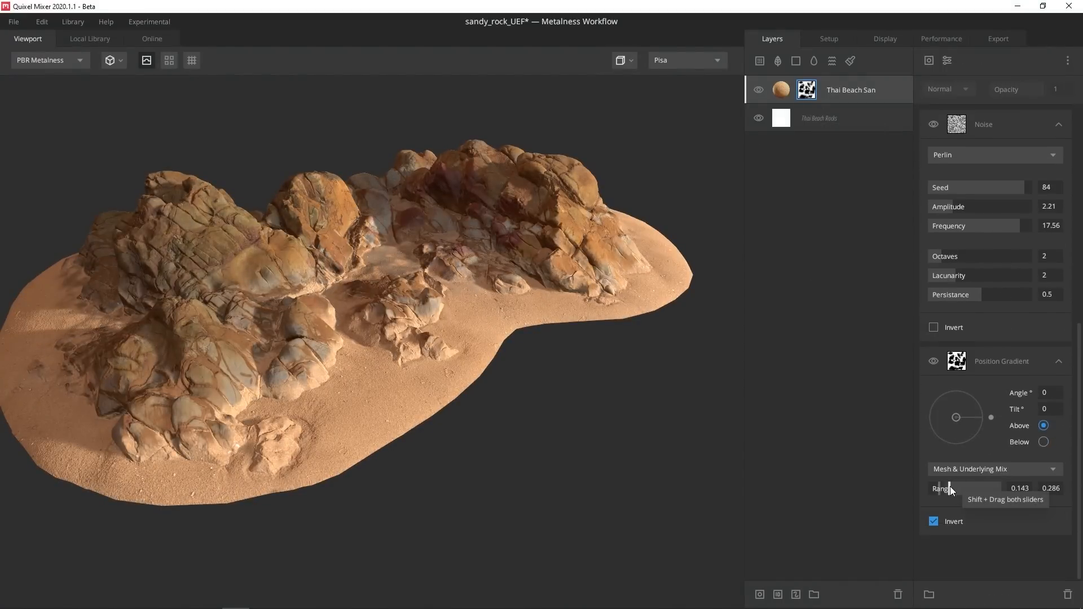
mouse_move(951, 487)
left_mouse_down()
mouse_move(963, 485)
mouse_move(928, 489)
mouse_move(948, 491)
left_mouse_up()
left_click_drag(453, 400, 204, 259)
left_click(788, 95)
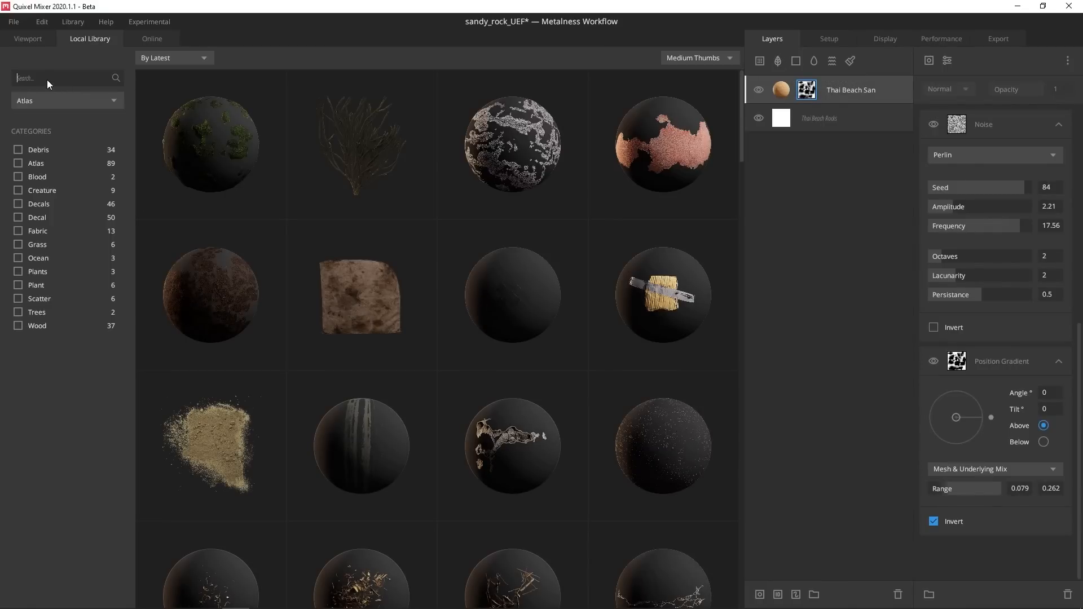
Search the library for 'rock' and add Chipped Rocks as a new layer
type("rock")
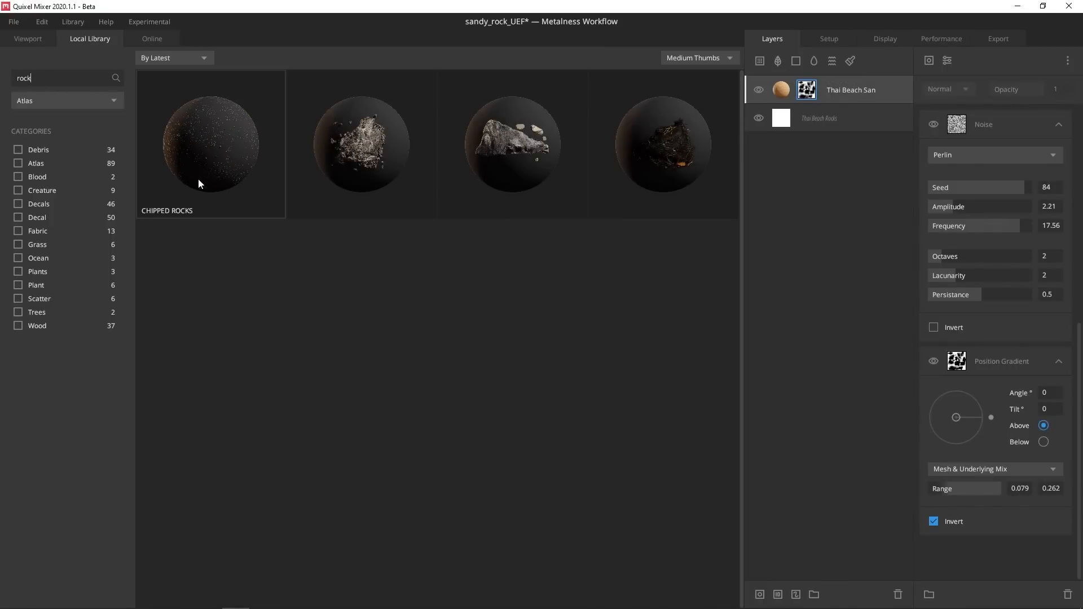
left_click(201, 148)
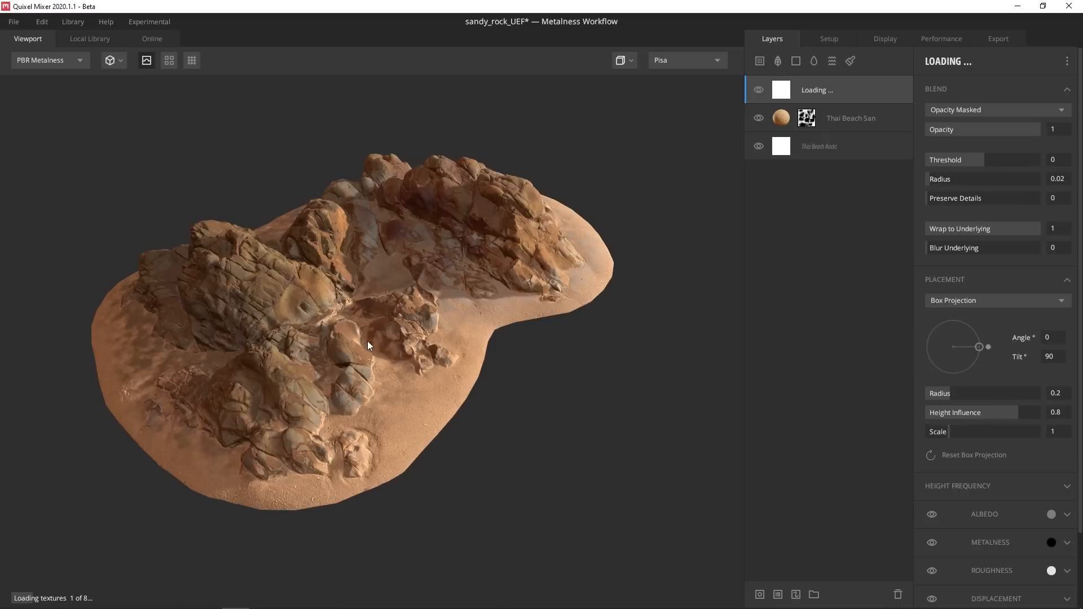
scroll(490, 383, "up", 2)
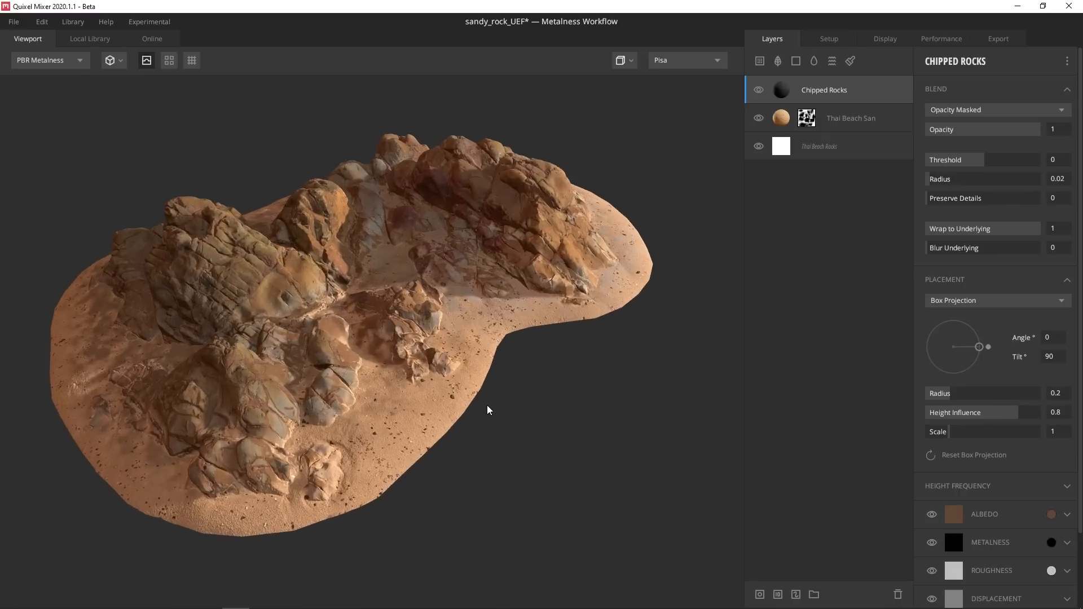
key("q")
left_click_drag(507, 308, 525, 294)
Mask Chipped Rocks with an inverted Position Gradient, range 0.127–0.286
right_click(784, 93)
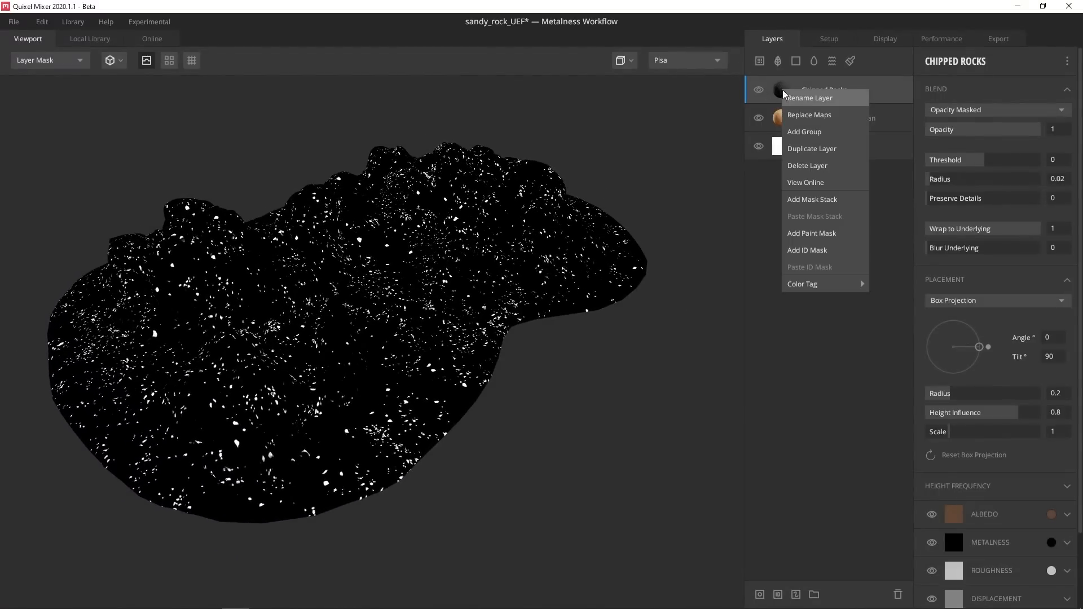
left_click(814, 200)
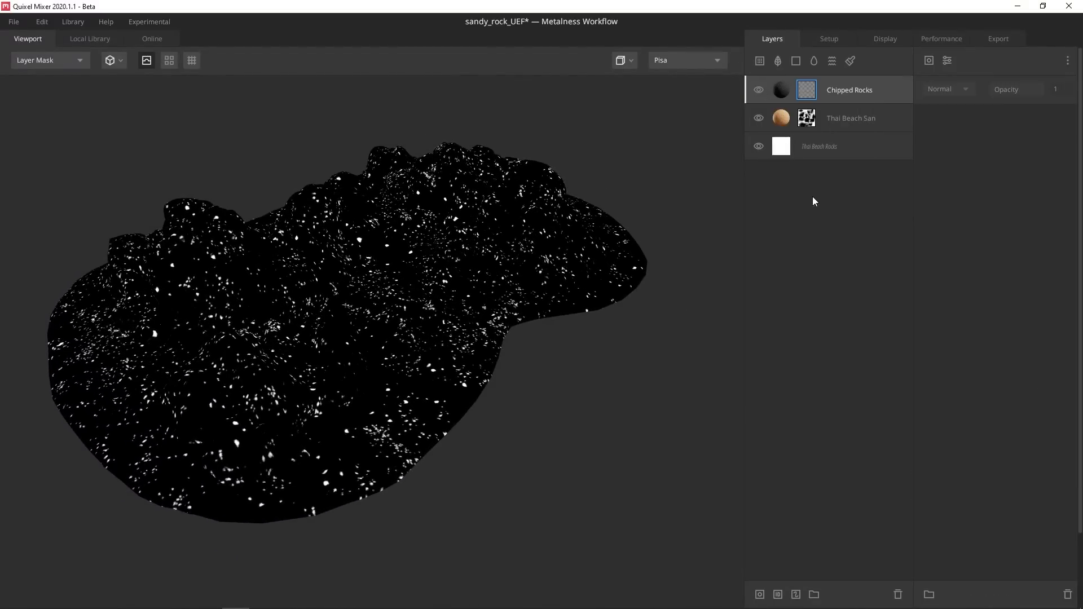
left_click(930, 61)
left_click(949, 177)
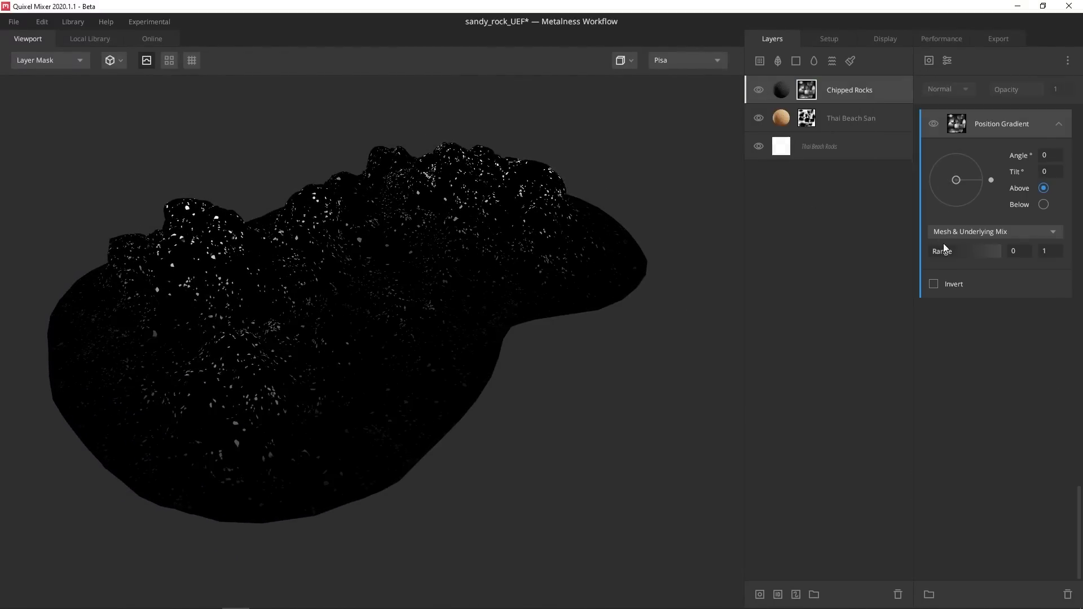
left_click(934, 284)
left_click_drag(996, 253, 951, 254)
key("m")
left_click_drag(409, 333, 483, 294, "alt")
left_click(784, 89)
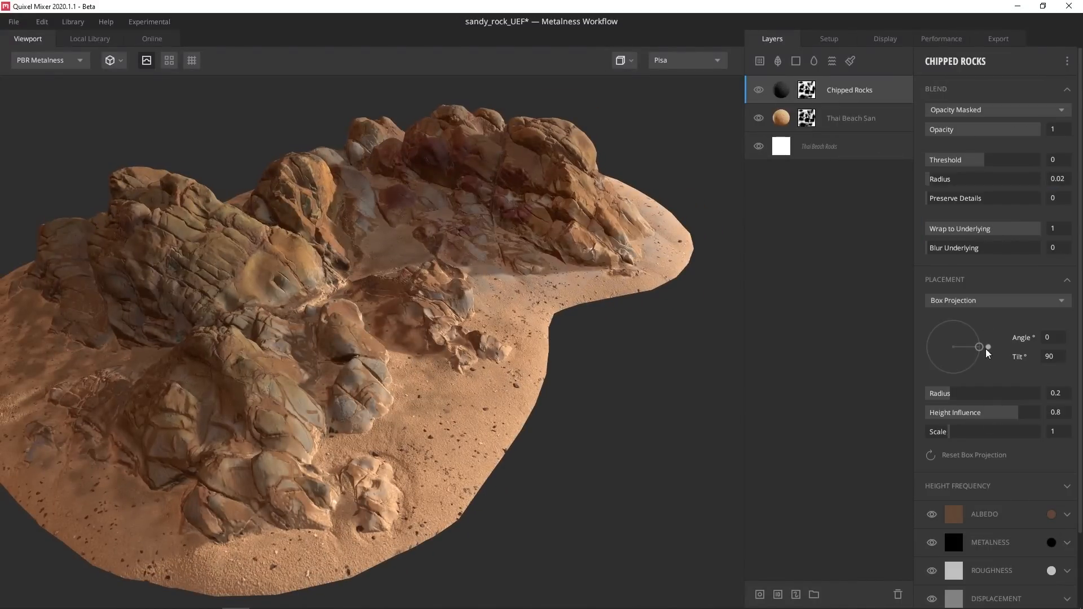
Set the Chipped Rocks projection to tilt 0, radius 0.334 and scale 1.692
left_click_drag(987, 350, 954, 348)
mouse_move(962, 393)
left_mouse_down()
mouse_move(984, 392)
mouse_move(938, 392)
mouse_move(985, 398)
left_mouse_up()
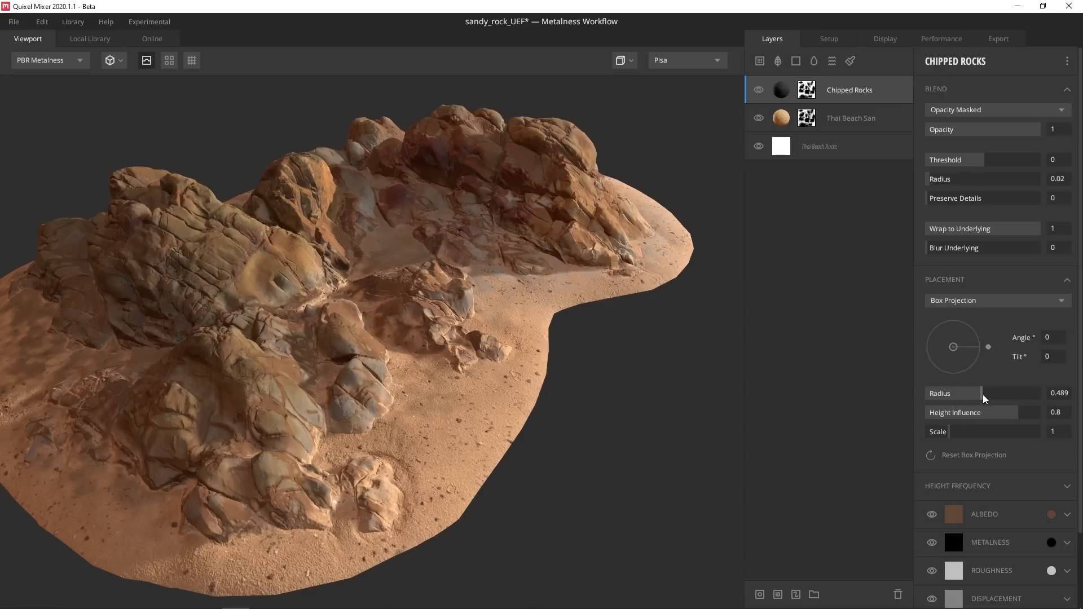
left_click_drag(949, 438, 965, 440)
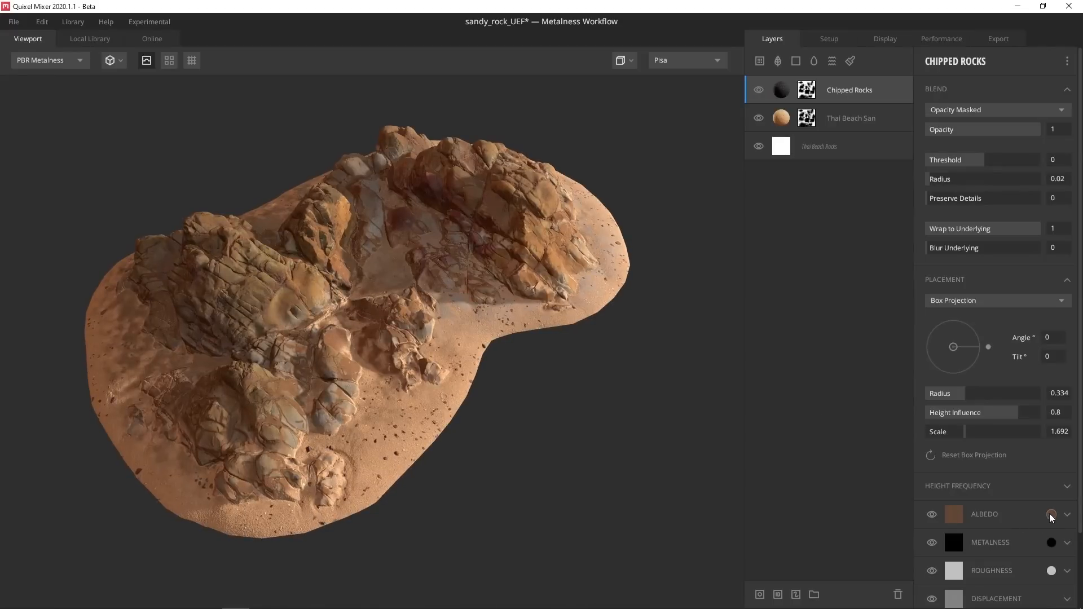
Tint the Chipped Rocks albedo a sandy brown, hex 967253, sampled from the rock
left_click(1052, 515)
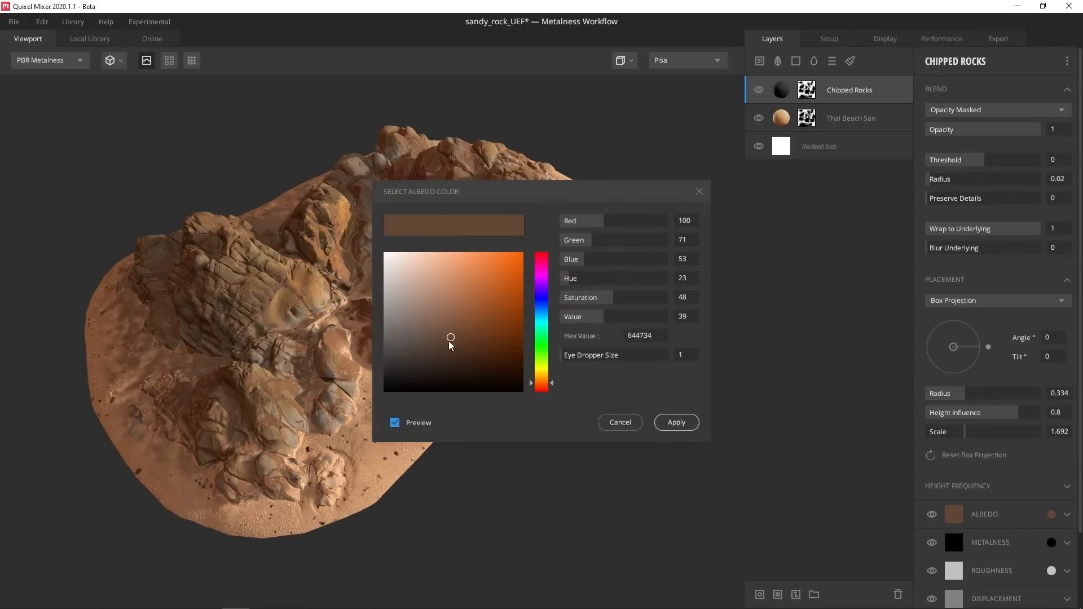
mouse_move(449, 341)
left_mouse_down()
mouse_move(431, 329)
mouse_move(419, 348)
left_mouse_up()
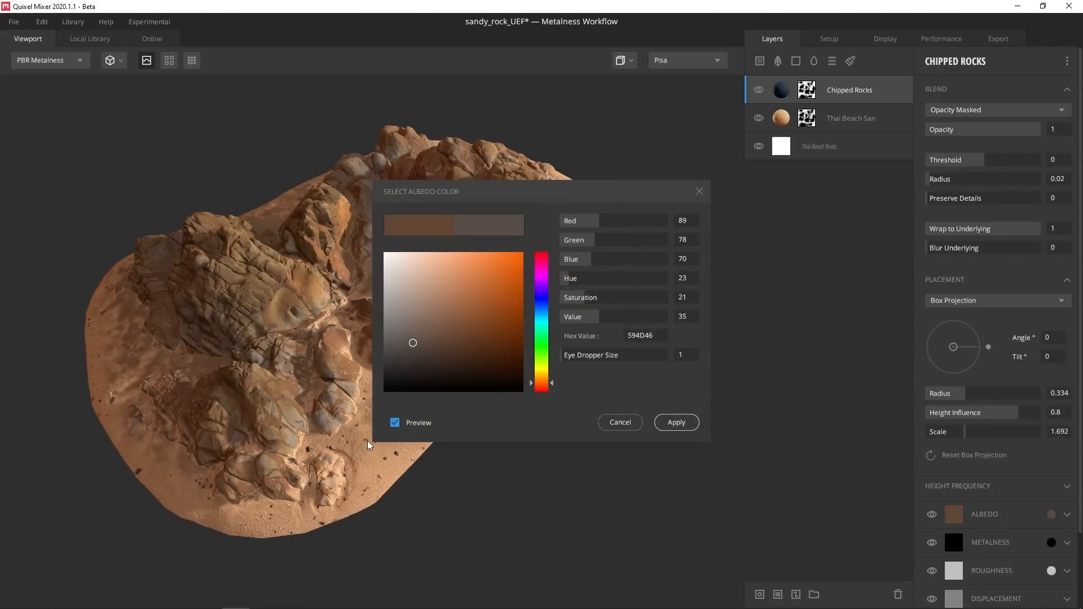
left_click_drag(511, 188, 555, 192)
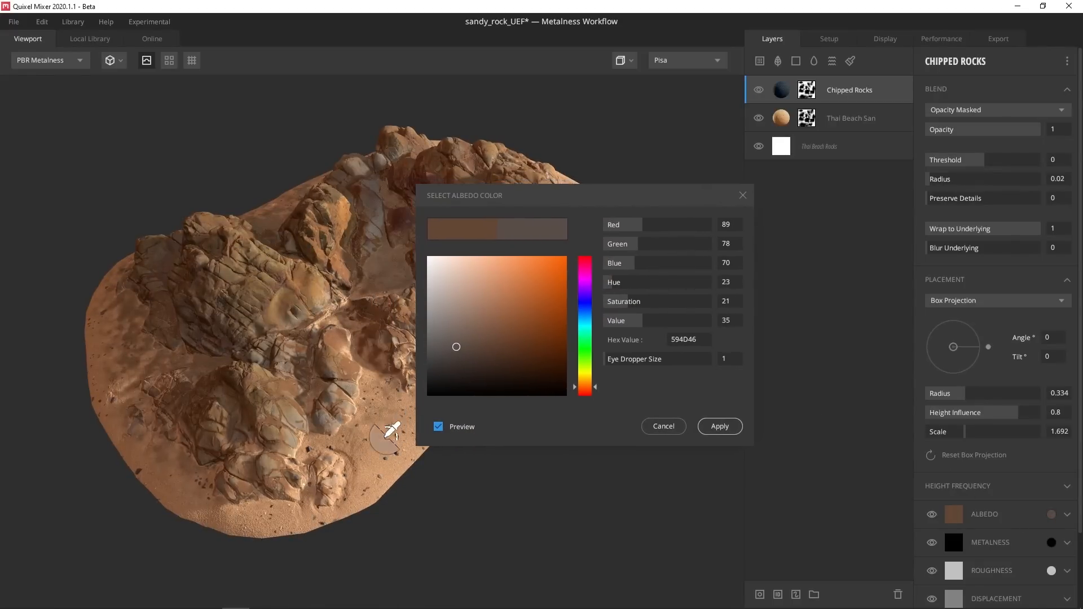
left_click(374, 455)
left_click_drag(496, 289, 509, 316)
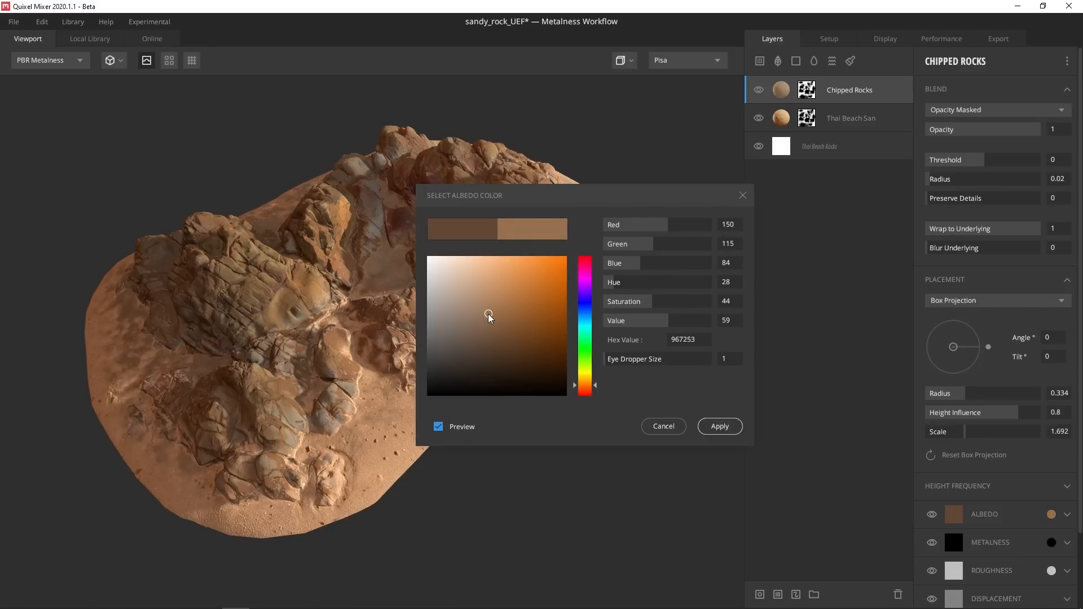
left_click(720, 426)
left_click_drag(361, 361, 621, 316)
Search the library for 'sea' and add the Plant Seaweed material as a layer
left_click(777, 61)
type("sea")
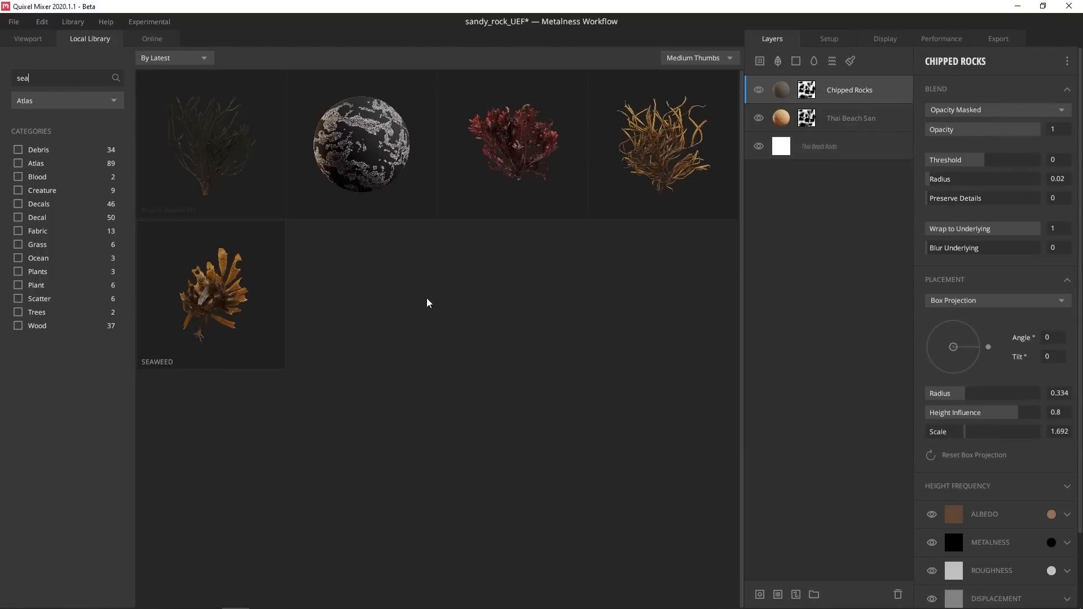
left_click(654, 150)
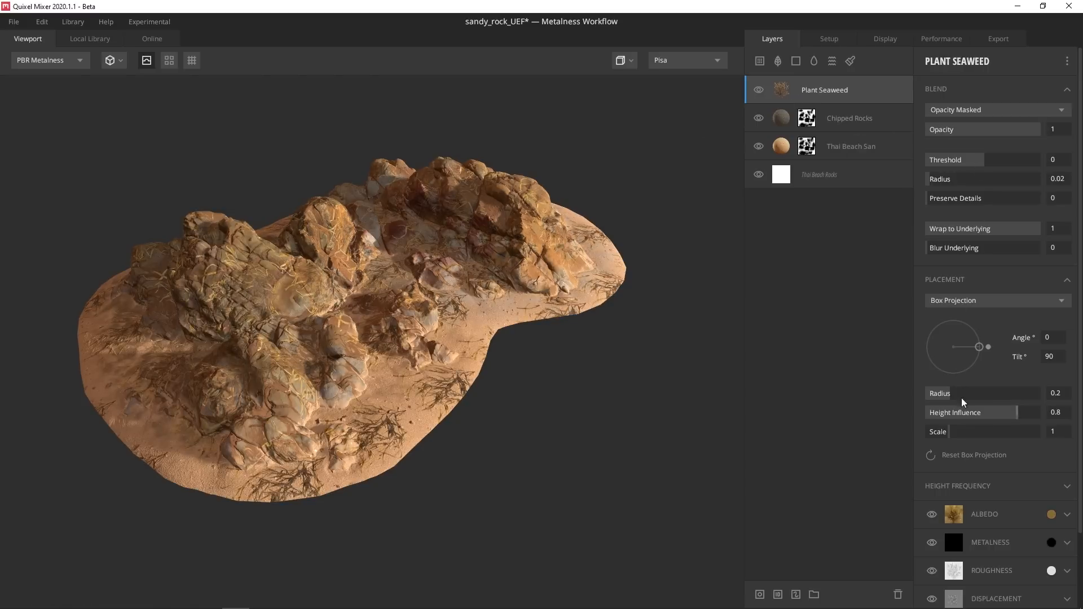
Switch the seaweed placement to Tiling with 2 repetitions and offset it horizontally
left_click(963, 300)
left_click(954, 317)
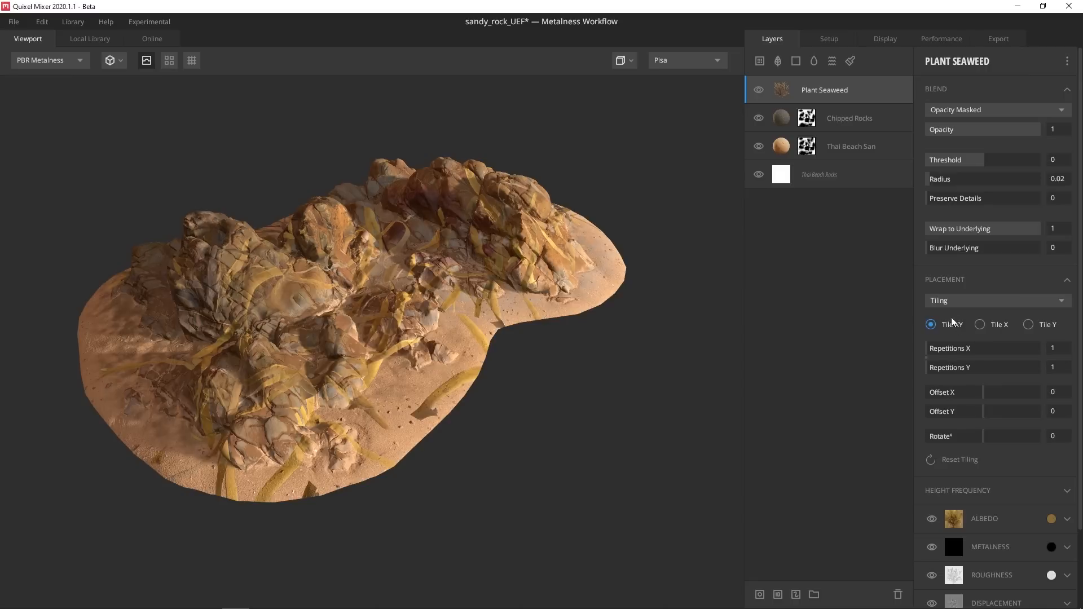
left_click(933, 354)
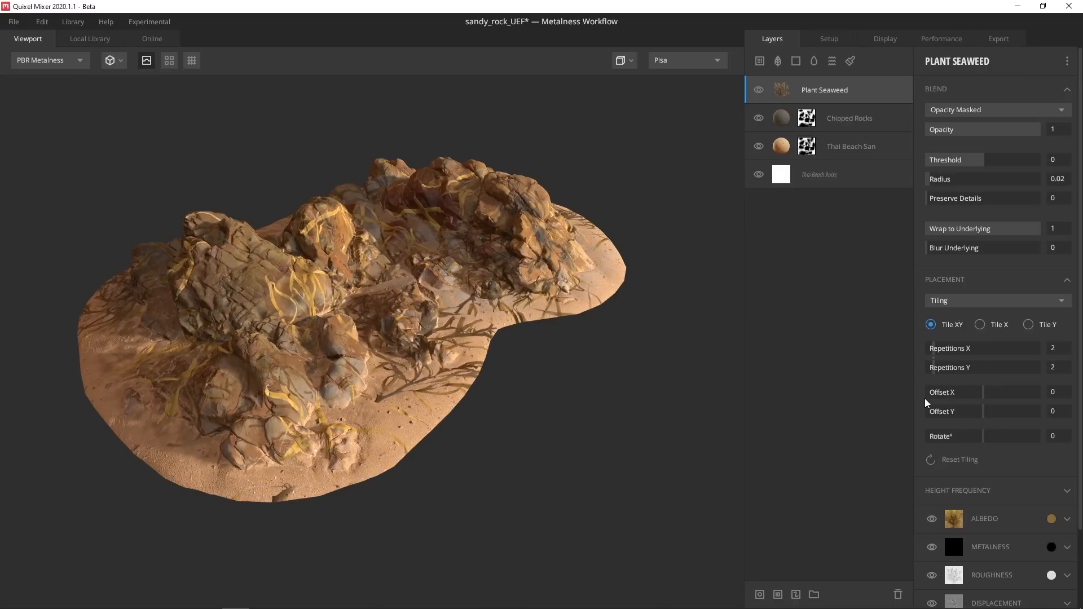
mouse_move(983, 395)
left_mouse_down()
mouse_move(957, 391)
mouse_move(974, 412)
mouse_move(958, 412)
mouse_move(974, 411)
mouse_move(964, 399)
left_mouse_up()
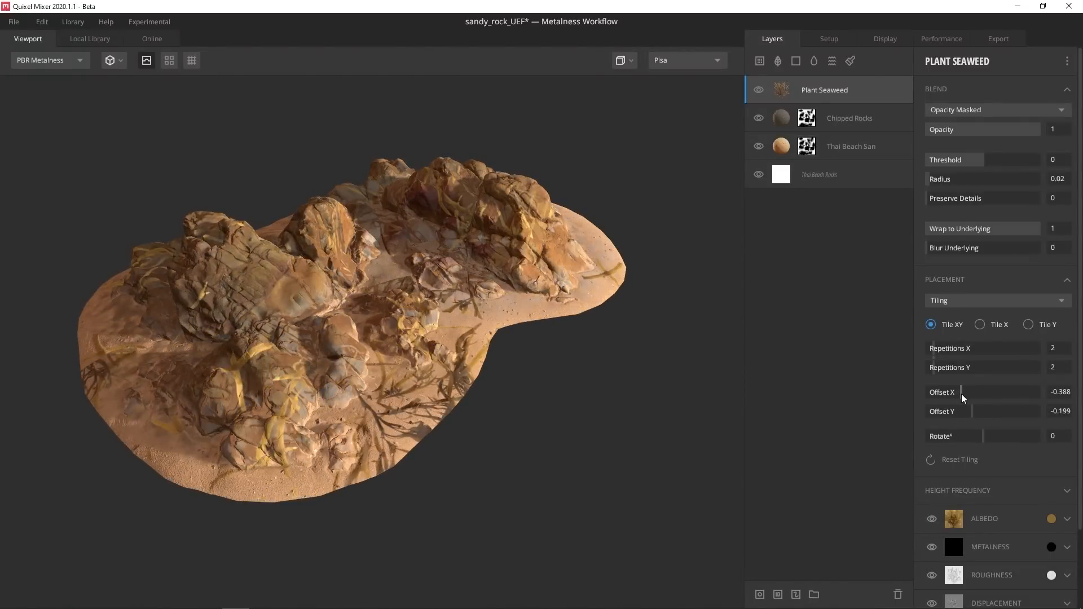
Mask the Plant Seaweed layer with an inverted Position Gradient and narrow its range
right_click(781, 97)
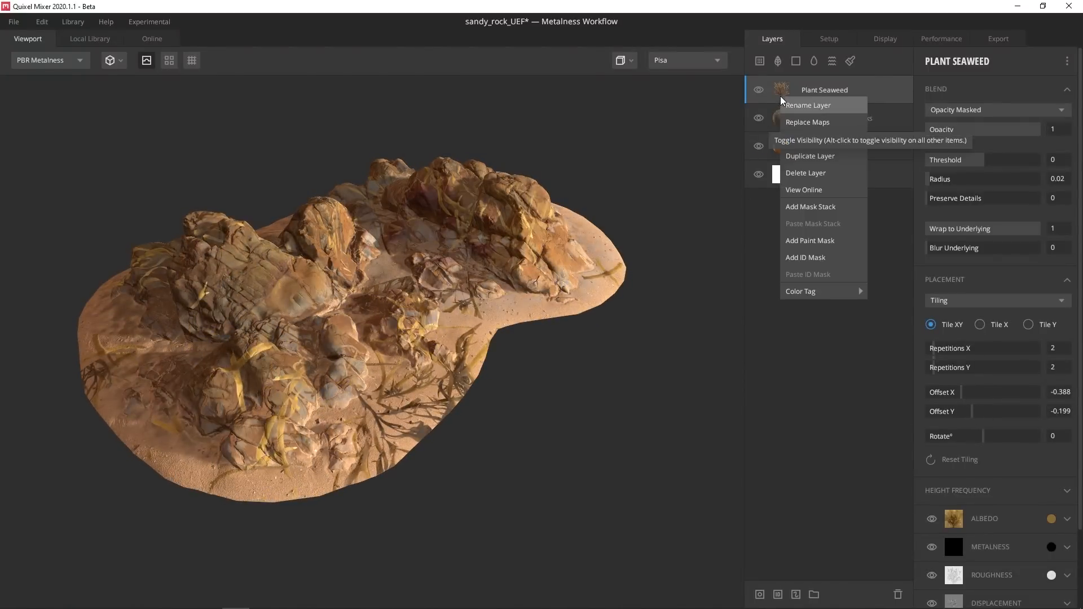
left_click(813, 205)
left_click(930, 60)
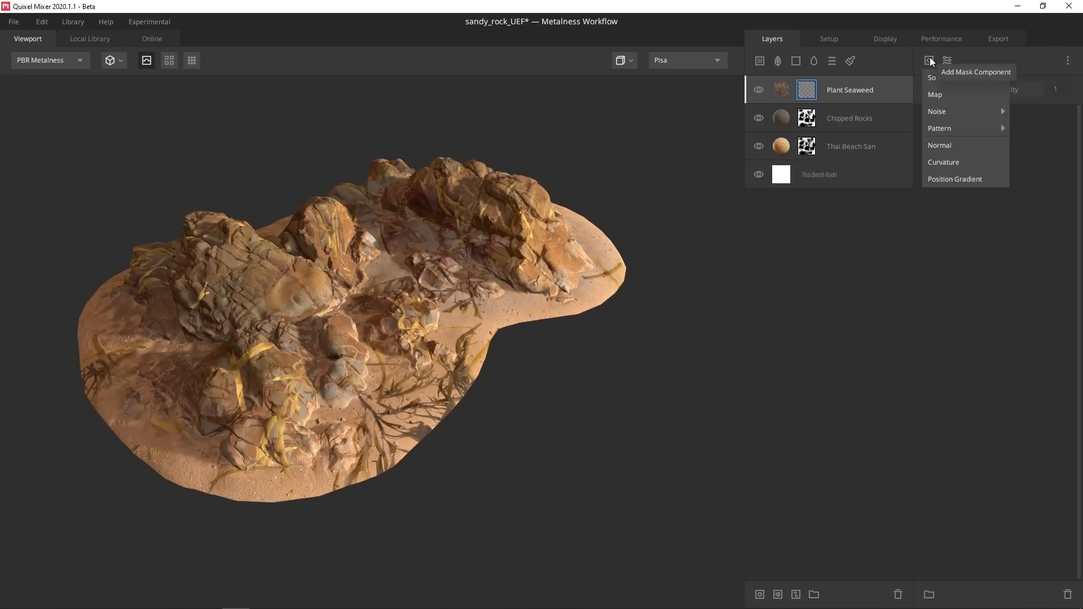
left_click(943, 178)
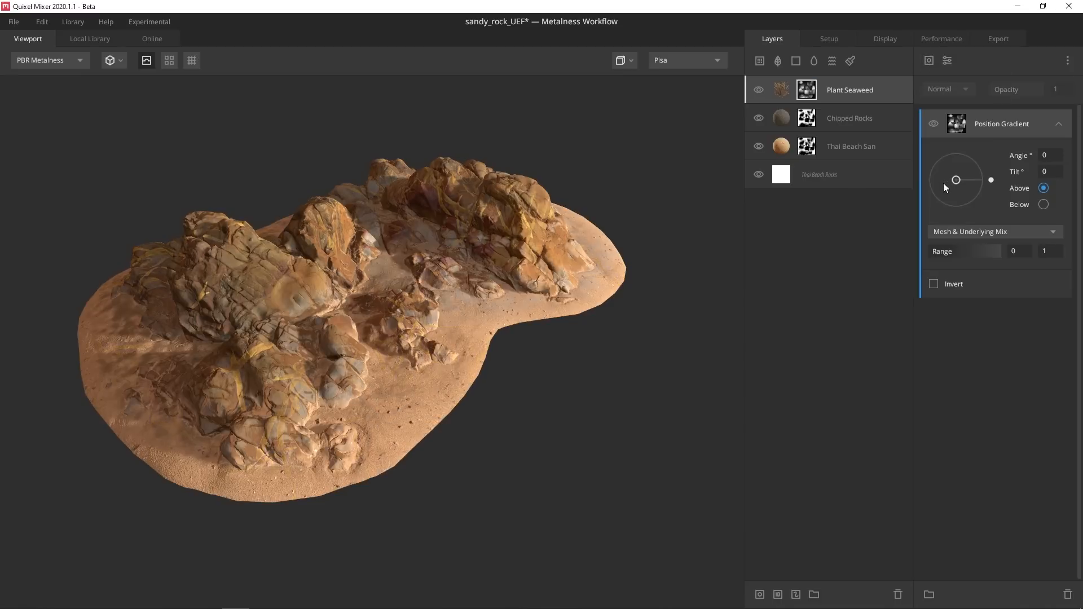
left_click(959, 126, "alt")
left_click(935, 284)
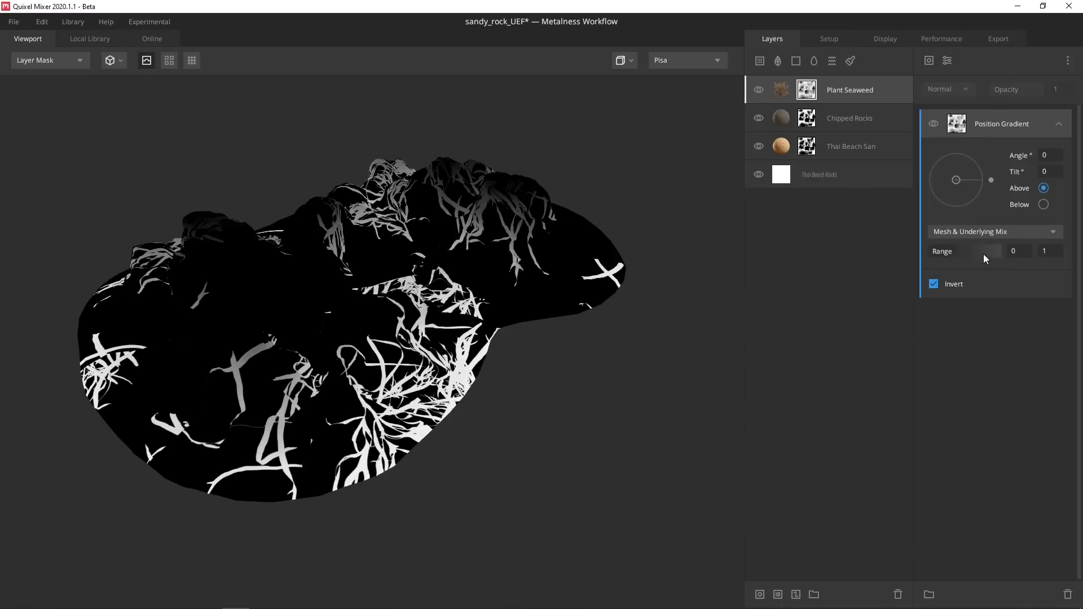
left_click_drag(981, 250, 937, 250)
key("m")
left_click_drag(424, 276, 768, 121)
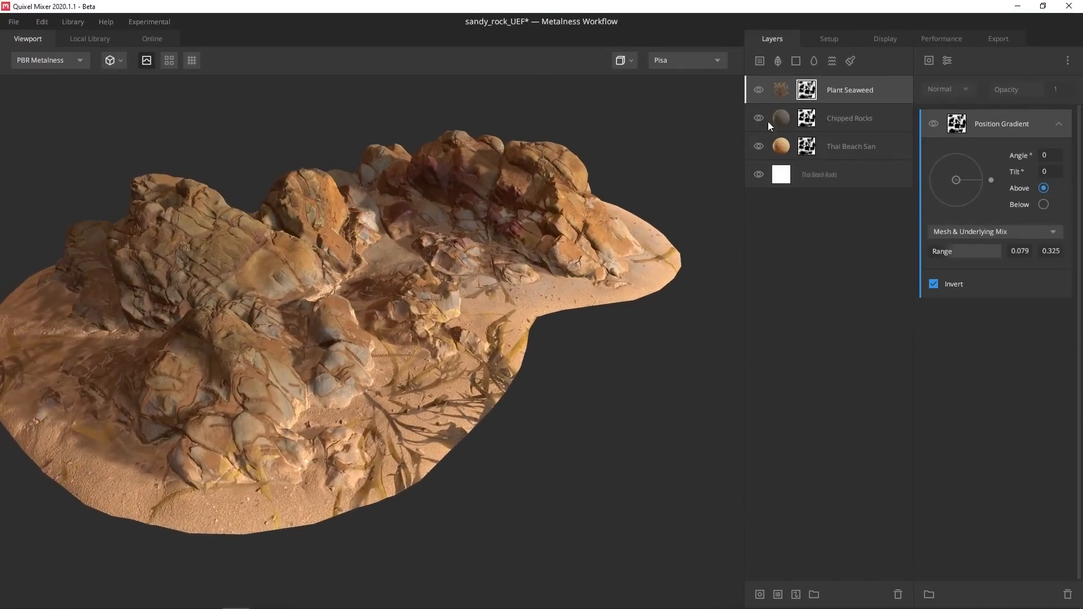
Blend the Plant Seaweed layer From Below at Threshold 0.05 with Offset X -0.403
left_click(846, 91)
left_click(953, 111)
left_click(972, 150)
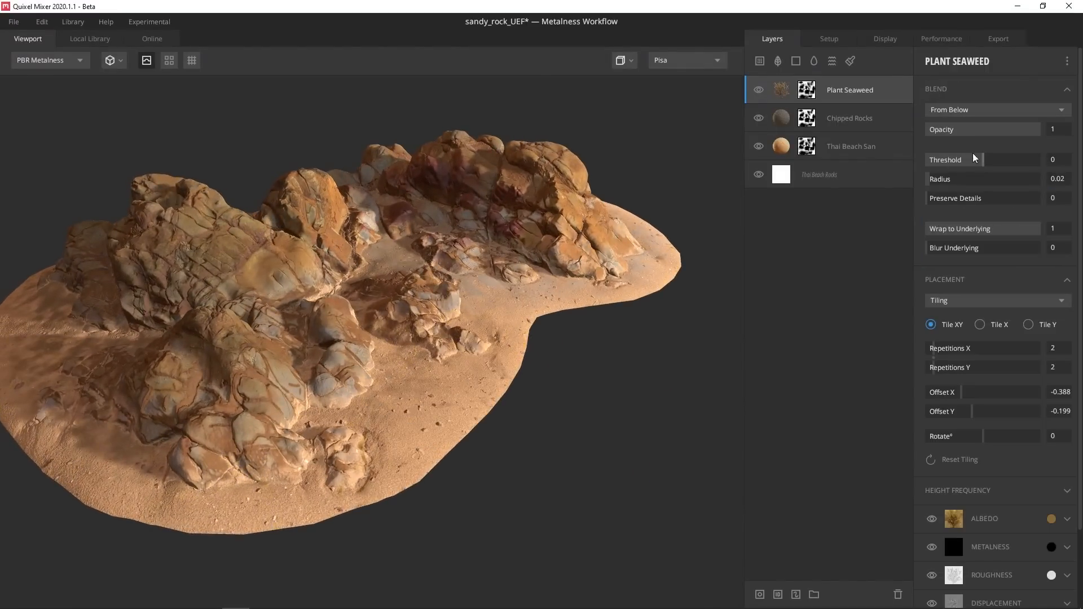
mouse_move(975, 158)
left_mouse_down()
mouse_move(996, 161)
mouse_move(984, 162)
left_mouse_up()
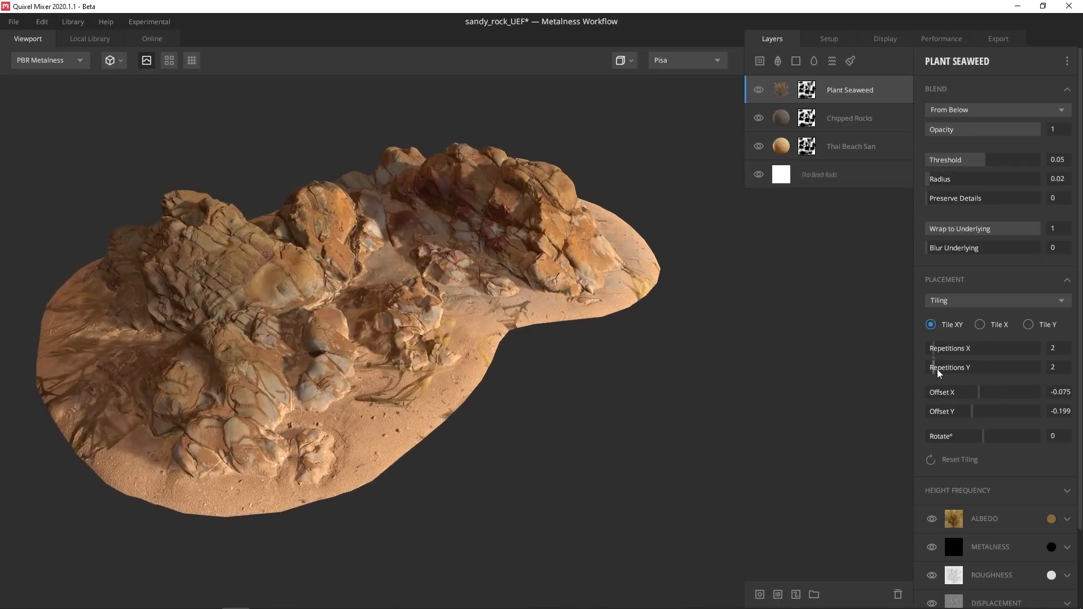
left_click_drag(979, 397, 963, 397)
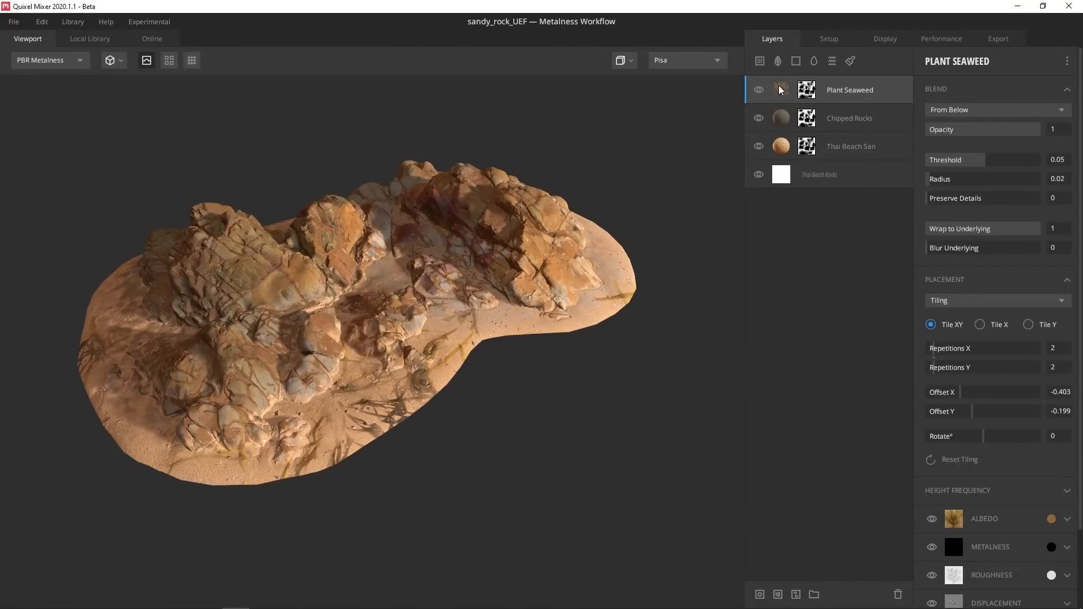
right_click(781, 89)
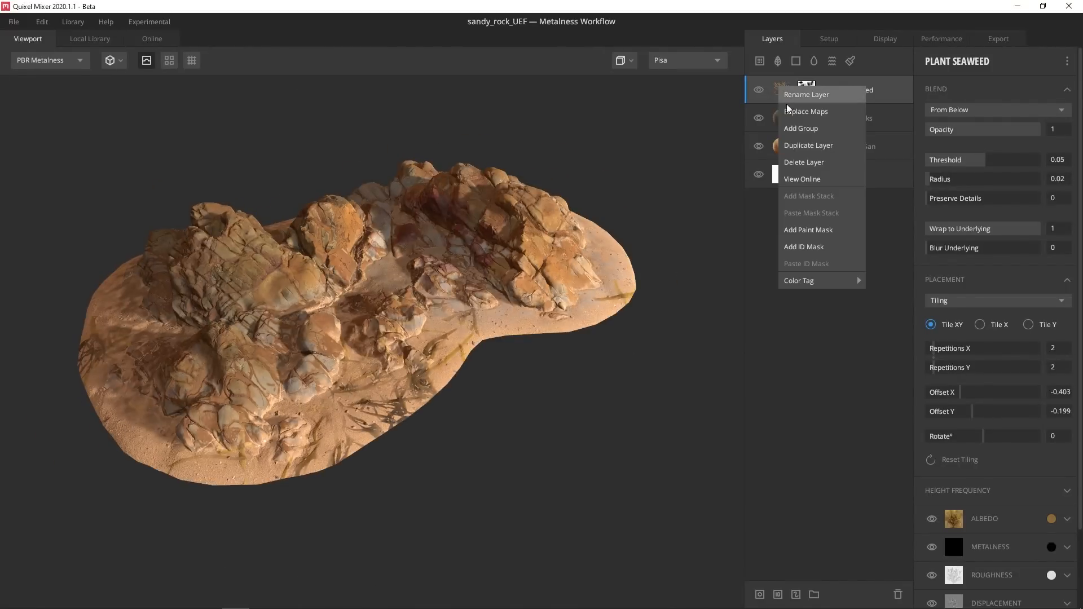
Add a paint mask to the Plant Seaweed layer and enlarge the brush
left_click(802, 229)
key("bracketright")
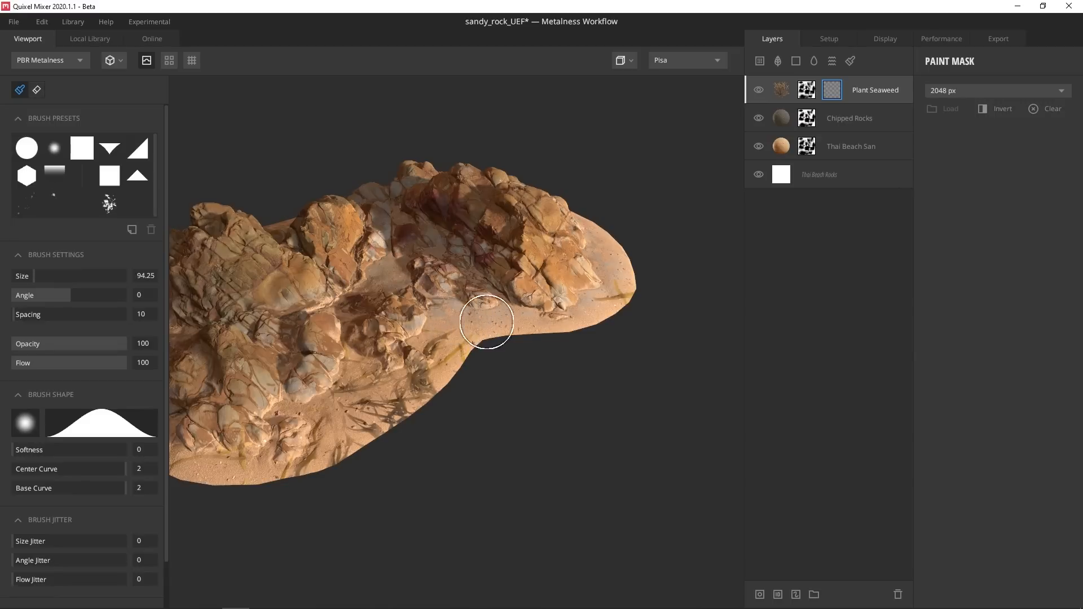
middle_click_drag(393, 421, 468, 422)
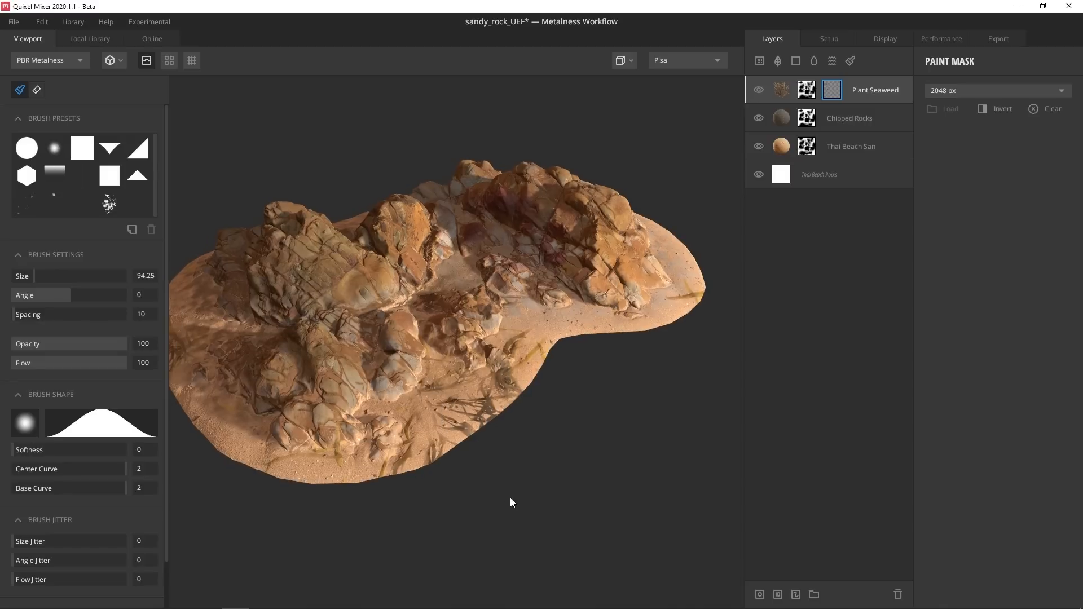
middle_click_drag(400, 409, 427, 408)
mouse_move(406, 361)
right_mouse_down("shift")
mouse_move(343, 340)
mouse_move(595, 329)
mouse_move(512, 336)
mouse_move(533, 335)
right_mouse_up("shift")
left_click_drag(570, 338, 593, 313, "alt")
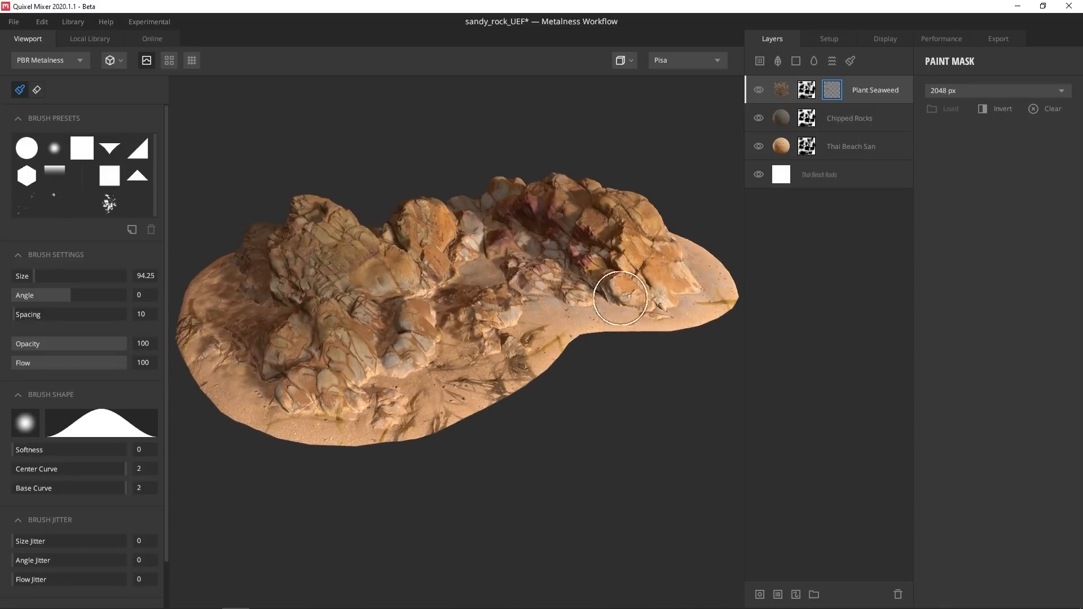
middle_click_drag(619, 310, 604, 348)
left_click_drag(605, 348, 620, 357, "alt")
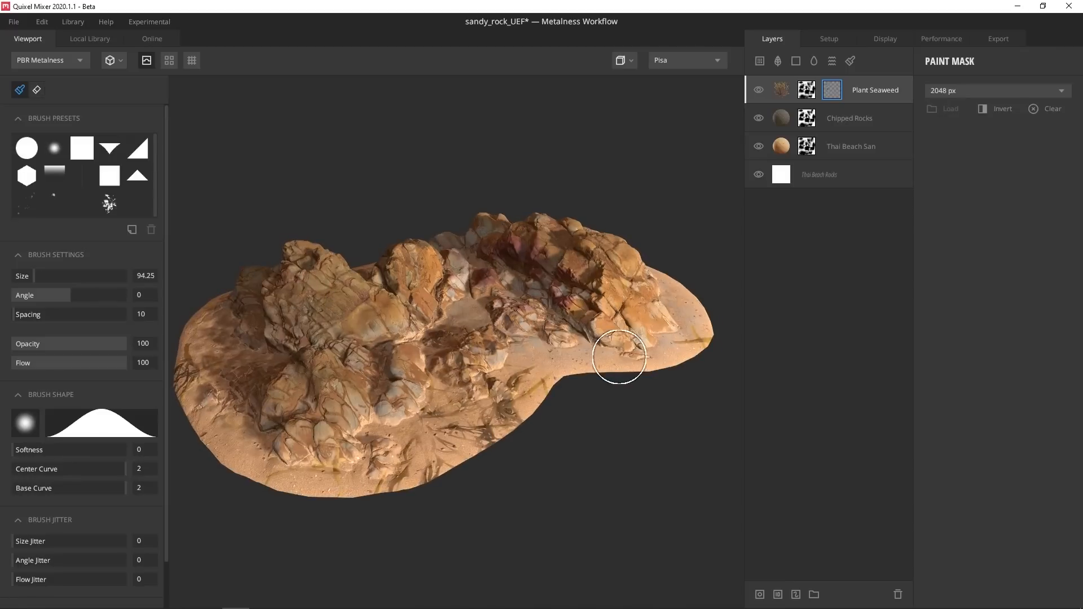
Save the sandy rock project
left_click(780, 90)
left_click(14, 21)
left_click(32, 91)
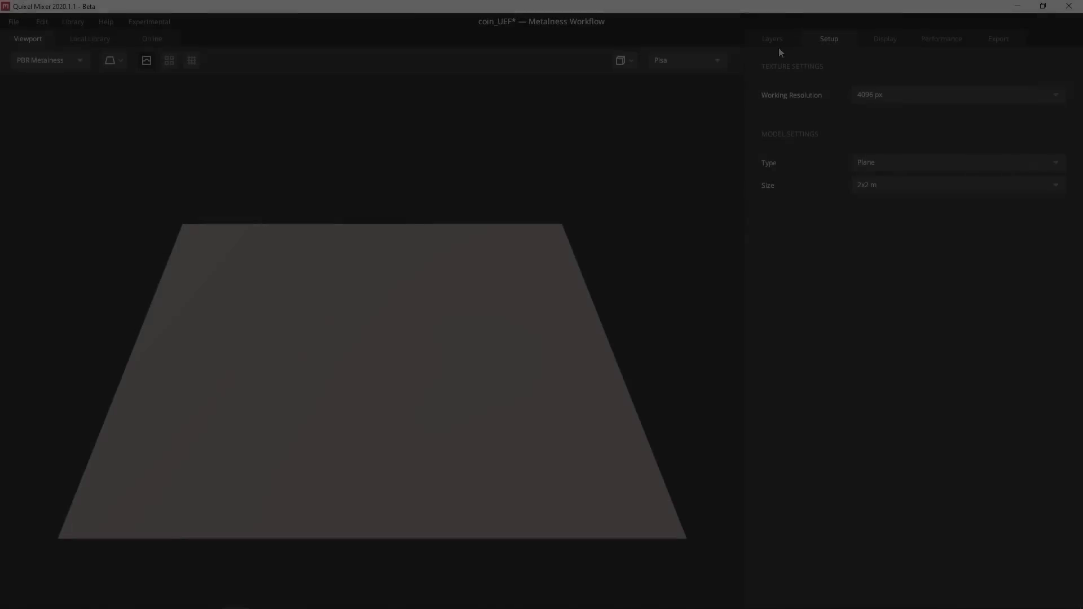
Set the model type to 3D Asset, load Old Coin from the Local Library, and orbit around it
left_click(869, 161)
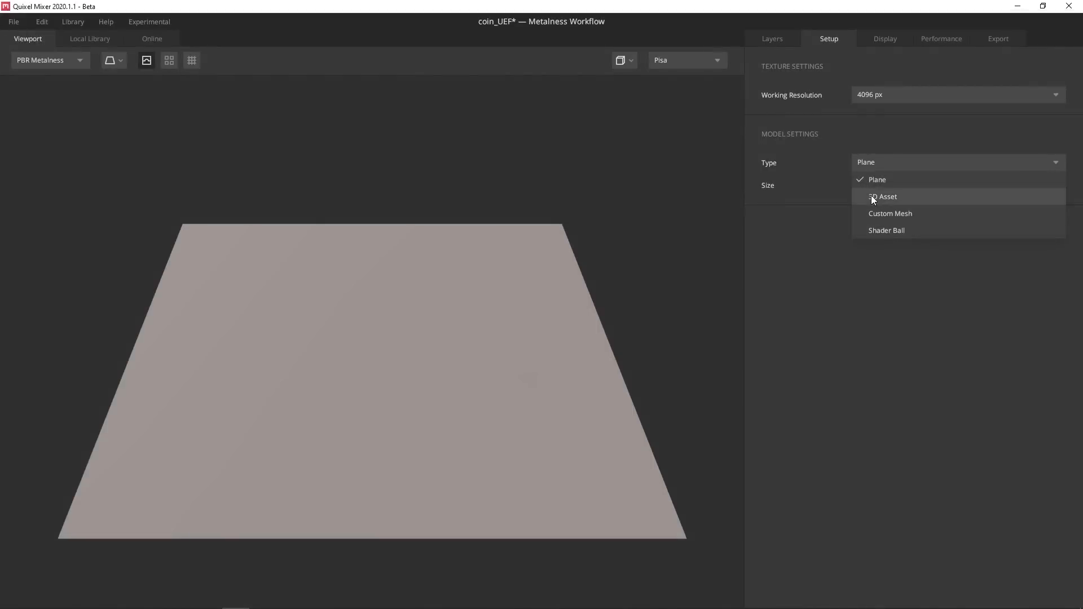
left_click(872, 195)
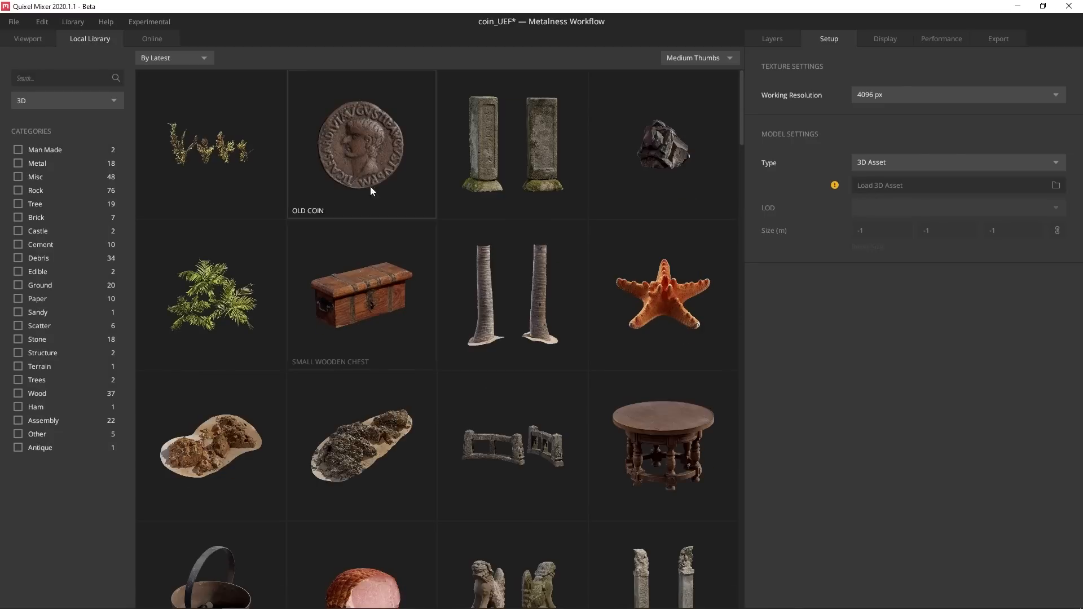
left_click(368, 151)
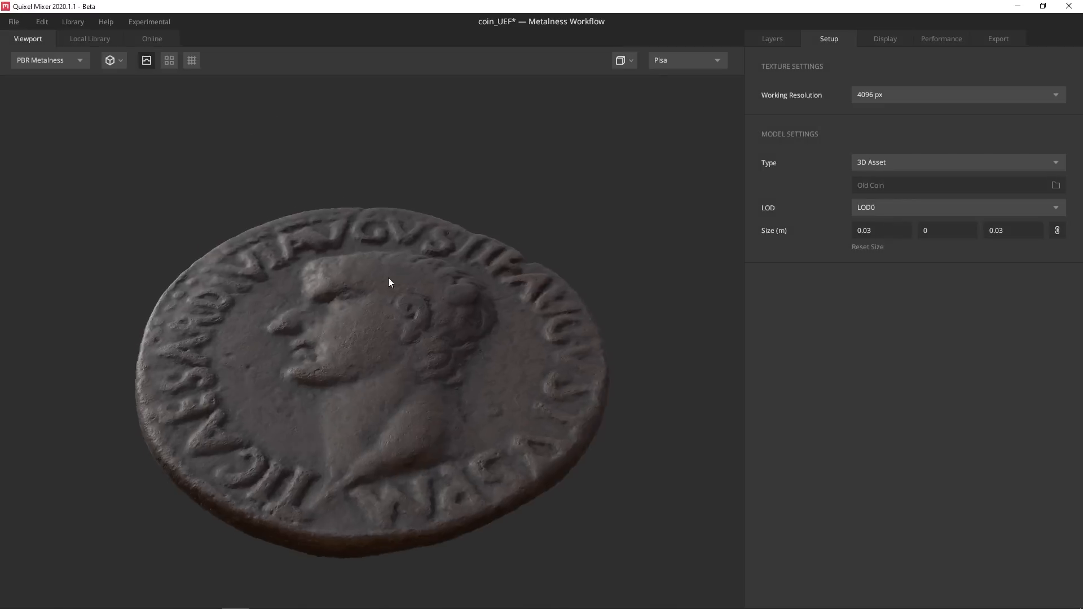
mouse_move(388, 277)
left_mouse_down()
mouse_move(350, 282)
mouse_move(393, 290)
mouse_move(395, 277)
left_mouse_up()
scroll(394, 290, "down", 3)
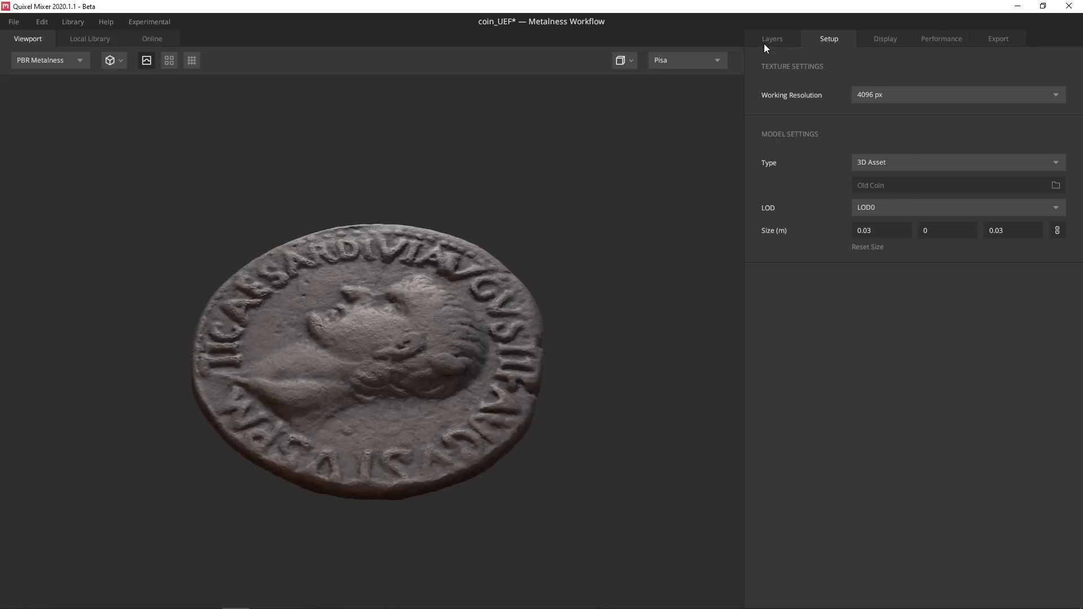
Search the library for 'gold' and add GOLD (AU) as the coin's base layer
left_click(764, 43)
left_click(90, 39)
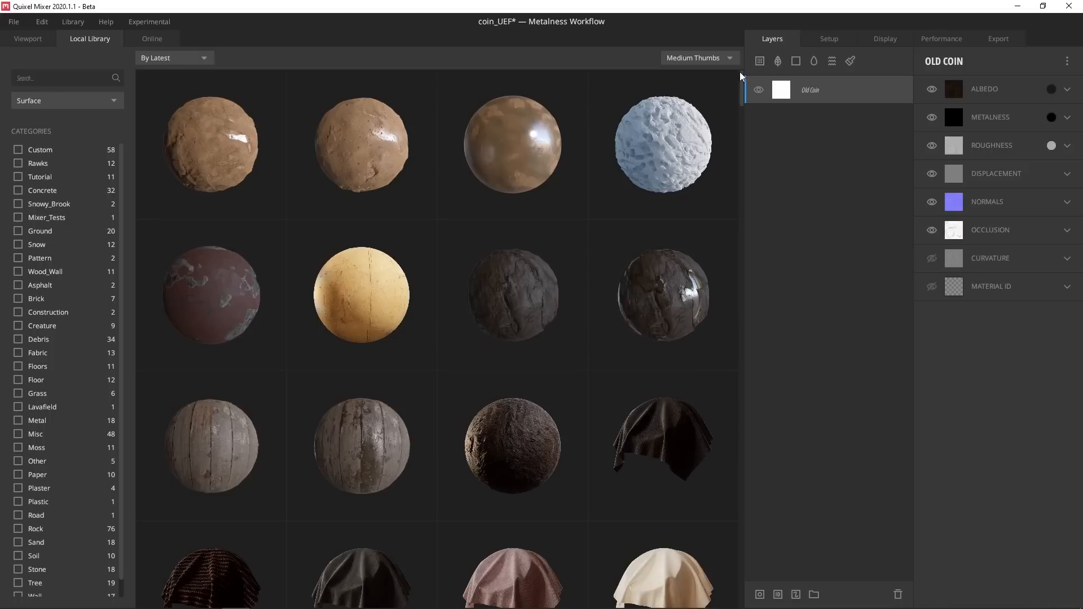
type("gold")
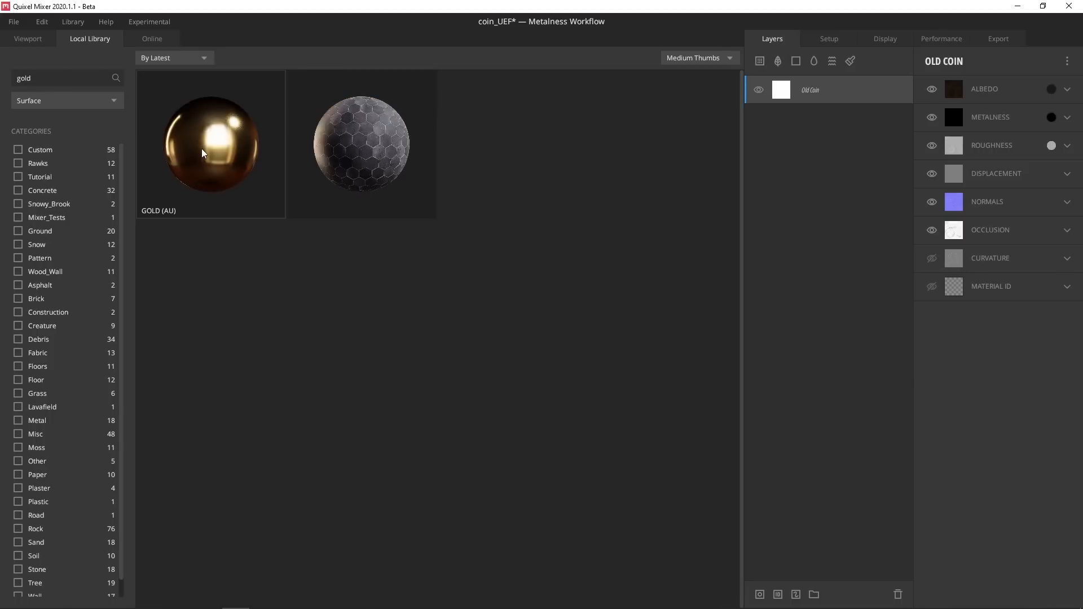
left_click(206, 151)
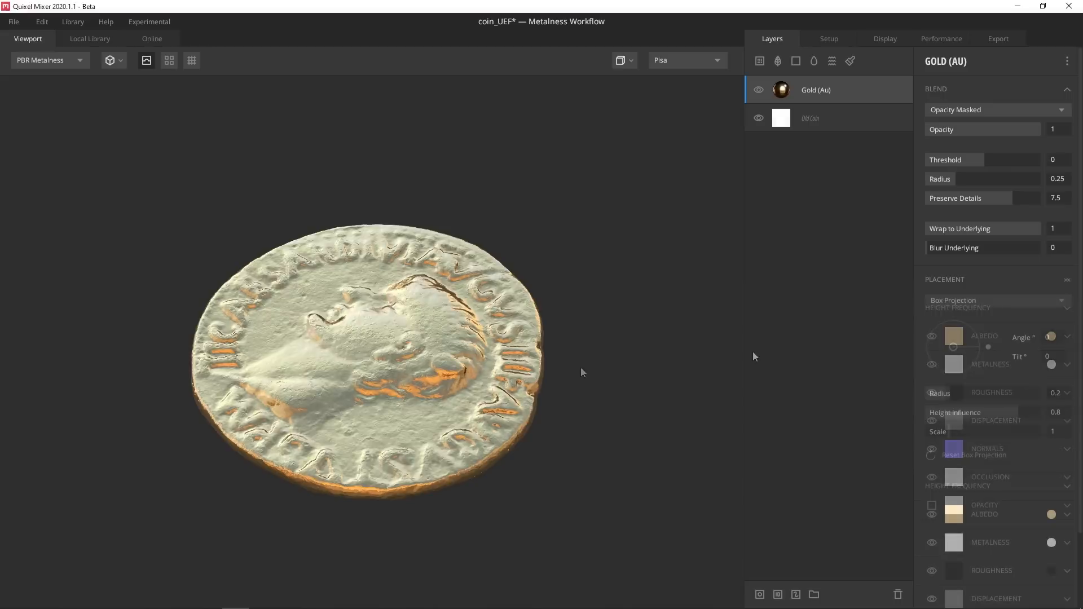
Add a Scratched Painted Metal imperfection layer, preview roughness, and set its scale to 0.125
left_click(90, 38)
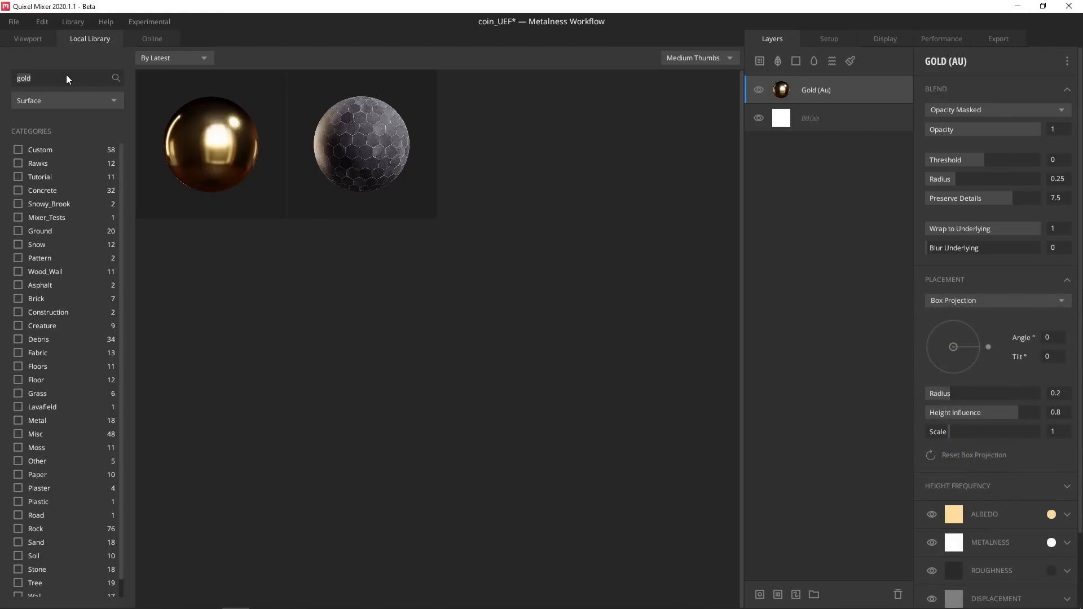
left_click(56, 100)
left_click(48, 187)
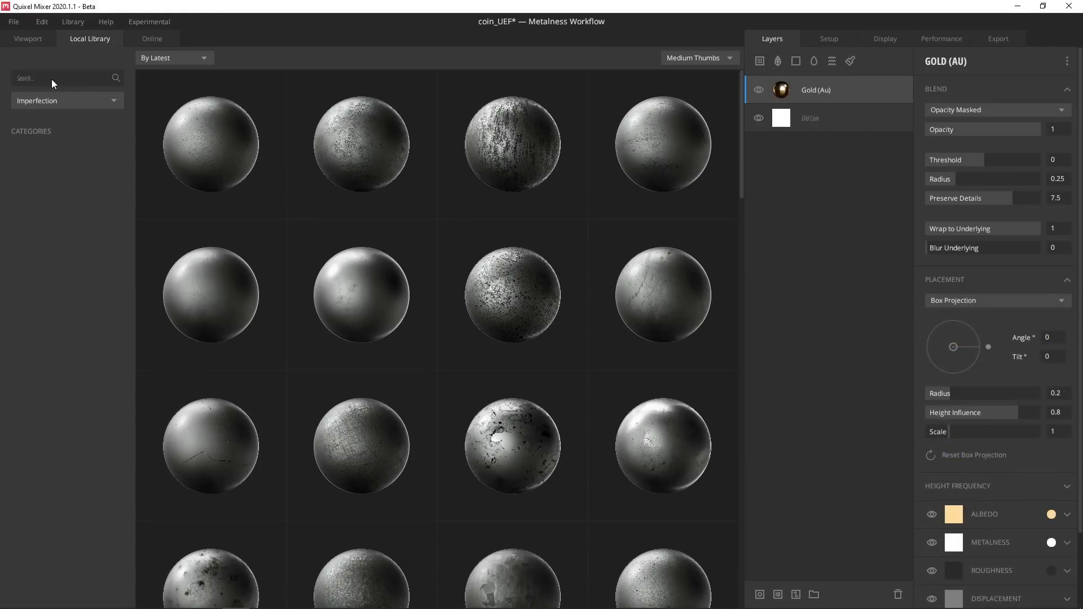
left_click(51, 79)
scroll(395, 452, "down", 1)
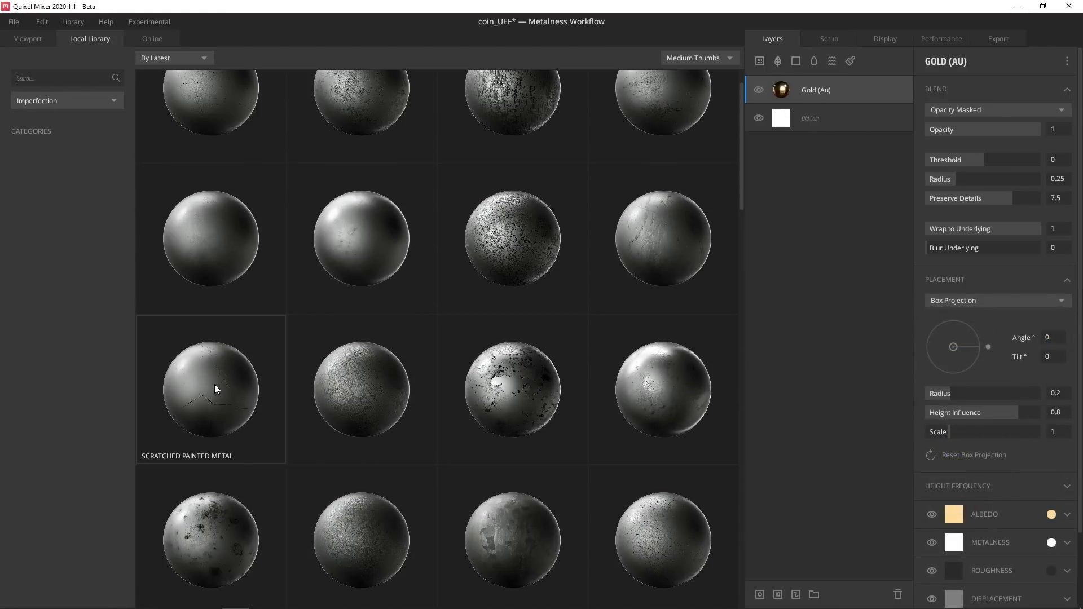
left_click(215, 386)
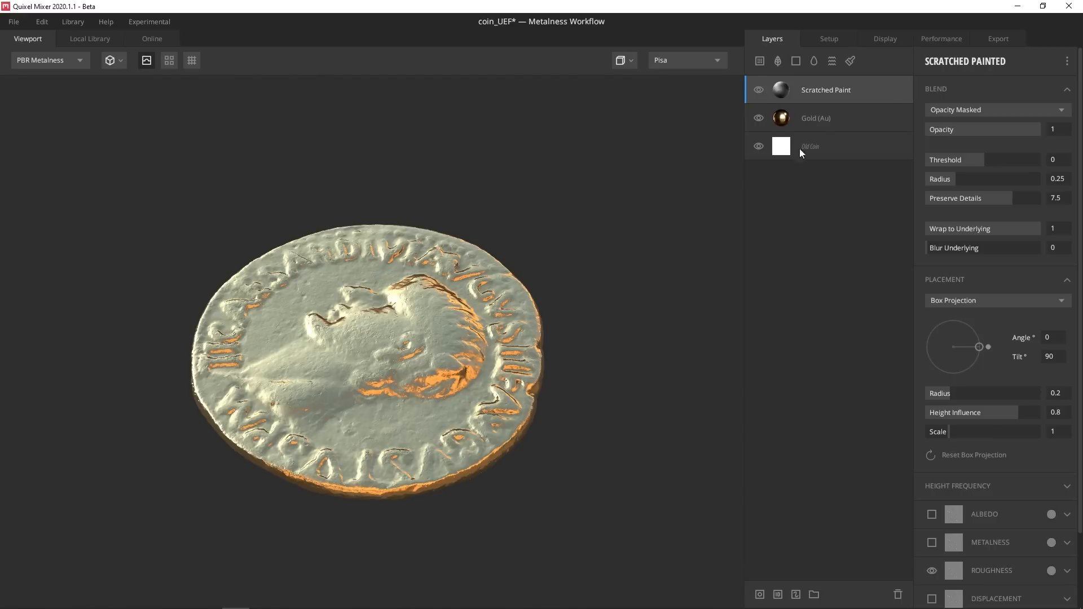
key("c")
key("c")
key("c")
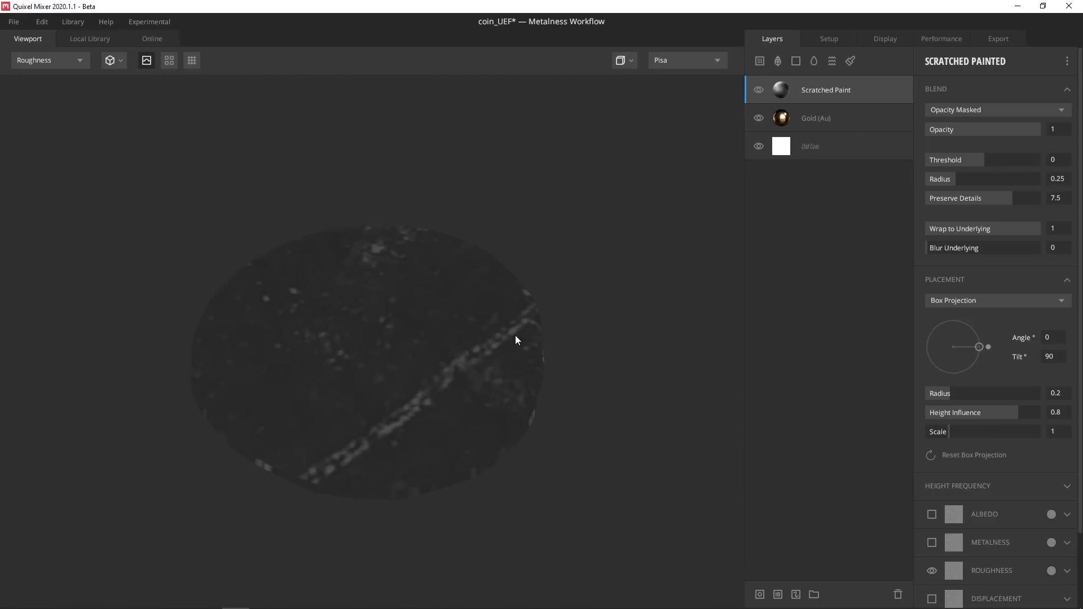
left_click_drag(947, 433, 930, 434)
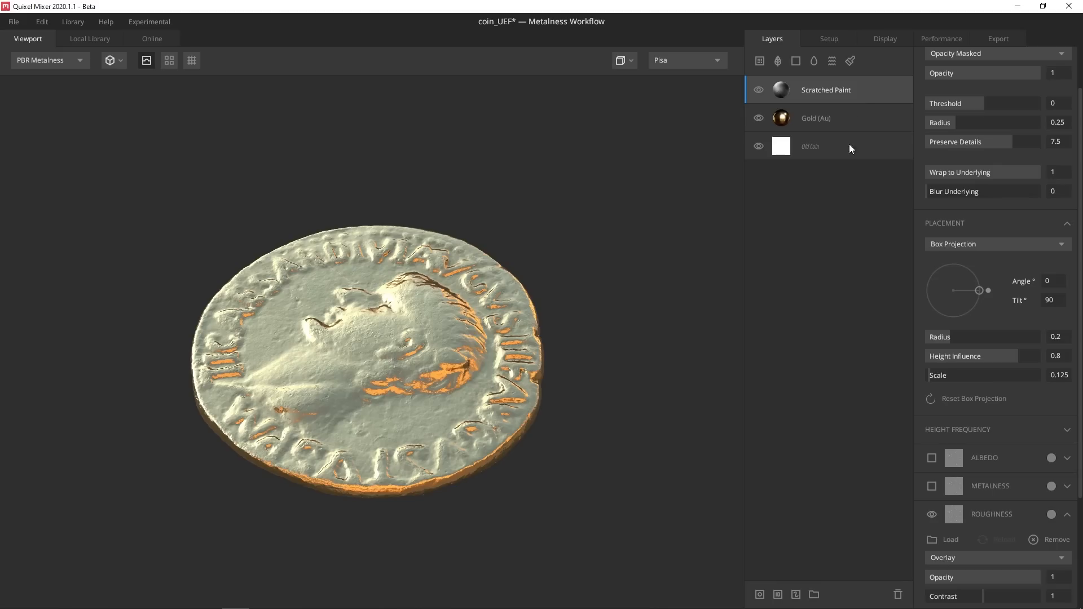
left_click(759, 60)
Search the library for 'dirt' and add Sand Debris as a new layer
left_click(44, 76)
type("dirt")
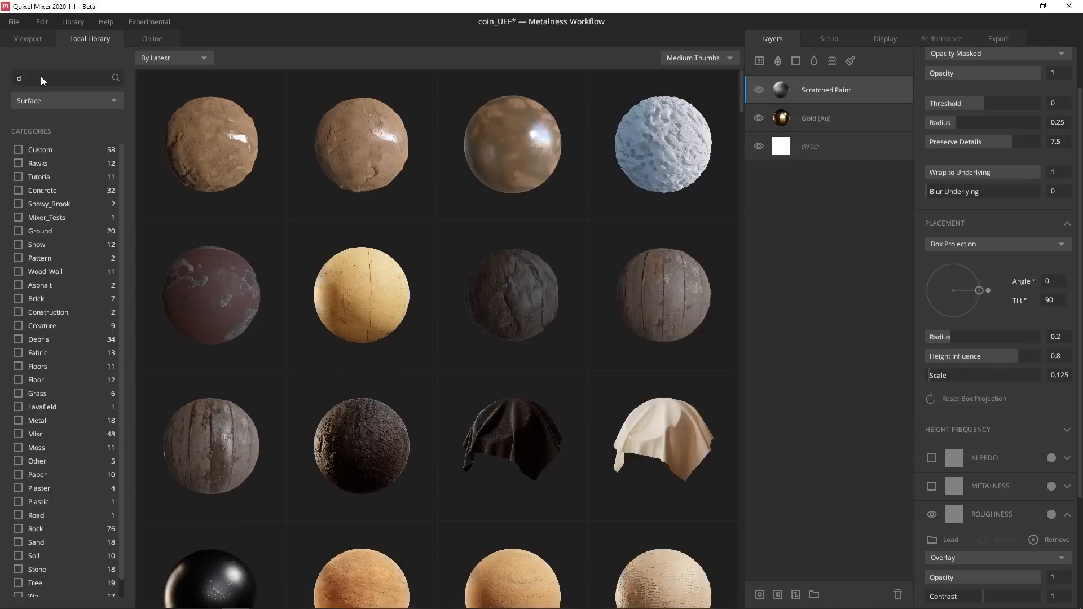
key("BackSpace")
key("BackSpace")
key("BackSpace")
key("BackSpace")
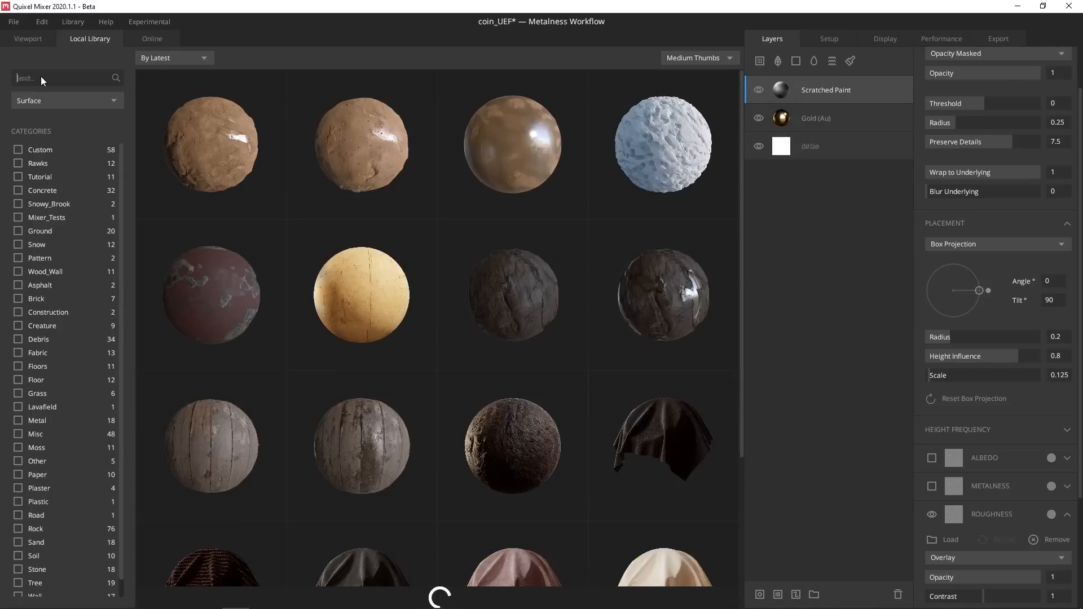
type("dustdl")
key("BackSpace")
key("BackSpace")
key("BackSpace")
key("BackSpace")
key("BackSpace")
key("BackSpace")
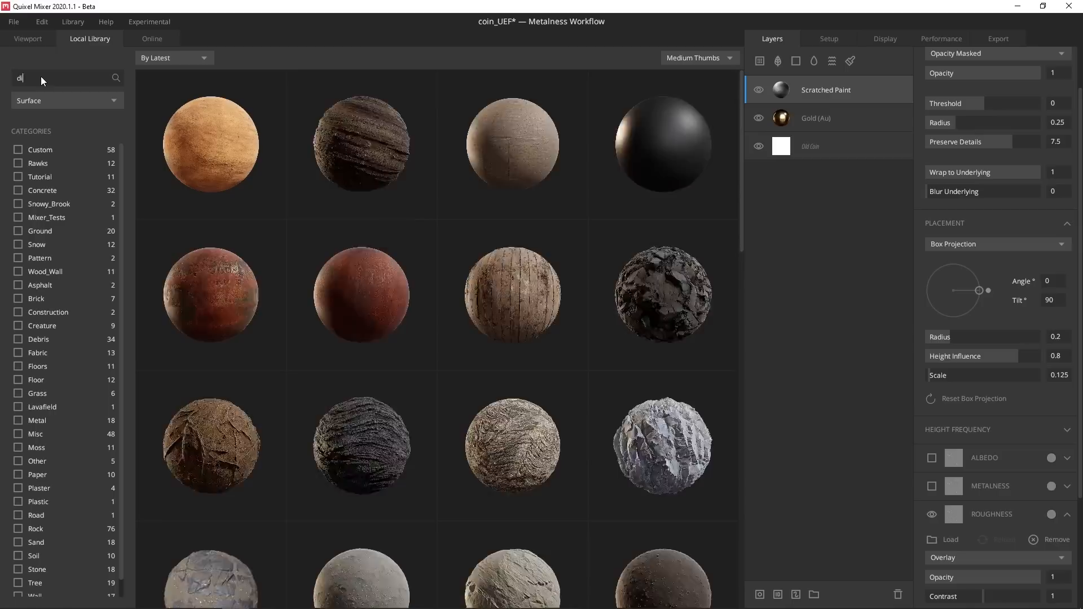
type("dirt")
scroll(348, 292, "down", 7)
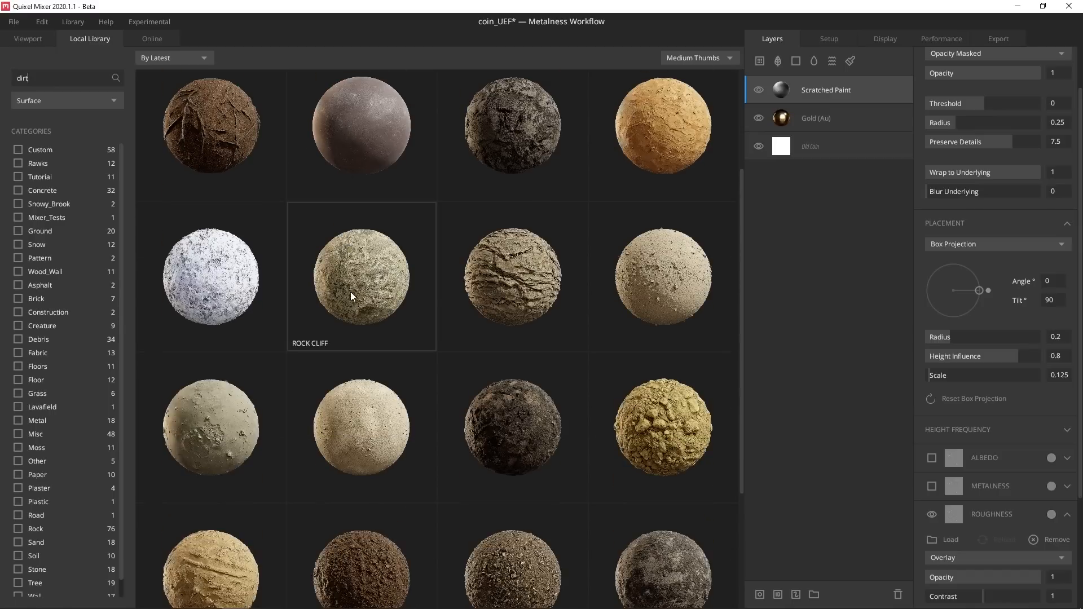
scroll(351, 299, "up", 7)
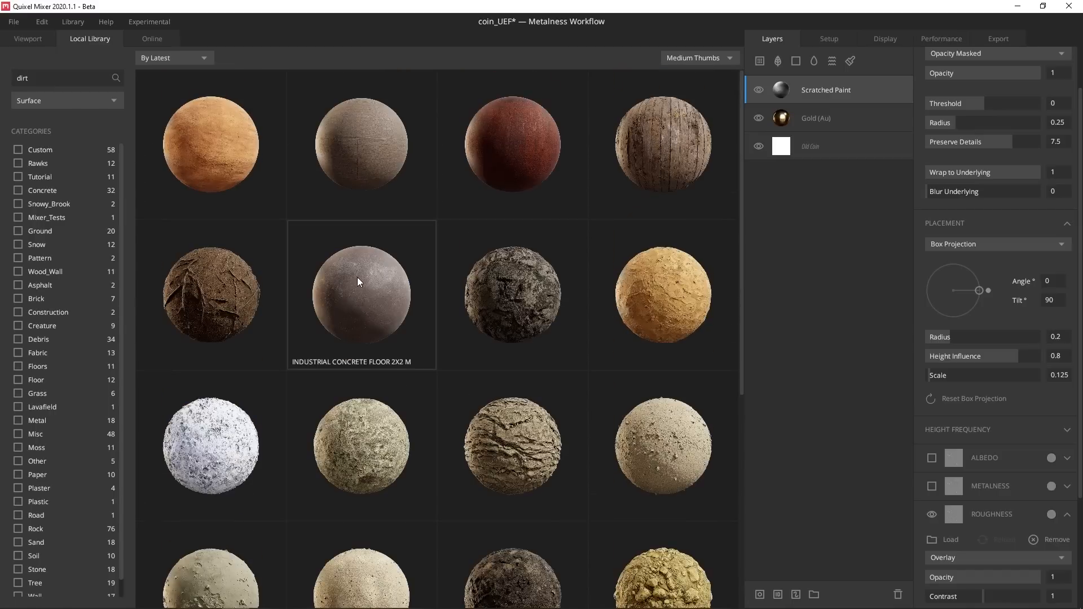
scroll(359, 350, "down", 3)
left_click(362, 435)
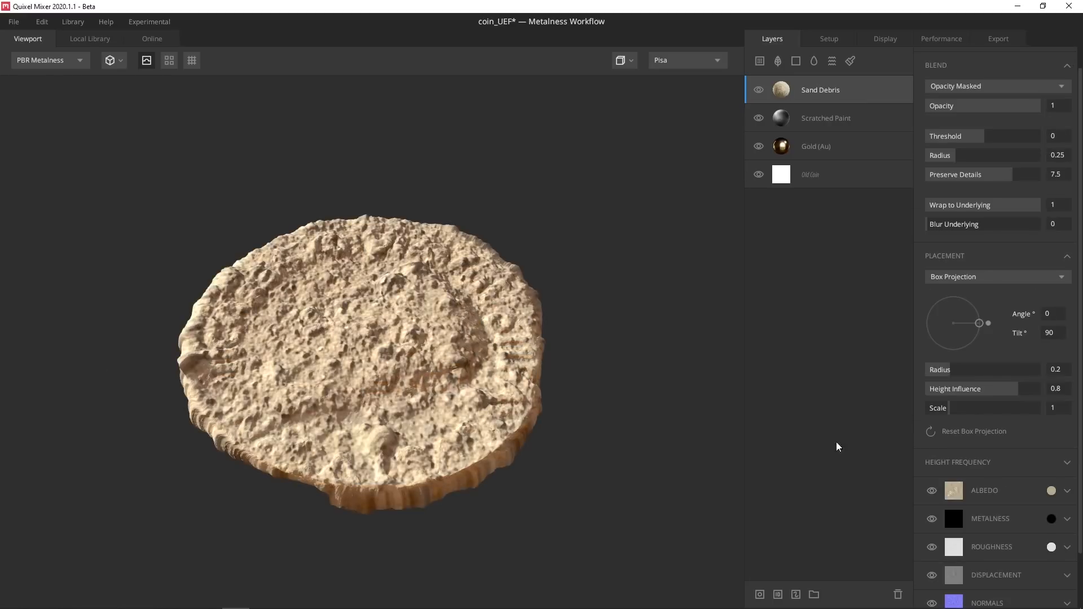
Set the Sand Debris scale to 0.125 and darken its albedo colour to 6E624B
left_click_drag(950, 410, 931, 414)
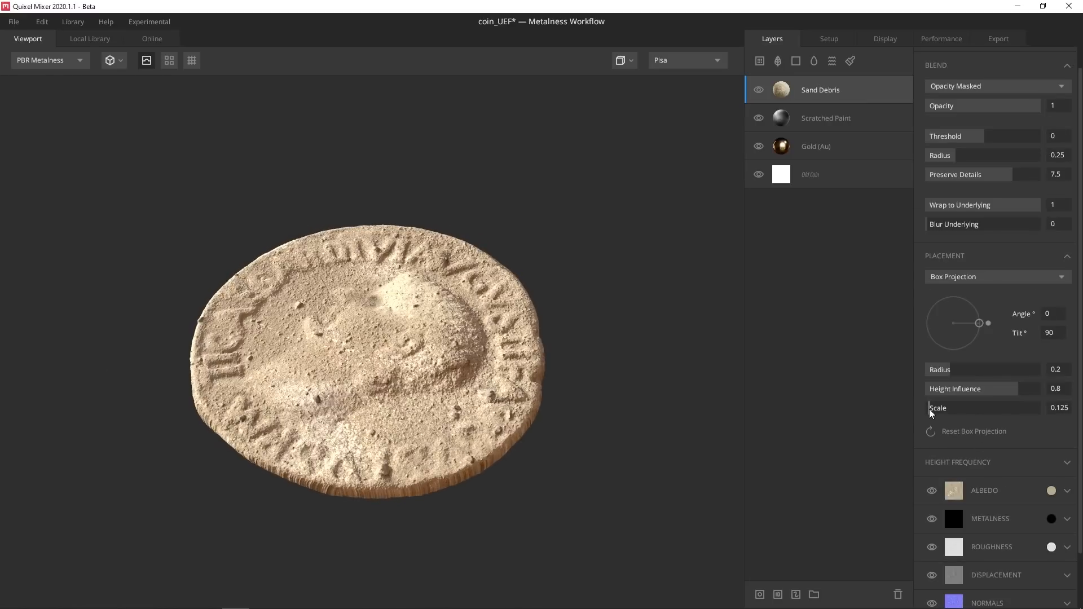
left_click(1052, 490)
left_click_drag(416, 286, 430, 334)
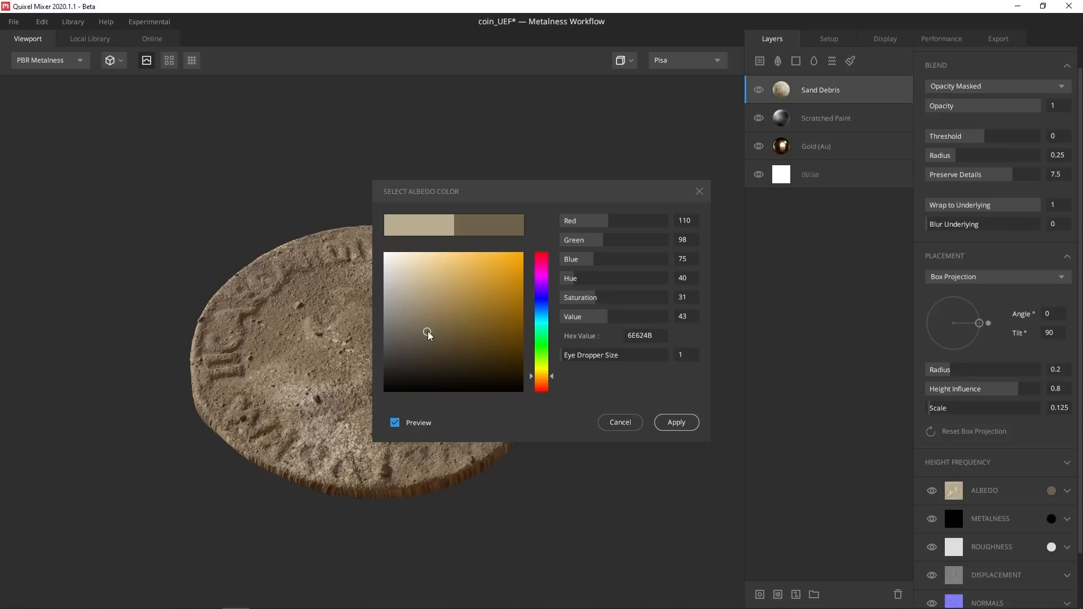
Apply the darker sand colour and mask Sand Debris with an inverted Curvature component
left_click(675, 354)
right_click(867, 91)
left_click(820, 182)
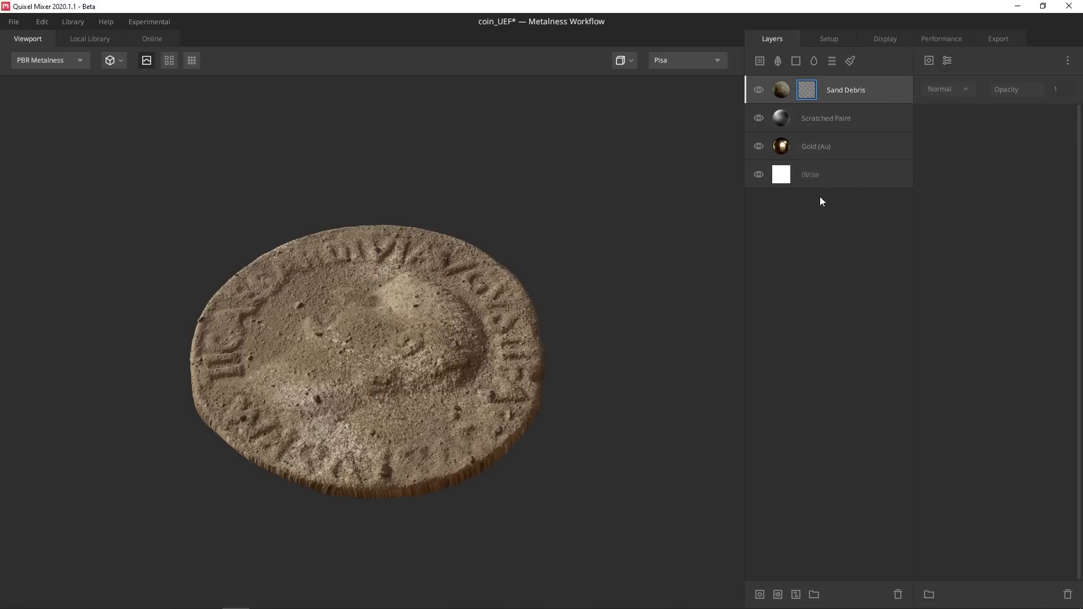
left_click(947, 61)
left_click(952, 150)
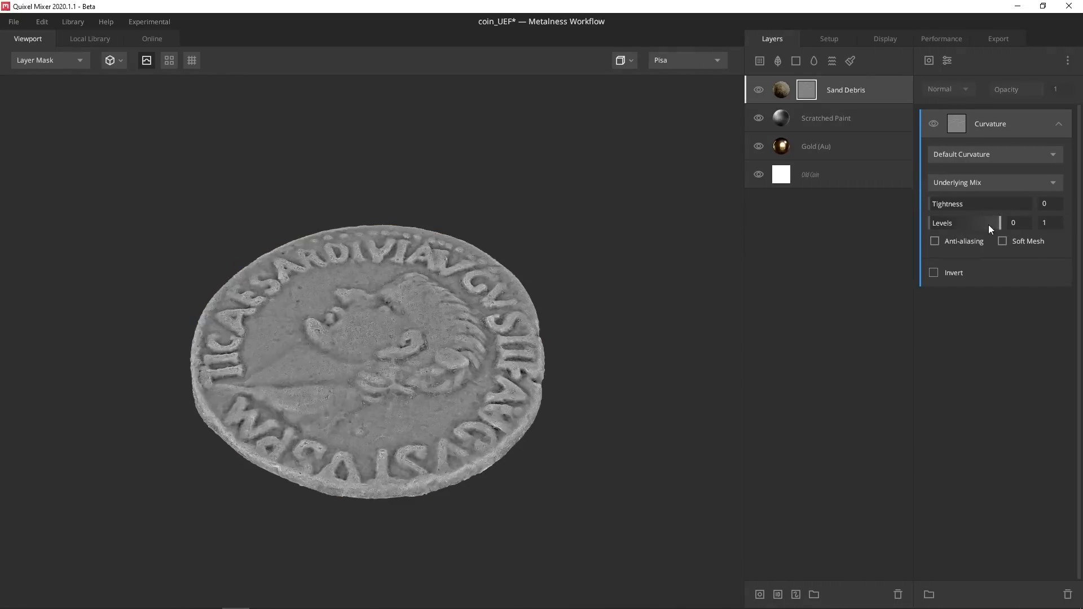
left_click_drag(940, 222, 926, 247)
left_click(934, 272)
scroll(565, 305, "up", 1)
left_click(783, 96)
Keep Blur Underlying at 0 and refine the curvature mask Levels to 0.532–0.611
right_click_drag(554, 267, 429, 283, "shift")
left_click_drag(570, 389, 632, 227, "alt")
left_click(805, 91)
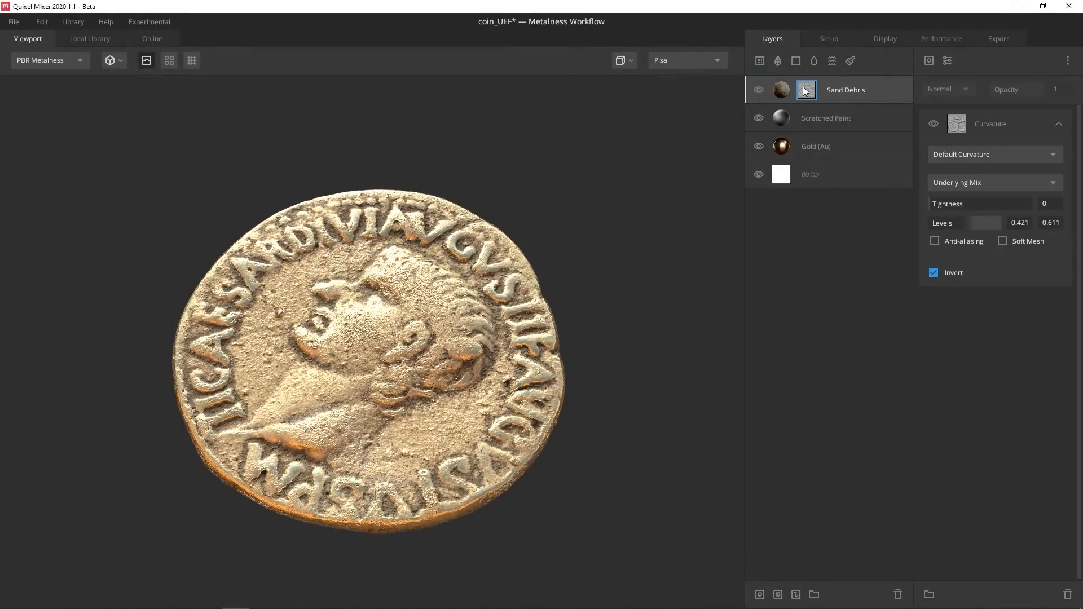
left_click(758, 90)
left_click(759, 90)
left_click(808, 92)
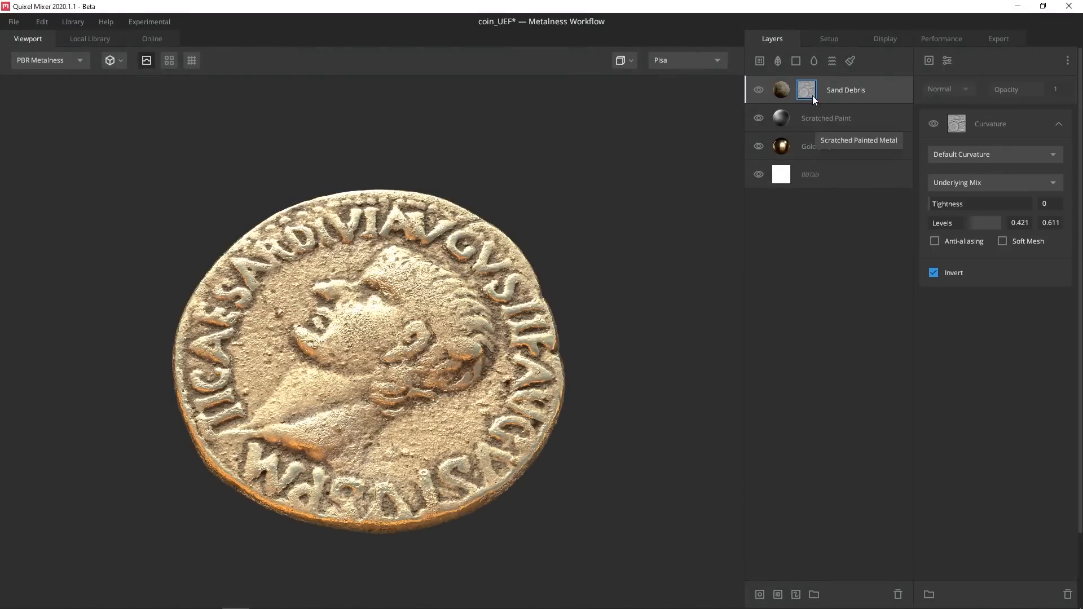
left_click(804, 93)
left_click_drag(961, 226, 967, 222)
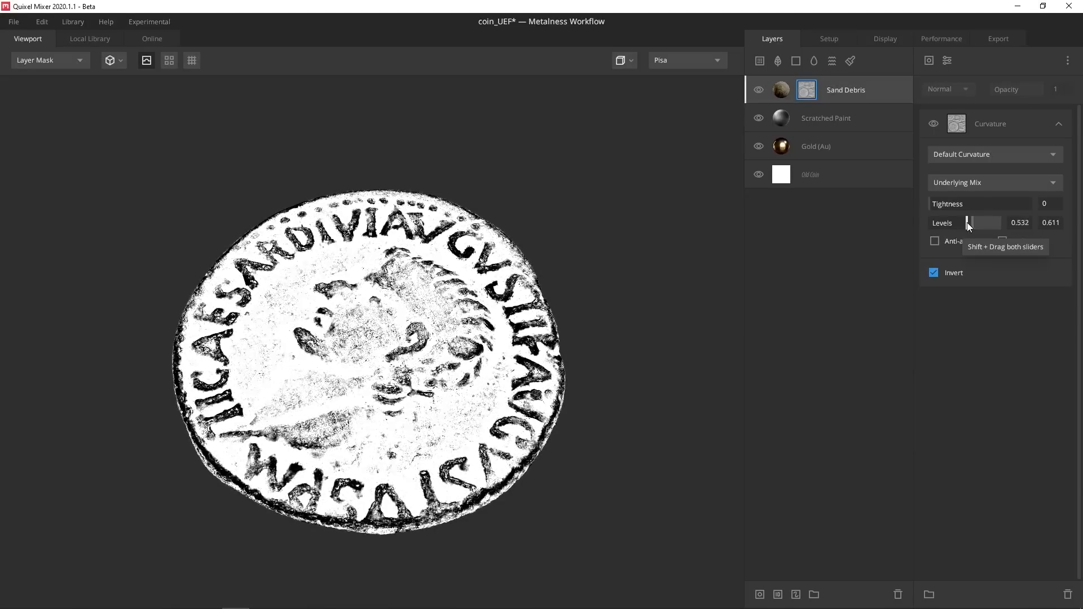
left_click(783, 90)
left_click_drag(403, 422, 468, 418, "alt")
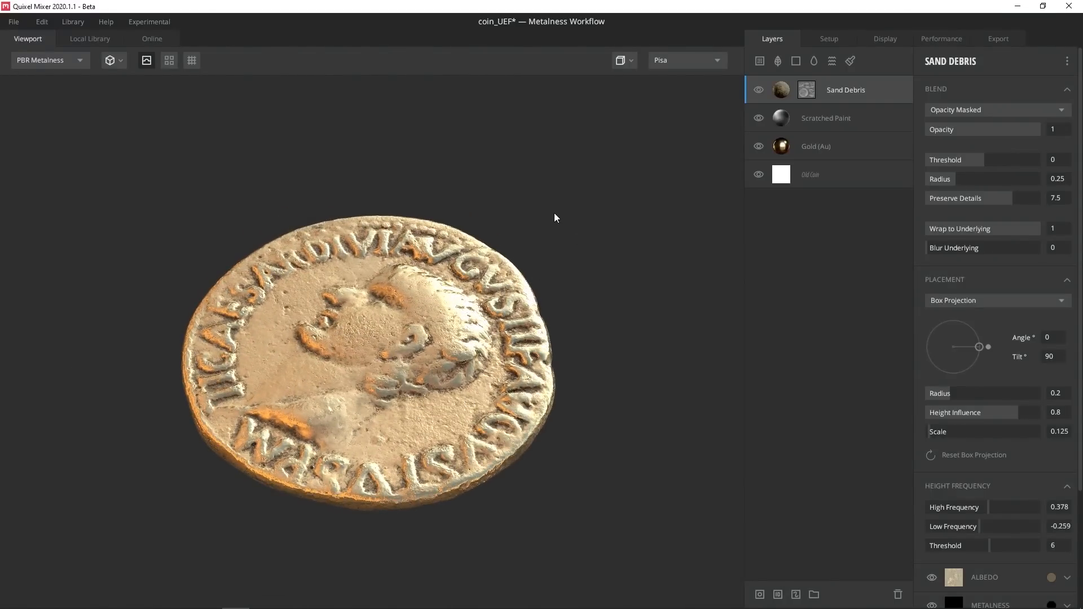
Review the Albedo map export settings, keeping Albedo R as the red channel
left_click(997, 38)
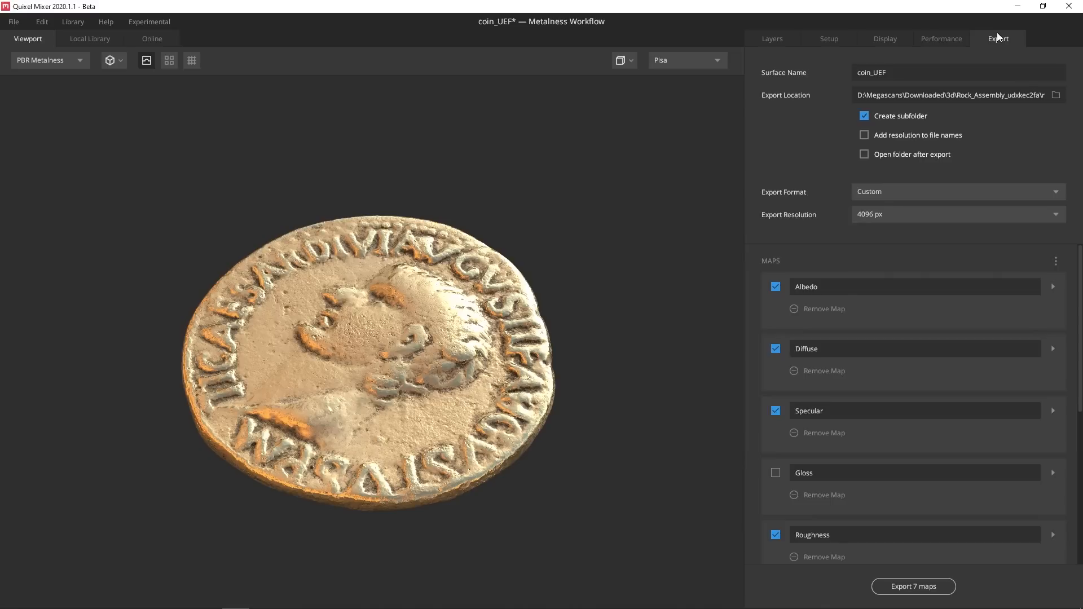
left_click(1053, 286)
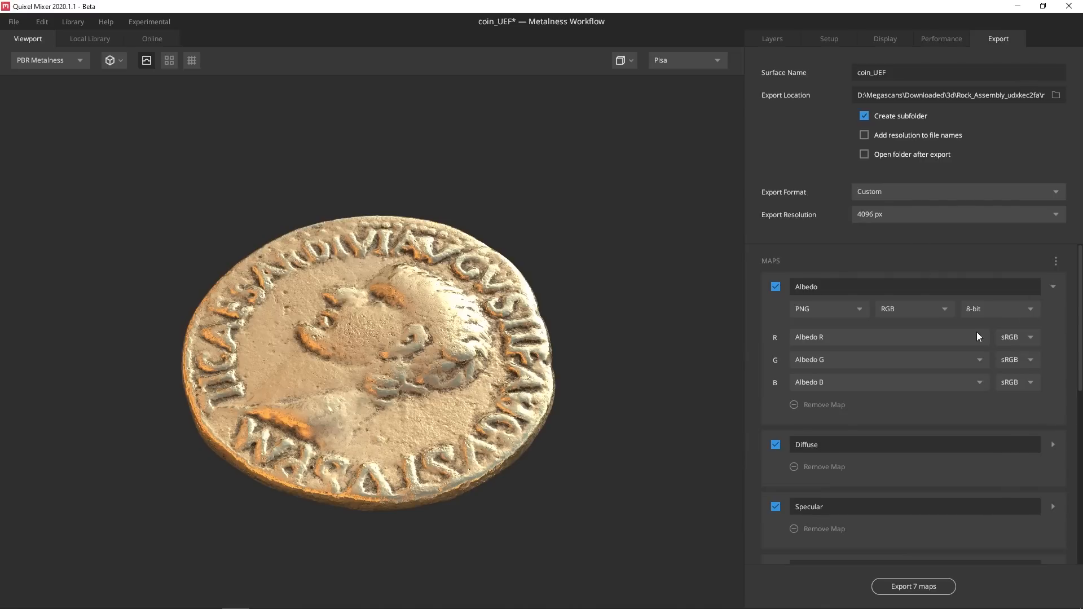
left_click(977, 333)
scroll(880, 453, "up", 2)
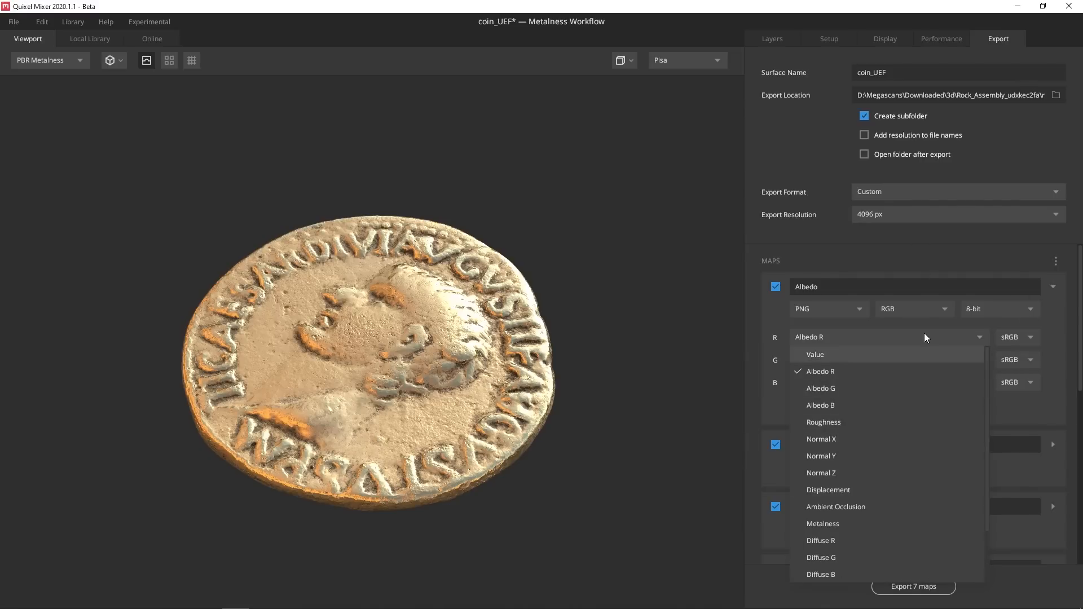
left_click(892, 337)
left_click(1053, 286)
Review the Roughness map export settings, keeping it at 8-bit
scroll(1055, 344, "down", 3)
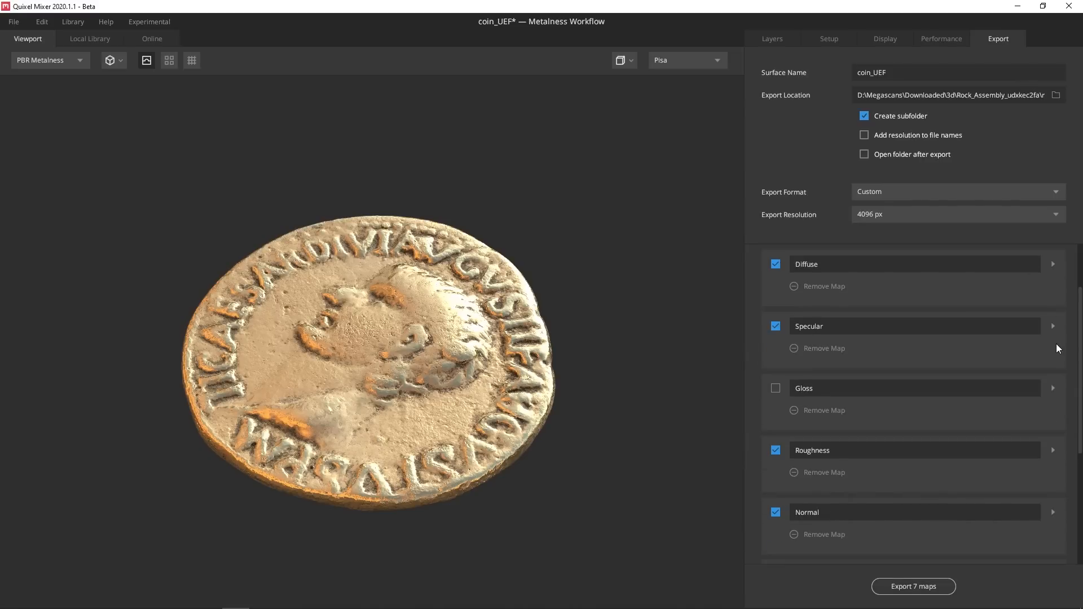
left_click(1053, 394)
left_click(852, 415)
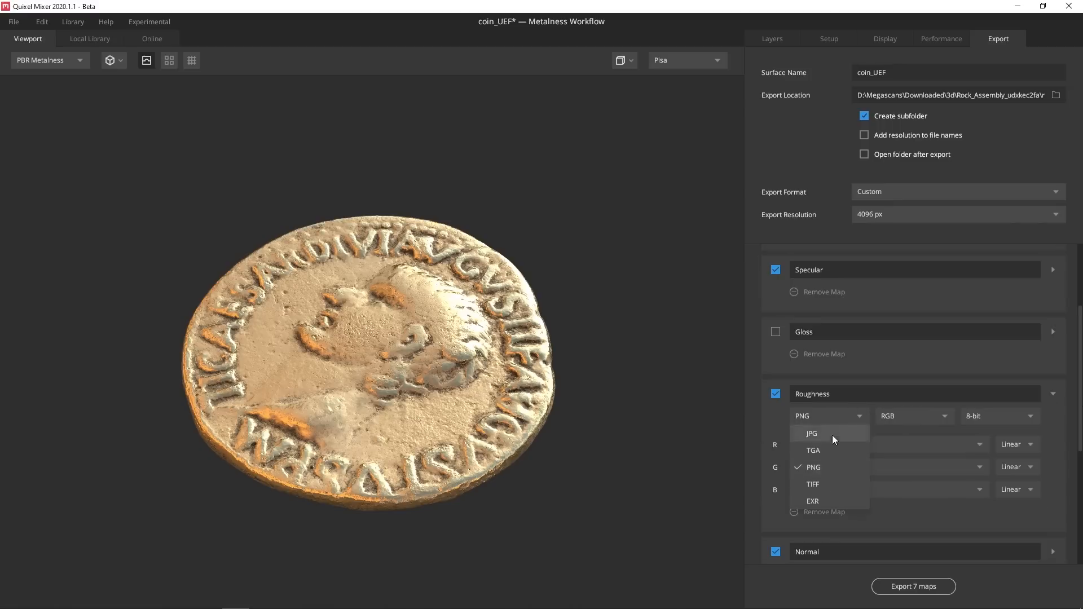
left_click(922, 419)
left_click(925, 454)
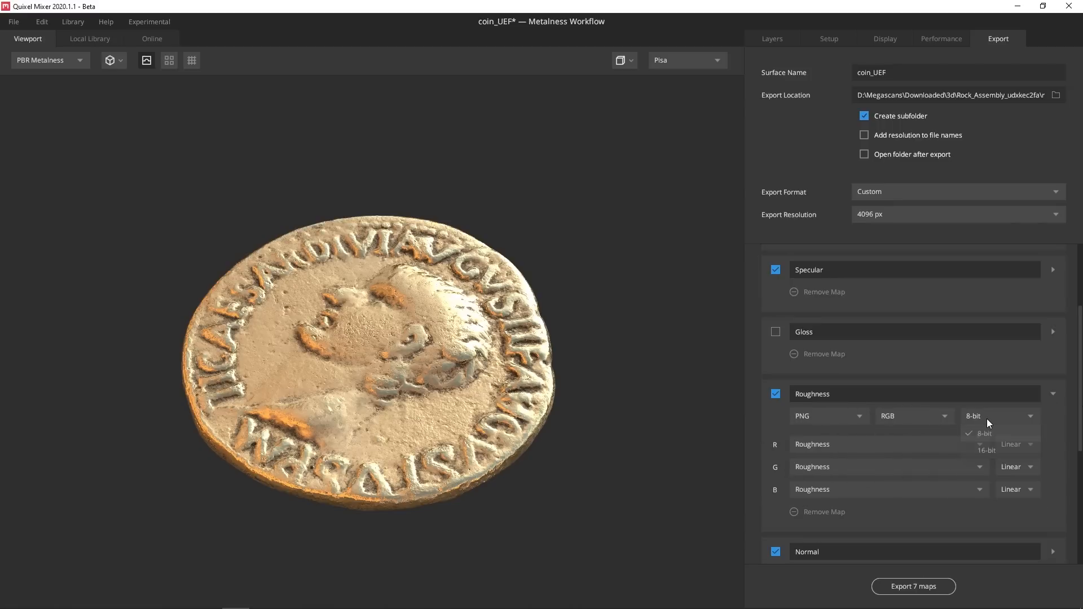
left_click(1053, 395)
Review the Normal map settings, keeping Normal X, its colour space and channel mode
scroll(1052, 395, "down", 2)
left_click(1053, 343)
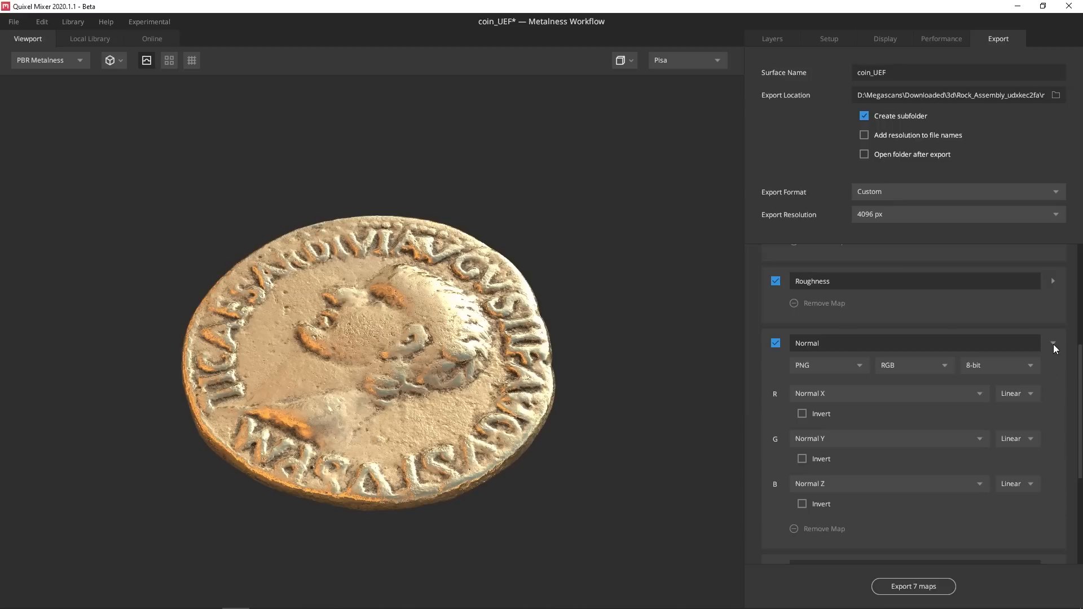
left_click(970, 398)
left_click(970, 397)
left_click(1005, 395)
left_click(1006, 395)
left_click(925, 361)
left_click(925, 360)
Review the Displacement map settings, keeping EXR format at 32-bit
scroll(1044, 454, "down", 3)
left_click(1052, 427)
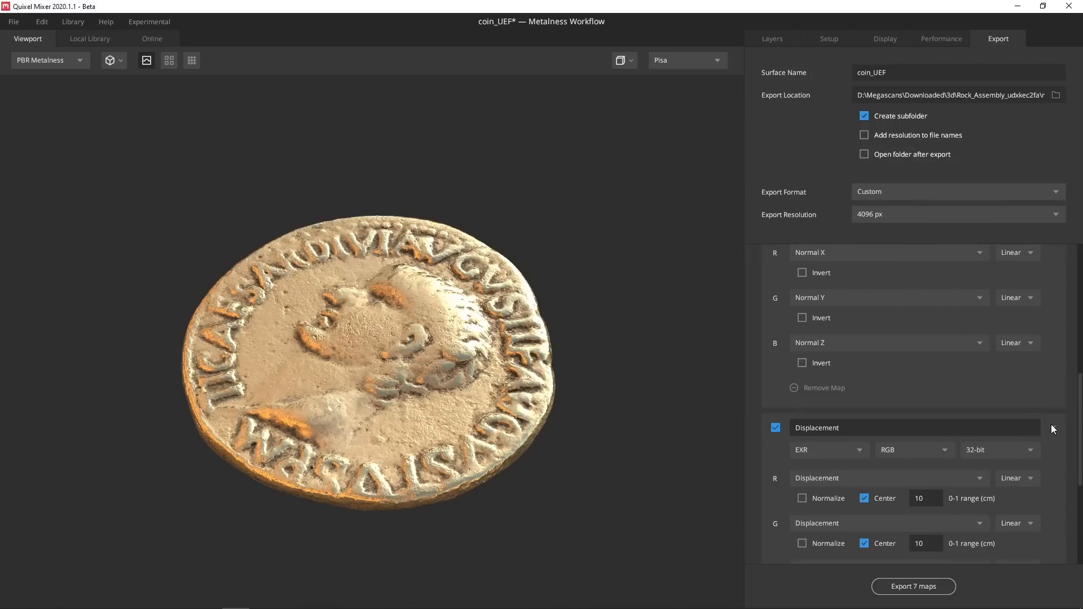
scroll(1059, 422, "down", 2)
left_click(977, 369)
left_click(977, 369)
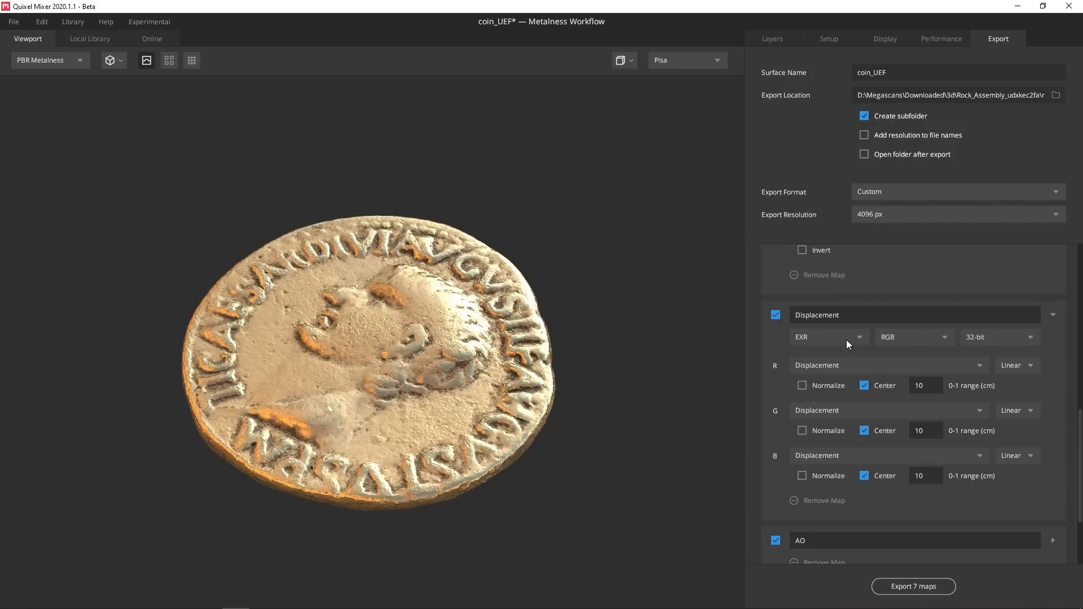
left_click(846, 340)
left_click(846, 339)
left_click(1002, 337)
left_click(1003, 338)
scroll(1023, 450, "down", 3)
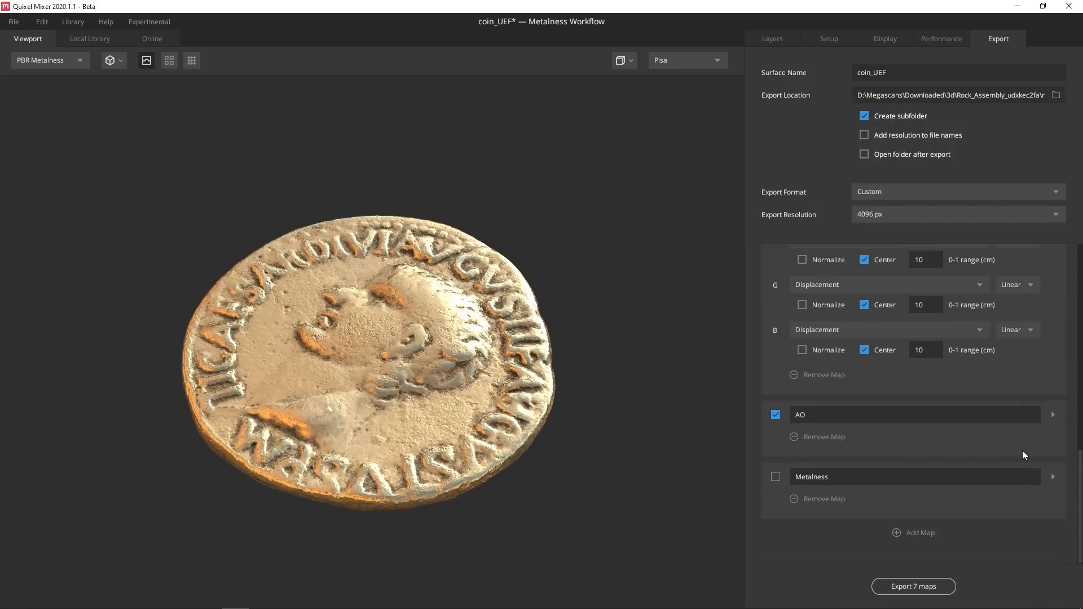
Leave the export folder unchanged and save the coin mix file
left_click(1057, 96)
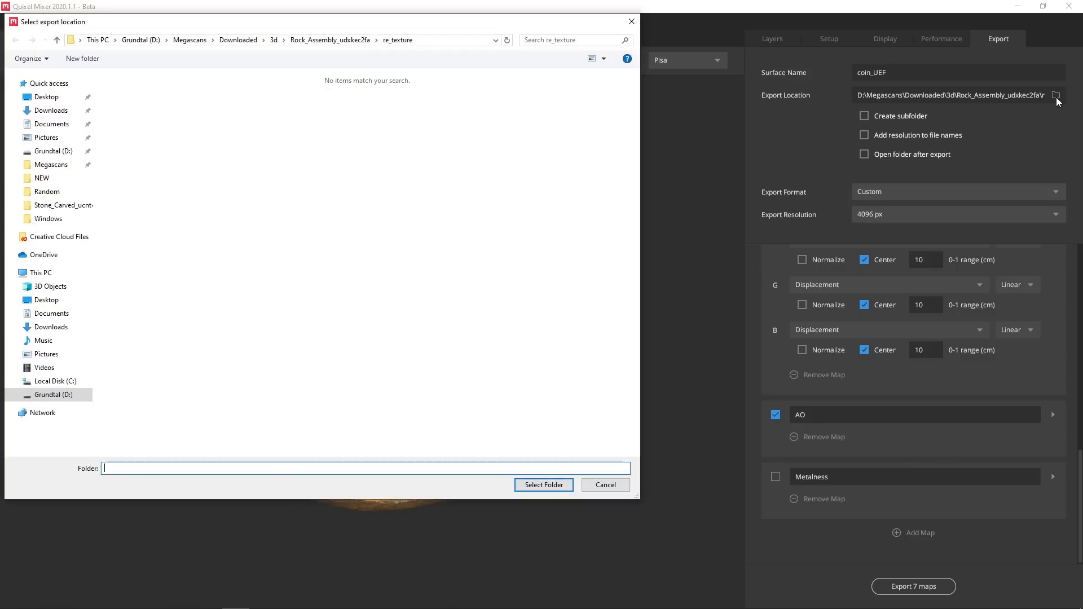
left_click(632, 22)
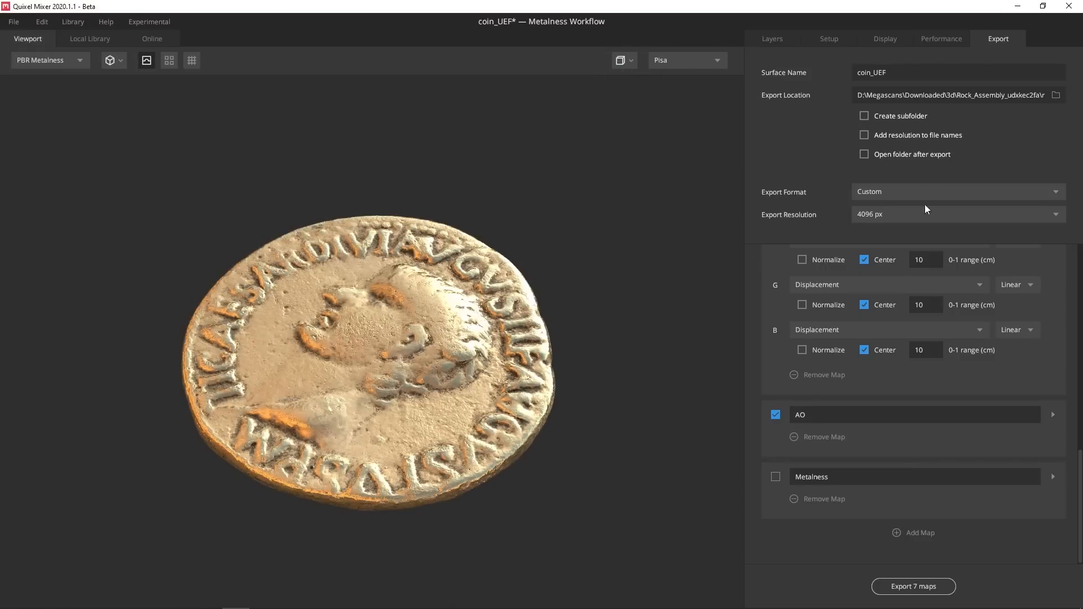
left_click(13, 22)
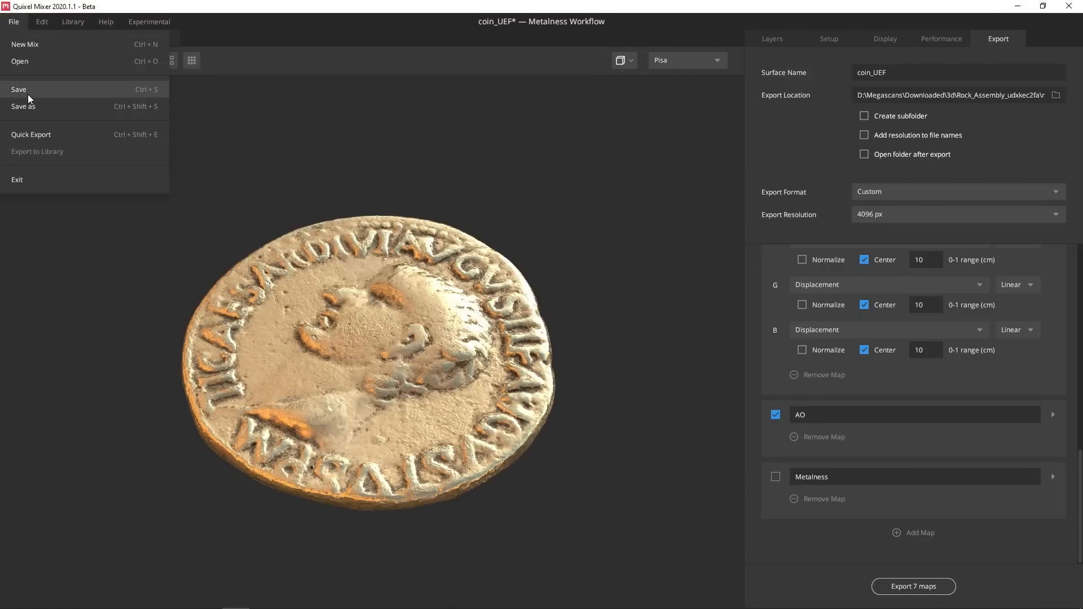
left_click(28, 94)
left_click(728, 451)
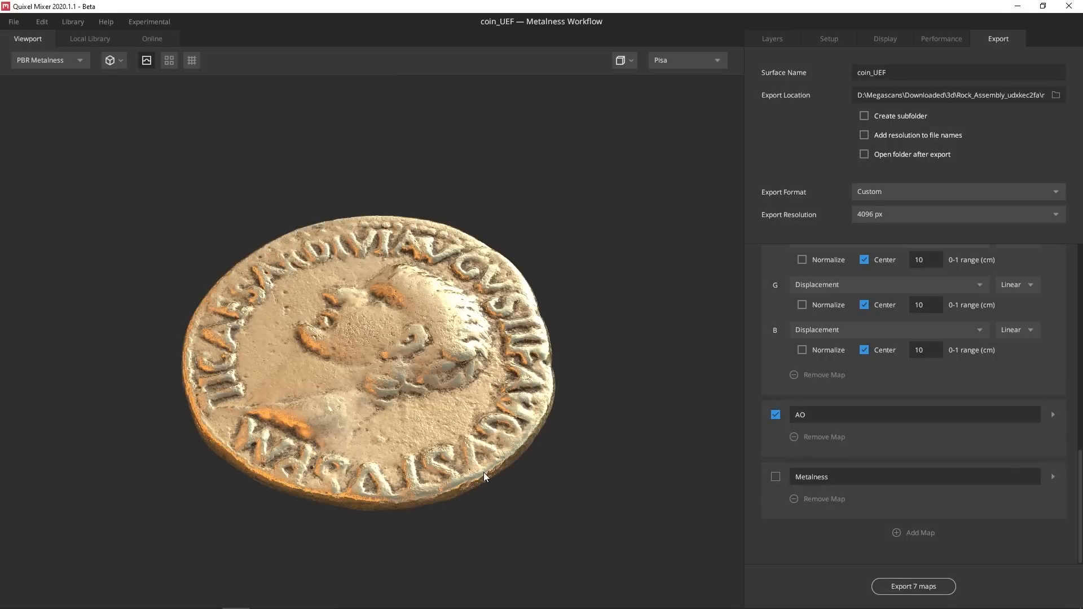
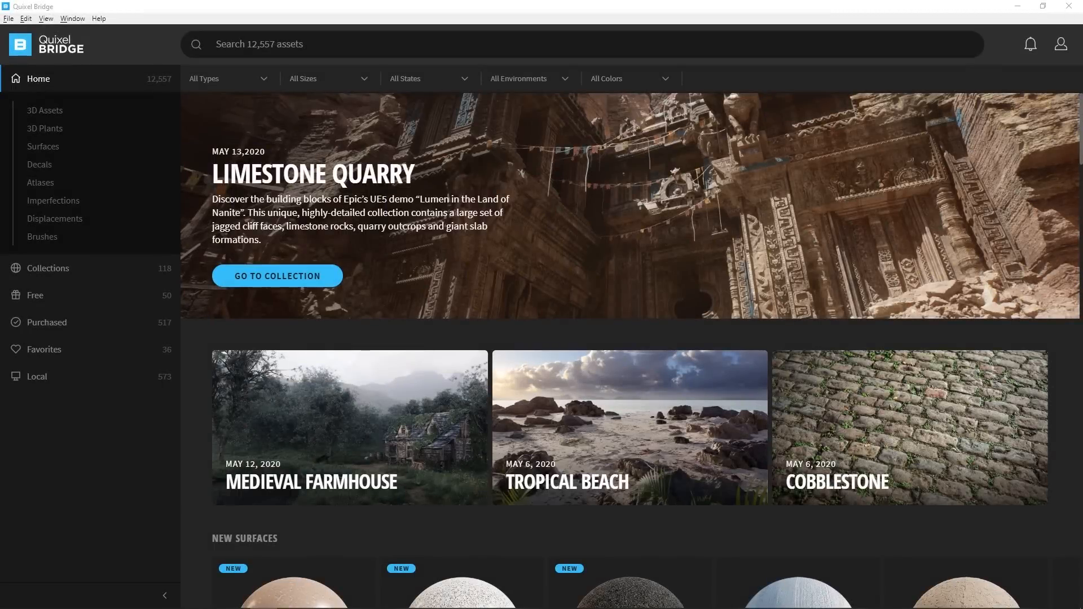
Open Sandy_feet_uef from Local > Mixer and inspect its texture maps and 3D sphere preview
left_click(37, 377)
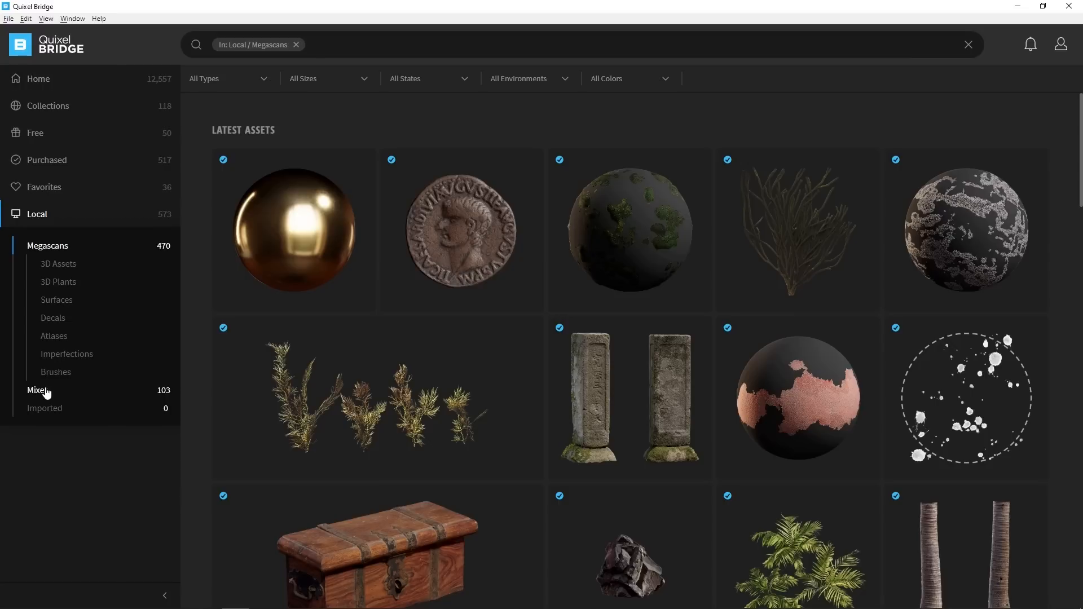
left_click(37, 391)
left_click(265, 254)
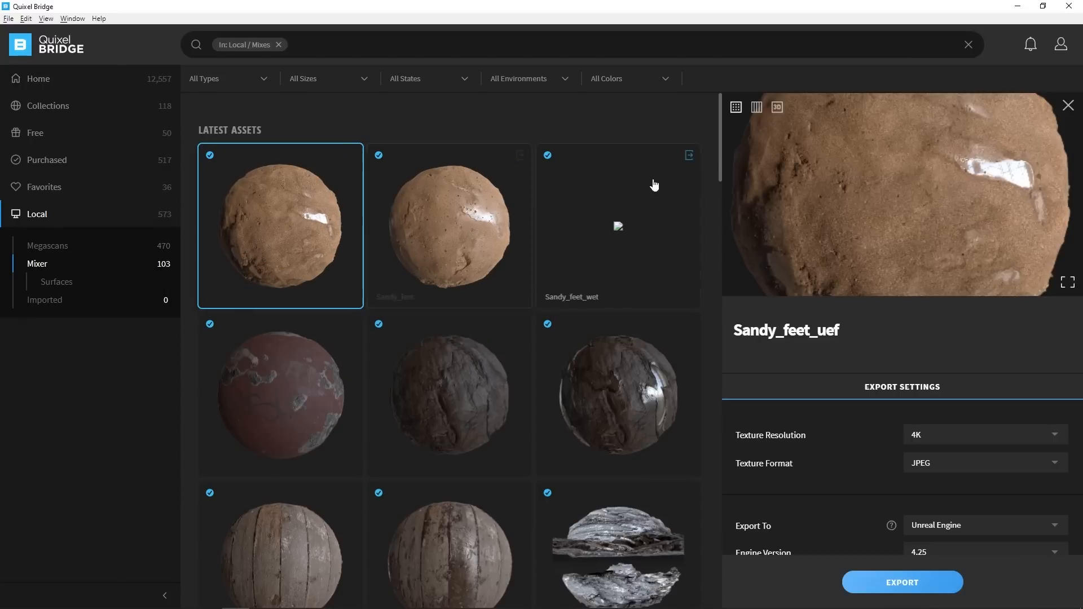
left_click(757, 109)
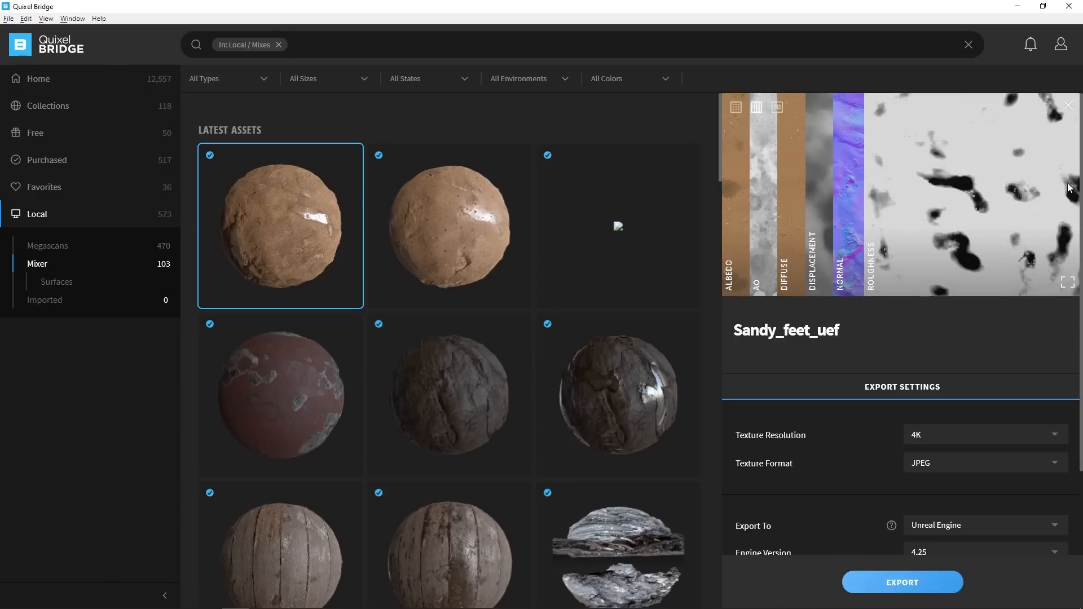
left_click(778, 108)
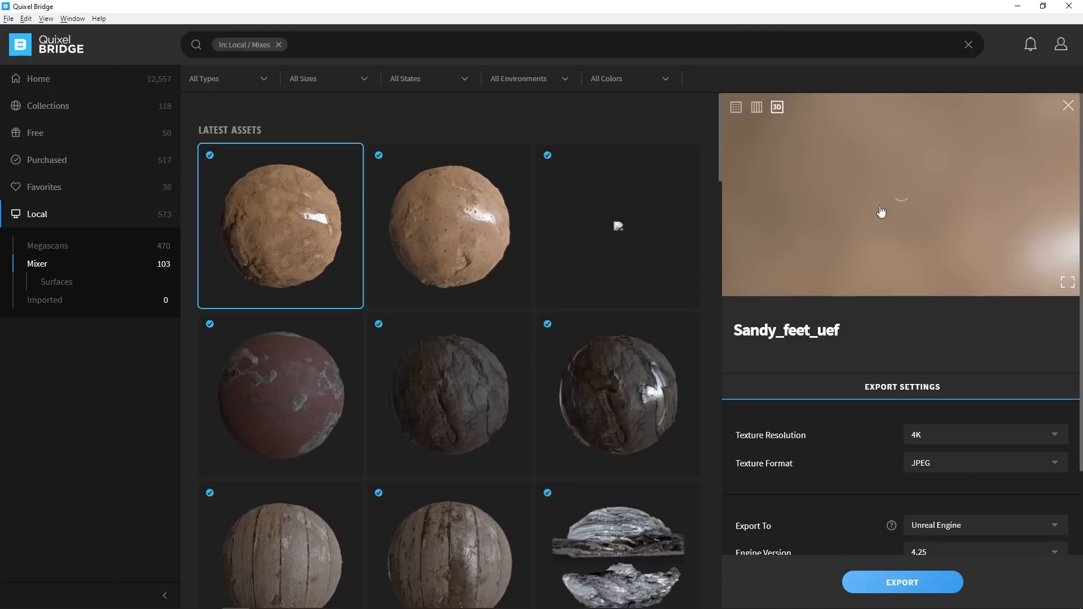
left_click(1068, 281)
left_click_drag(608, 286, 677, 288)
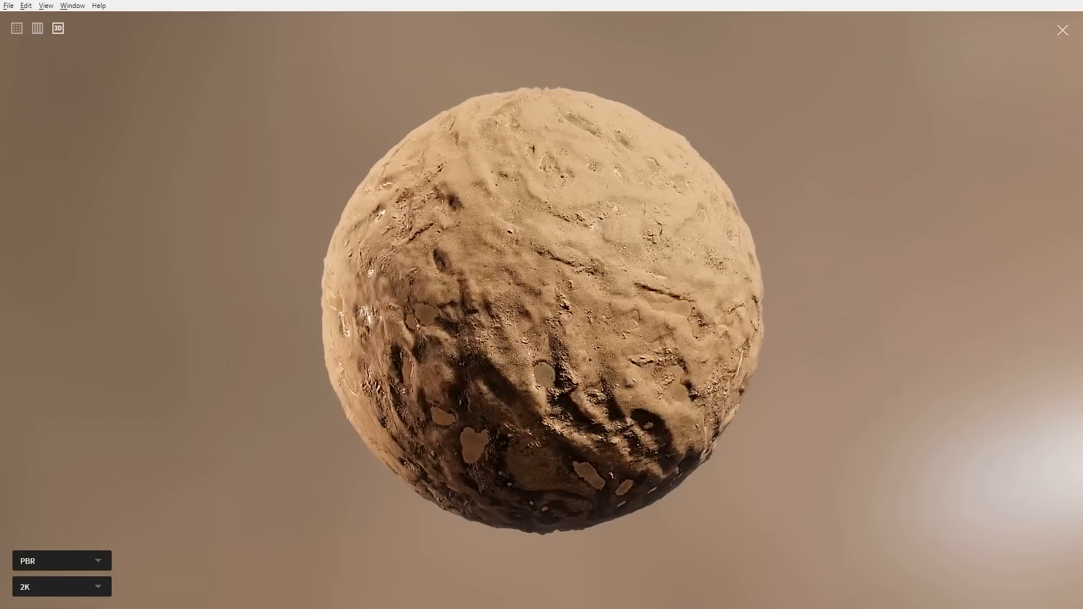
scroll(495, 334, "down", 3)
scroll(537, 327, "up", 8)
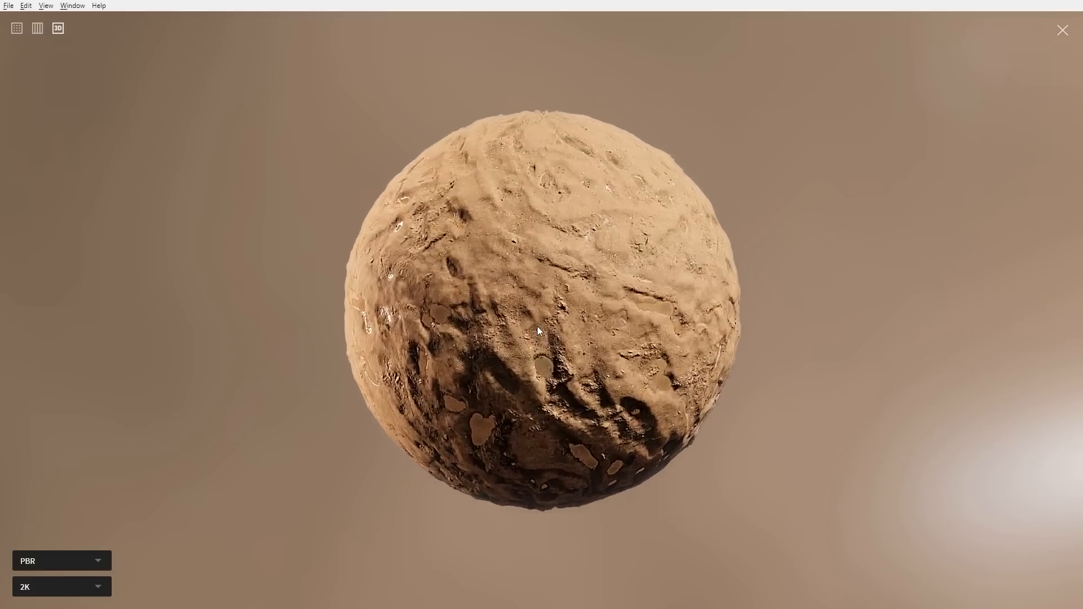
mouse_move(455, 352)
left_mouse_down()
mouse_move(496, 337)
mouse_move(424, 348)
mouse_move(443, 345)
left_mouse_up()
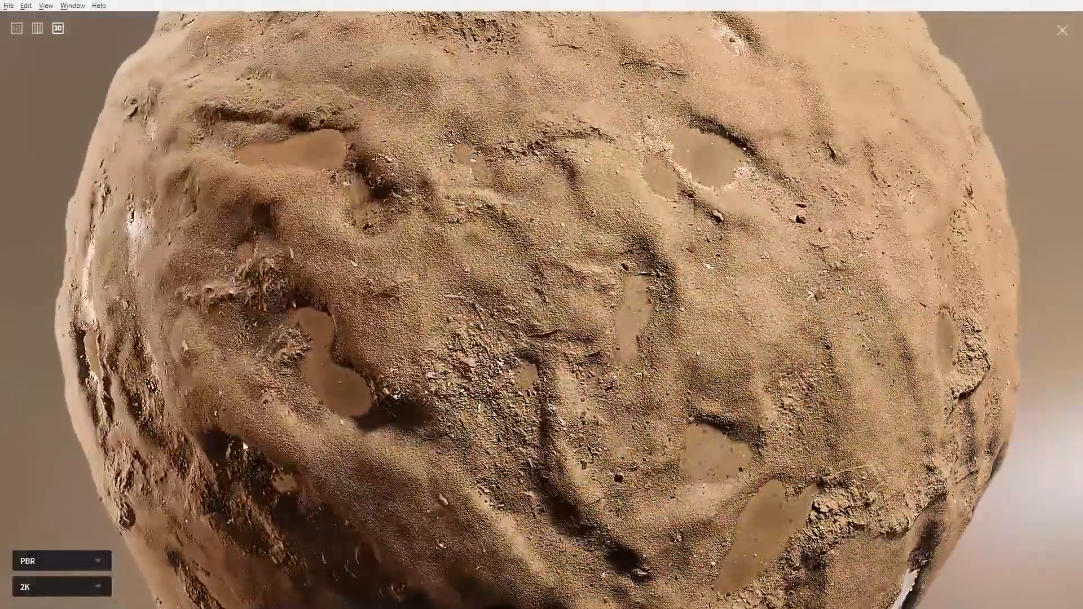
Export Sandy_feet_uef at 4K JPEG to Unreal Engine 4.25
left_click(1063, 32)
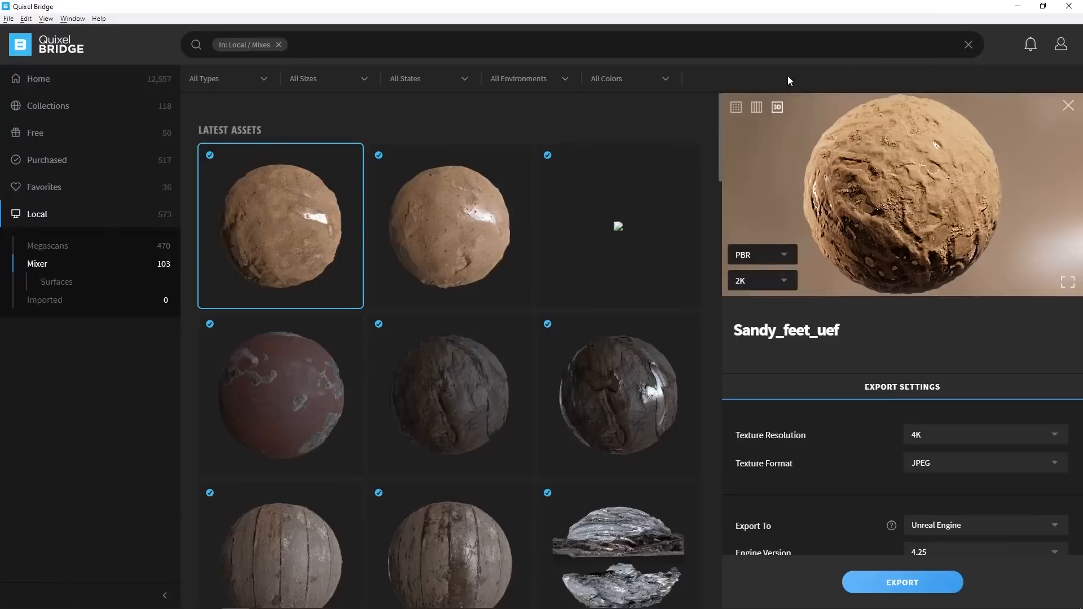
scroll(818, 401, "down", 3)
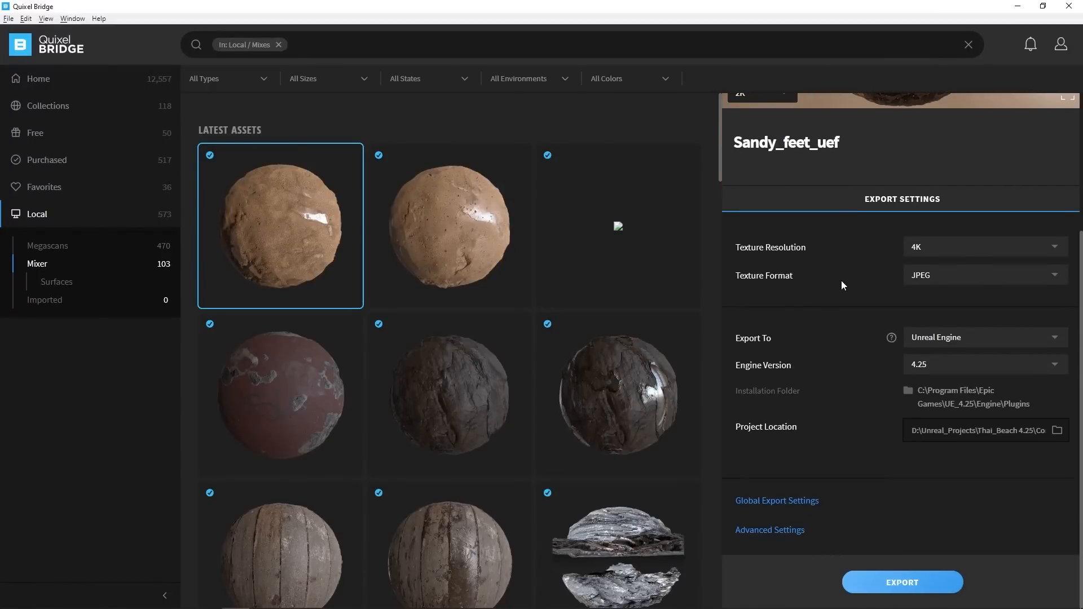
left_click(907, 584)
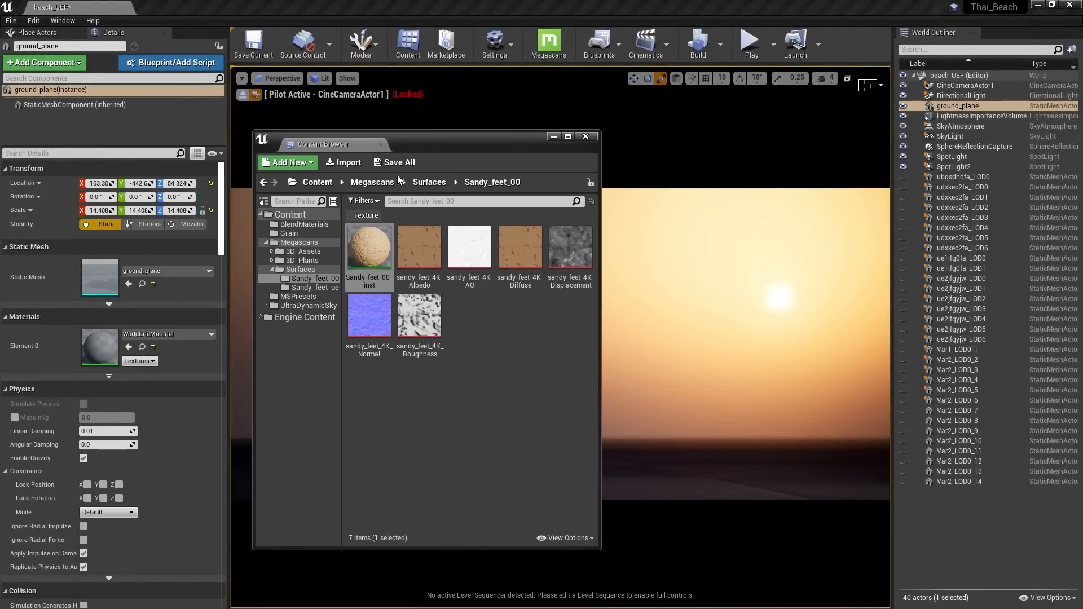
Open the Sandy_feet_uef_00_inst material instance in a widened editor and scroll its parameters
left_click(372, 245)
double_click(370, 247)
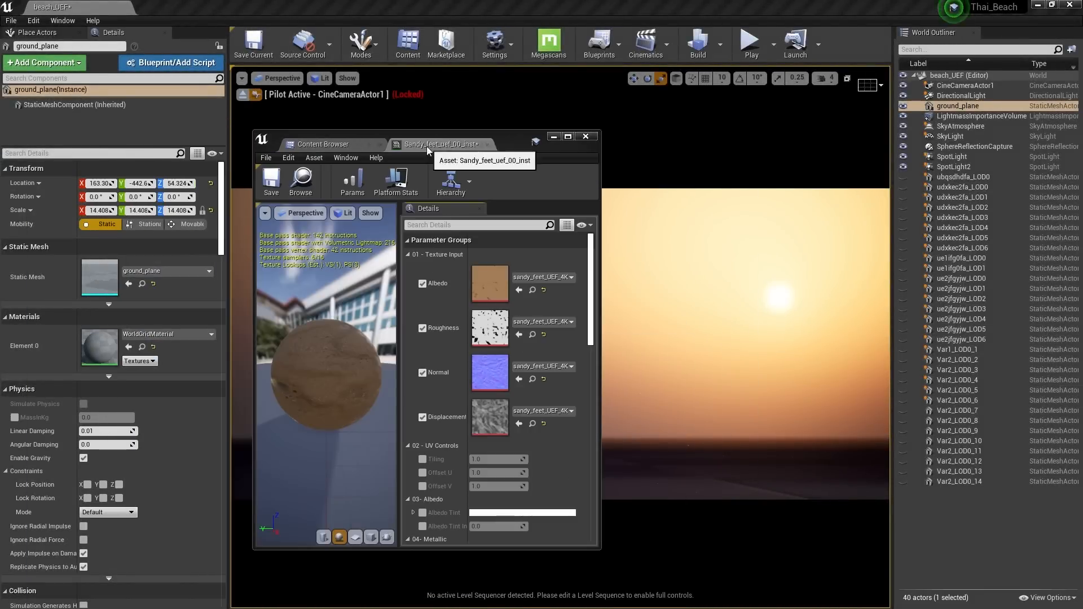
left_click_drag(594, 258, 740, 258)
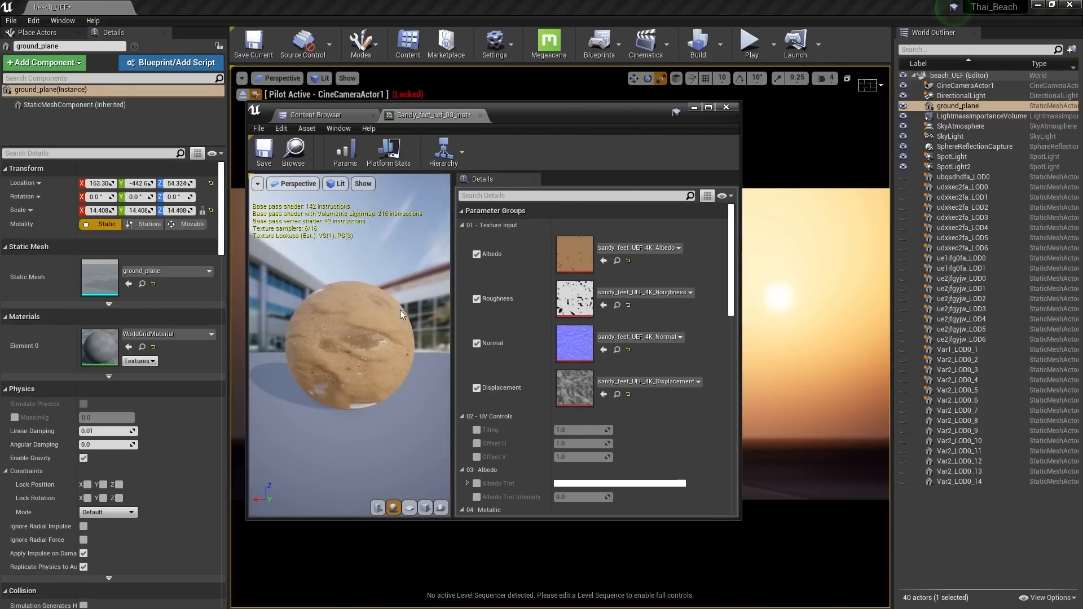
scroll(523, 338, "down", 3)
scroll(523, 338, "down", 7)
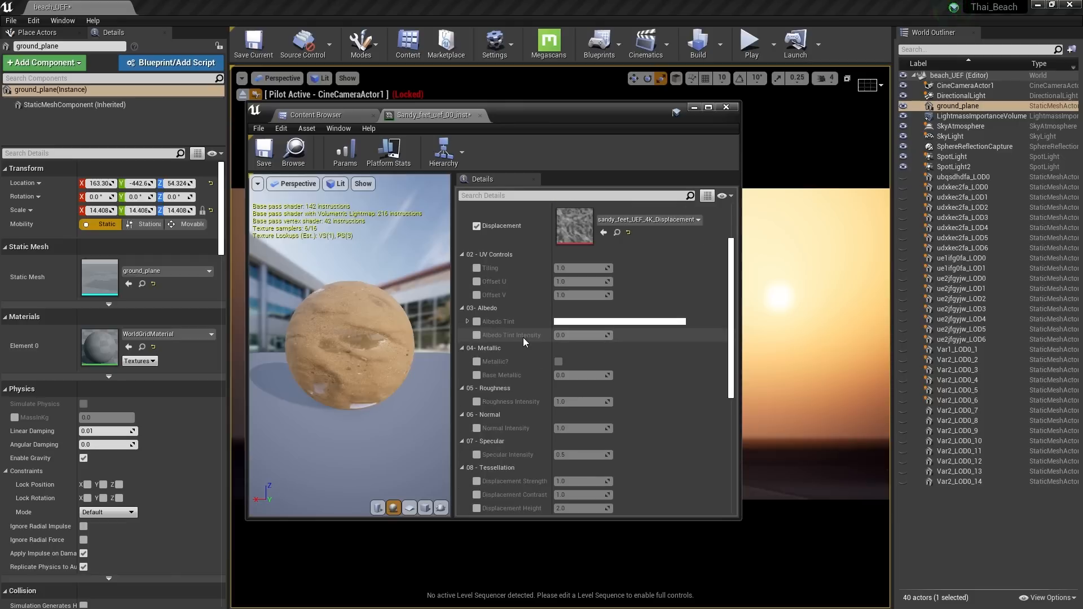
scroll(526, 346, "down", 2)
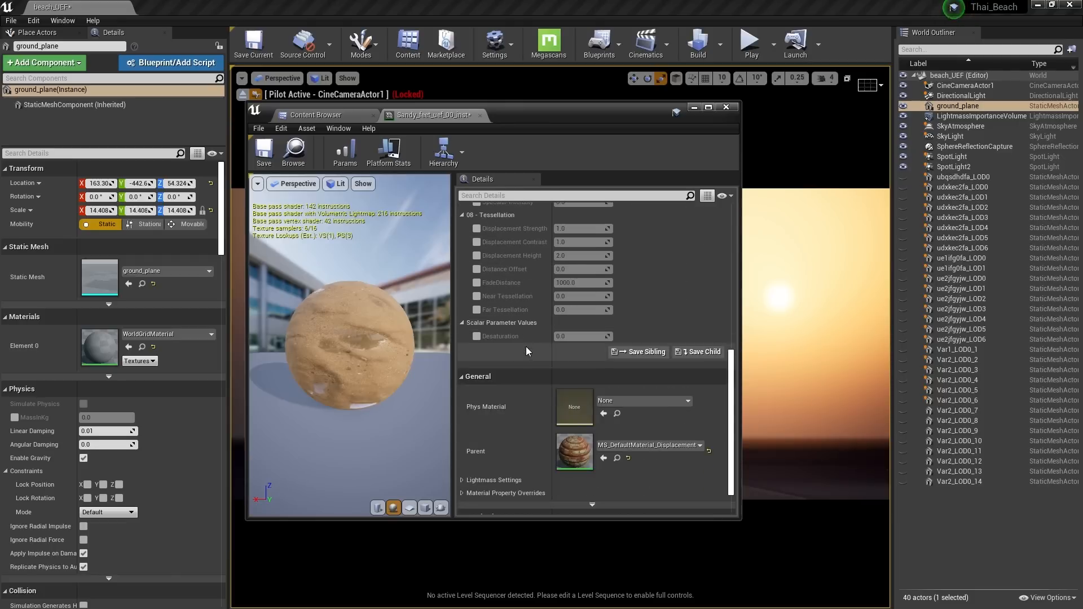
Open the parent MS_DefaultMaterial_Displacement, survey its node groups, then close it
left_click(618, 460)
double_click(395, 204)
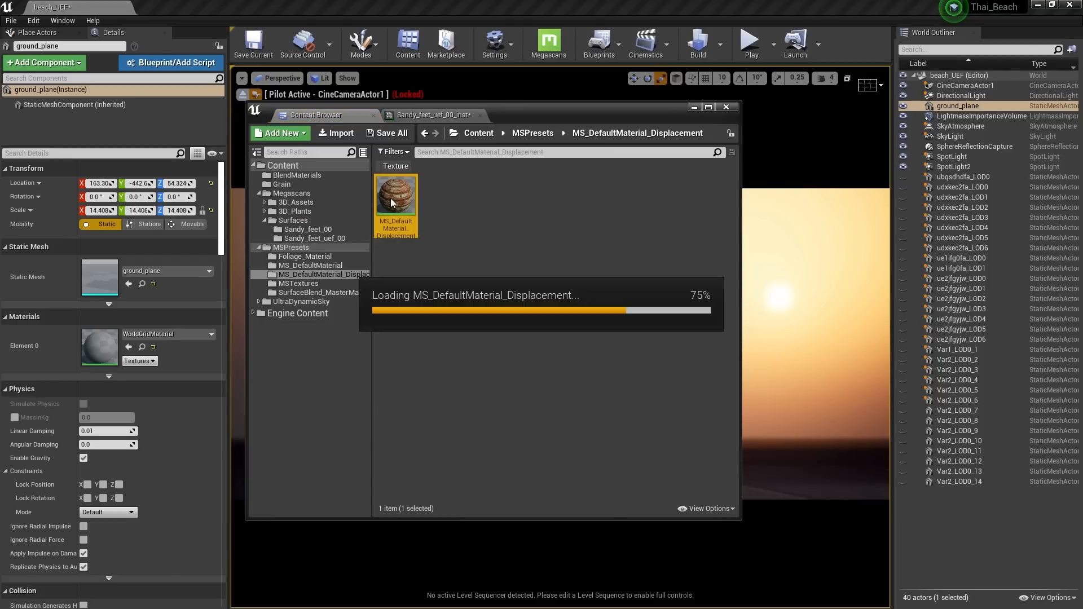
left_click(709, 107)
right_click_drag(351, 190, 570, 174)
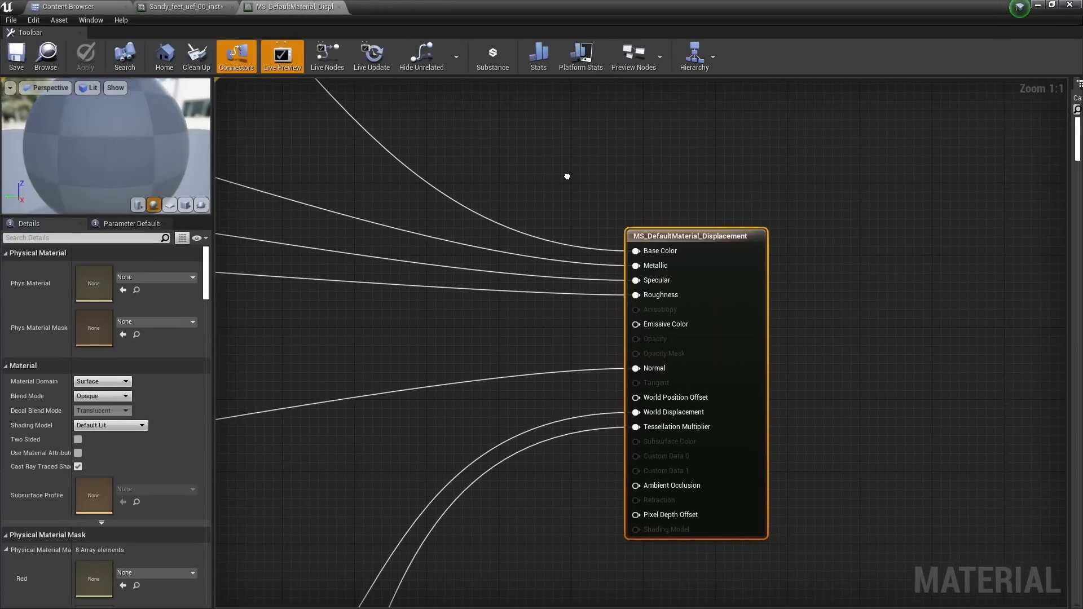
scroll(571, 174, "down", 5)
right_click_drag(455, 201, 603, 249)
right_click_drag(386, 255, 455, 240)
right_click_drag(409, 182, 538, 305)
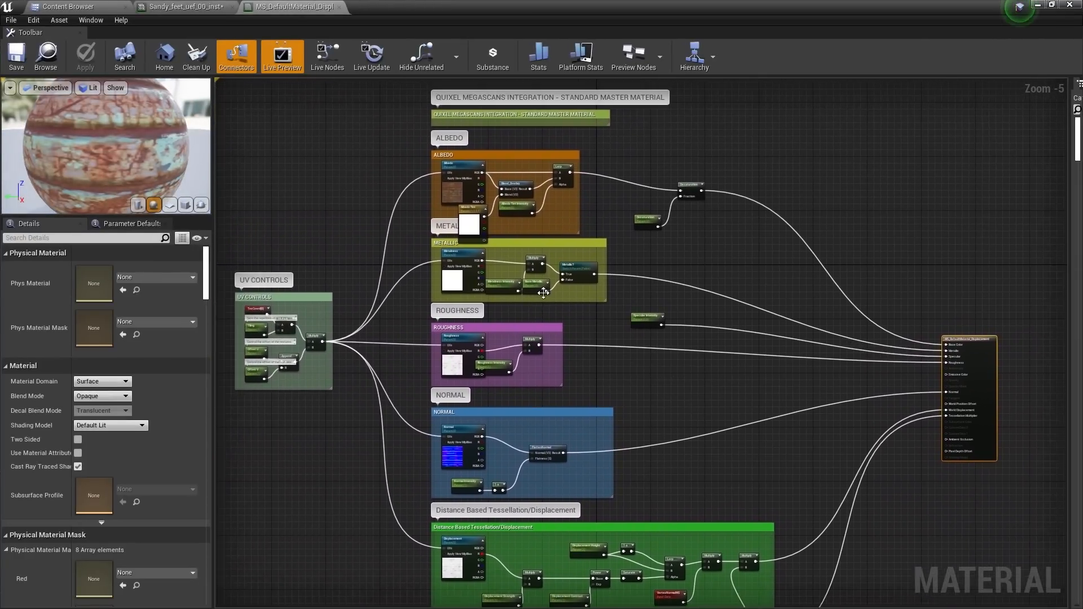
scroll(606, 310, "down", 1)
middle_click(300, 5)
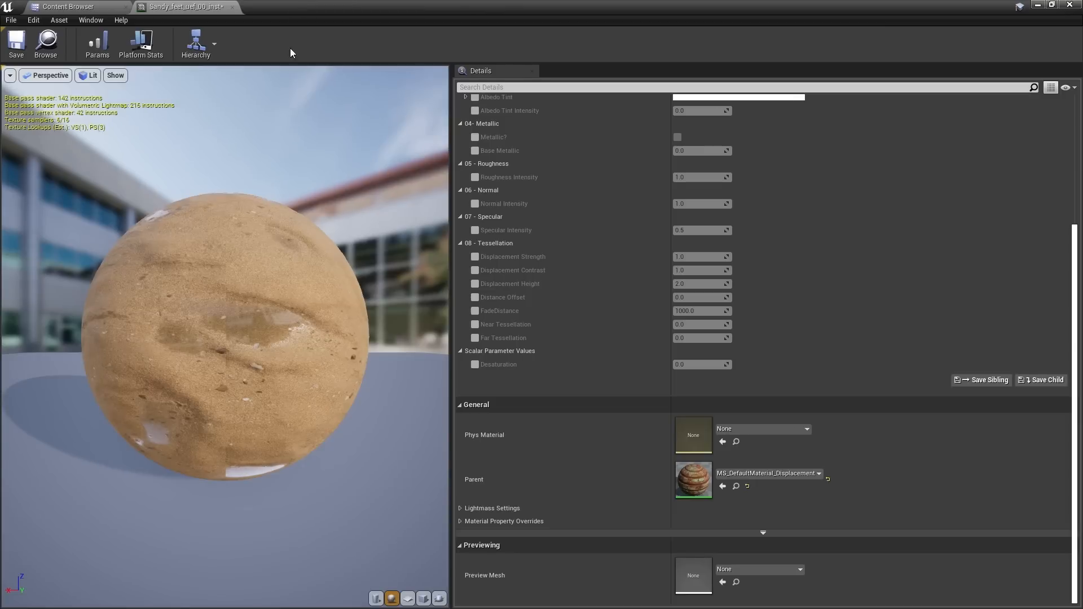
Return to the Sandy_feet_uef_00 folder and reselect the Sandy_feet_uef_00_inst instance
left_click_drag(225, 339, 305, 331)
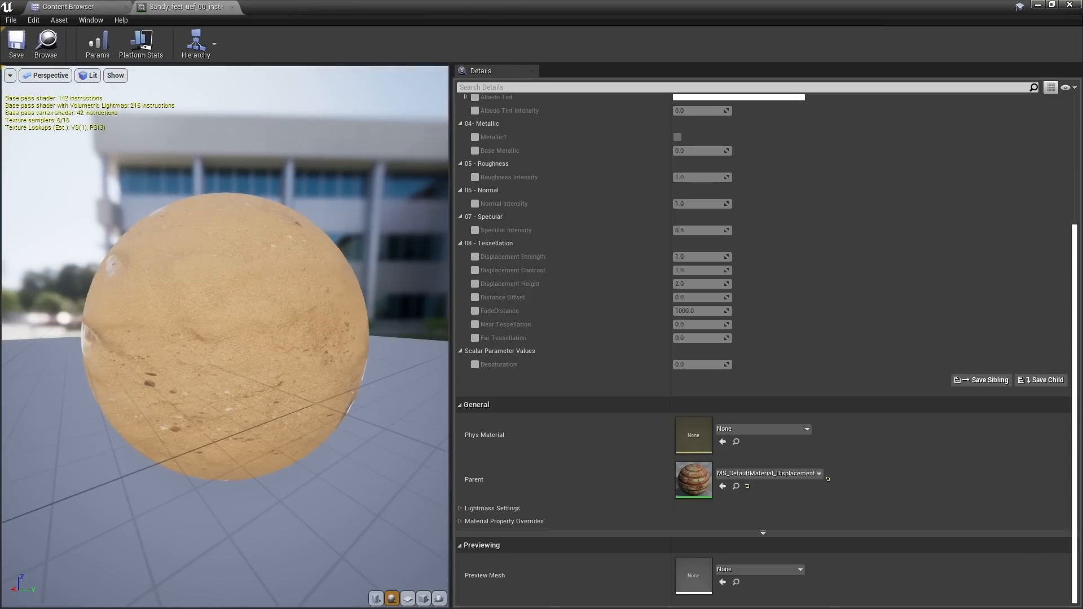
left_click_drag(389, 8, 269, 160)
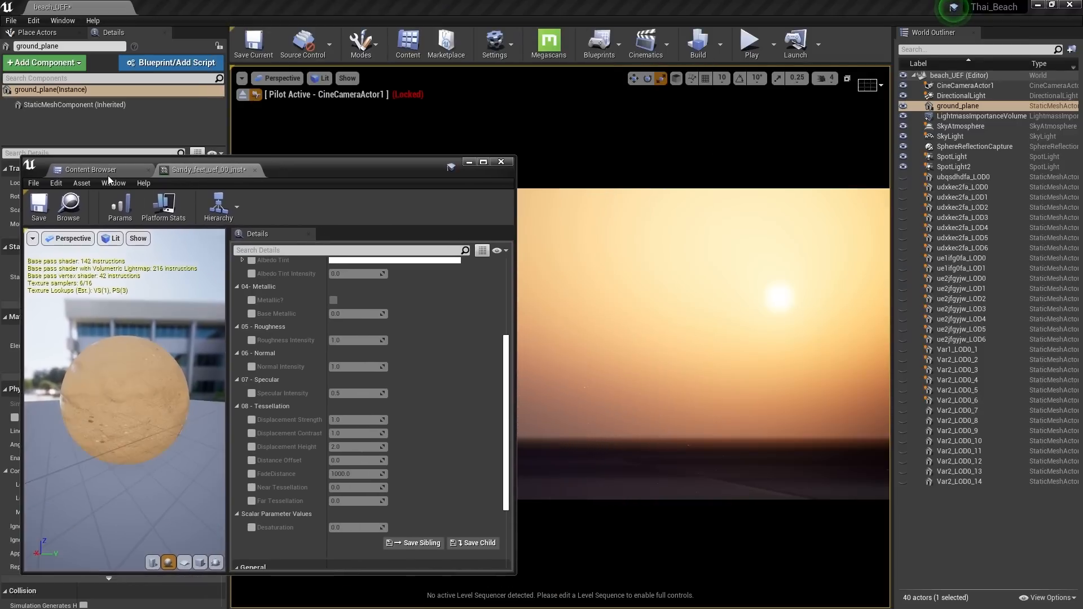
left_click(104, 172)
left_click(208, 169)
left_click(87, 212)
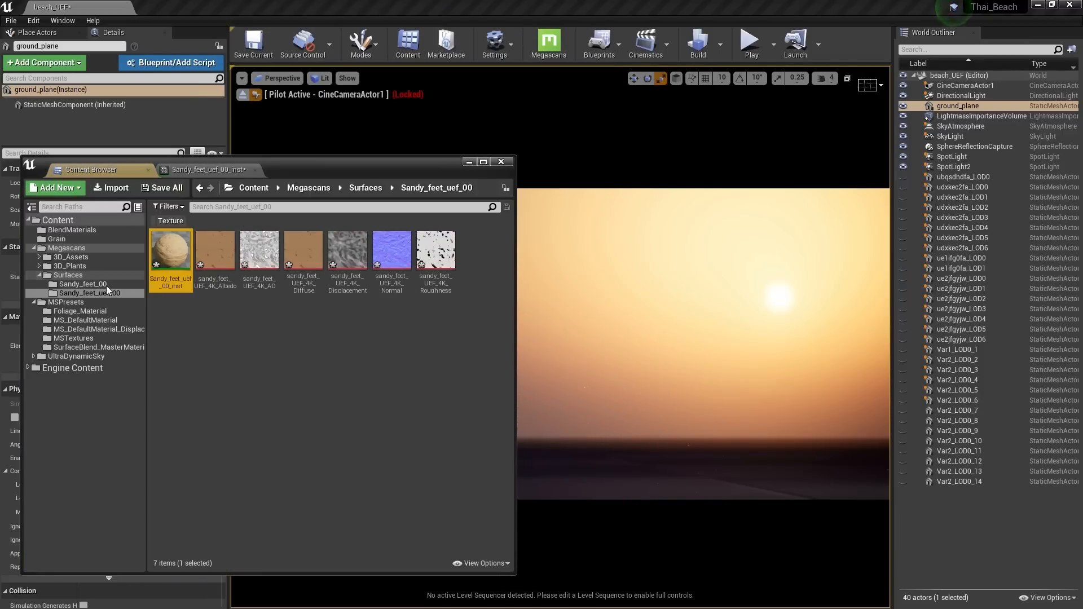
Apply Sandy_feet_uef_00_inst to the ground plane with Tiling 5.91, Offset U 0.88 and Offset V 0.90
left_click_drag(170, 251, 710, 485)
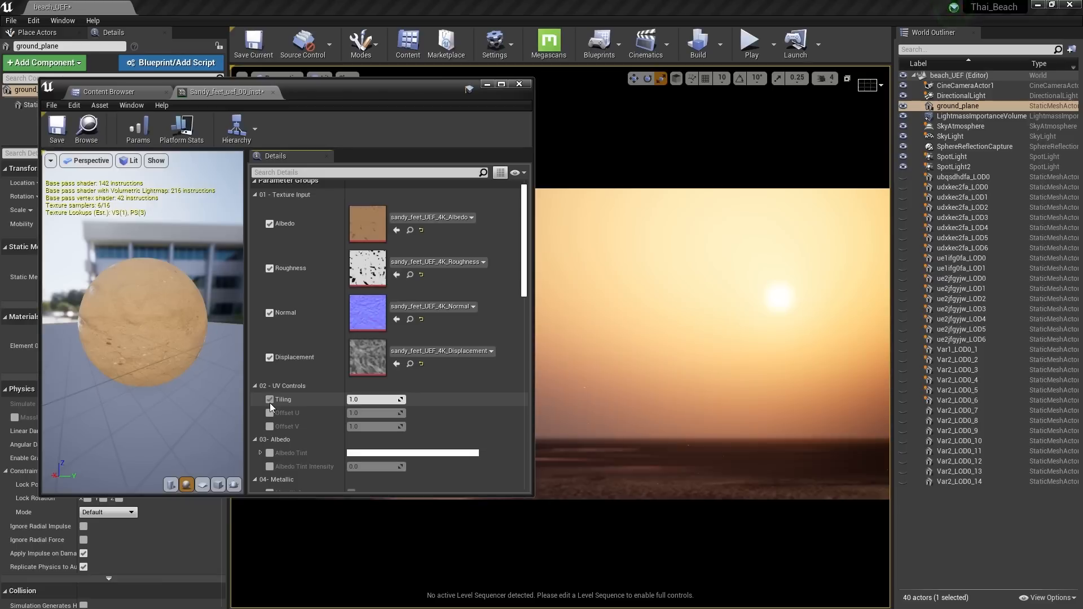
left_click_drag(375, 399, 290, 427)
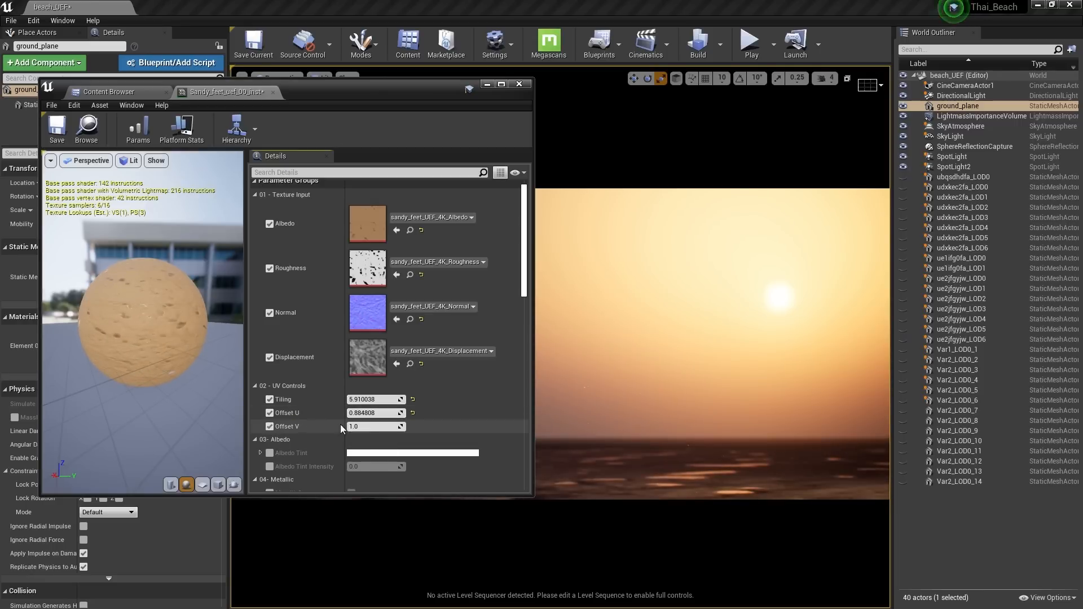
left_click_drag(361, 427, 341, 441)
scroll(297, 458, "down", 3)
Enable a warm yellow Albedo Tint and set Albedo Tint Intensity to 0.2
left_click(269, 364)
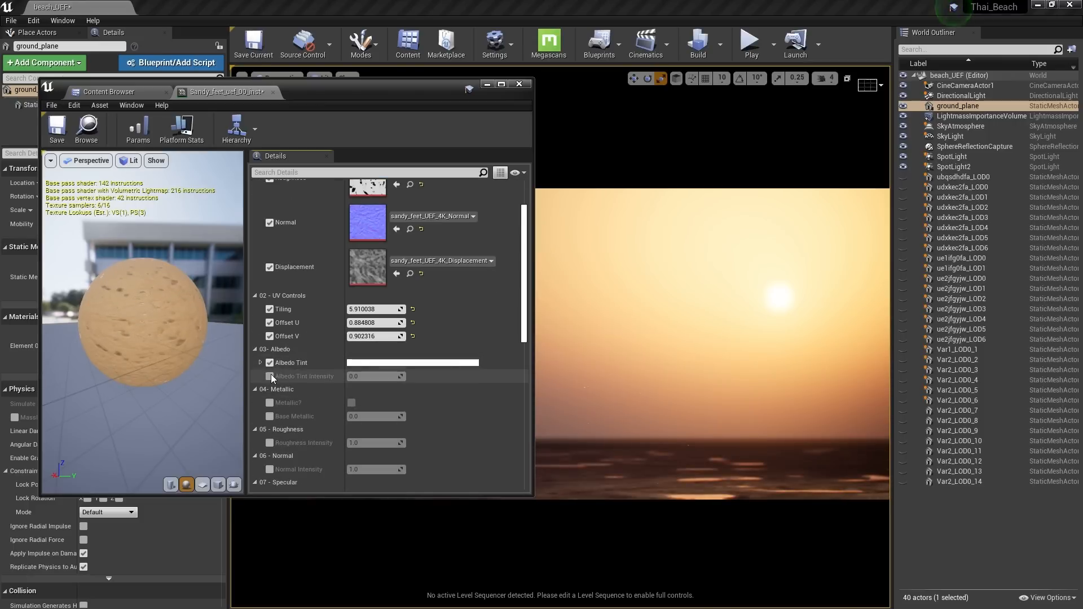
left_click(270, 376)
left_click(353, 364)
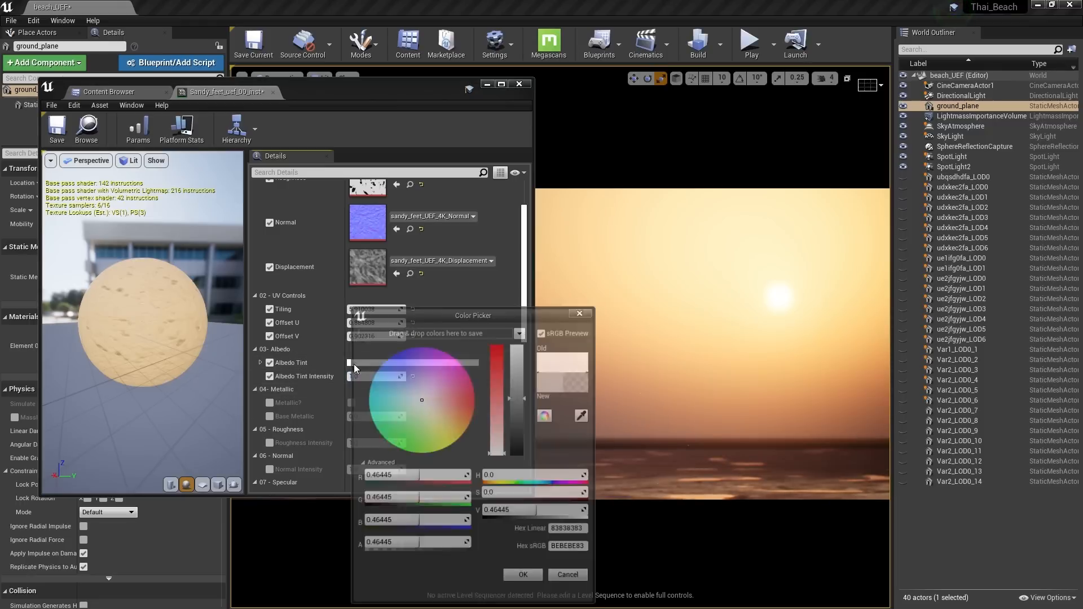
left_click_drag(435, 389, 401, 401)
left_click_drag(442, 312, 369, 257)
left_click_drag(333, 317, 377, 391)
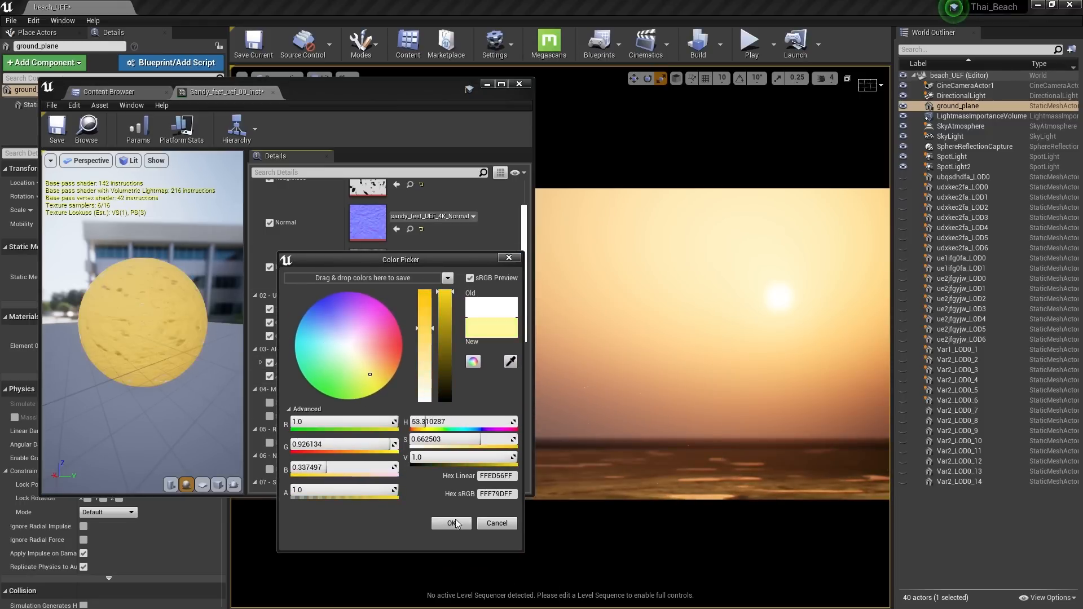
left_click(456, 524)
left_click(358, 377)
type("0.2")
key("Return")
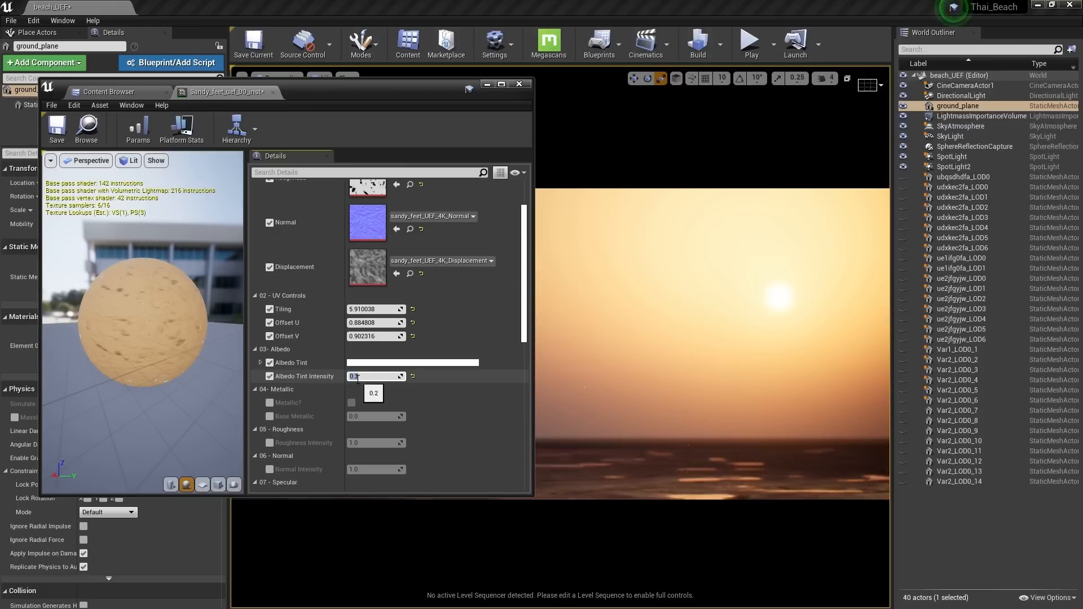
Enable Roughness Intensity at 1.0 and set Normal Intensity to 1.5
scroll(283, 402, "down", 1)
scroll(292, 395, "down", 1)
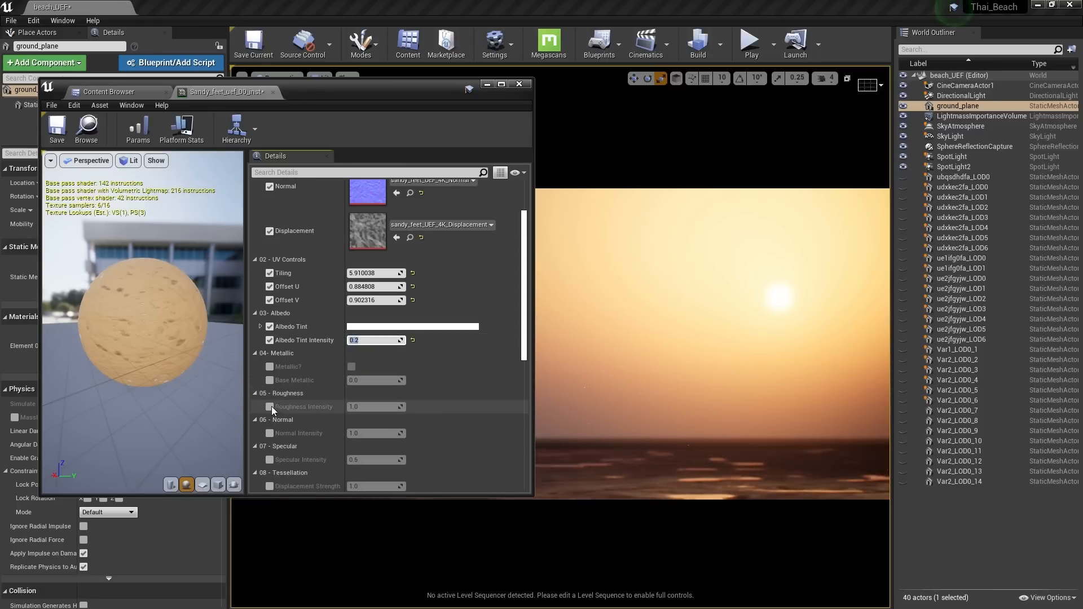
left_click(271, 406)
left_click_drag(365, 407, 338, 407)
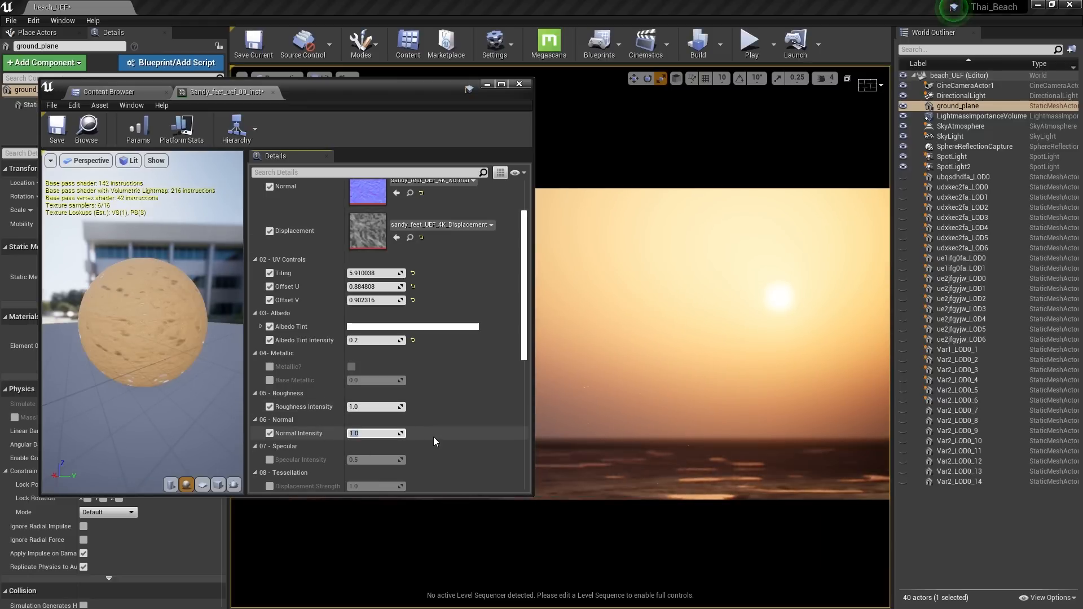
type("1.5")
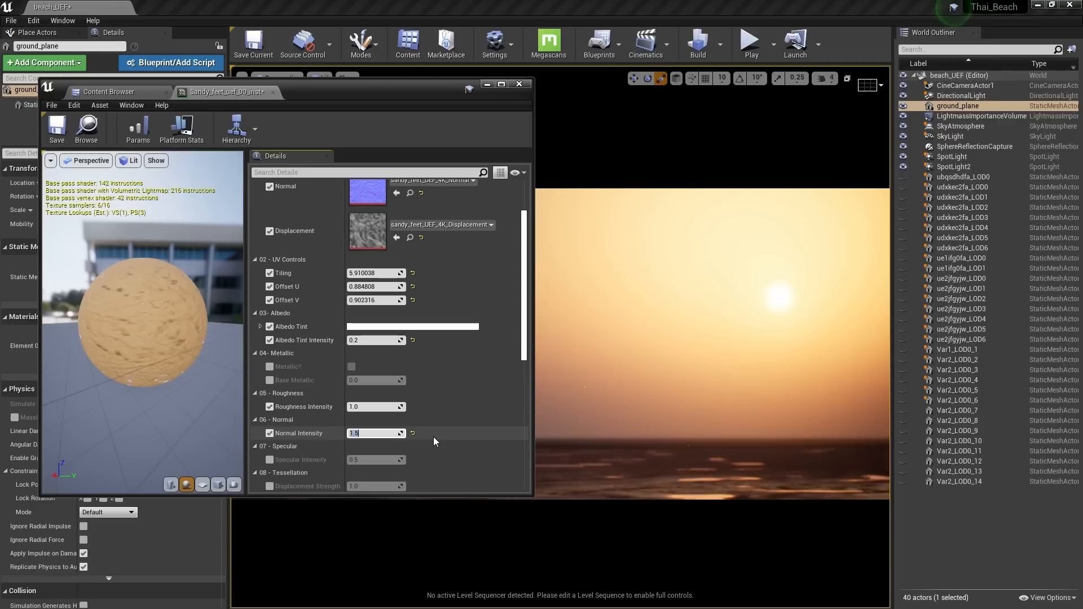
key("Return")
type("1.5")
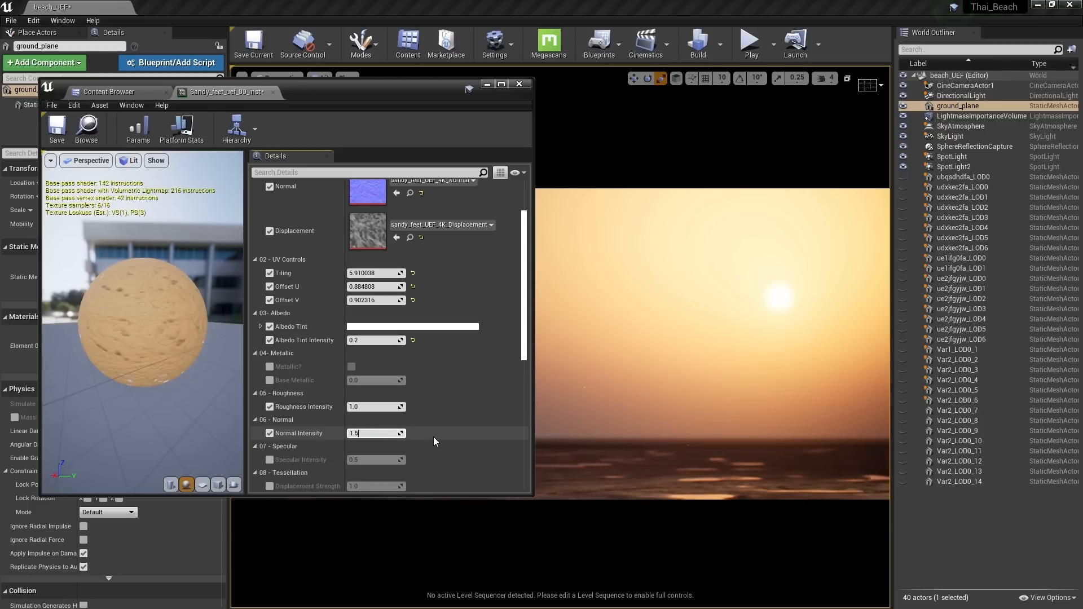
key("Return")
Enable Displacement Strength, Contrast and Height, resetting Height to 2.0
scroll(353, 424, "down", 4)
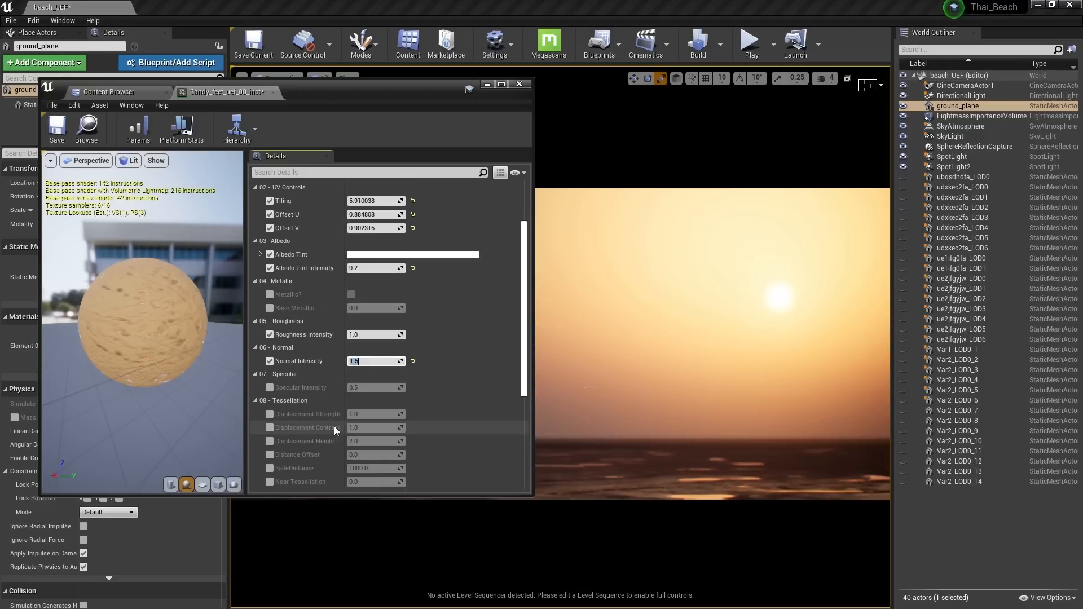
left_click(269, 415)
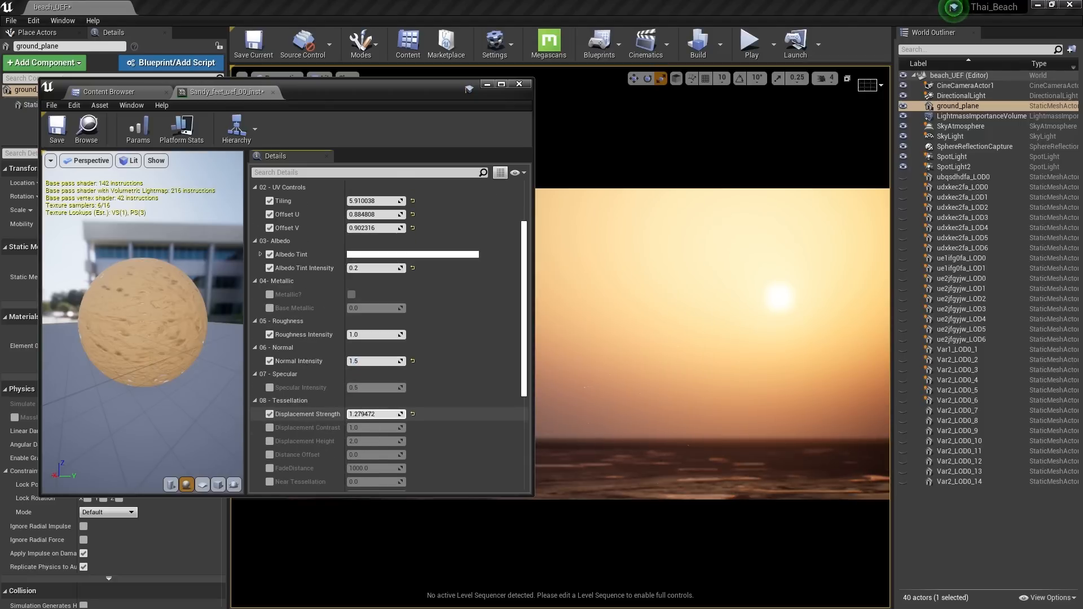
left_click(269, 428)
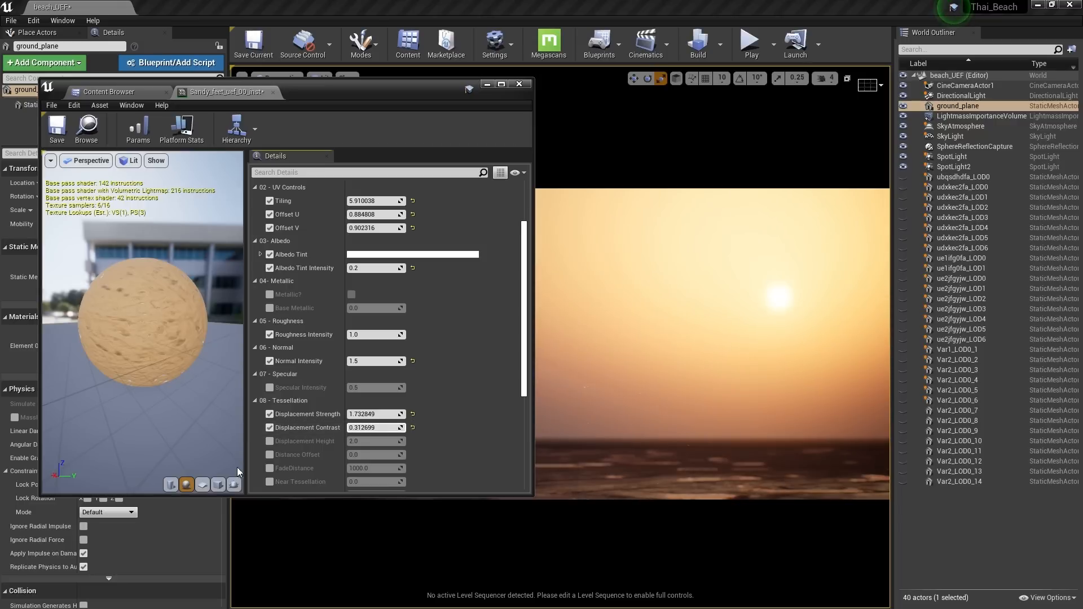
left_click(269, 441)
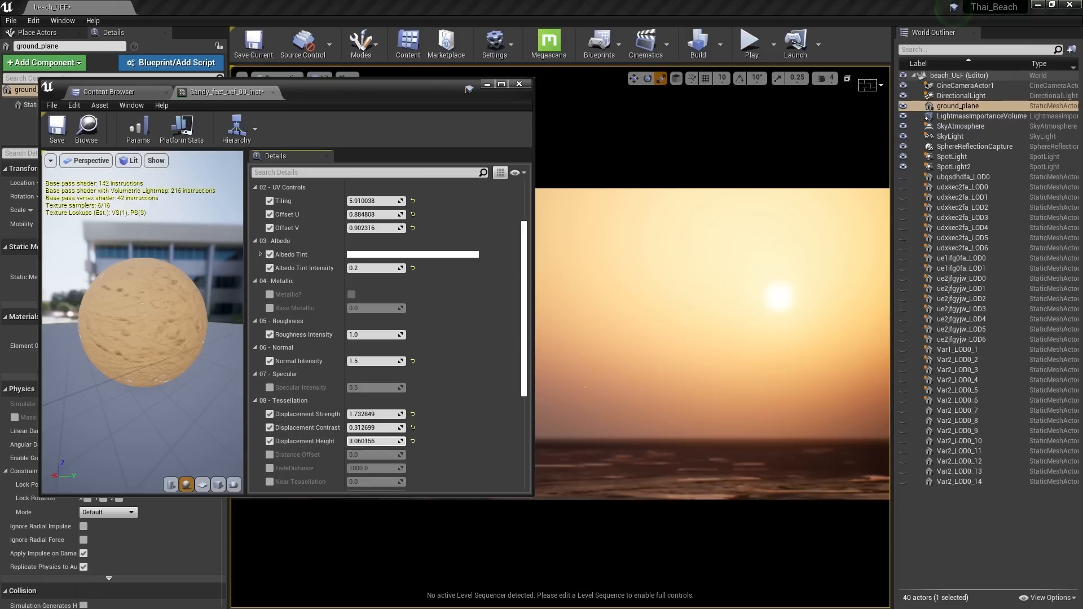
left_click(413, 441)
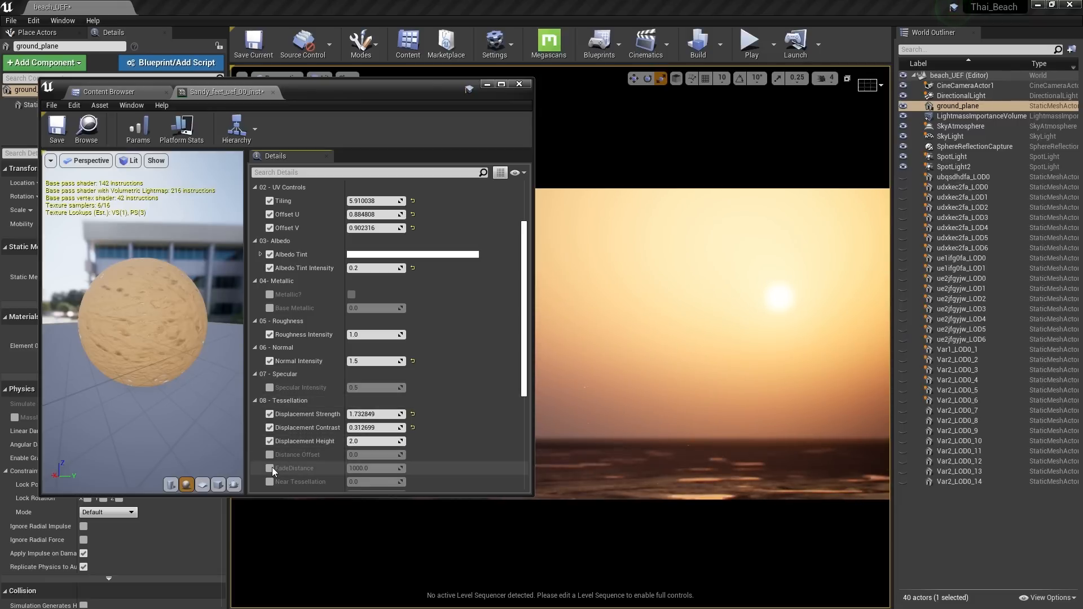
Enable FadeDistance and Near/Far Tessellation, raising Near to about 6.03 and lowering Height to 1.44
left_click(270, 468)
scroll(367, 468, "down", 3)
left_click(270, 410)
left_click(269, 424)
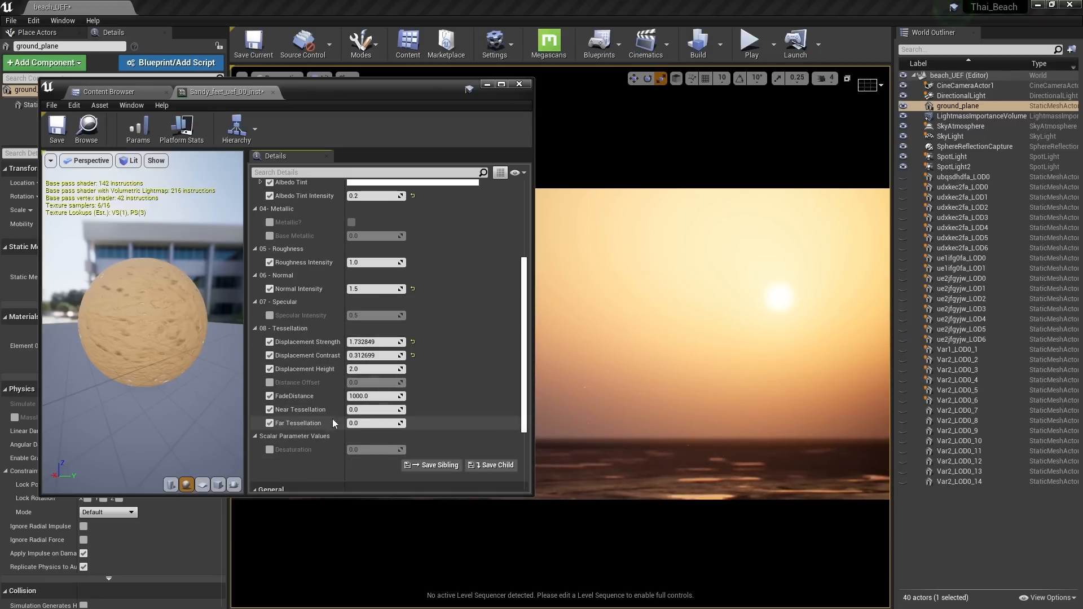
left_click_drag(372, 411, 402, 423)
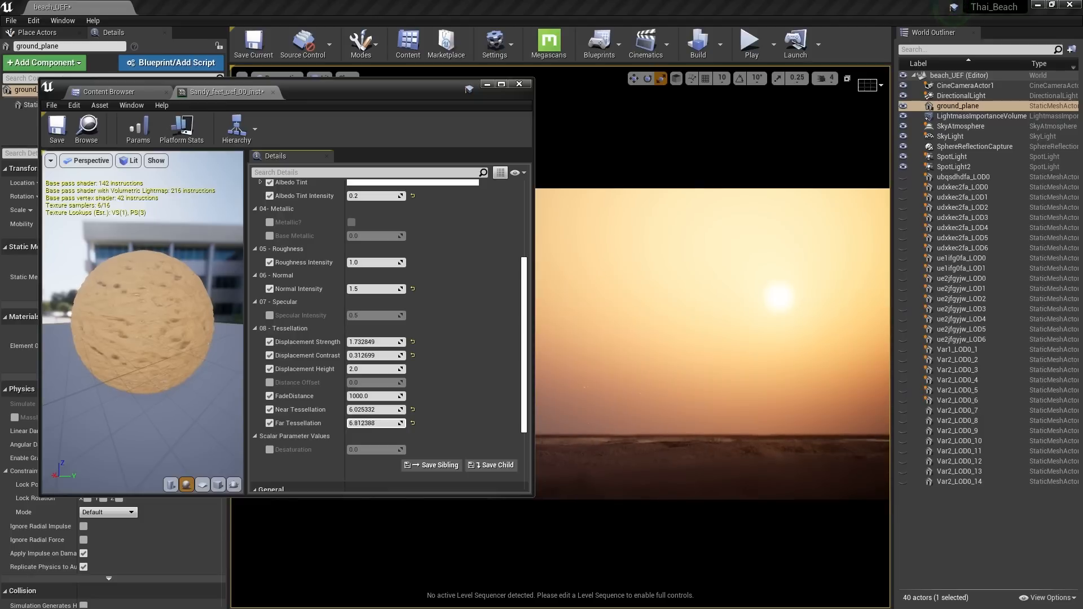
scroll(343, 269, "up", 5)
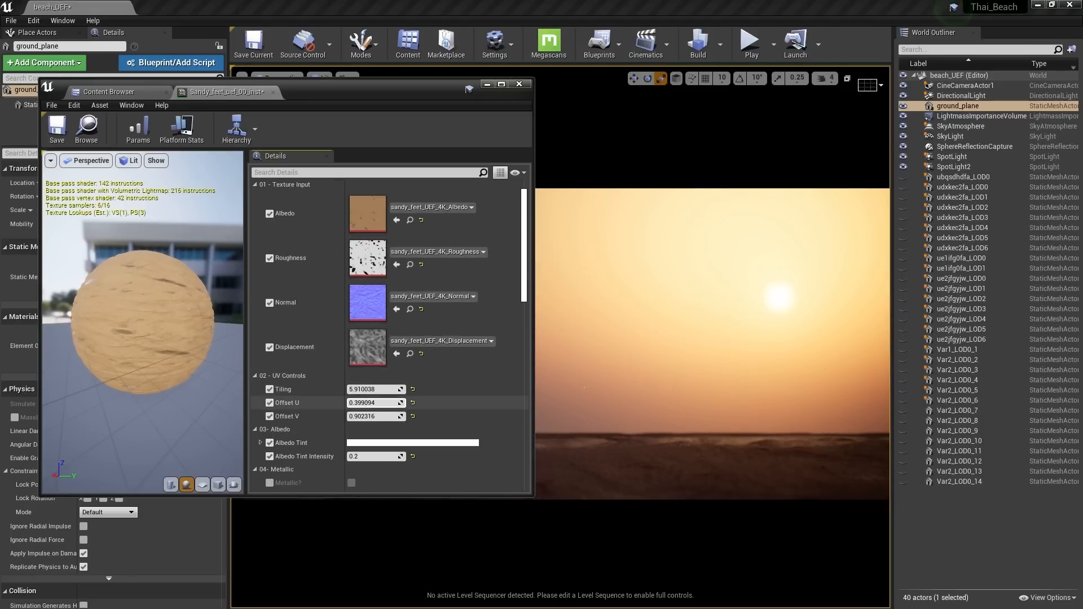
scroll(276, 442, "down", 10)
scroll(296, 421, "down", 1)
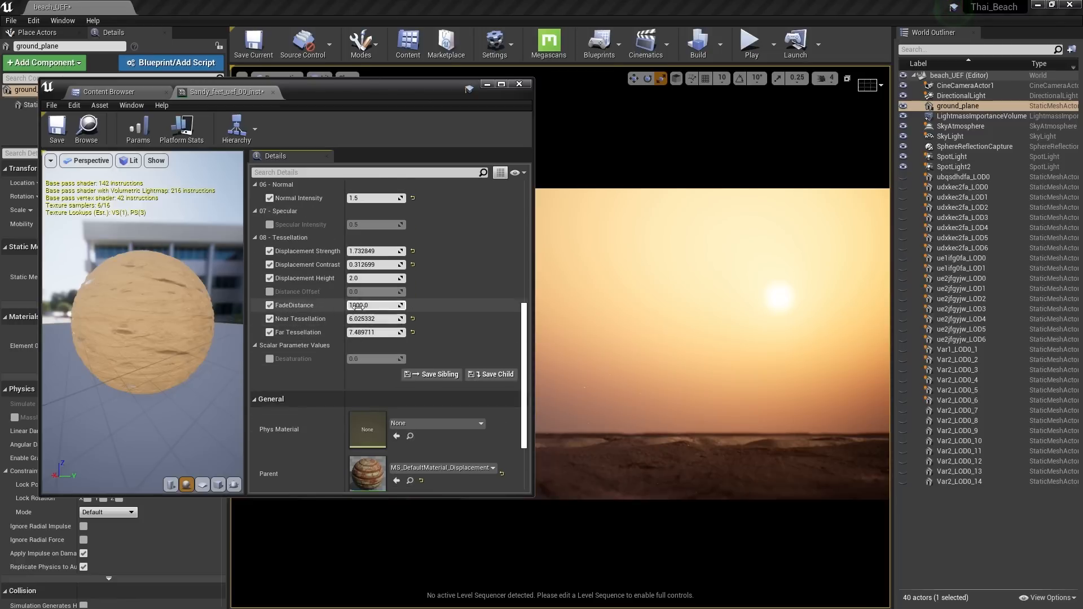
left_click_drag(372, 279, 347, 278)
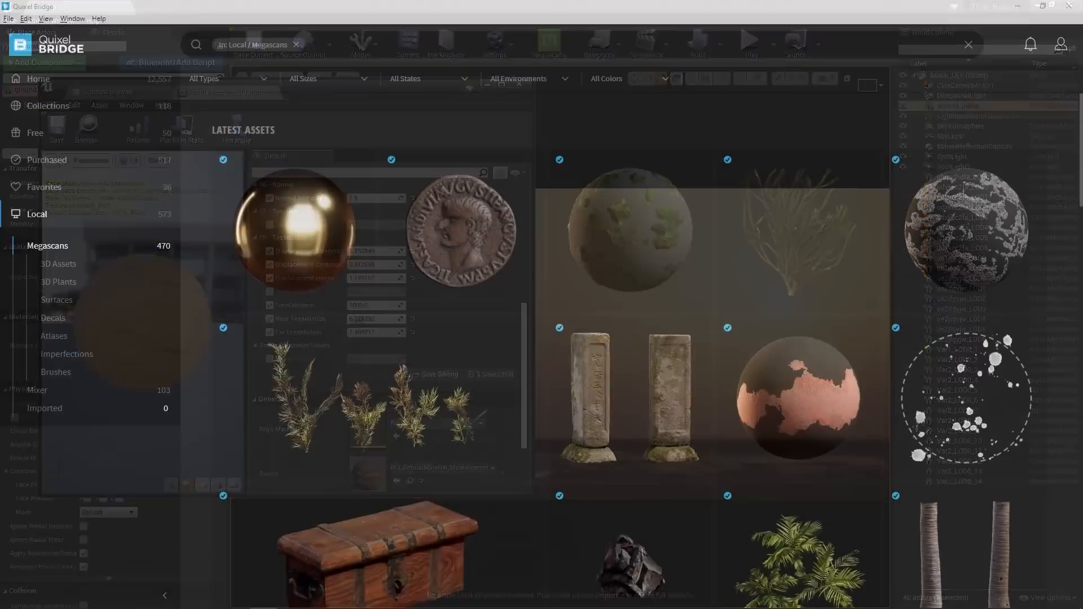
Open Thai Beach Rocks, preview it in 3D, and keep Mesh LOD 0 in its export settings
scroll(536, 328, "down", 5)
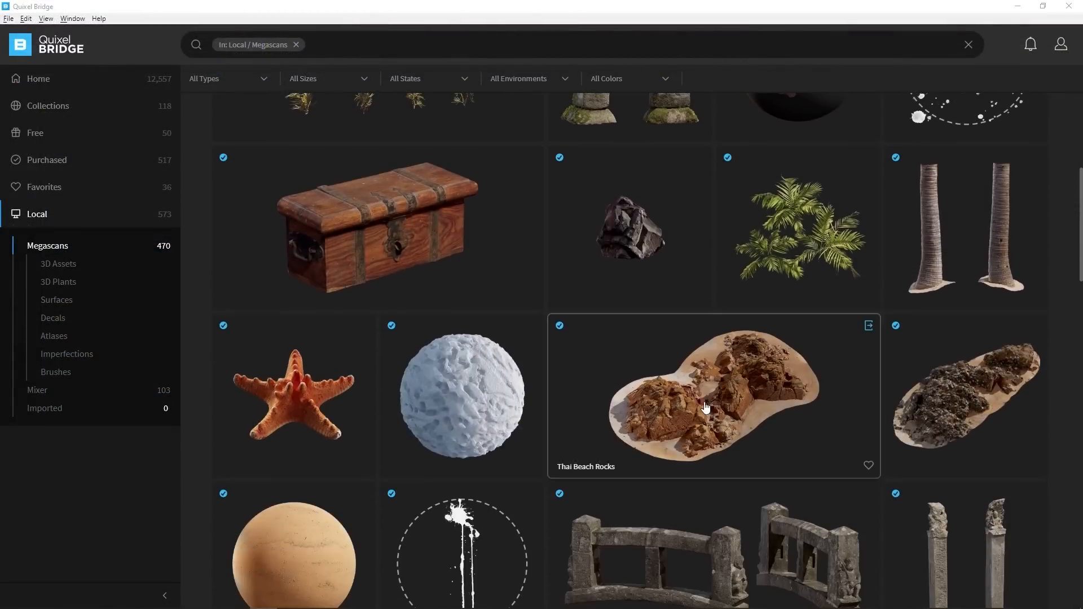
left_click(567, 371)
left_click(777, 107)
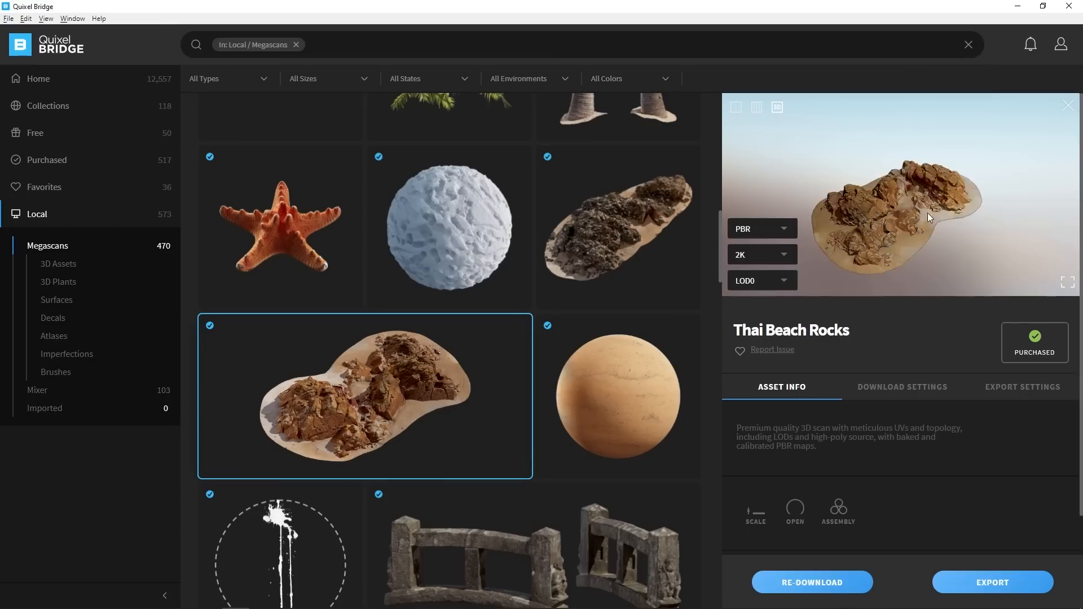
left_click_drag(928, 212, 927, 365)
scroll(877, 189, "up", 3)
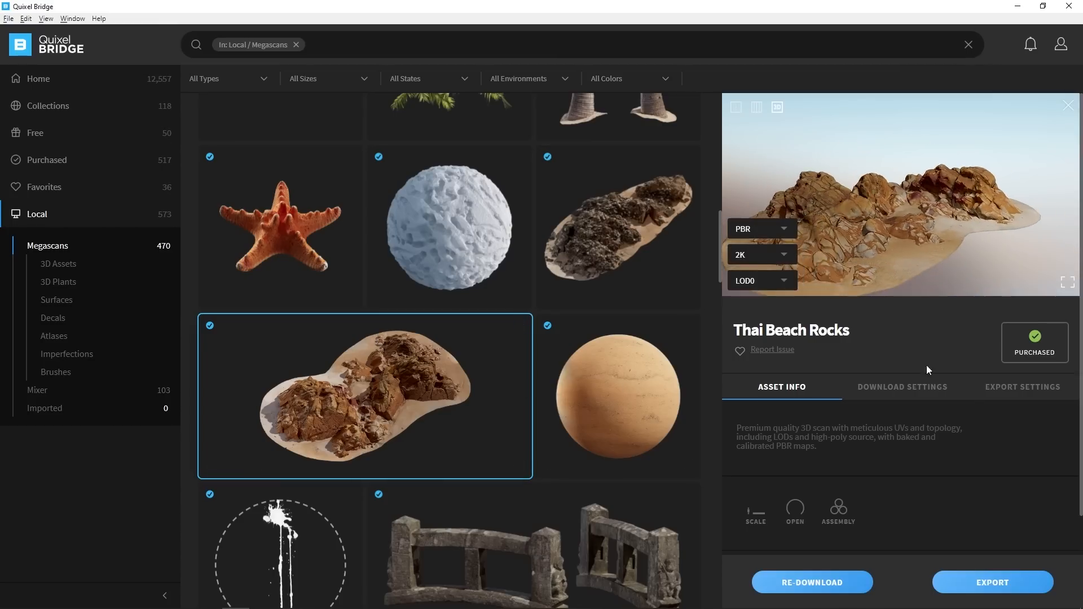
left_click(1003, 384)
scroll(856, 300, "down", 3)
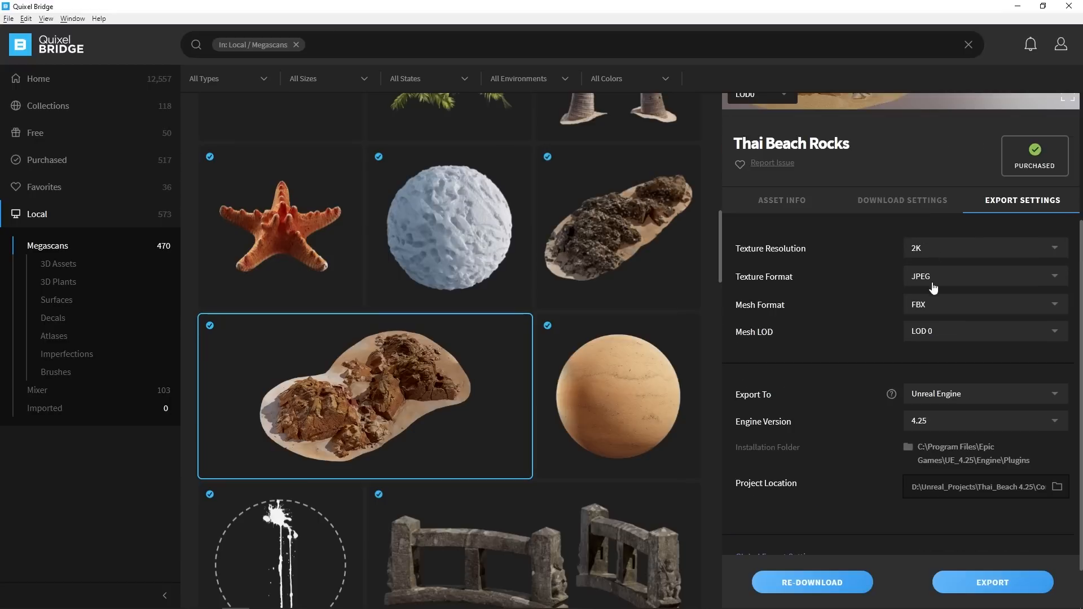
left_click(929, 338)
left_click(946, 333)
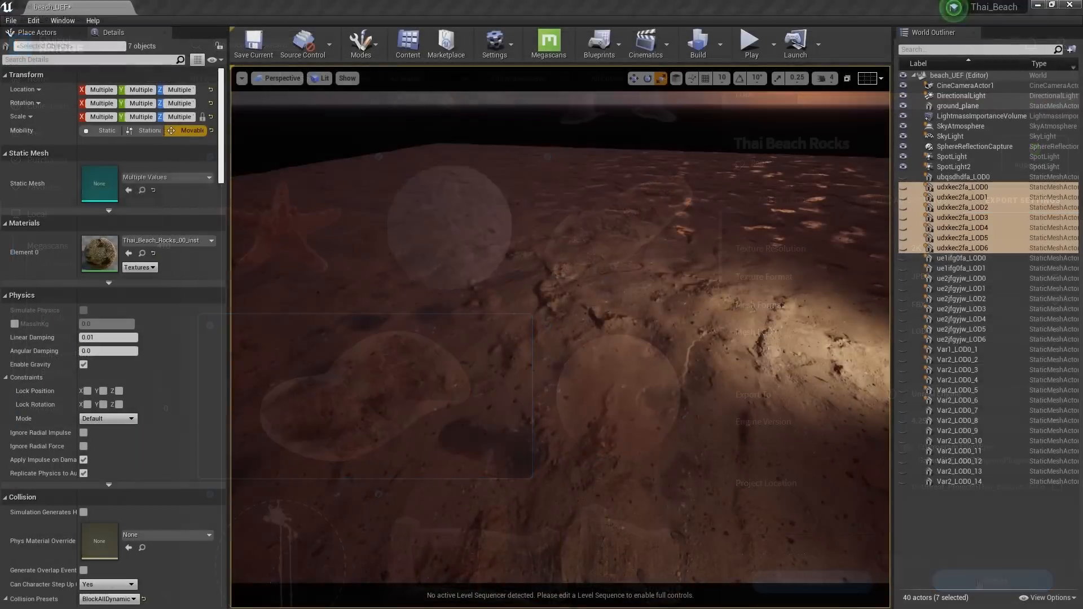
Lower the placed rock onto the sand, turn it on Z and slide it into position
left_click(555, 256)
mouse_move(555, 256)
left_mouse_down()
mouse_move(555, 245)
mouse_move(555, 265)
left_mouse_up()
key("e")
left_click_drag(551, 319, 437, 298)
key("w")
key("e")
right_click_drag(452, 294, 465, 248)
key("w")
mouse_move(478, 207)
left_mouse_down()
mouse_move(477, 191)
mouse_move(478, 200)
left_mouse_up()
key("g")
mouse_move(625, 337)
right_mouse_down()
mouse_move(624, 322)
mouse_move(625, 337)
right_mouse_up()
Through the cinematic camera, turn the rock to about 7 degrees and move it to the right foreground
left_click(283, 83)
left_click(297, 212)
key("g")
key("e")
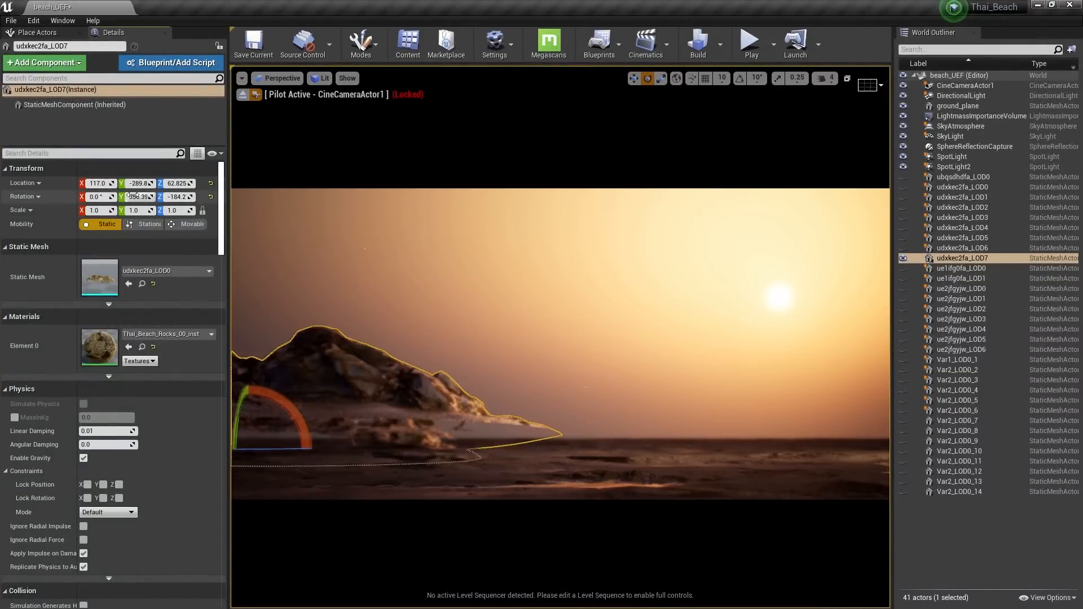
key("ctrl+z")
mouse_move(179, 197)
left_mouse_down()
mouse_move(190, 197)
mouse_move(181, 197)
left_mouse_up()
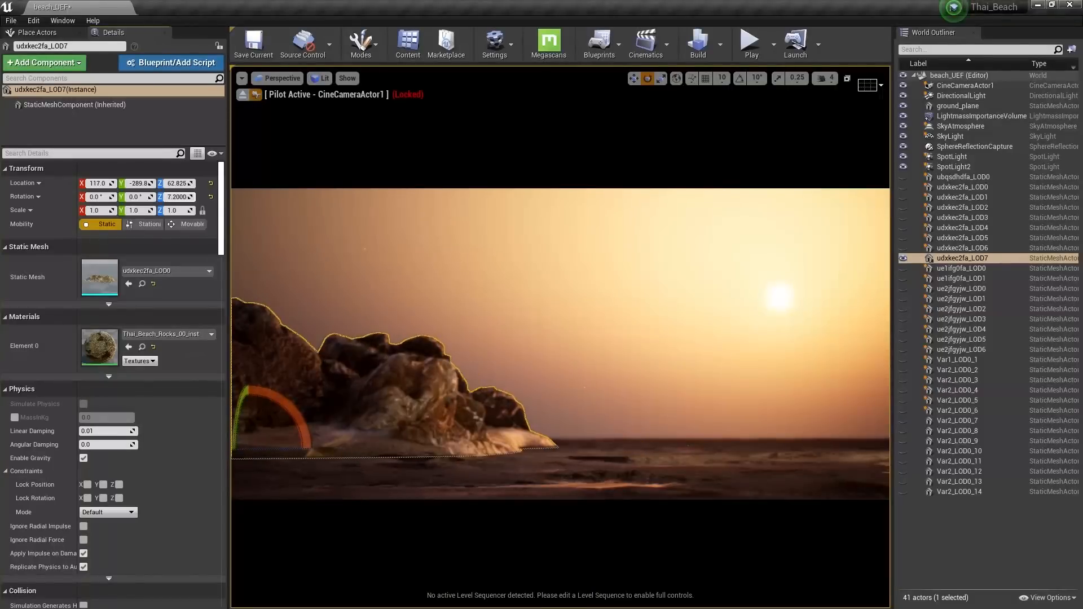
left_click_drag(242, 432, 419, 458)
key("w")
key("e")
Sink the rock lower into the sand and pull the view back to the horizon
left_click(142, 348)
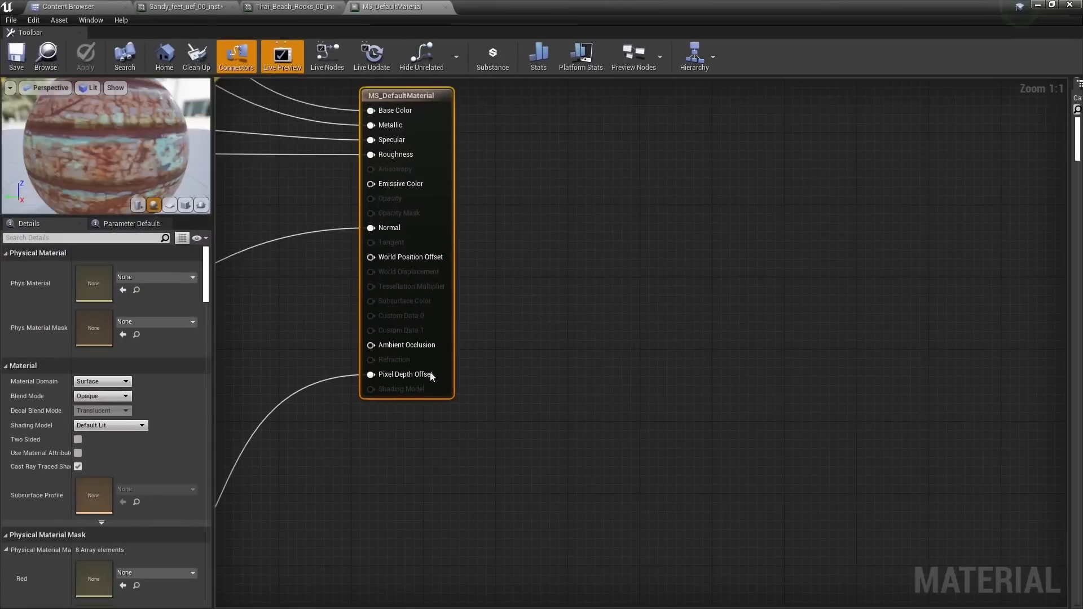
right_click_drag(136, 544, 560, 343)
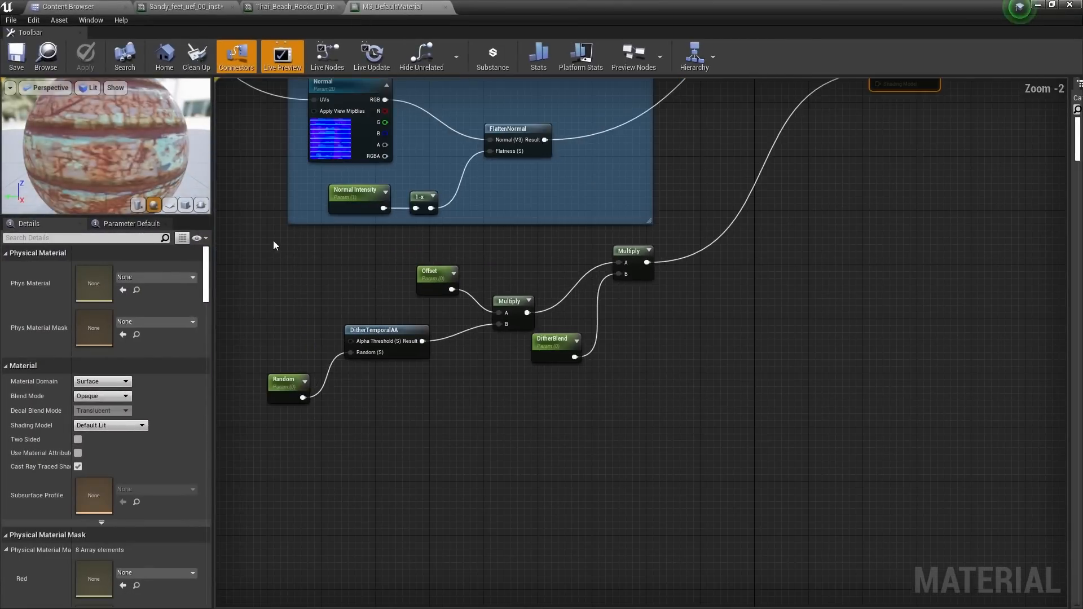
left_click_drag(559, 343, 684, 417)
scroll(621, 277, "up", 2)
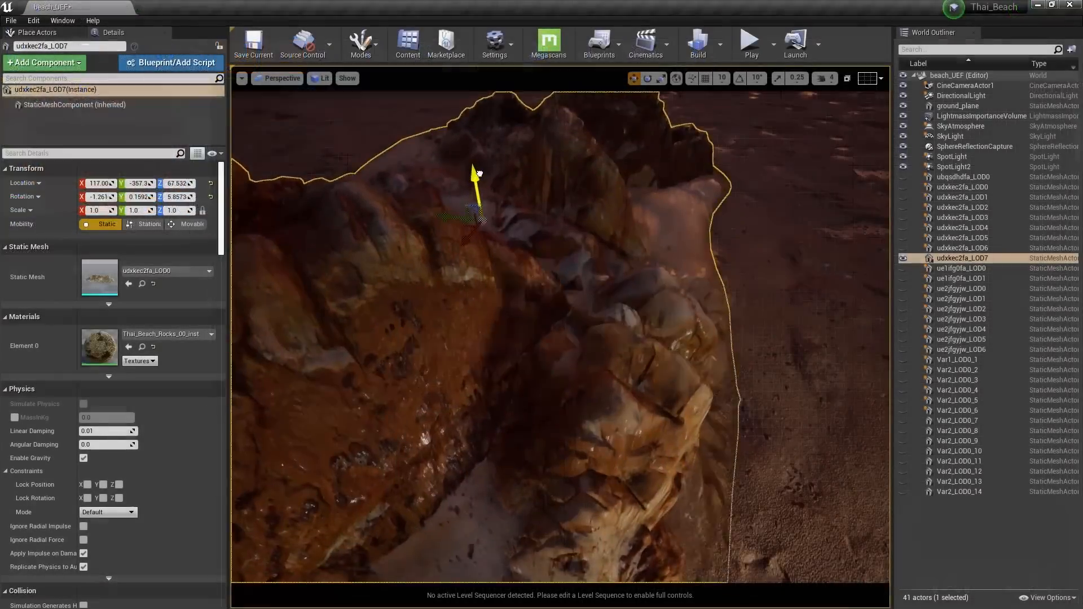
right_click_drag(487, 178, 487, 178)
left_click_drag(488, 178, 494, 196)
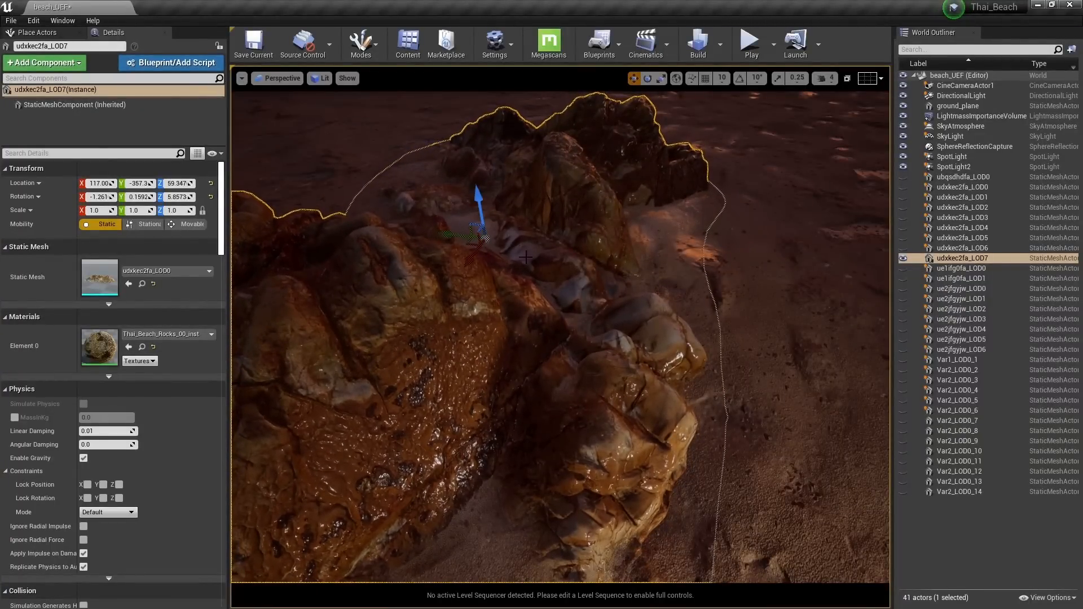
mouse_move(647, 273)
left_mouse_down()
mouse_move(652, 296)
mouse_move(647, 273)
left_mouse_up()
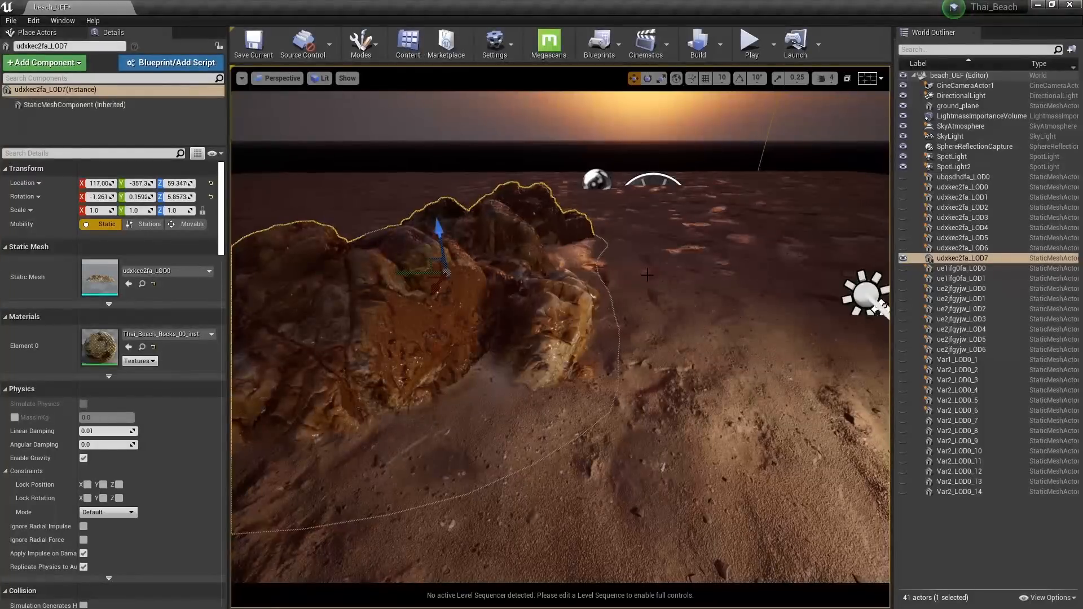
Alt-drag two rock duplicates sideways and left, turning each around its vertical axis
left_click_drag(421, 272, 803, 285, "alt")
right_click_drag(803, 284, 835, 345)
left_click_drag(612, 300, 315, 152)
key("w")
right_click_drag(431, 204, 362, 146)
key("e")
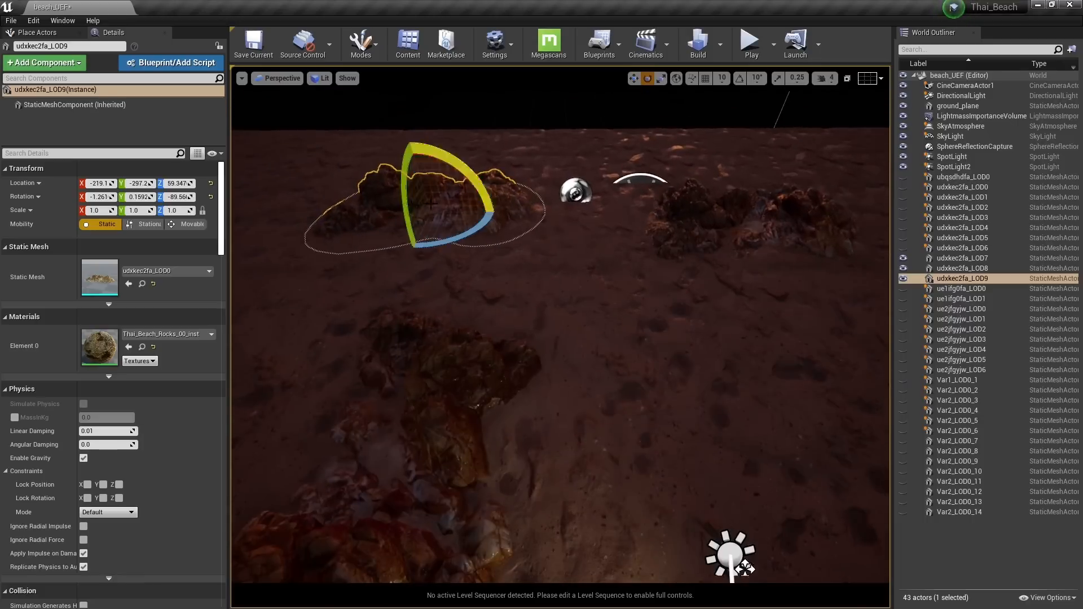
left_click_drag(447, 236, 576, 221)
key("w")
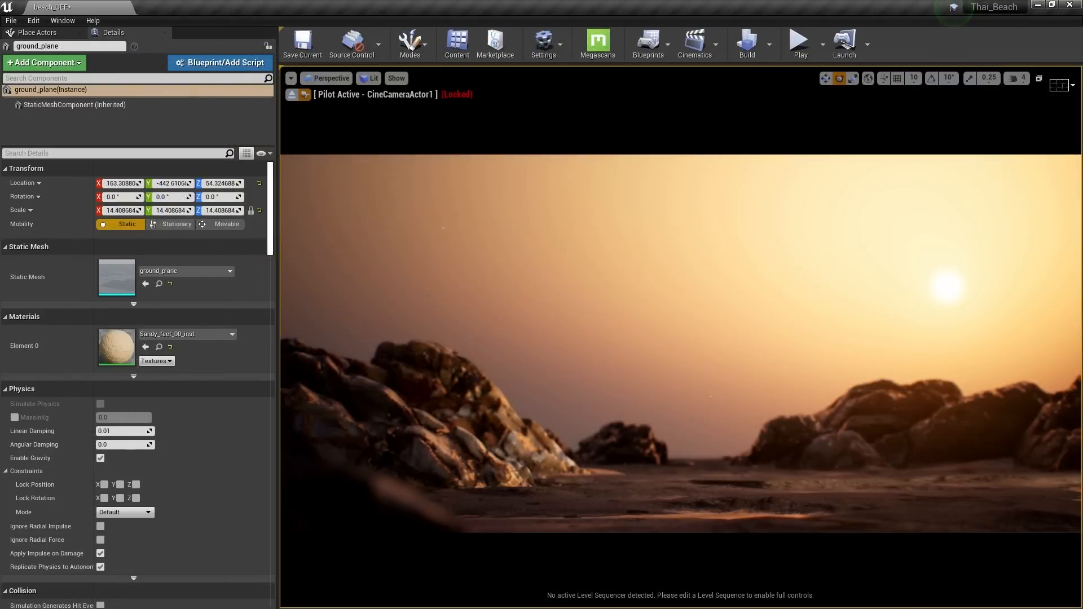
Place the wooden chest in the level at a pasted location near the camera, slightly tilted
left_click_drag(227, 5, 675, 496)
right_click(57, 183)
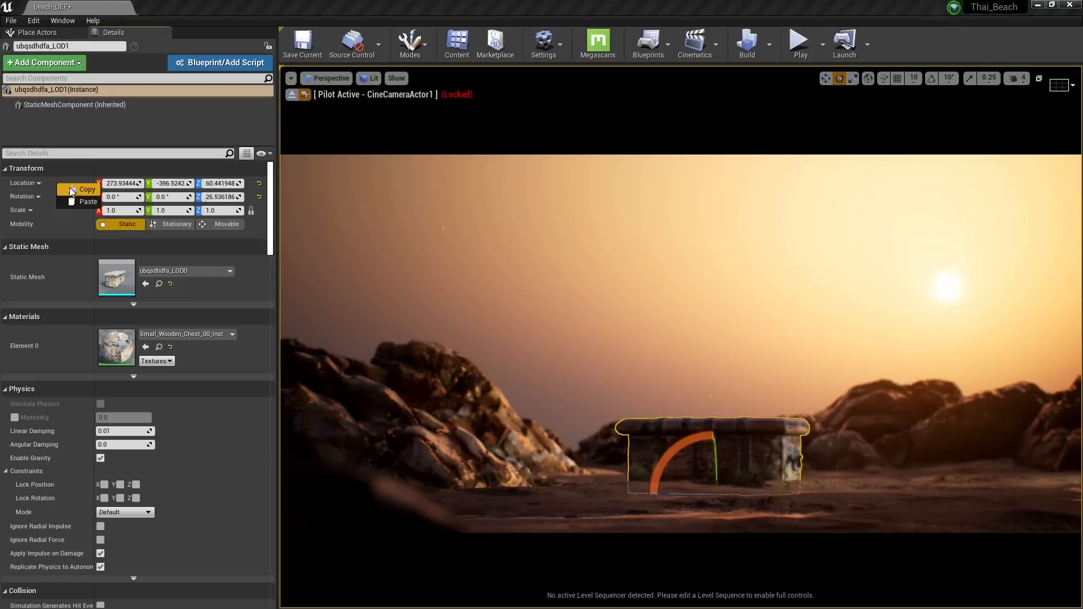
left_click(70, 192)
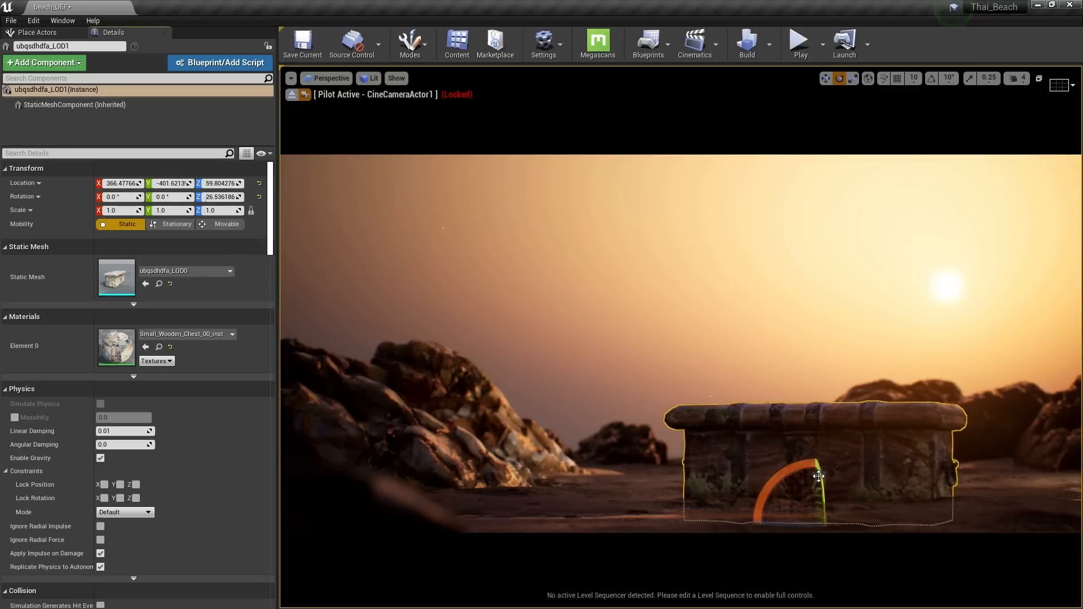
left_click_drag(819, 477, 795, 477)
key("e")
key("w")
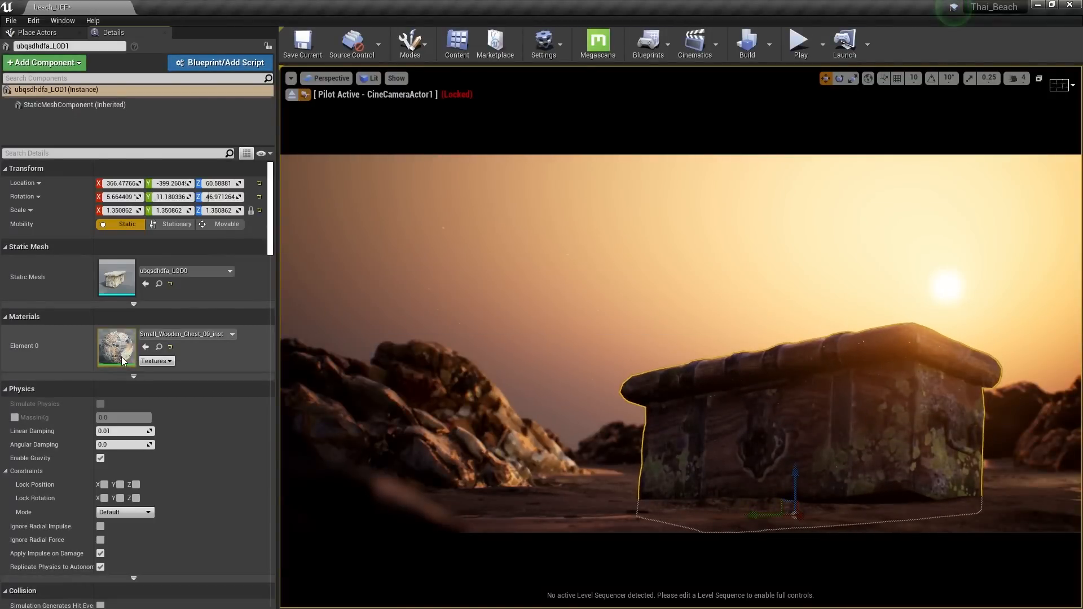
In the chest's material instance, set Albedo Tint Intensity 12.58, reset Roughness Intensity and set Desaturation 0.2
double_click(121, 356)
scroll(281, 466, "down", 5)
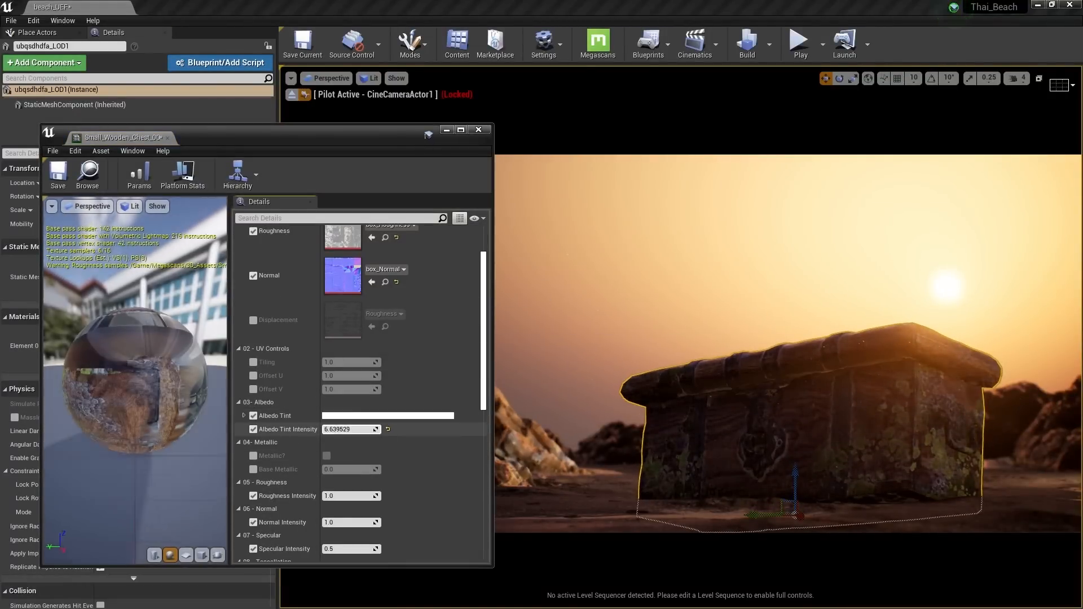
left_click_drag(349, 429, 350, 407)
scroll(288, 432, "down", 3)
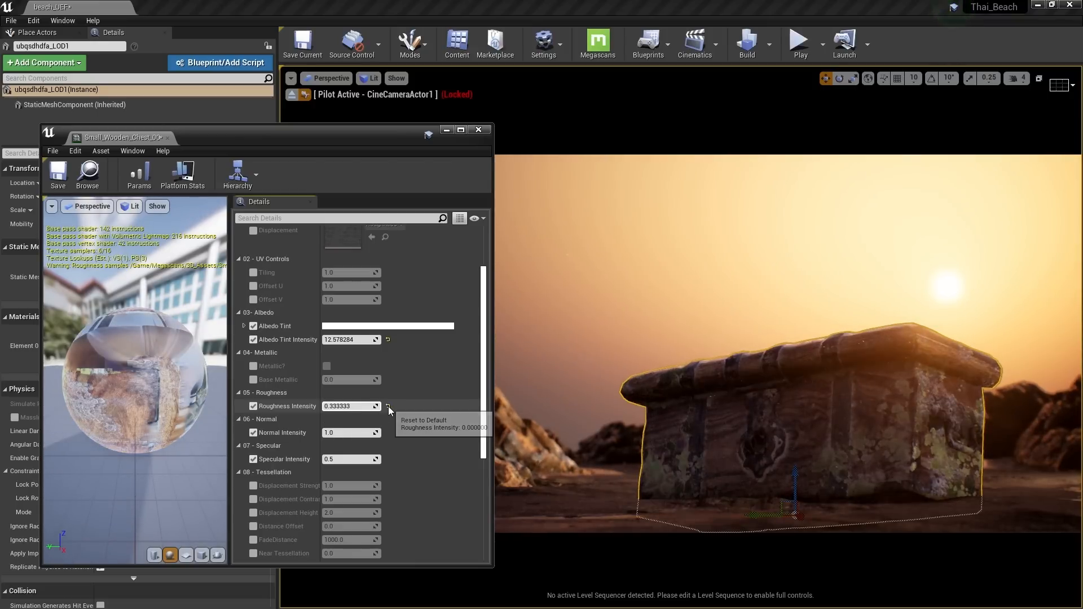
left_click(388, 406)
scroll(301, 440, "down", 5)
left_click(328, 468)
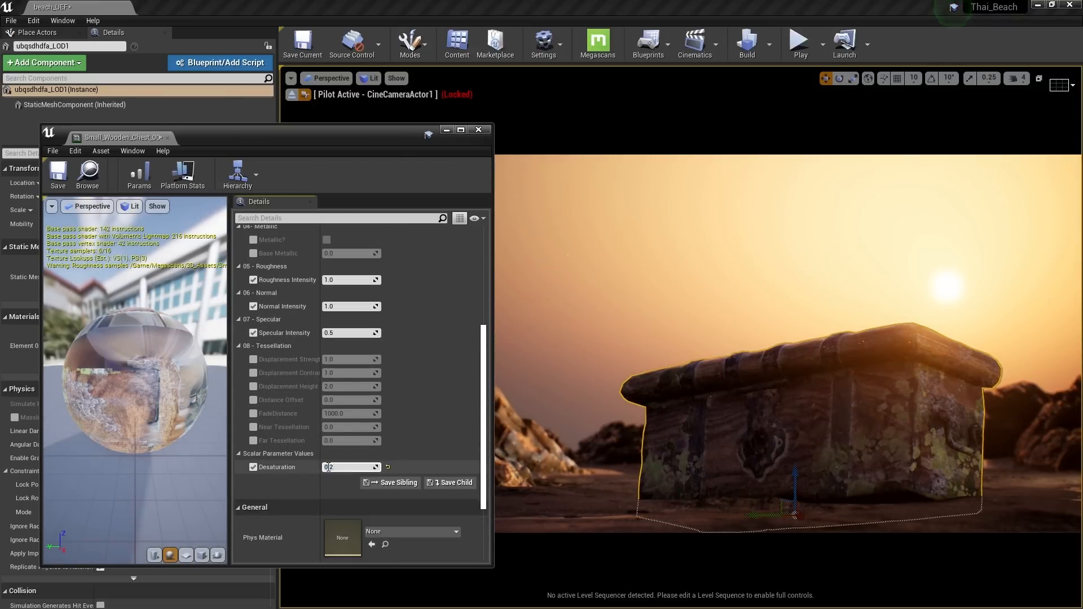
scroll(284, 485, "down", 3)
Open the chest's parent master material and select both Desaturation nodes in its graph
double_click(344, 512)
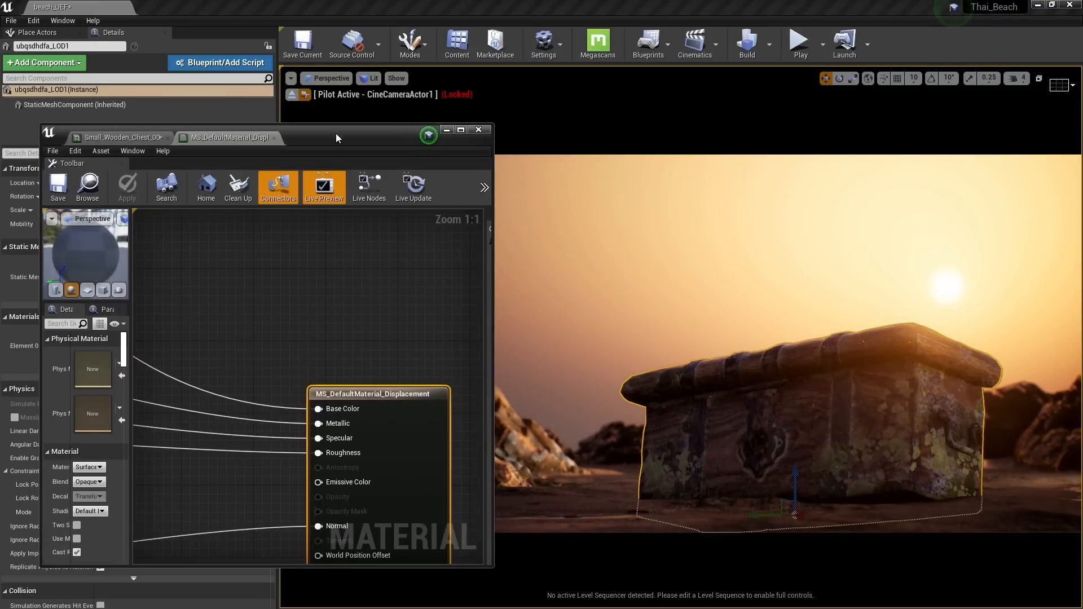
double_click(337, 137)
right_click_drag(363, 192, 655, 294)
scroll(655, 294, "down", 2)
right_click_drag(406, 205, 689, 370)
scroll(689, 370, "down", 2)
right_click_drag(416, 252, 605, 281)
scroll(604, 281, "up", 1)
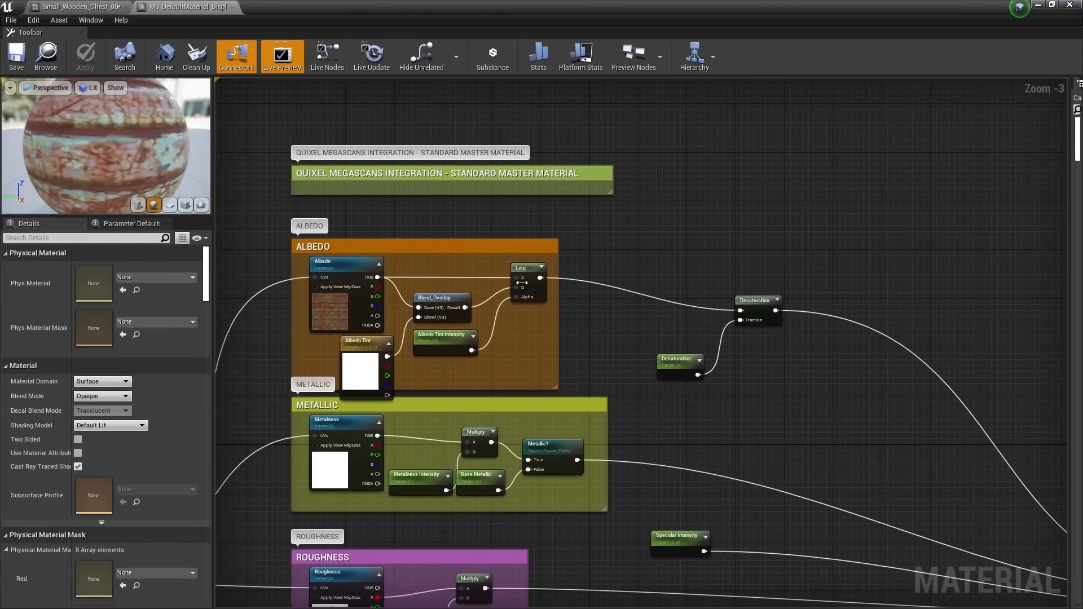
scroll(573, 312, "up", 2)
left_click_drag(567, 303, 734, 428)
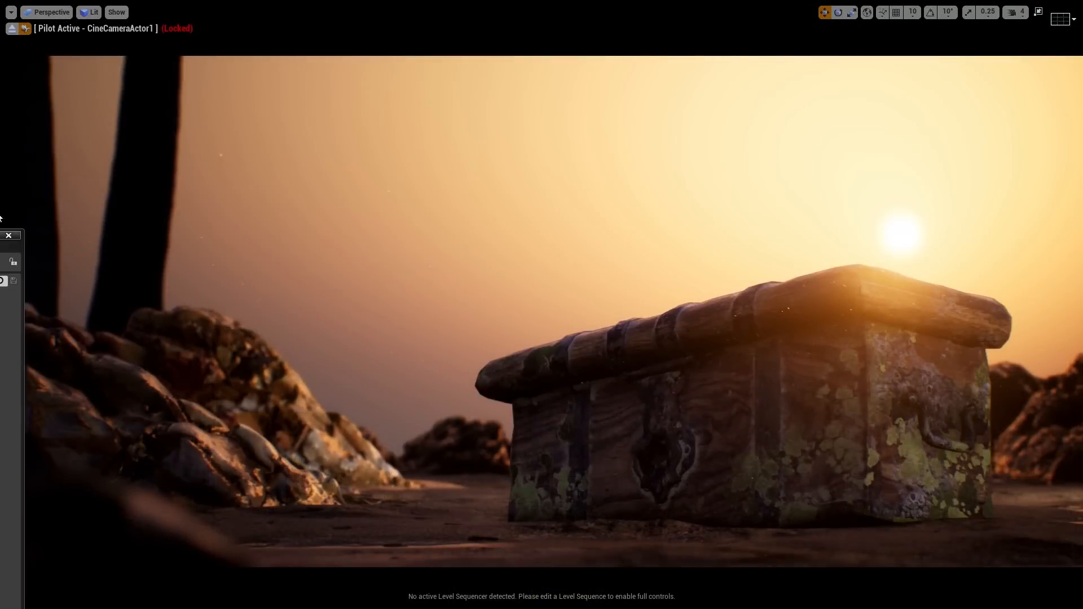
Preview the Starfish_00 mesh and drag ue2jfgyjw_LOD0 onto the sand beside the rocks
left_click_drag(0, 229, 313, 116)
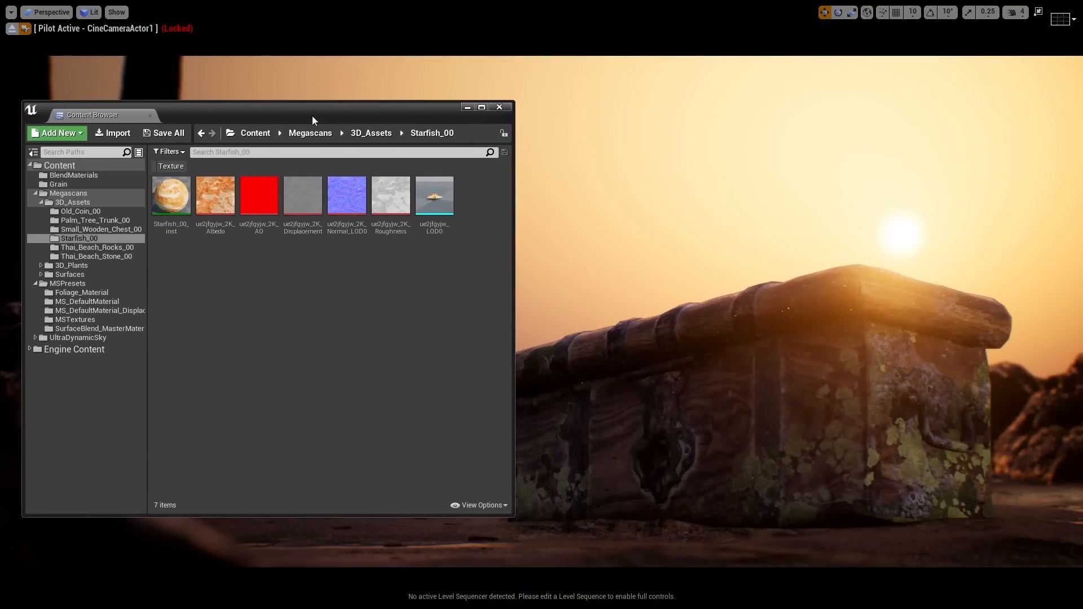
double_click(432, 199)
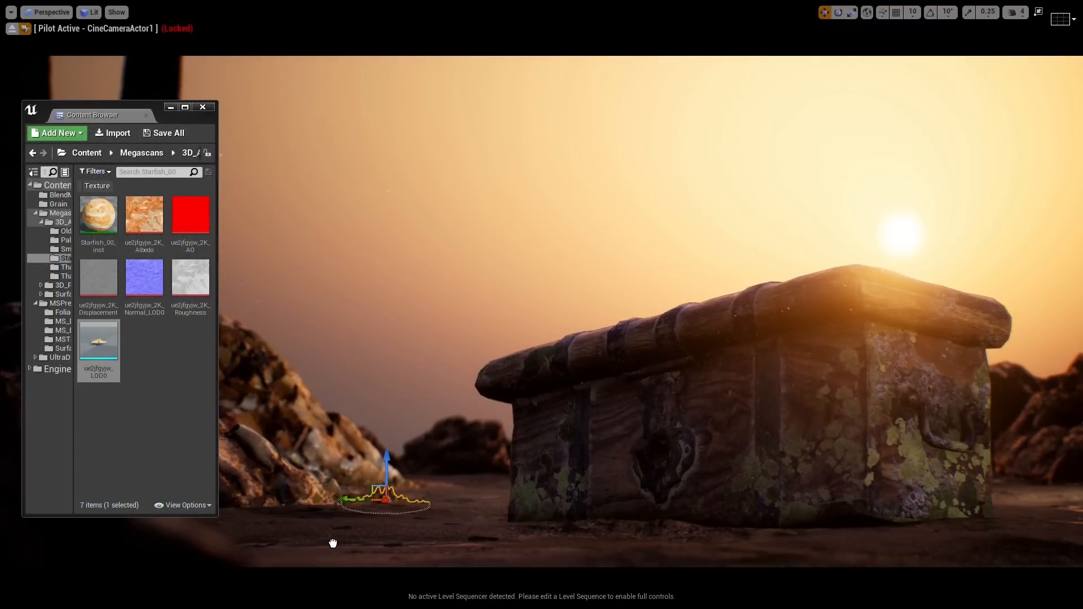
left_click_drag(283, 523, 284, 524)
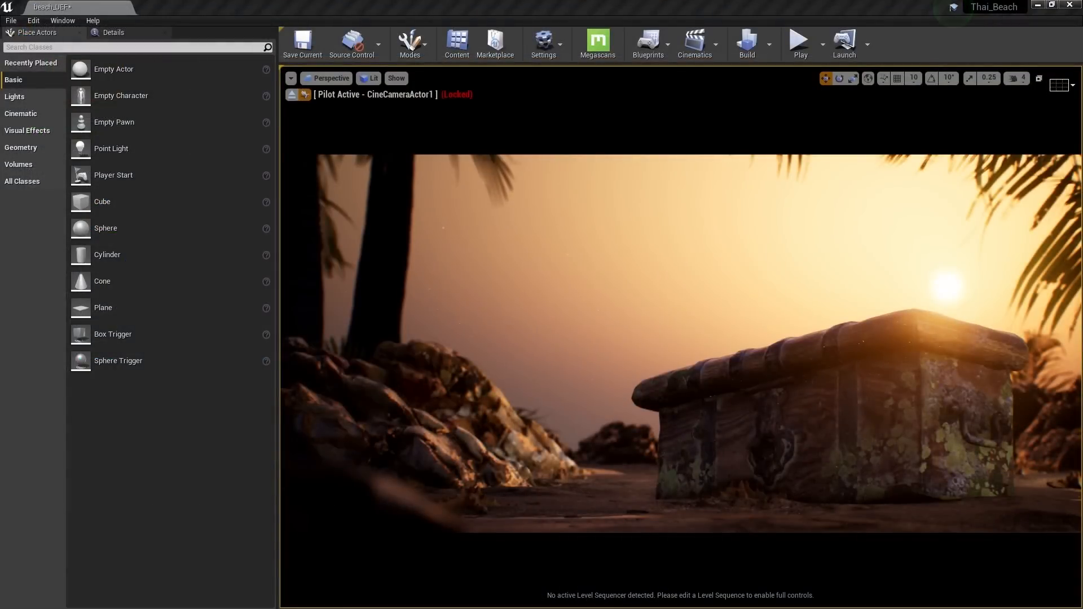
left_click(457, 44)
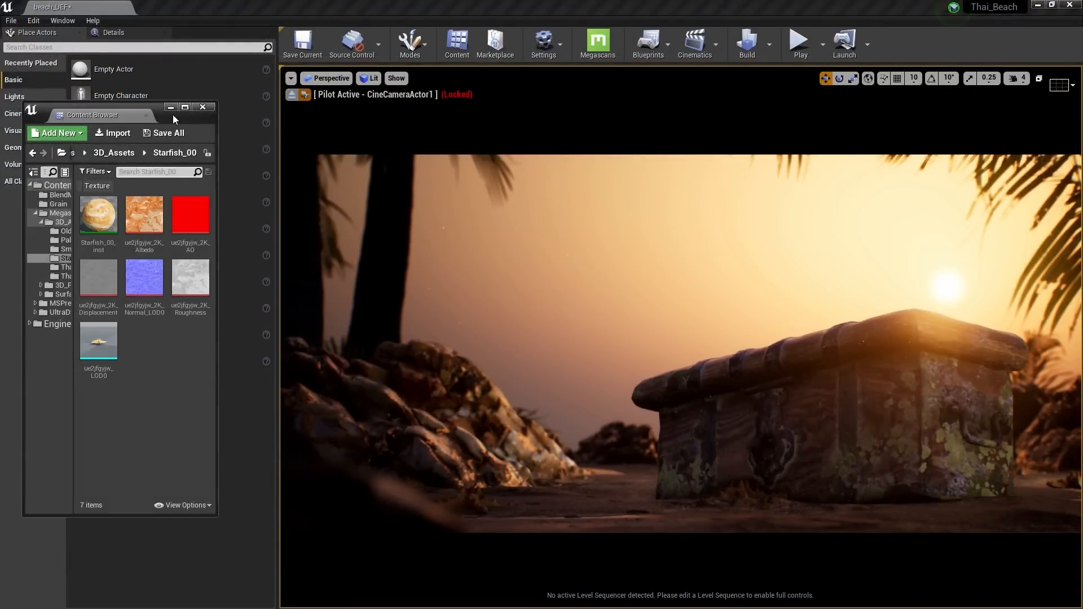
left_click_drag(174, 119, 458, 137)
left_click_drag(501, 243, 818, 244)
left_click(366, 231)
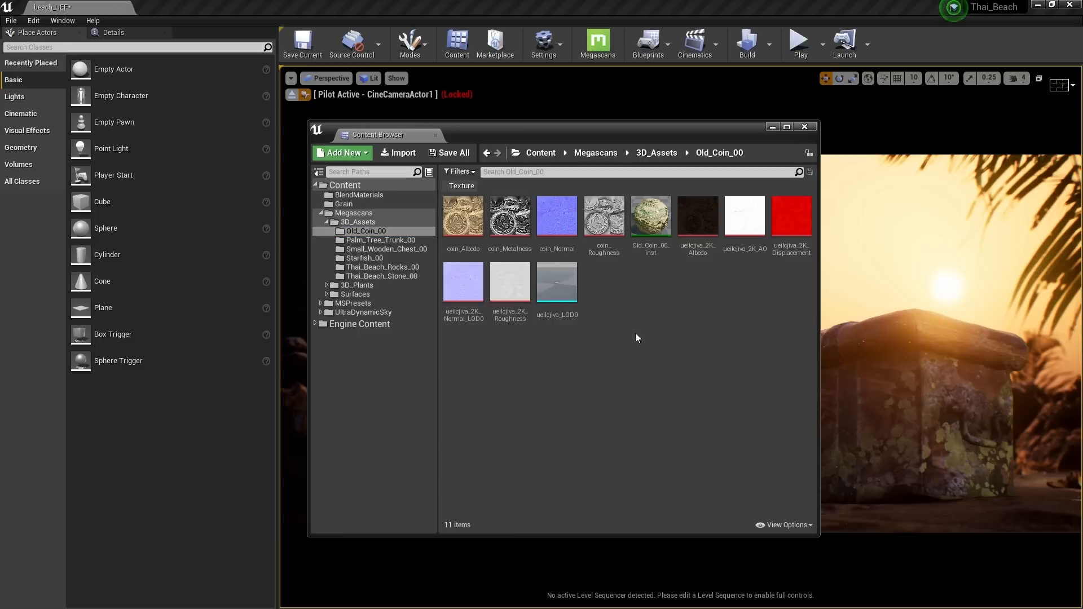
double_click(557, 282)
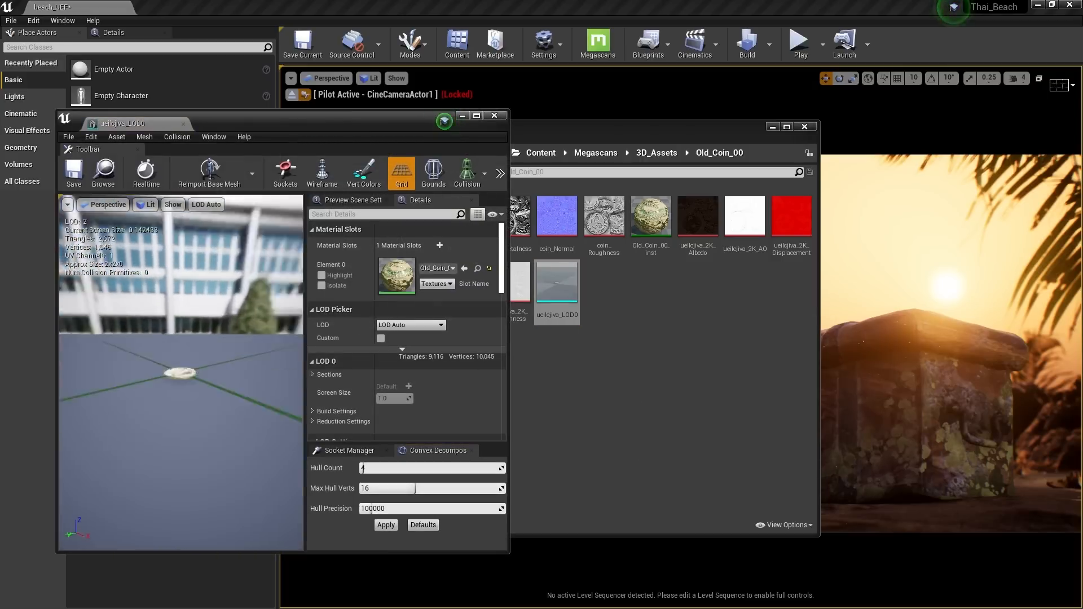
left_click_drag(192, 361, 107, 469)
left_click_drag(180, 372, 107, 305)
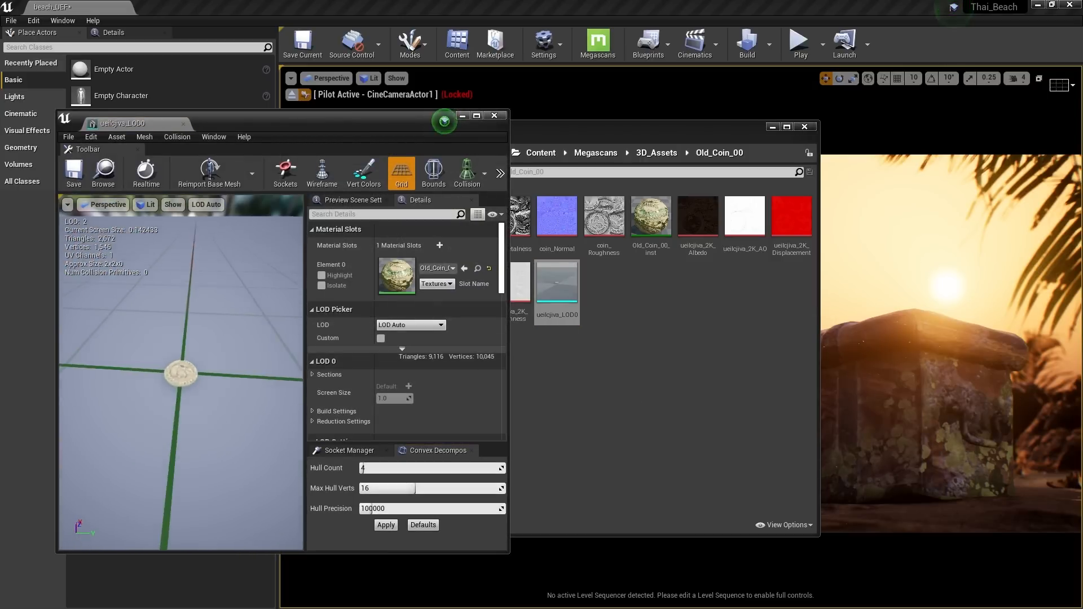
mouse_move(107, 305)
right_mouse_down()
mouse_move(119, 395)
mouse_move(107, 305)
right_mouse_up()
left_click_drag(192, 350, 101, 375)
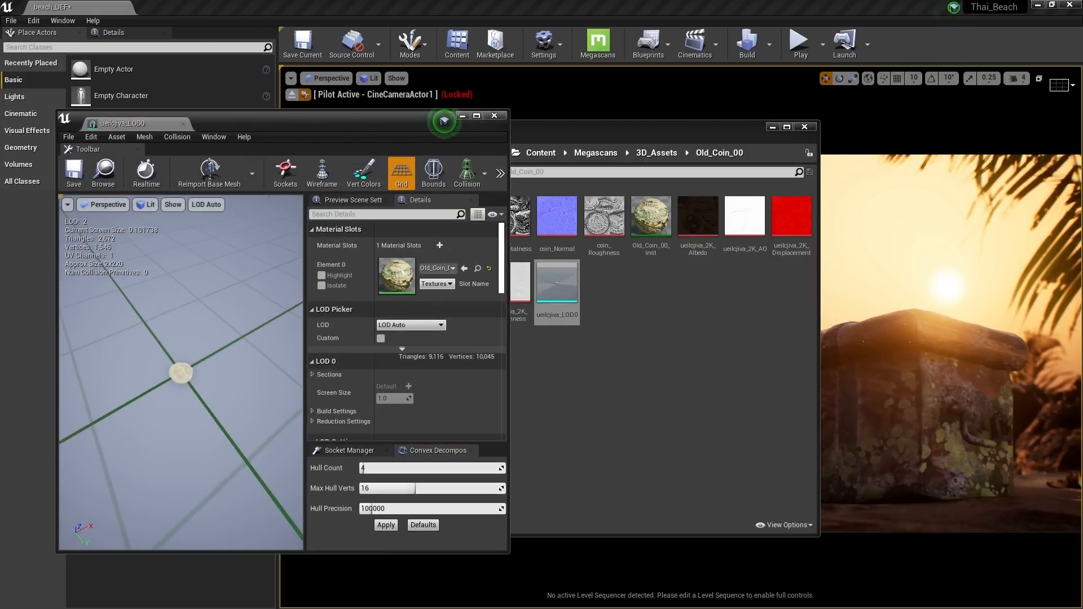
middle_click(150, 125)
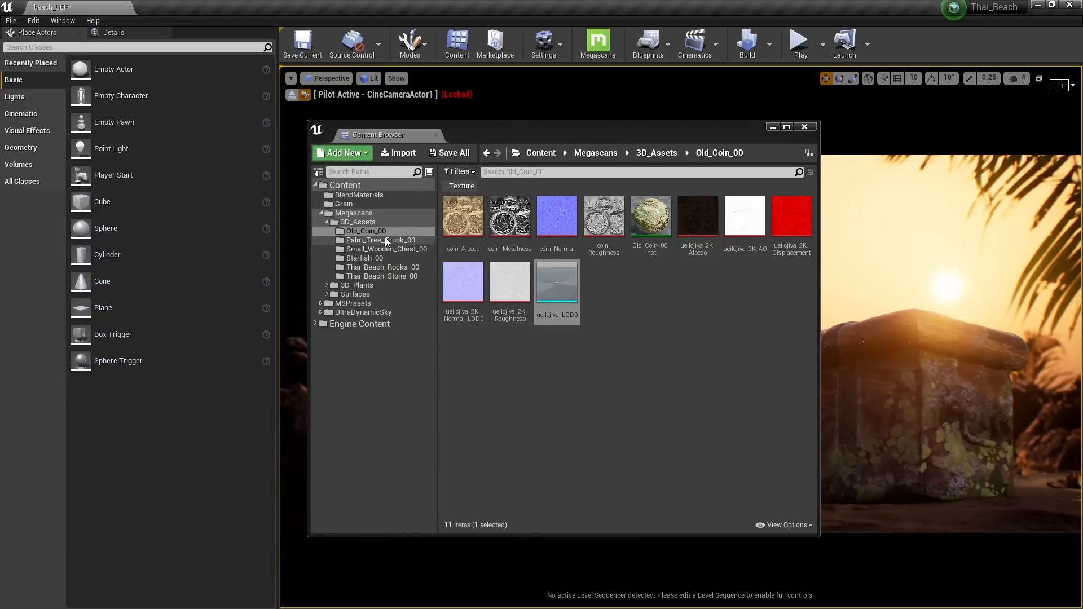
left_click(374, 268)
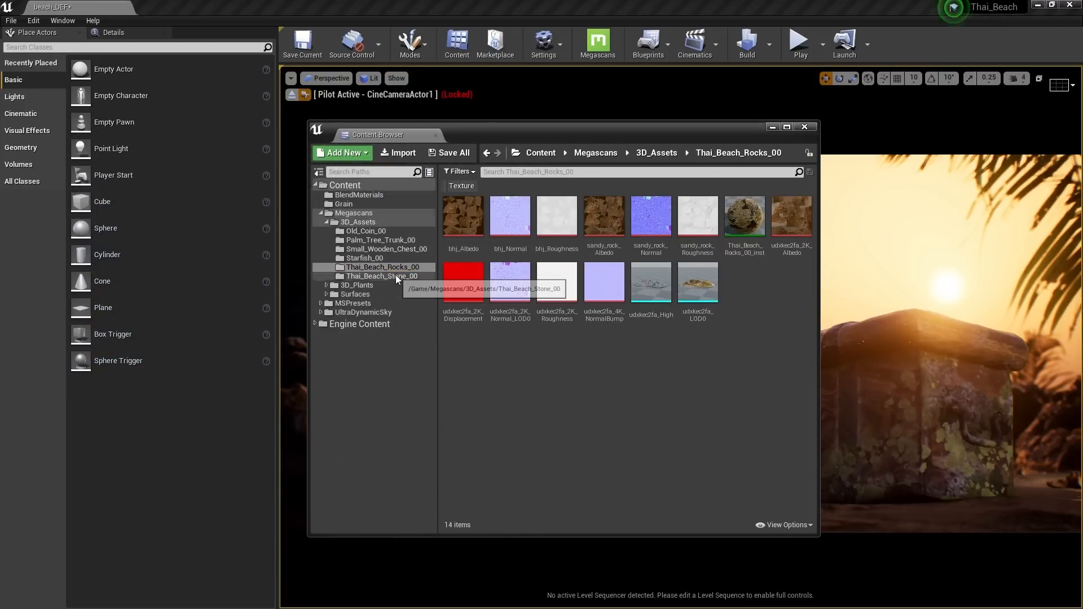
left_click(395, 276)
left_click(683, 229)
double_click(683, 229)
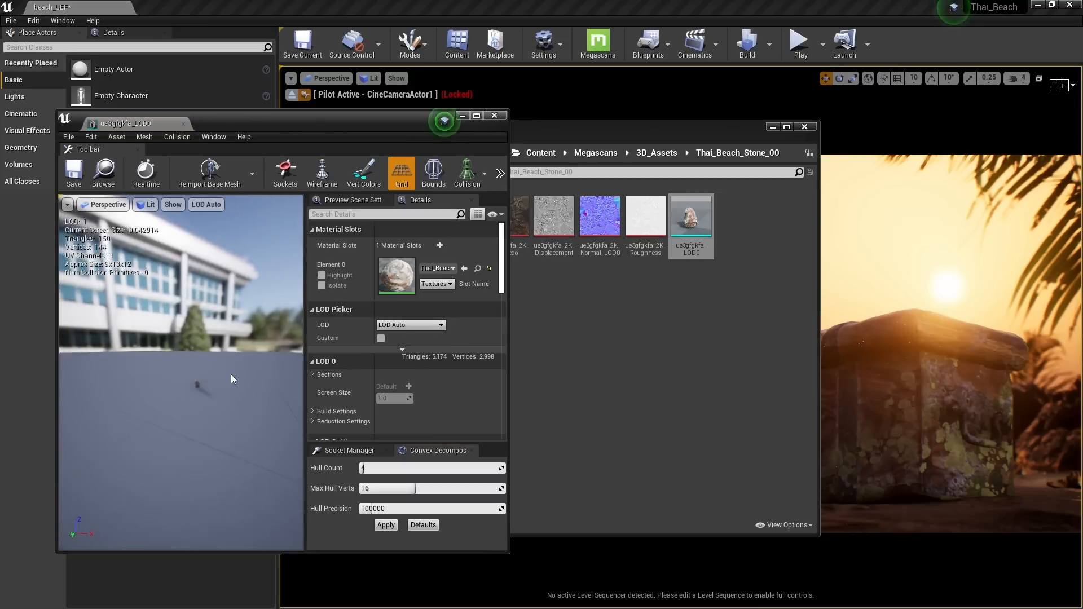
scroll(181, 373, "down", 5)
left_click_drag(181, 373, 283, 373)
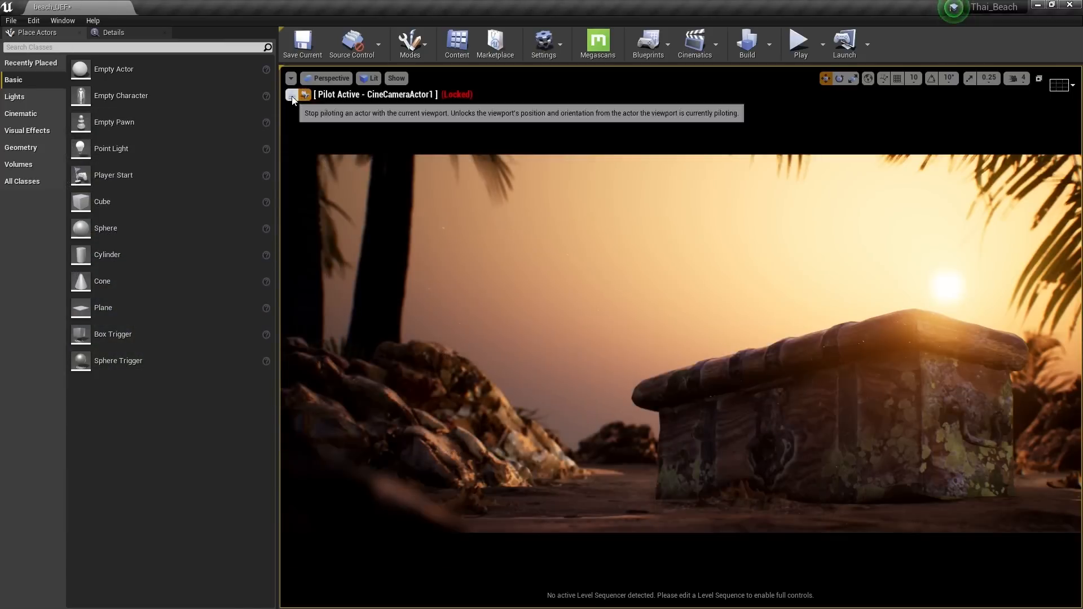
Eject from the cine camera, fly down to the chest, and select both foliage types in Foliage mode
left_click(292, 94)
right_click_drag(680, 337, 770, 451)
left_click(411, 42)
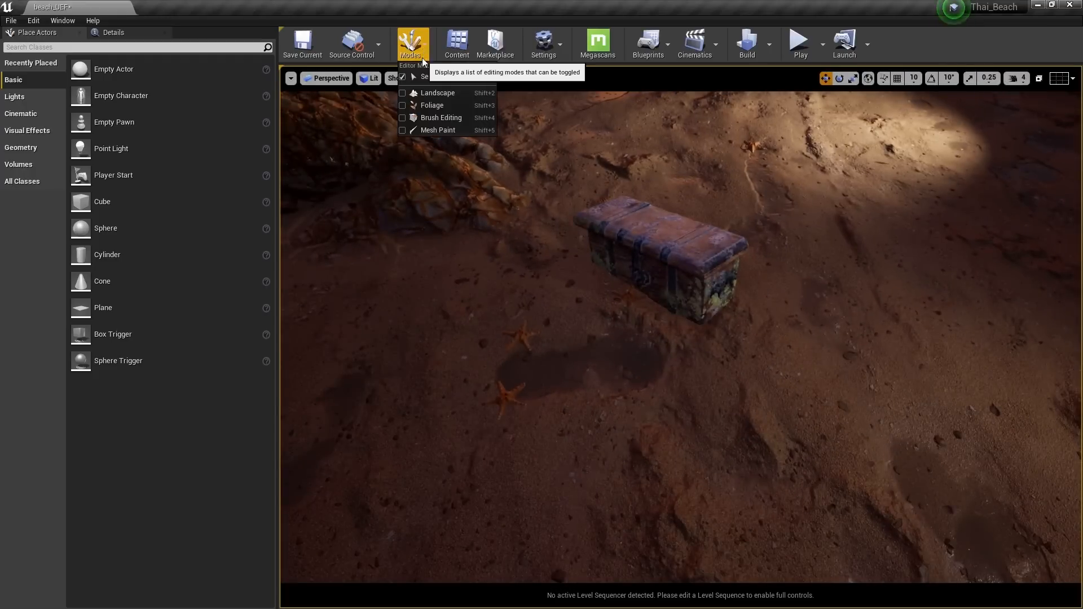
left_click(445, 101)
left_click(19, 119)
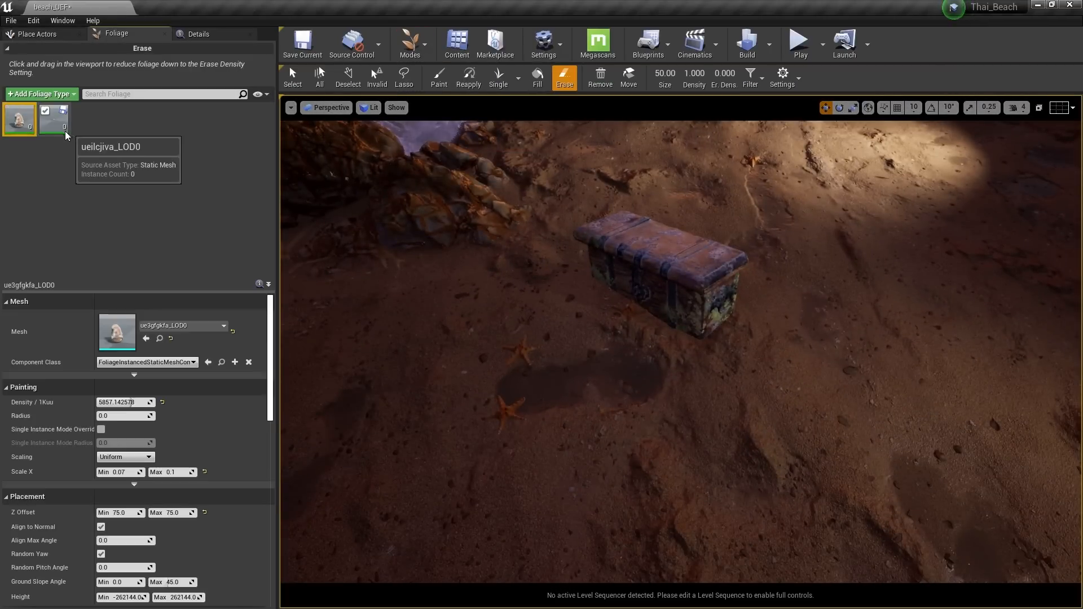
left_click(53, 119, "ctrl")
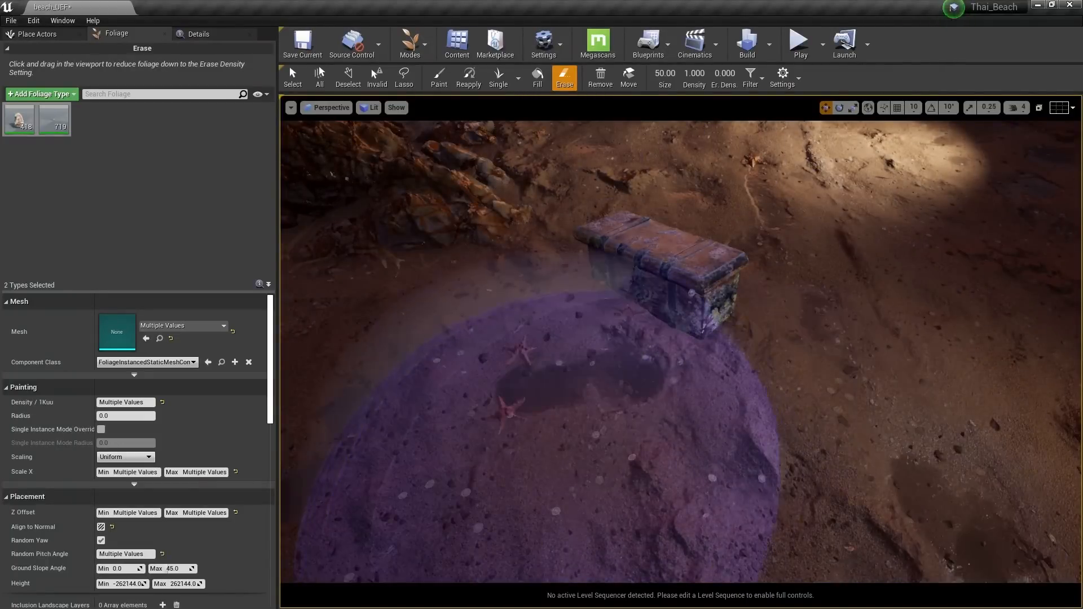
mouse_move(570, 446)
right_mouse_down()
mouse_move(626, 443)
mouse_move(671, 401)
right_mouse_up()
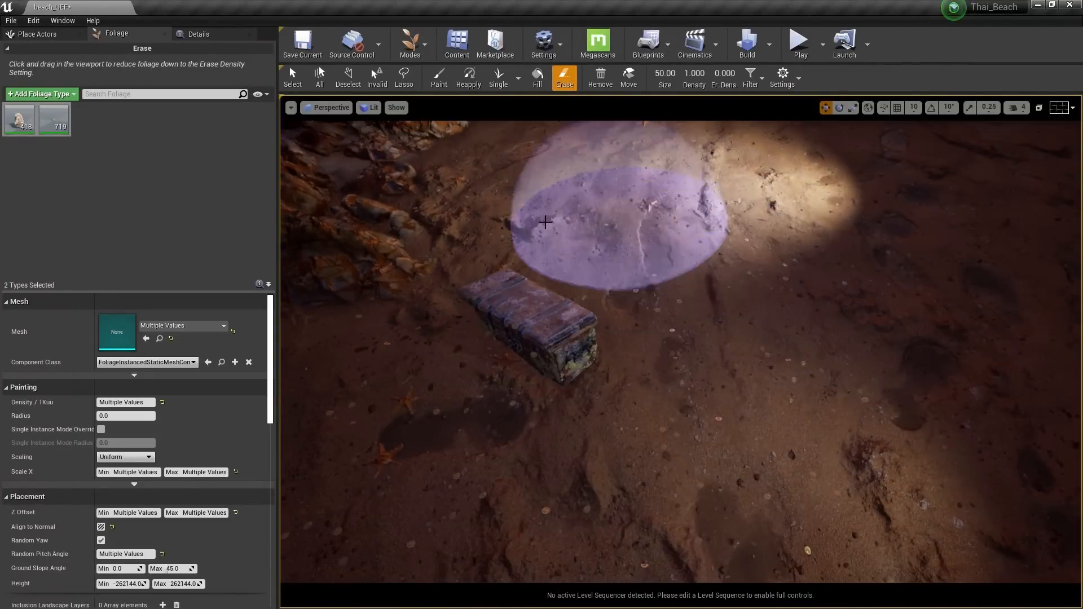